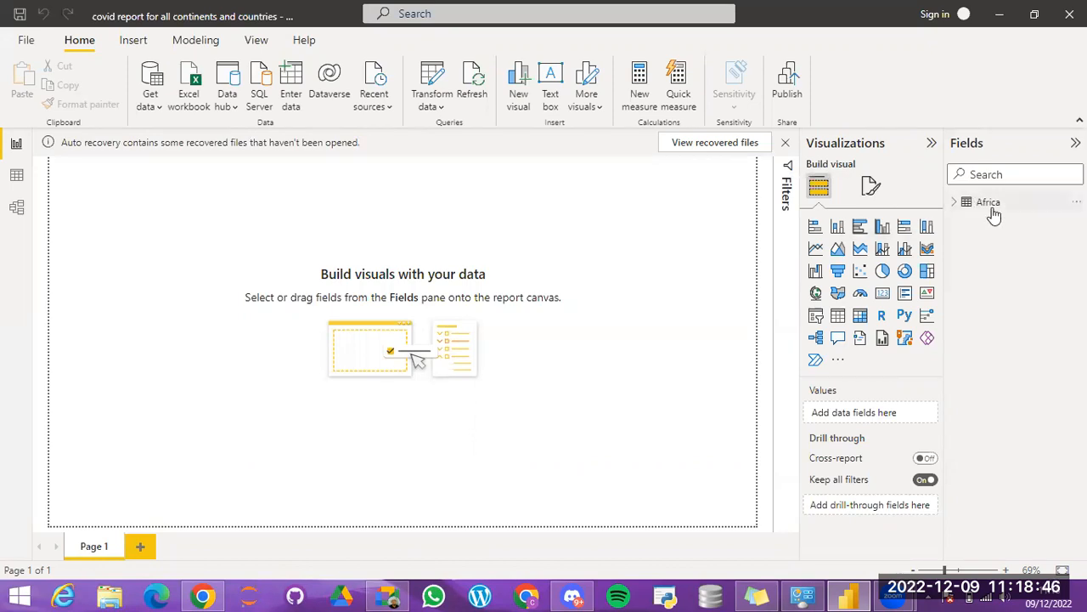
# Step: Import the Europe CSV file from the Pictures folder and load it as a table
pyautogui.click(150, 110)
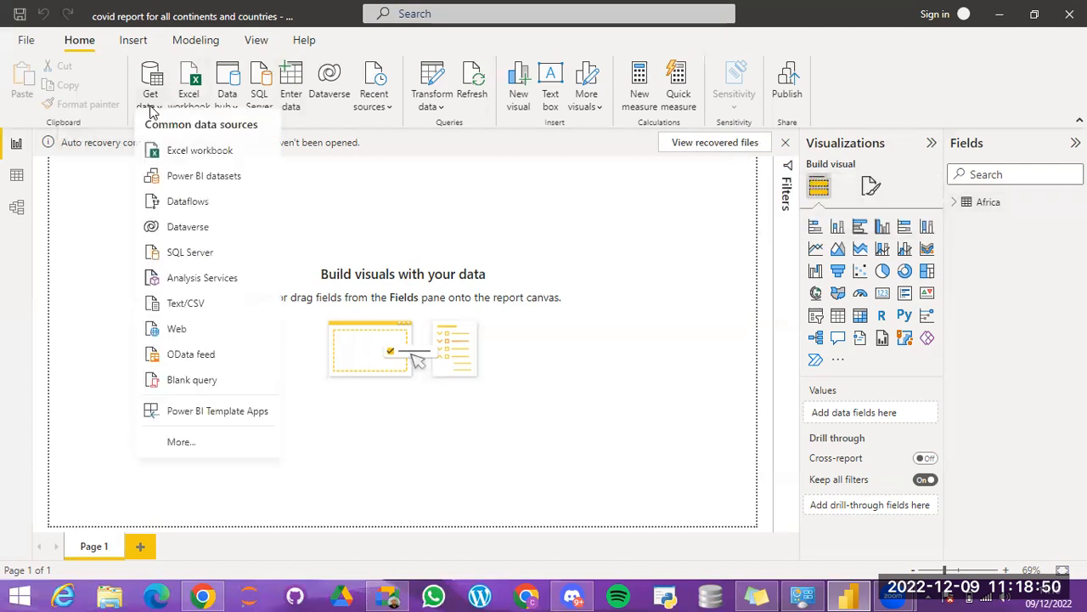
pyautogui.click(195, 313)
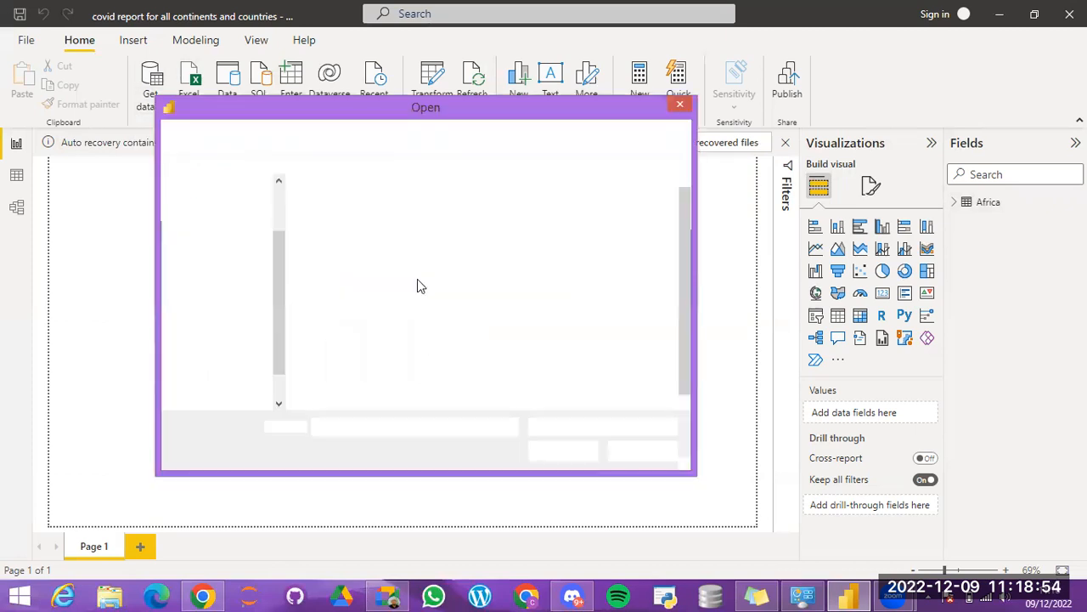
pyautogui.click(625, 225)
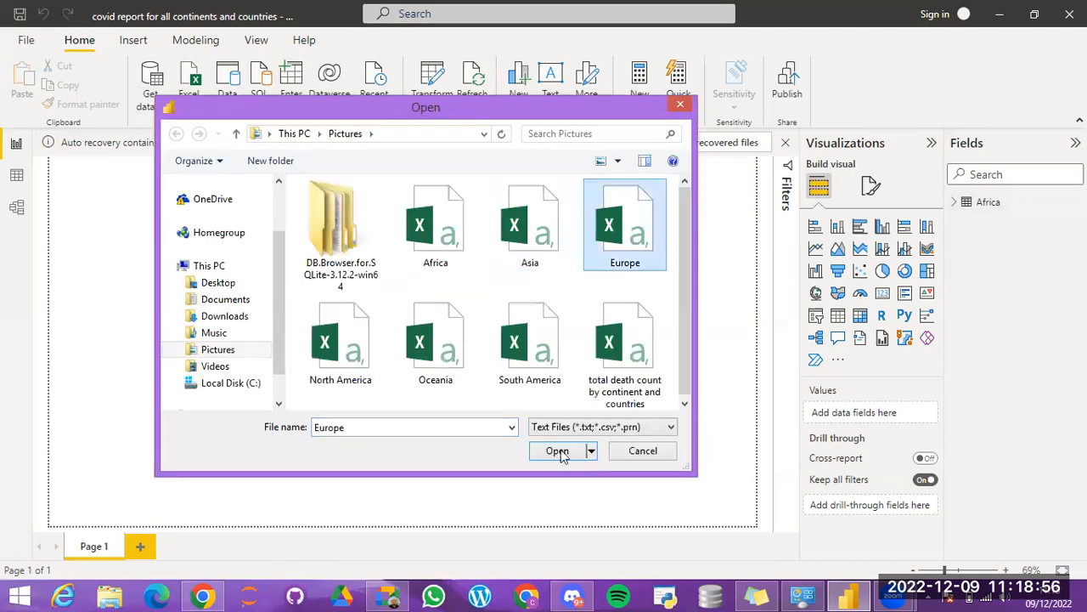
pyautogui.click(557, 451)
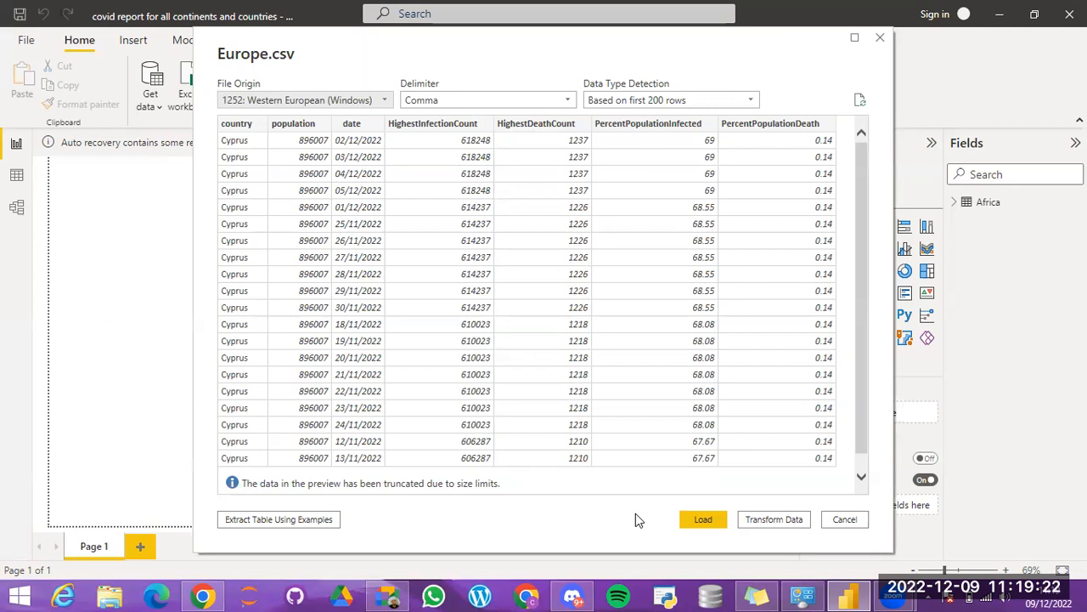
pyautogui.click(702, 519)
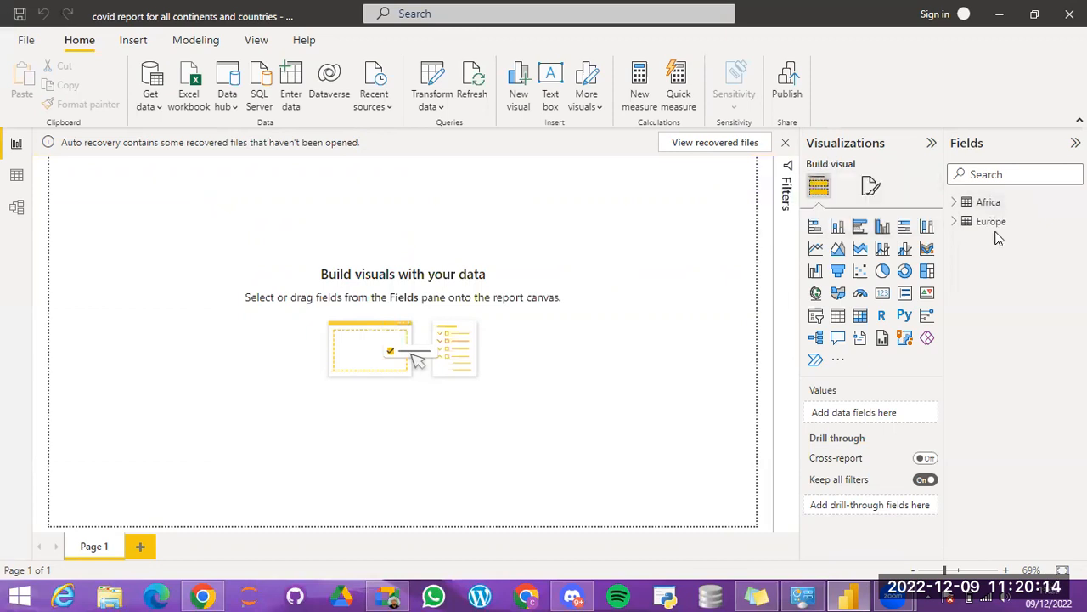
# Step: Display the rows of the Africa table in Data view
pyautogui.click(17, 177)
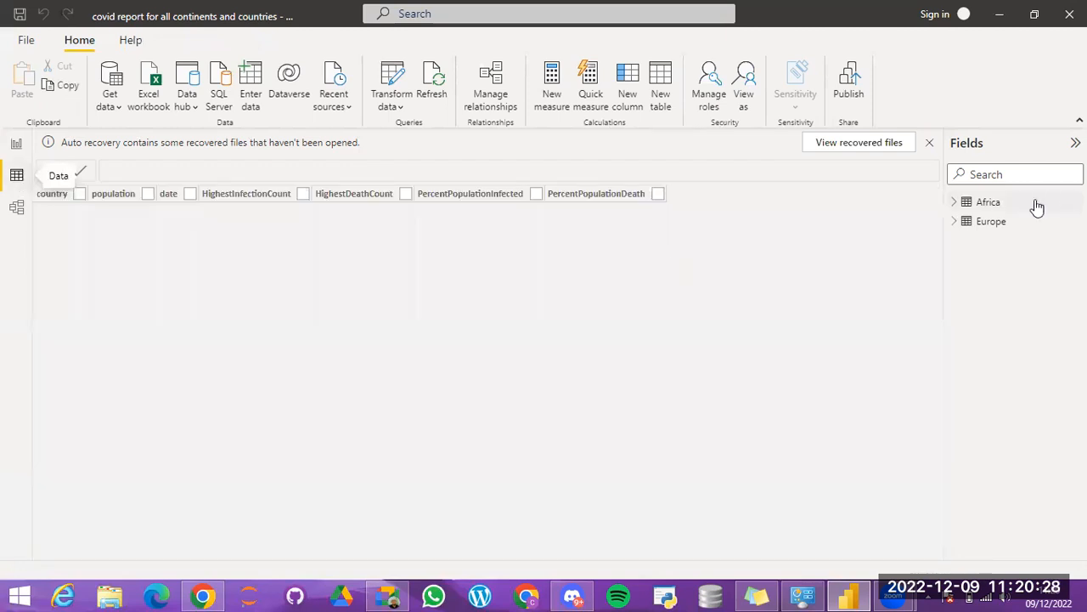
pyautogui.click(962, 202)
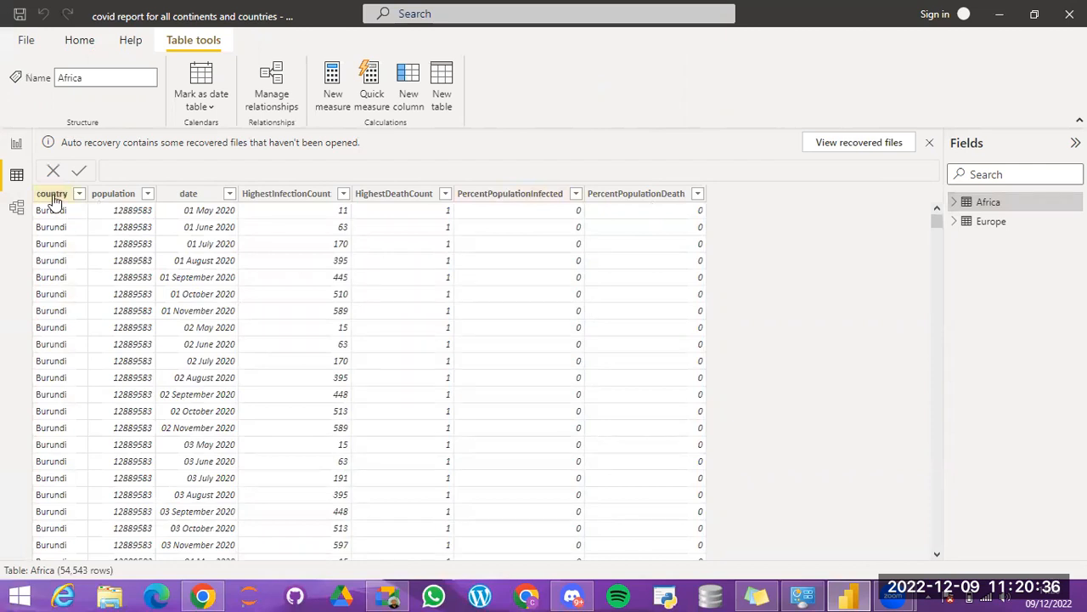
# Step: Switch to Google Meet, admit the person waiting to join the call, and return to Power BI Desktop
pyautogui.click(391, 595)
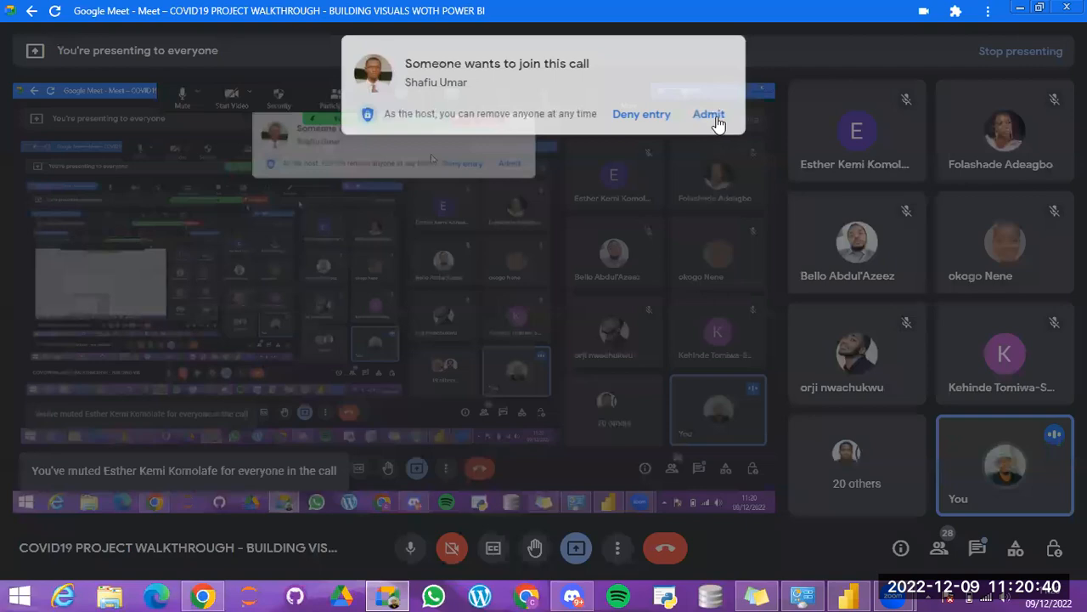
pyautogui.click(712, 119)
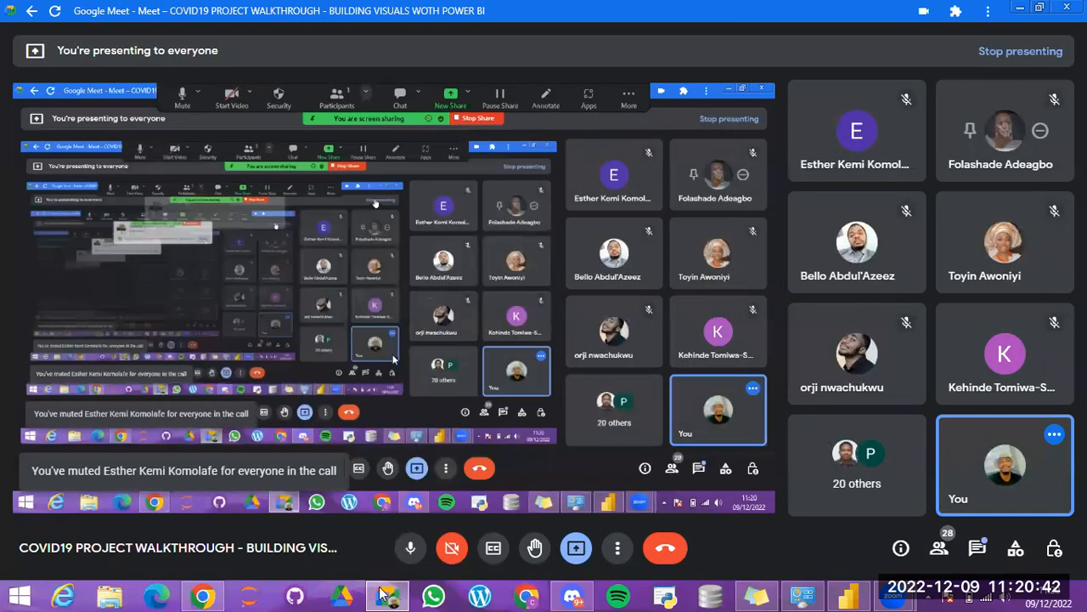
pyautogui.click(384, 594)
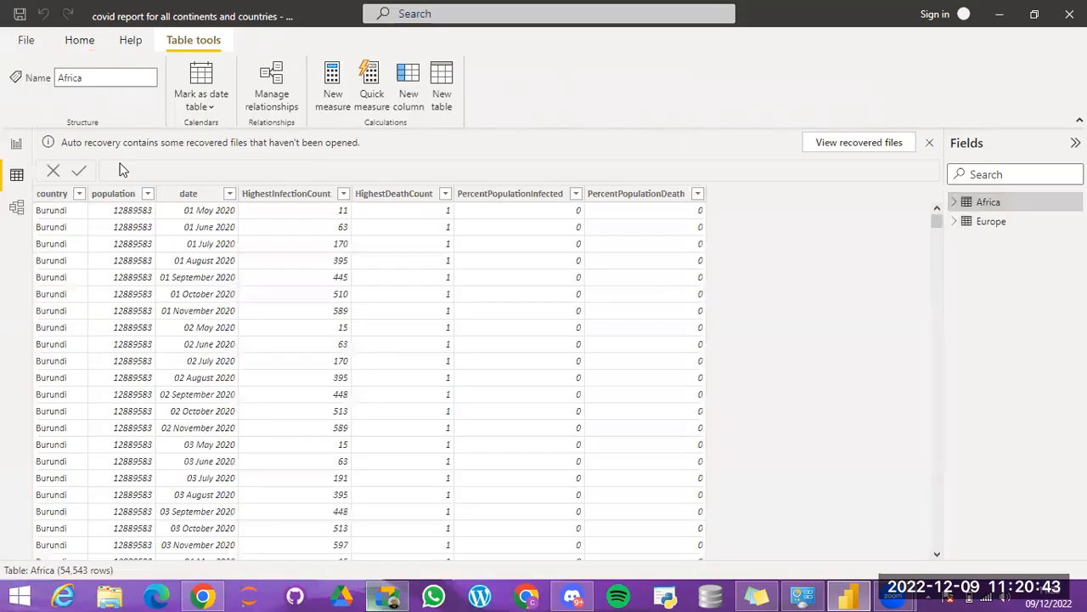
# Step: Set the Africa table's country column to the Country data category and format its population column with a thousands separator
pyautogui.click(52, 195)
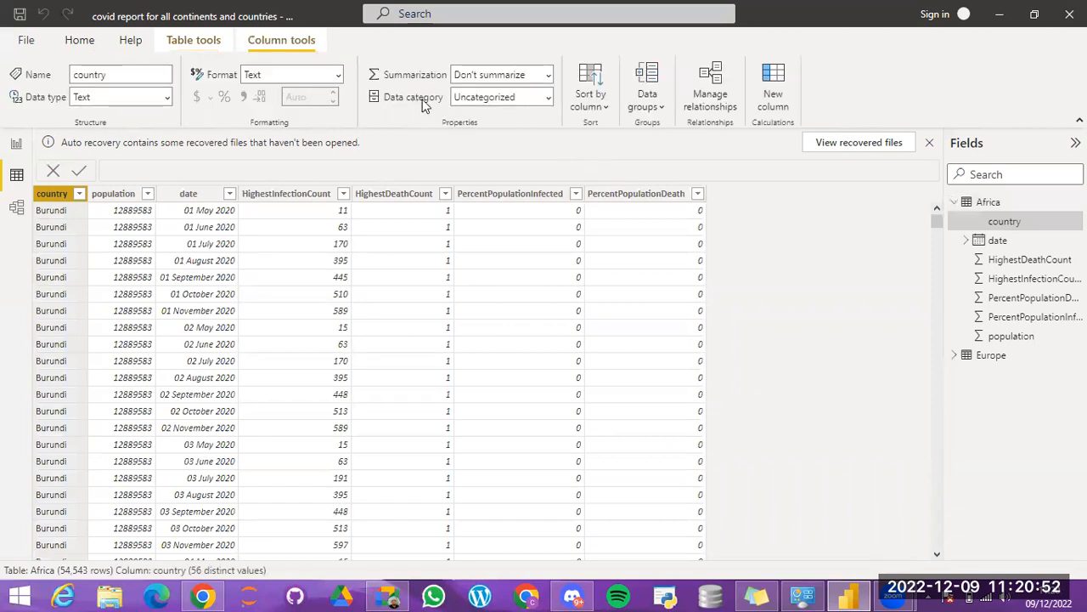
pyautogui.click(548, 100)
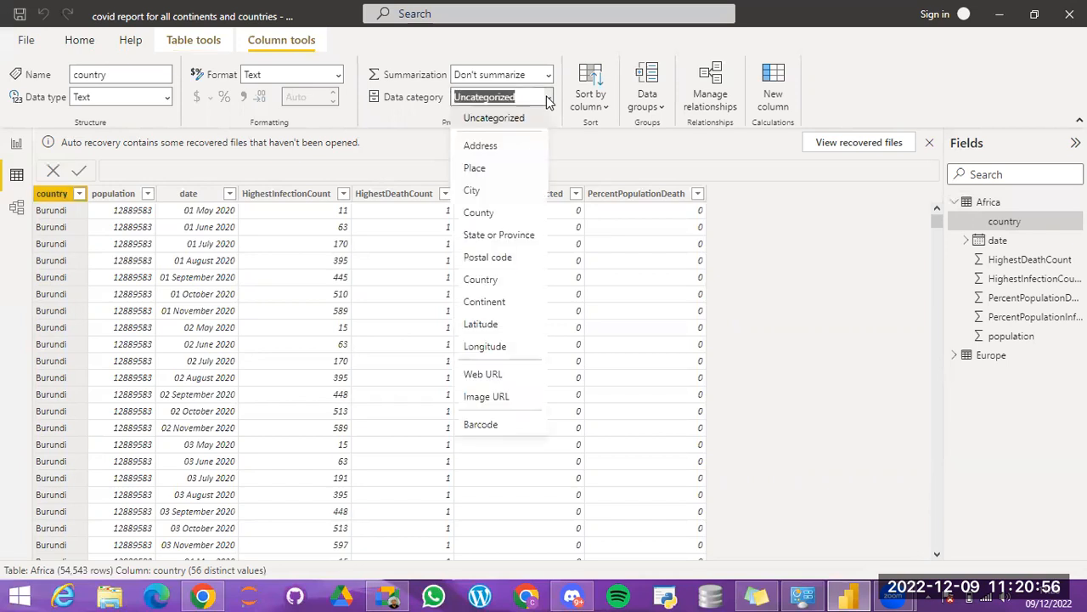
pyautogui.click(485, 285)
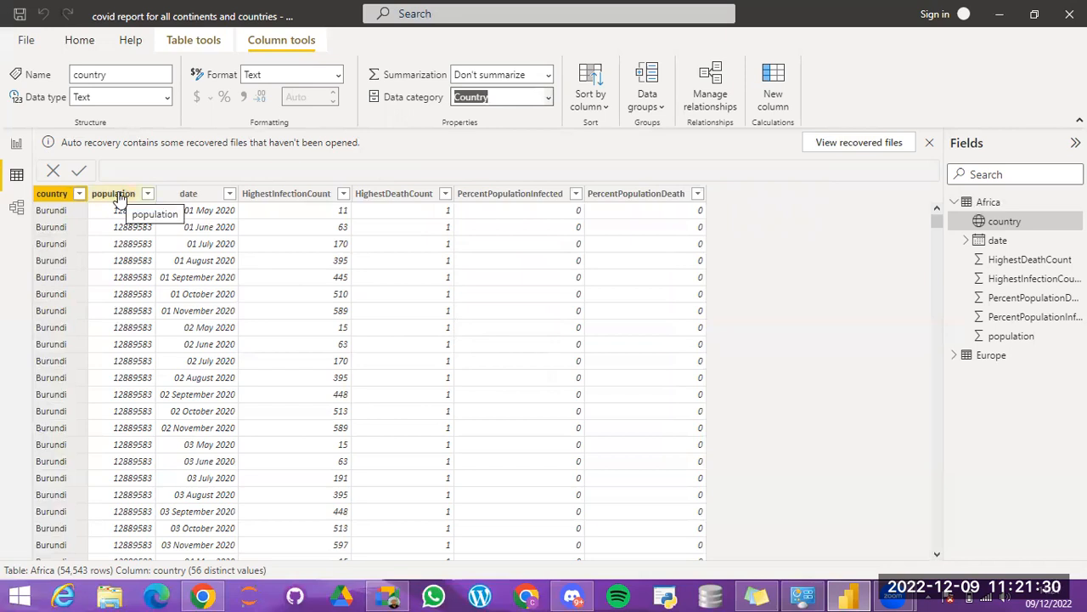
pyautogui.click(119, 196)
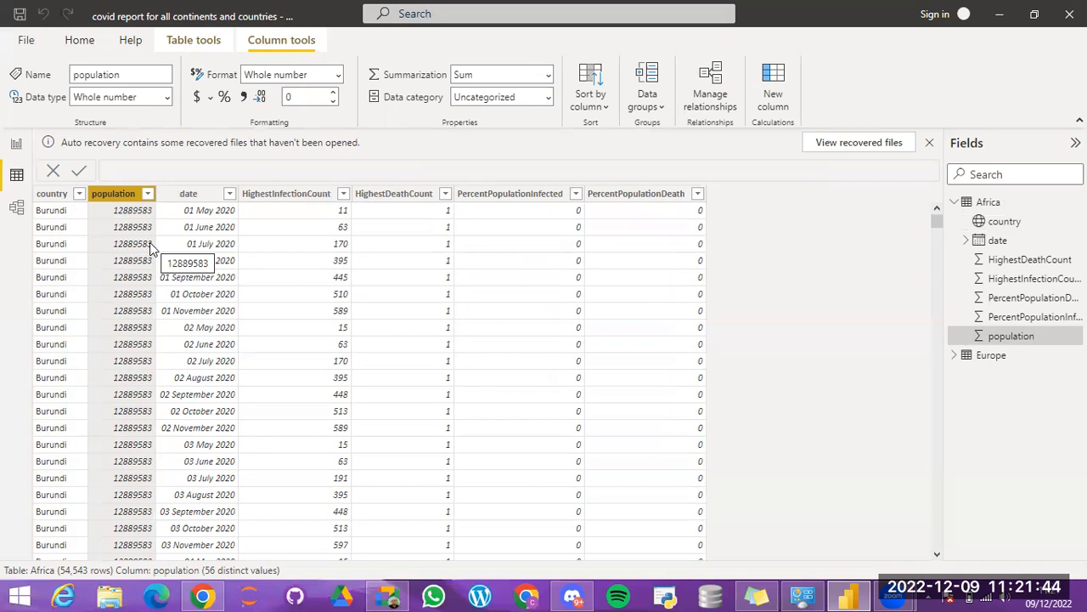
pyautogui.click(244, 97)
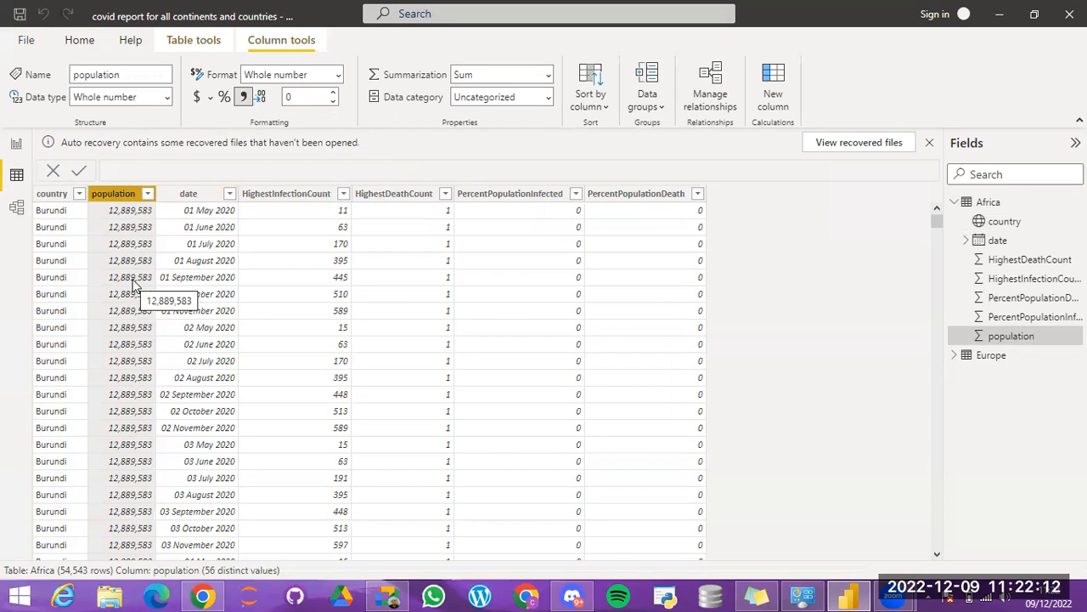
pyautogui.click(389, 594)
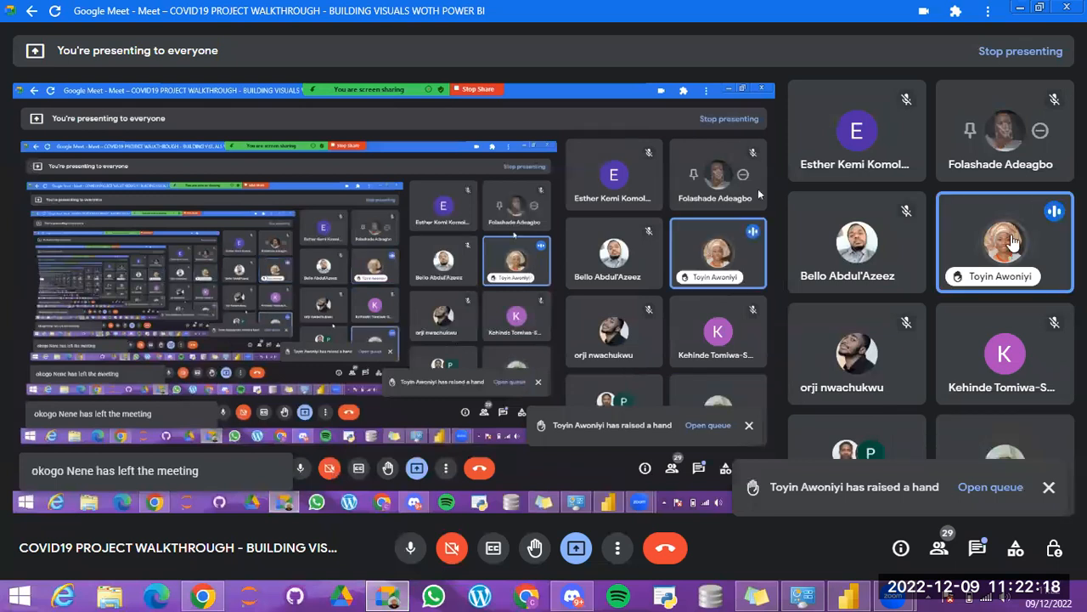
pyautogui.moveTo(1005, 240)
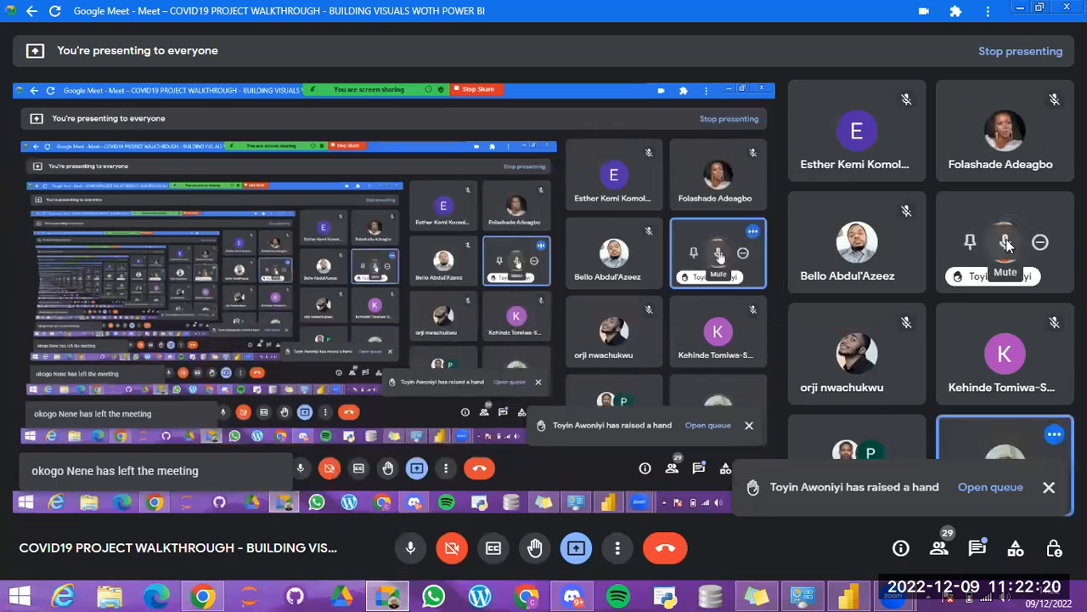
pyautogui.click(1006, 243)
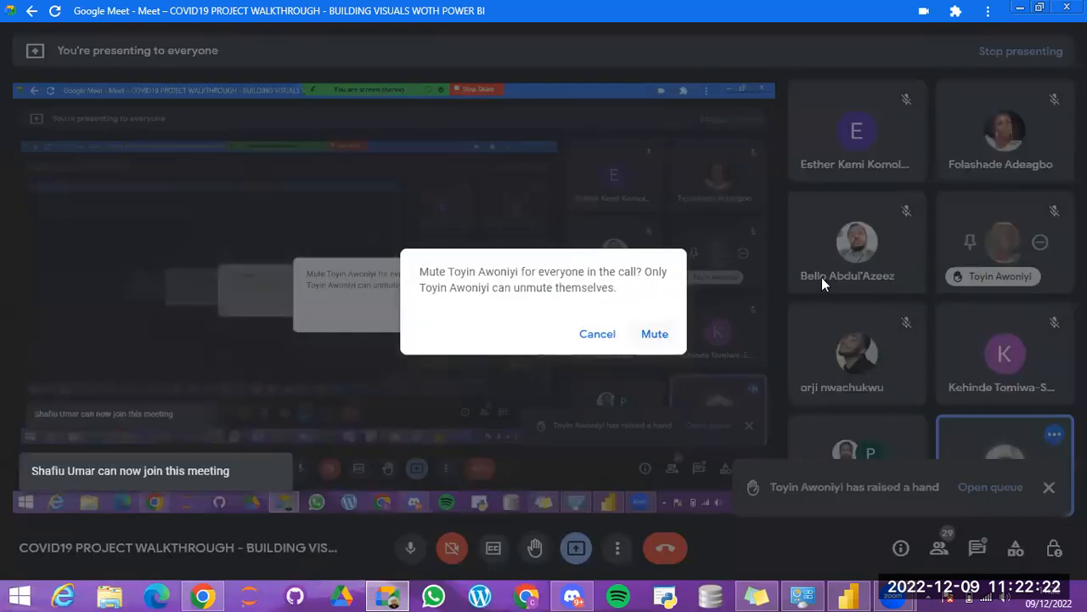
pyautogui.click(598, 338)
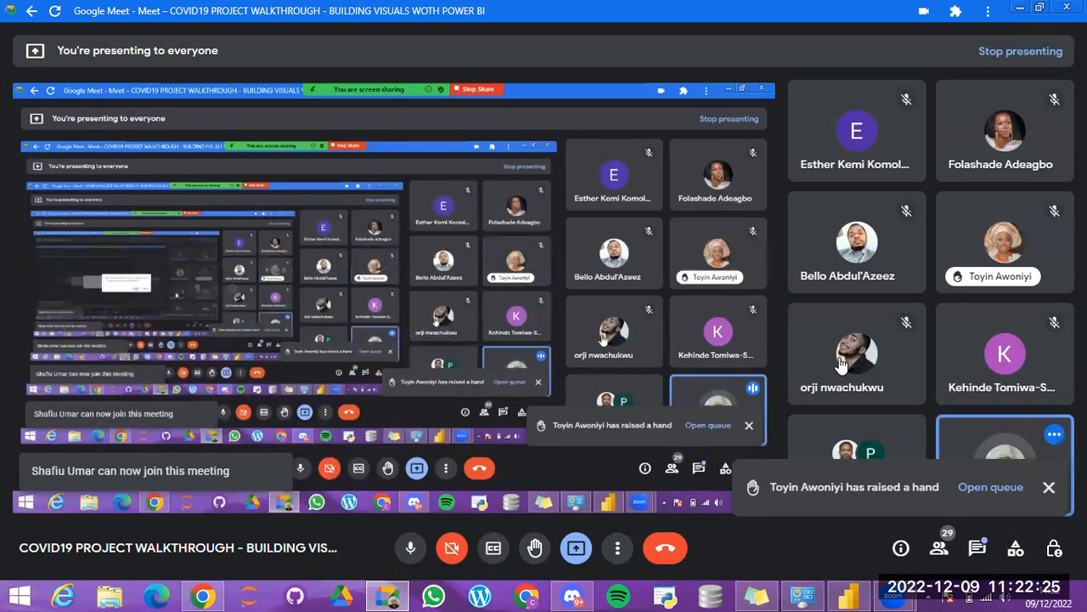
pyautogui.click(387, 595)
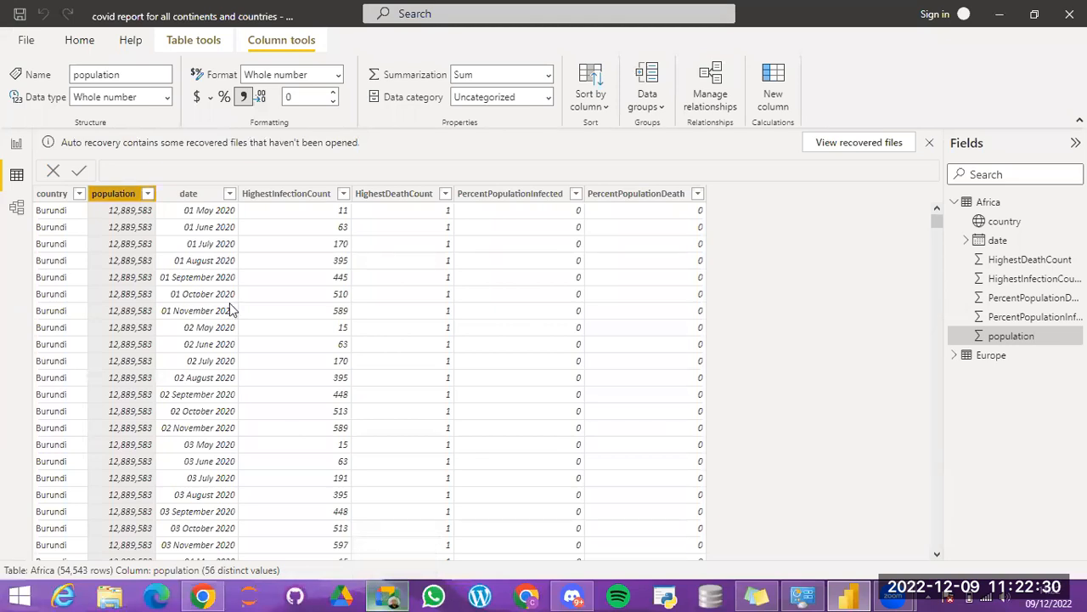
# Step: Format the Africa table's HighestInfectionCount and HighestDeathCount columns with a thousands separator
pyautogui.click(189, 195)
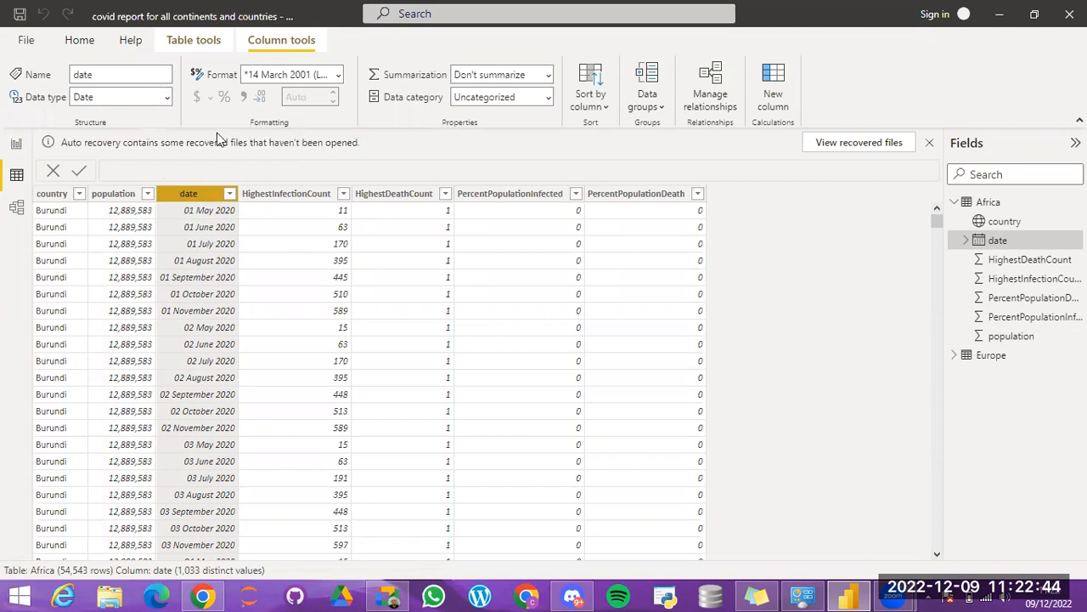
pyautogui.click(292, 195)
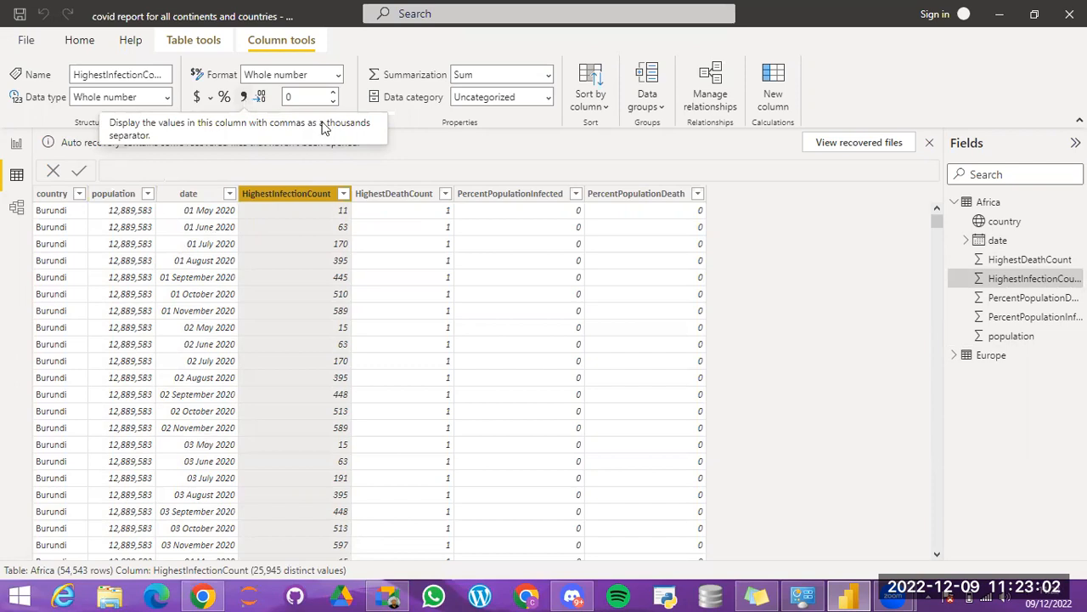
pyautogui.click(244, 98)
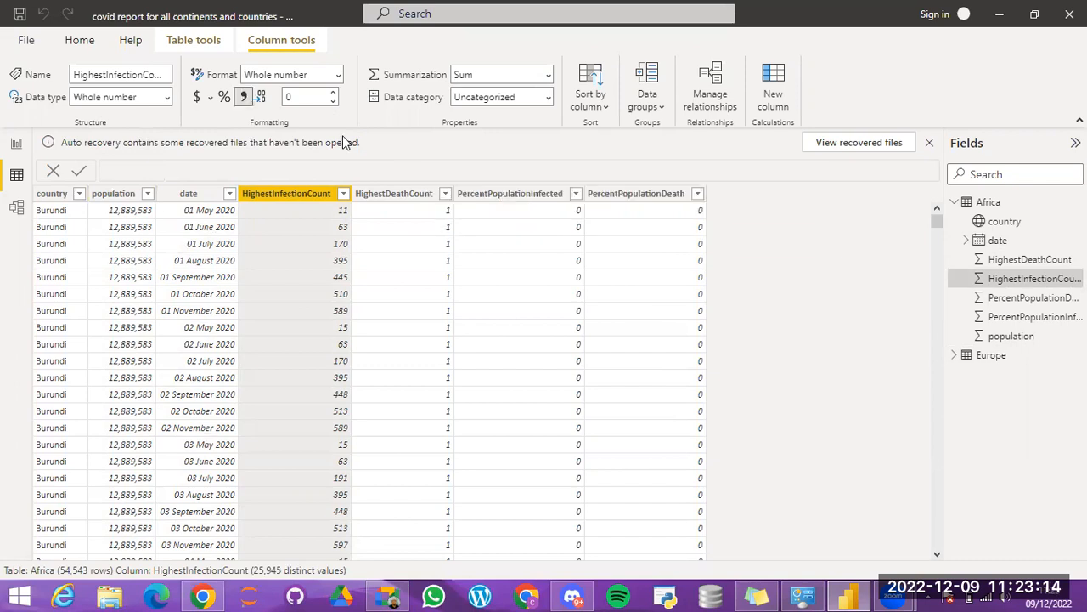
pyautogui.click(387, 198)
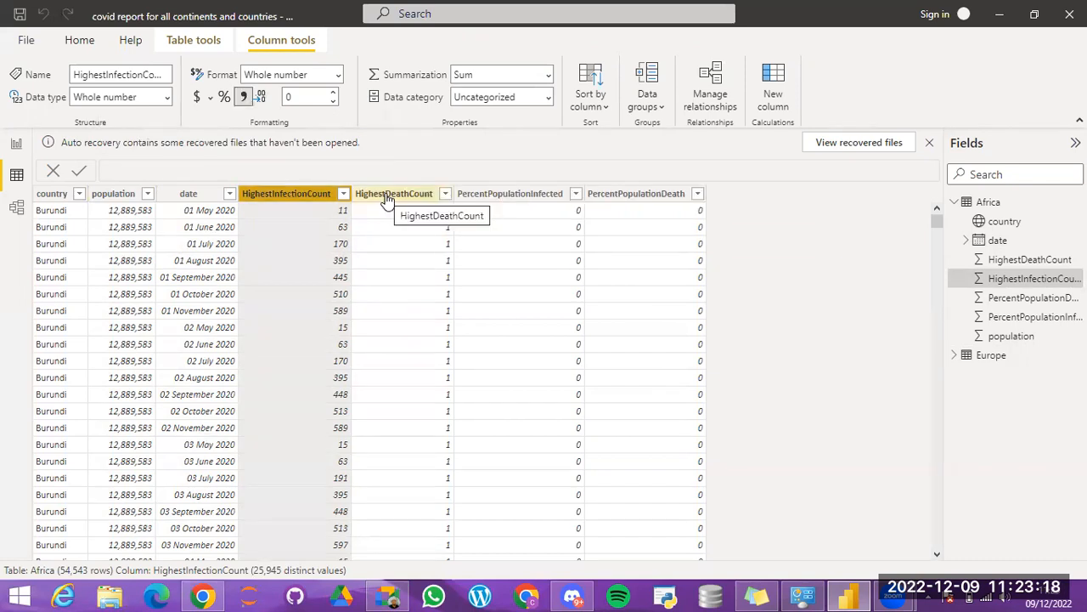
pyautogui.click(245, 97)
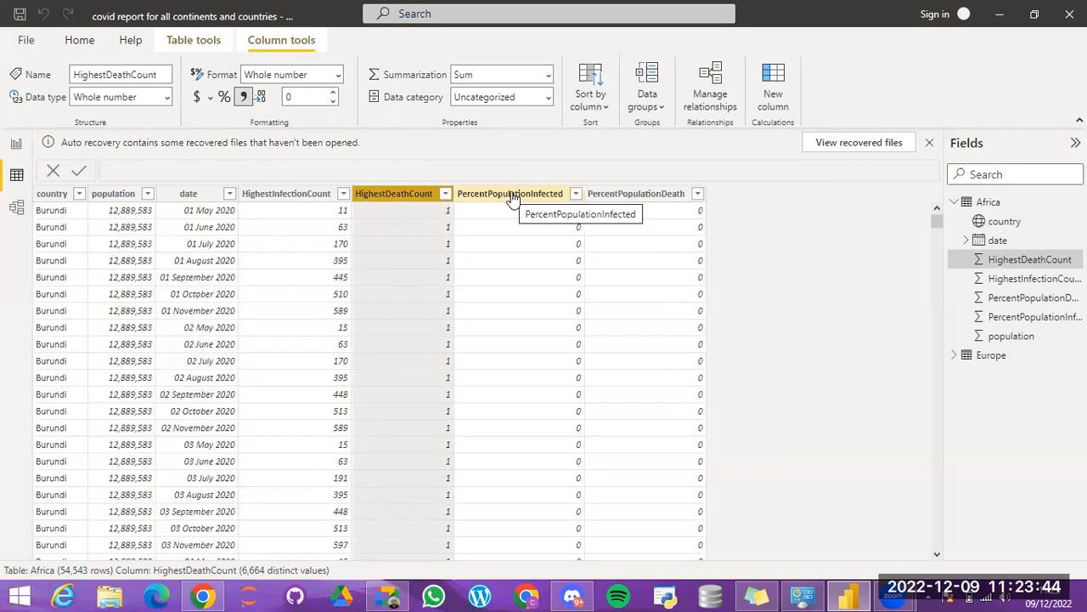
pyautogui.click(512, 198)
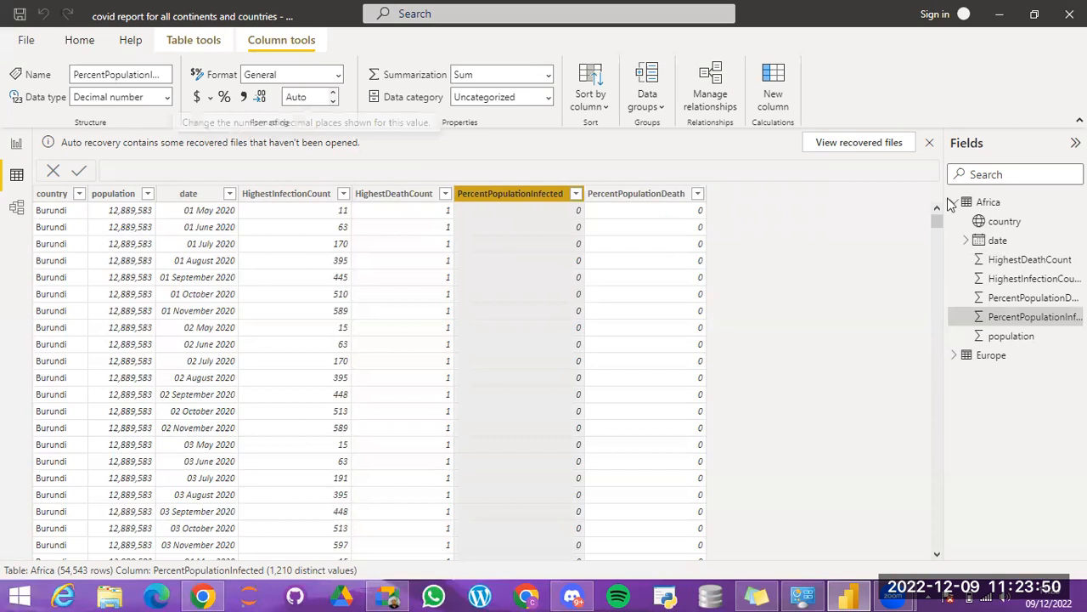
pyautogui.moveTo(938, 231); pyautogui.dragTo(939, 86)
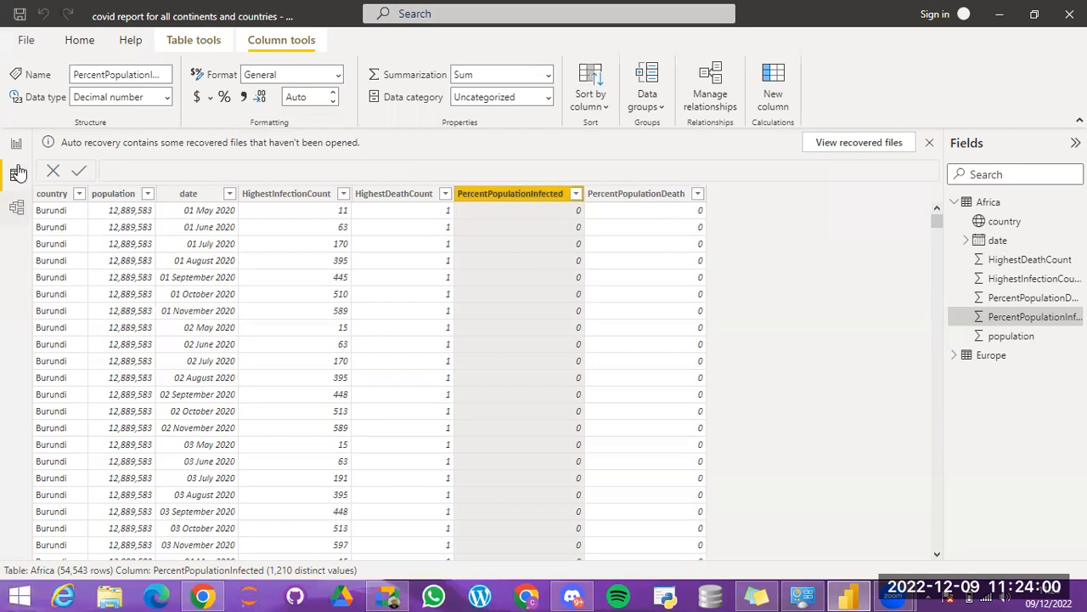
# Step: Display the Europe table's rows and set its country column to the Country data category
pyautogui.click(954, 202)
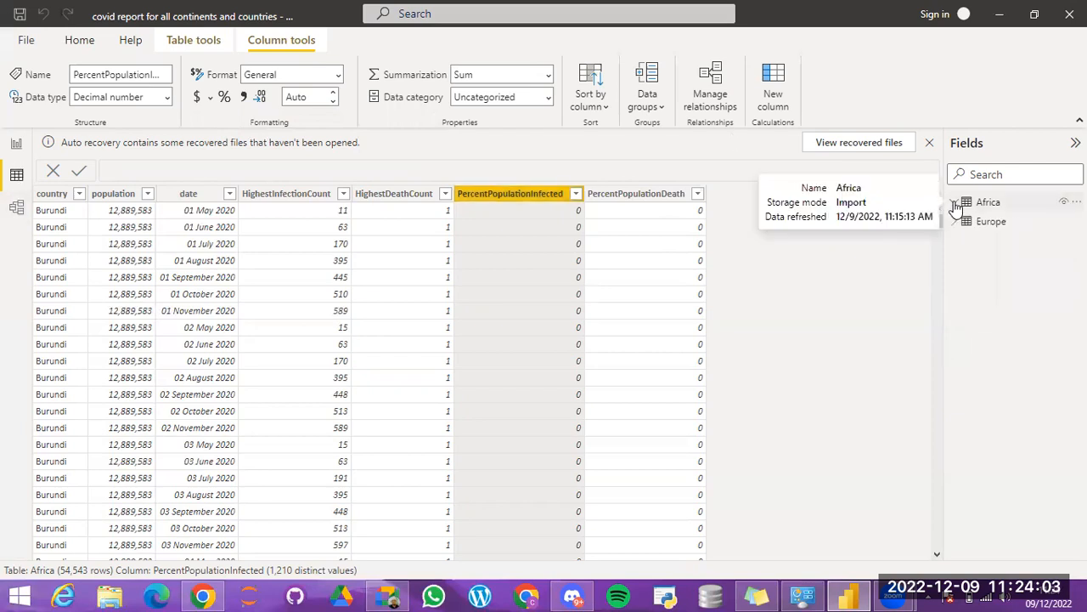
pyautogui.click(1002, 229)
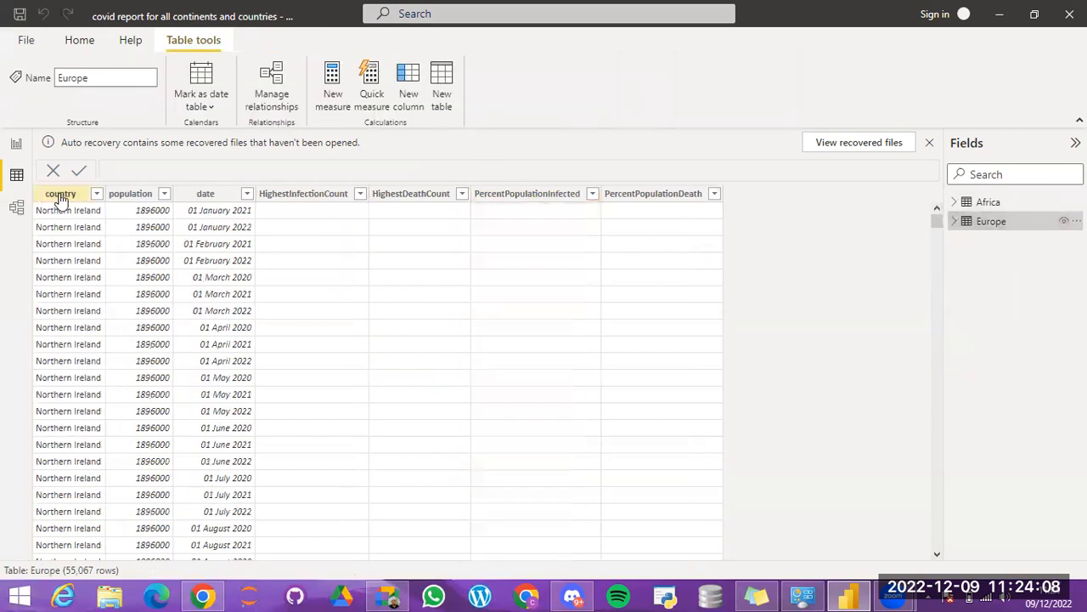
pyautogui.click(60, 196)
pyautogui.click(548, 97)
pyautogui.click(486, 286)
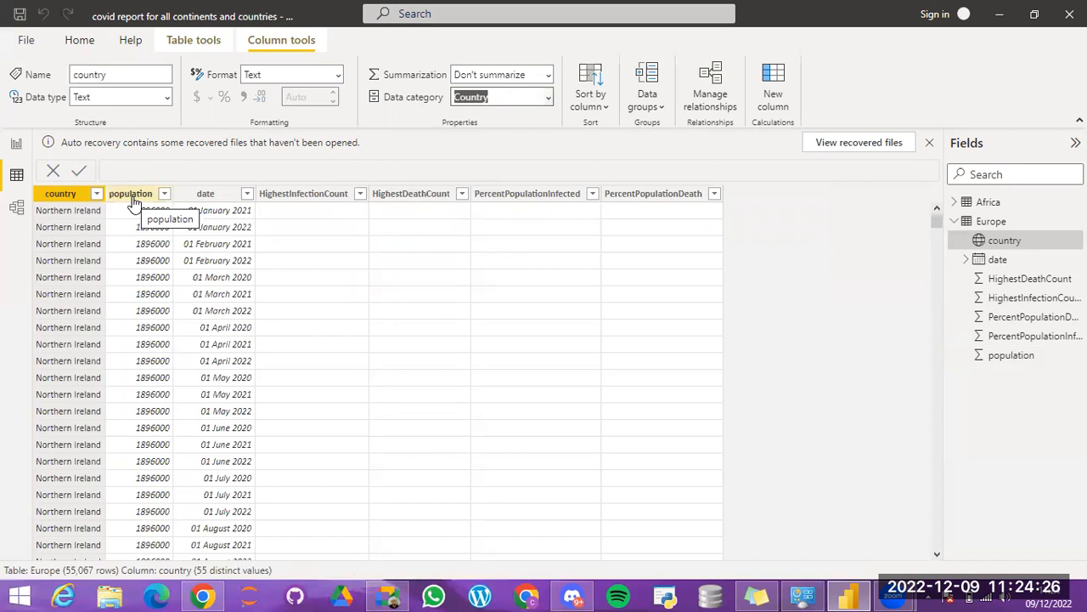
# Step: Format the Europe table's population and HighestInfectionCount columns with a thousands separator
pyautogui.click(131, 195)
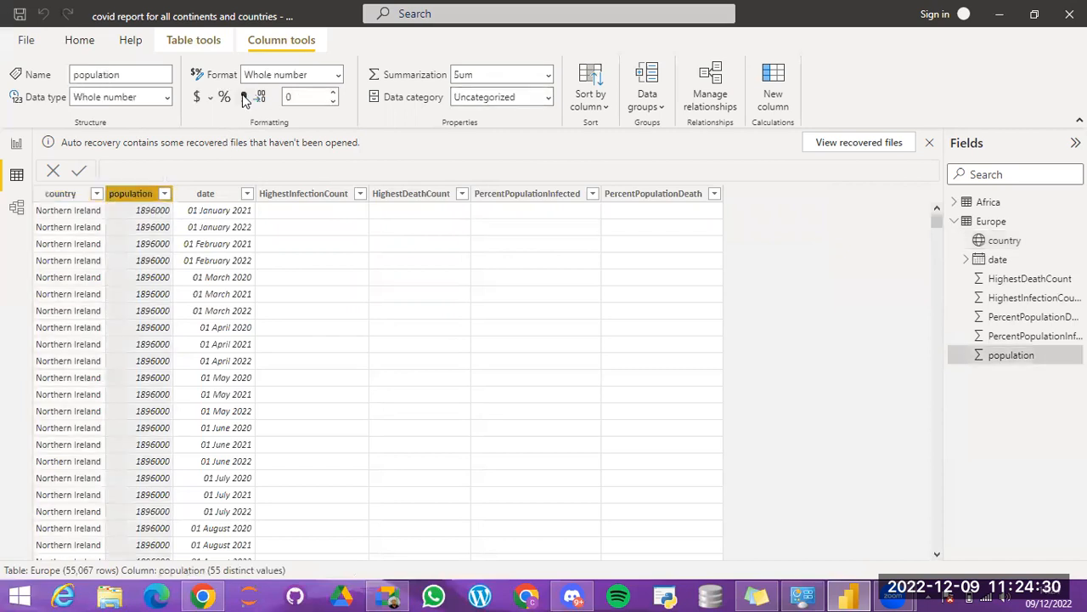
pyautogui.click(244, 98)
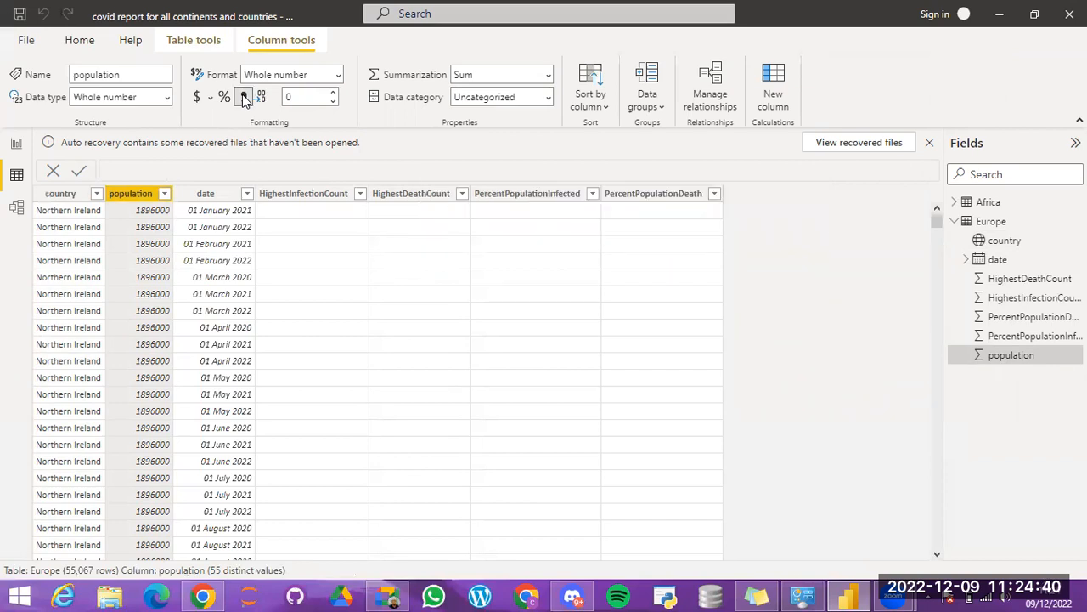
pyautogui.click(244, 96)
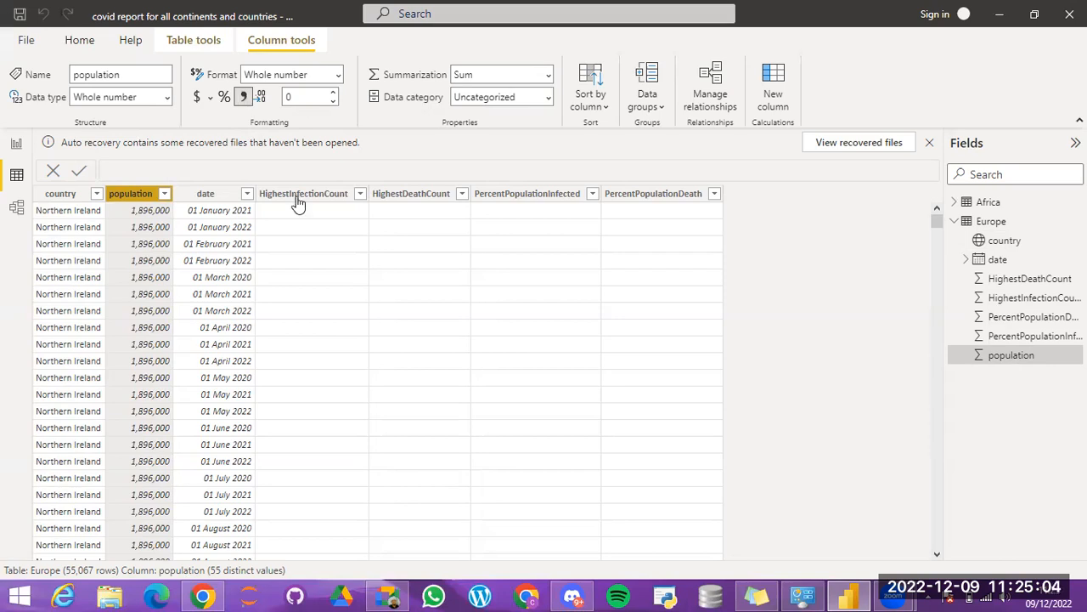
pyautogui.click(245, 98)
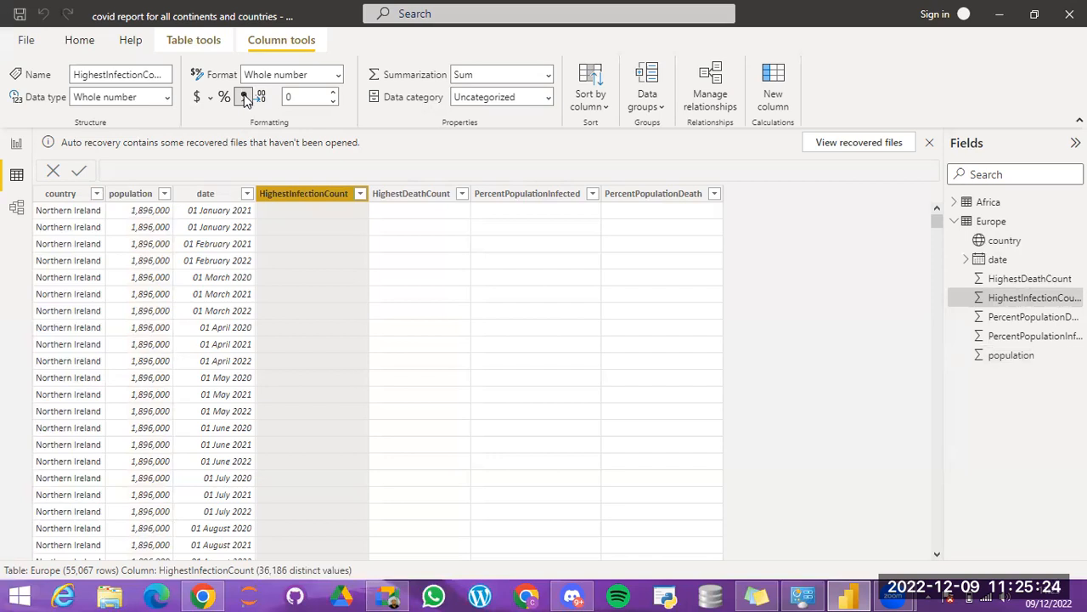
pyautogui.click(243, 96)
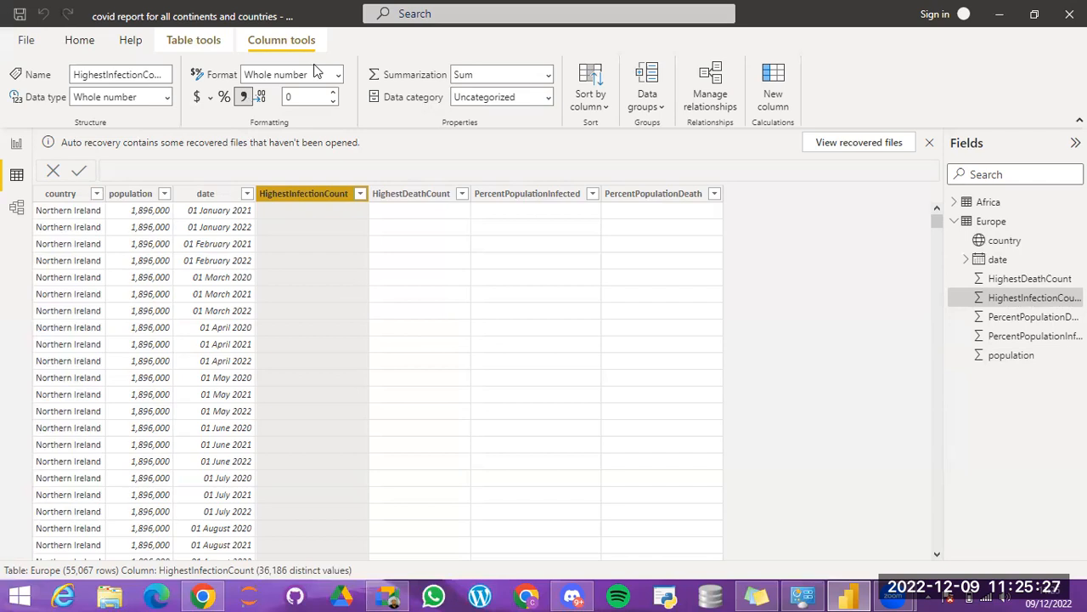
# Step: Format the Europe table's HighestDeathCount column with a thousands separator
pyautogui.click(422, 194)
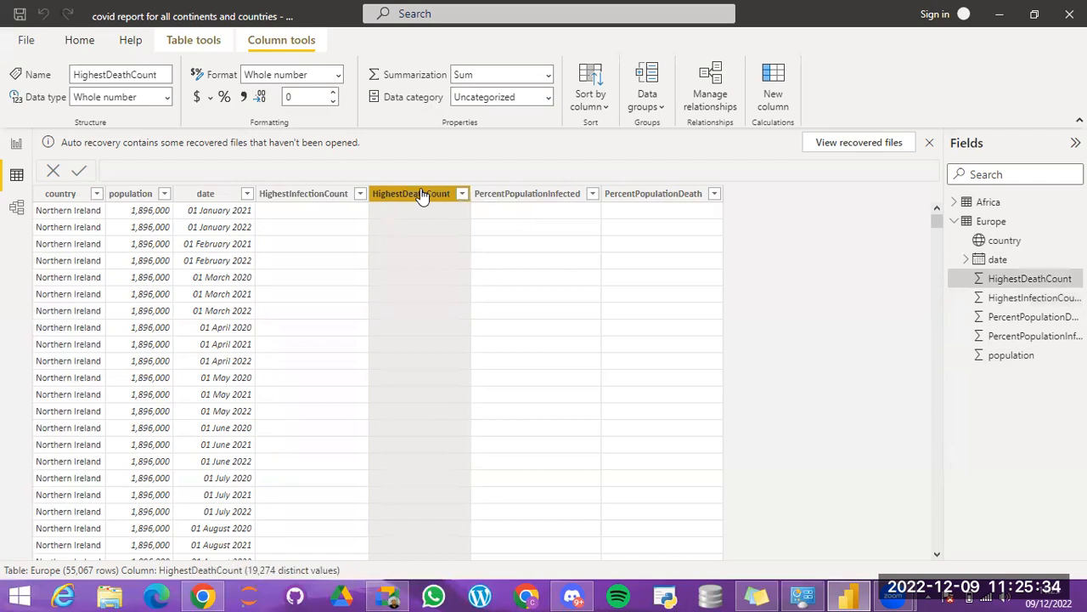
pyautogui.click(241, 104)
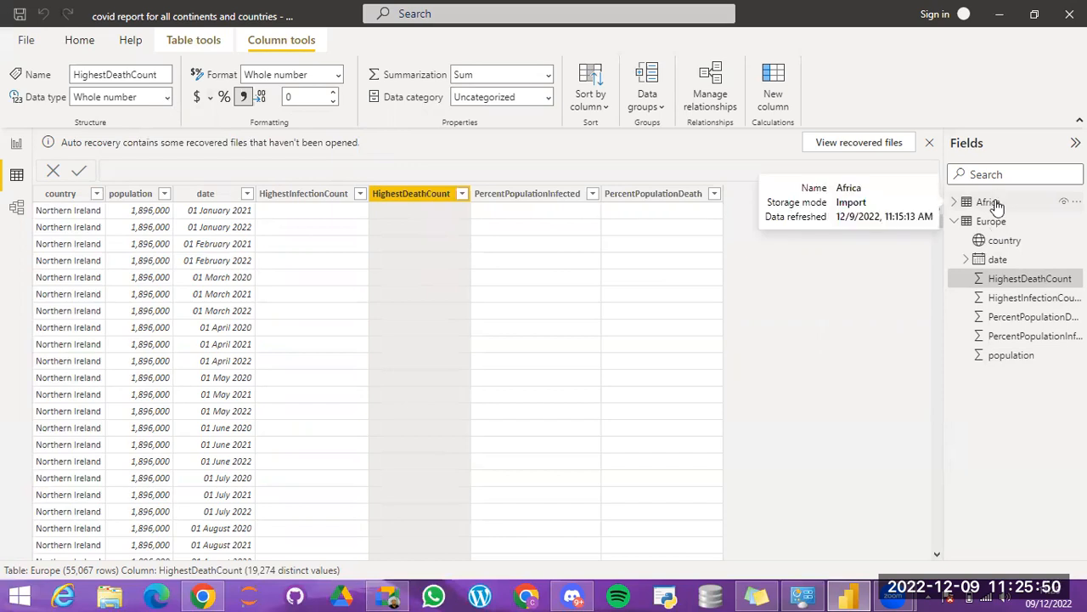
pyautogui.click(998, 230)
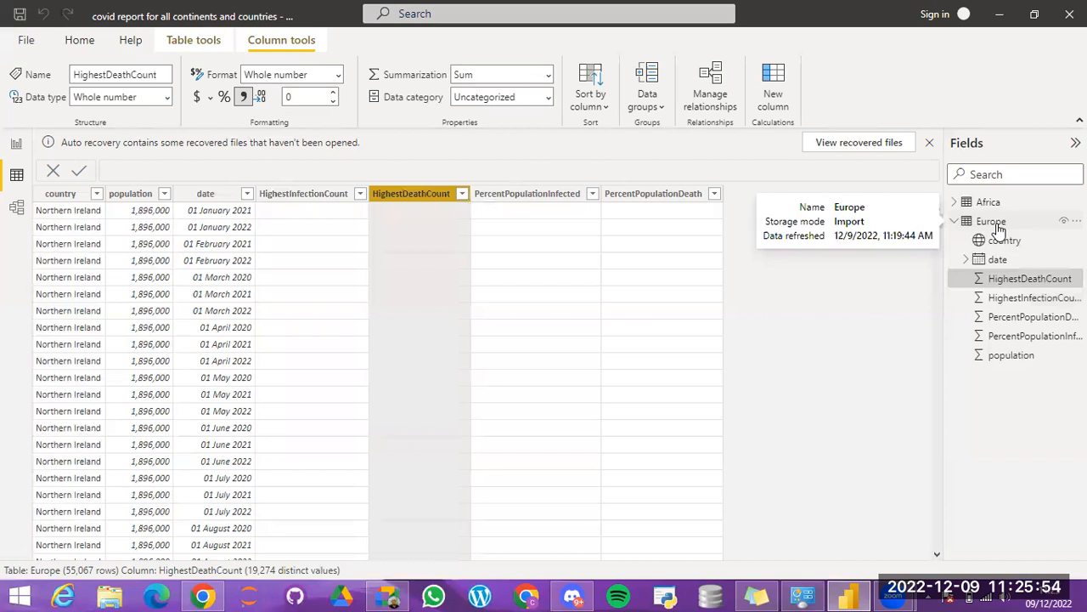
# Step: Review the data type options for the Europe table's population column
pyautogui.click(286, 214)
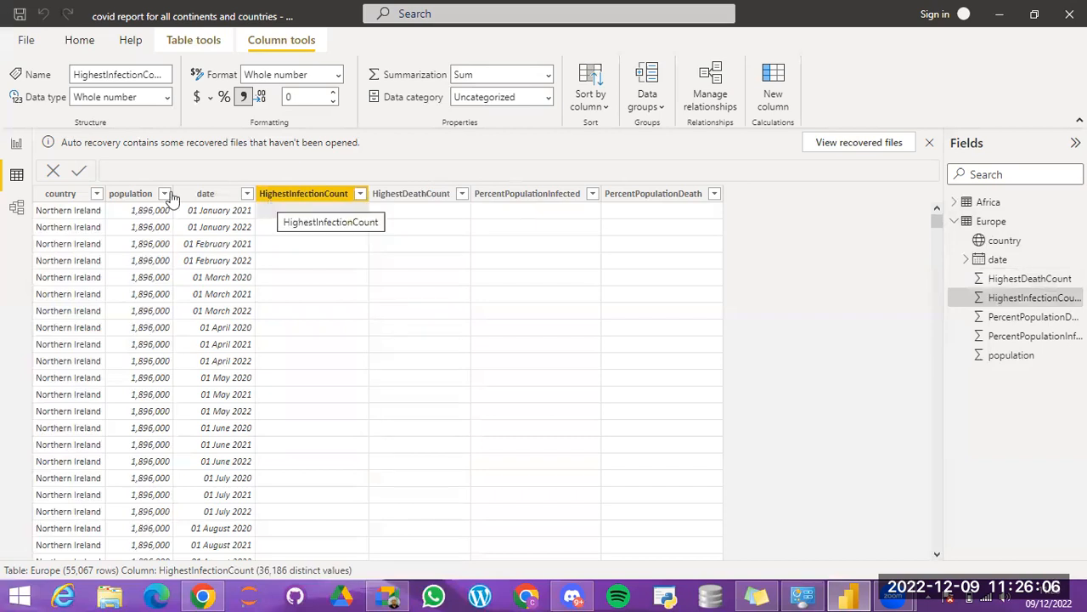
pyautogui.click(131, 193)
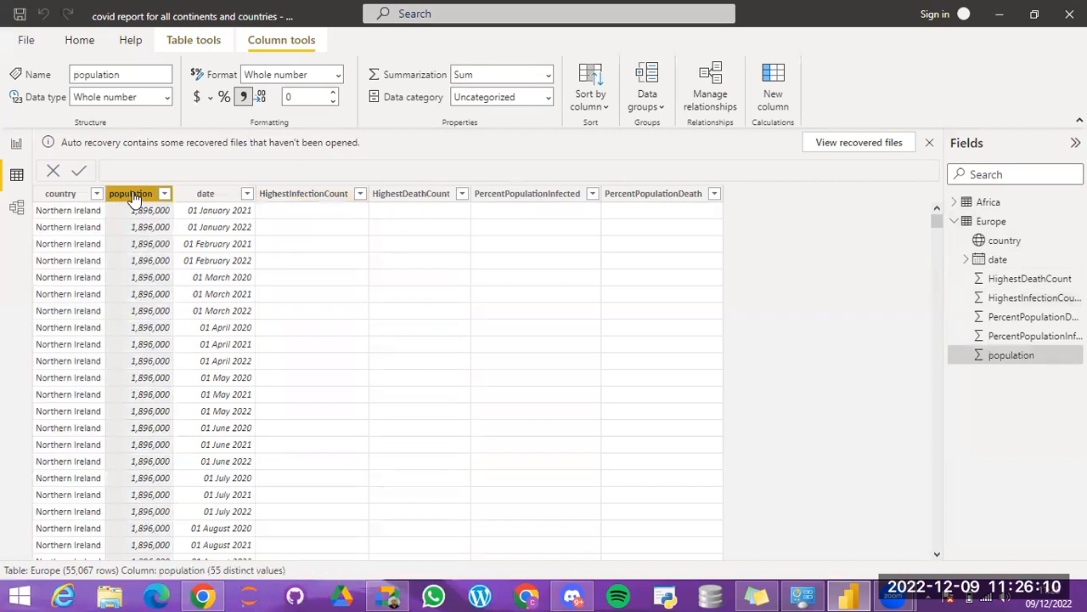
pyautogui.click(165, 98)
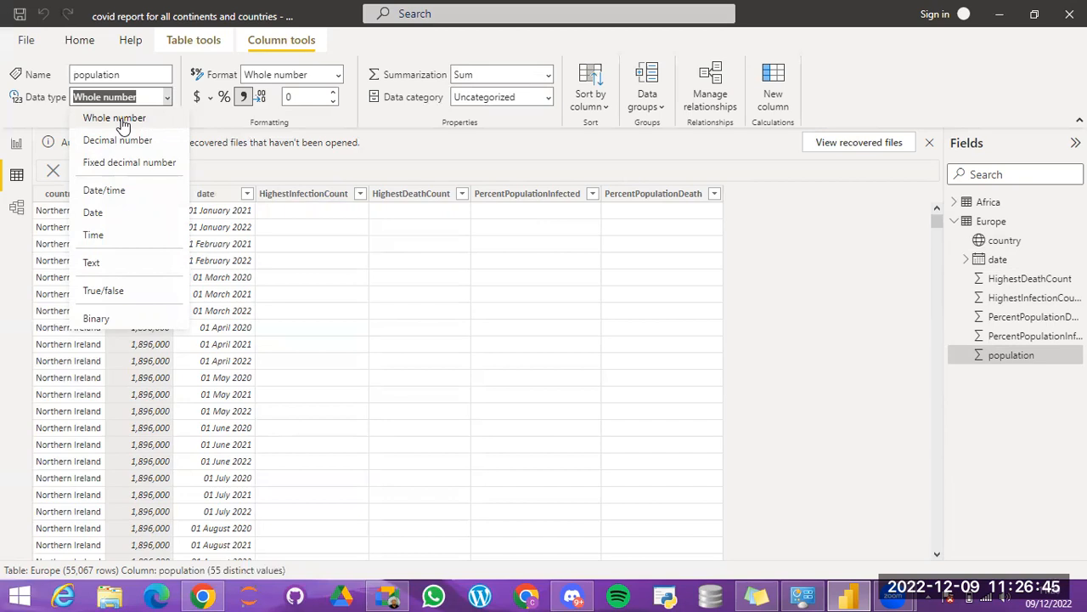
pyautogui.click(251, 166)
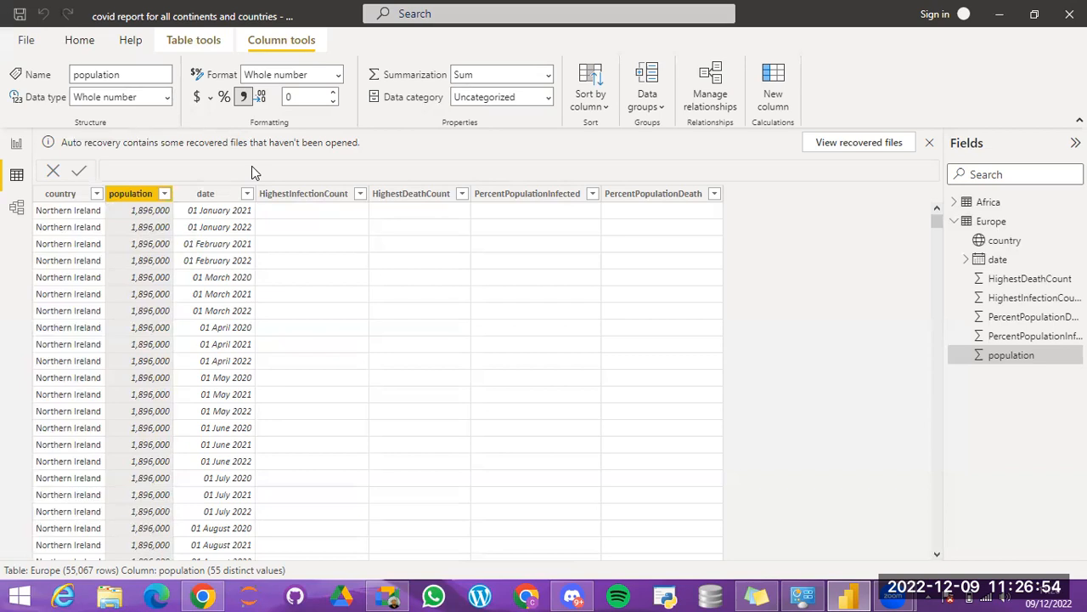
pyautogui.click(26, 46)
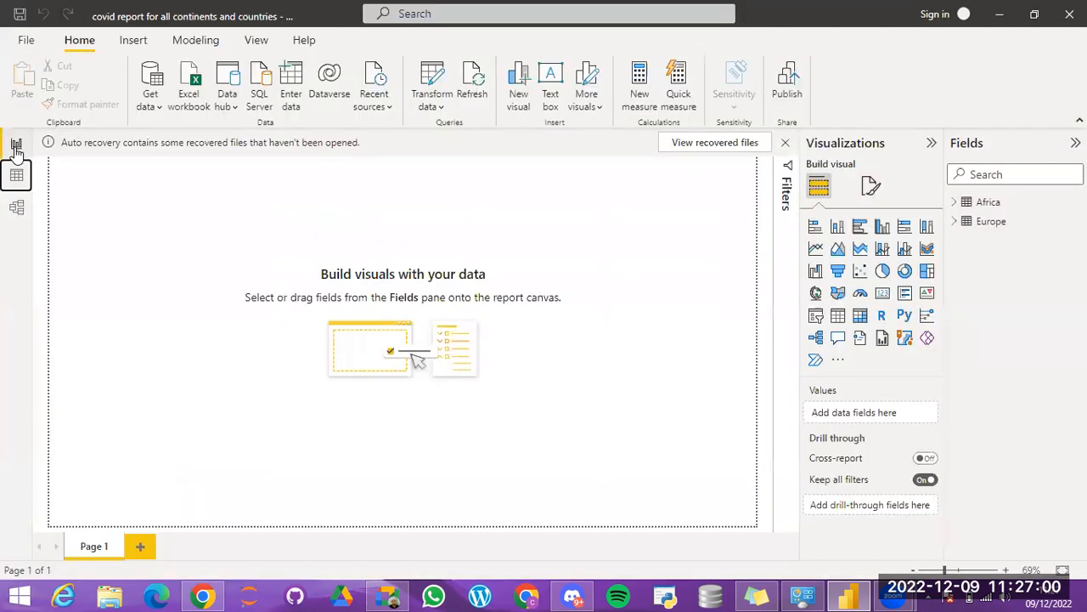
pyautogui.click(15, 142)
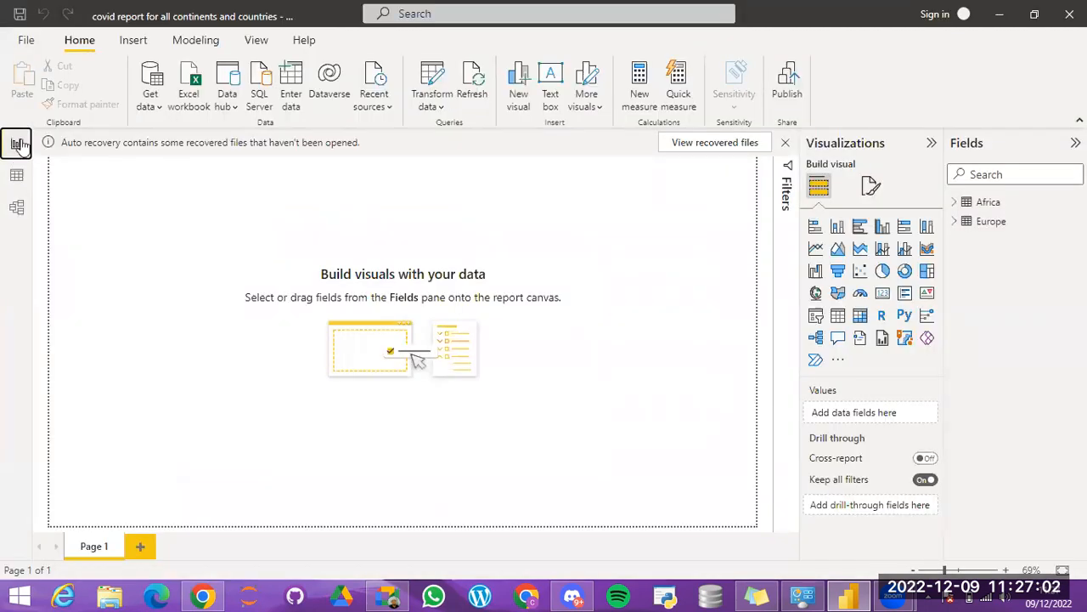
pyautogui.click(158, 109)
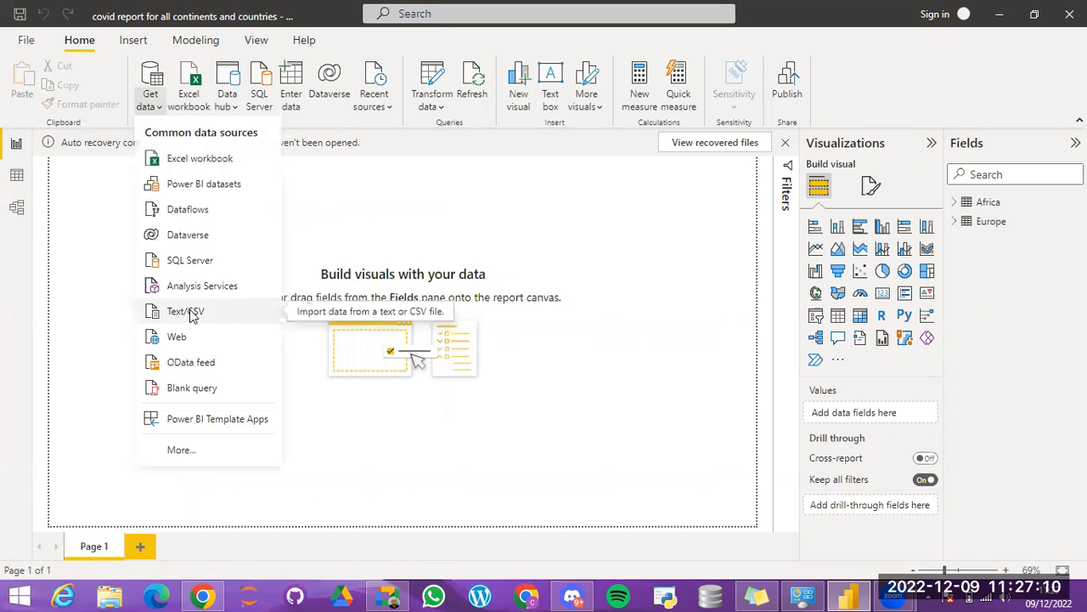
pyautogui.click(192, 315)
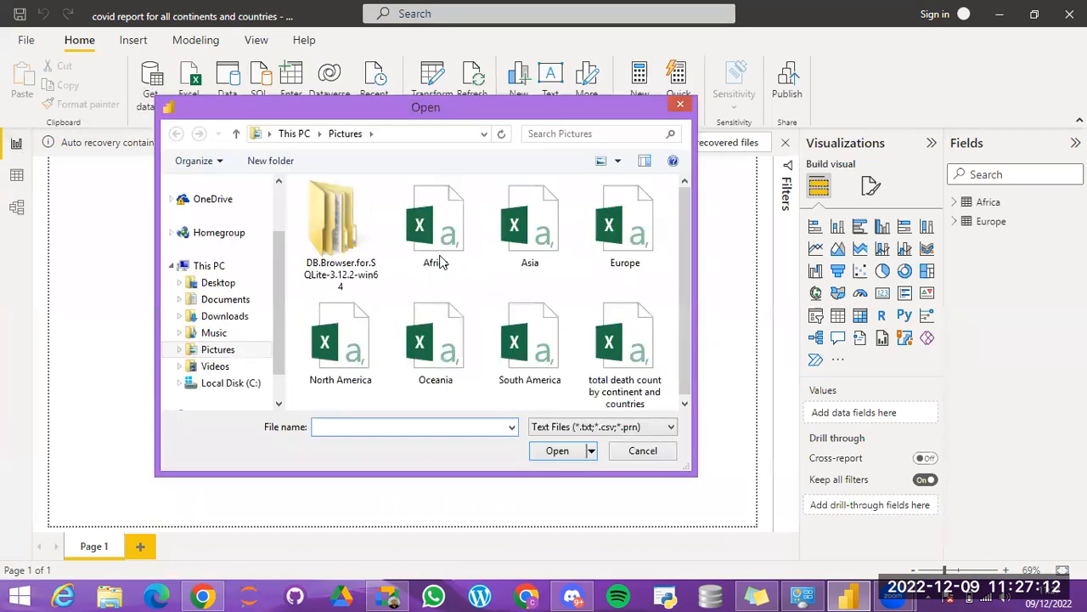
pyautogui.click(457, 241)
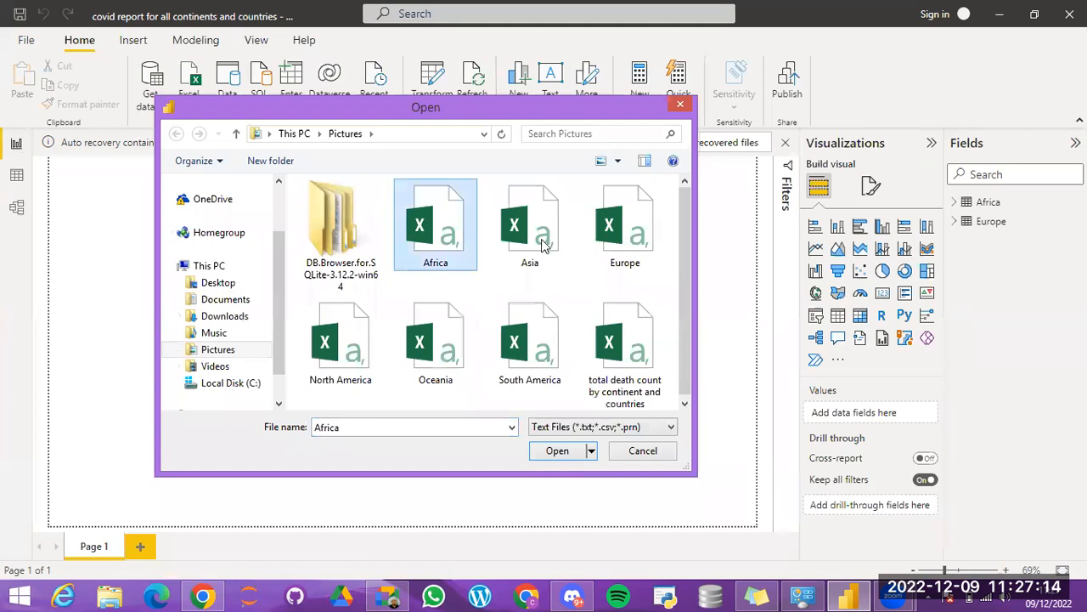
pyautogui.click(522, 247)
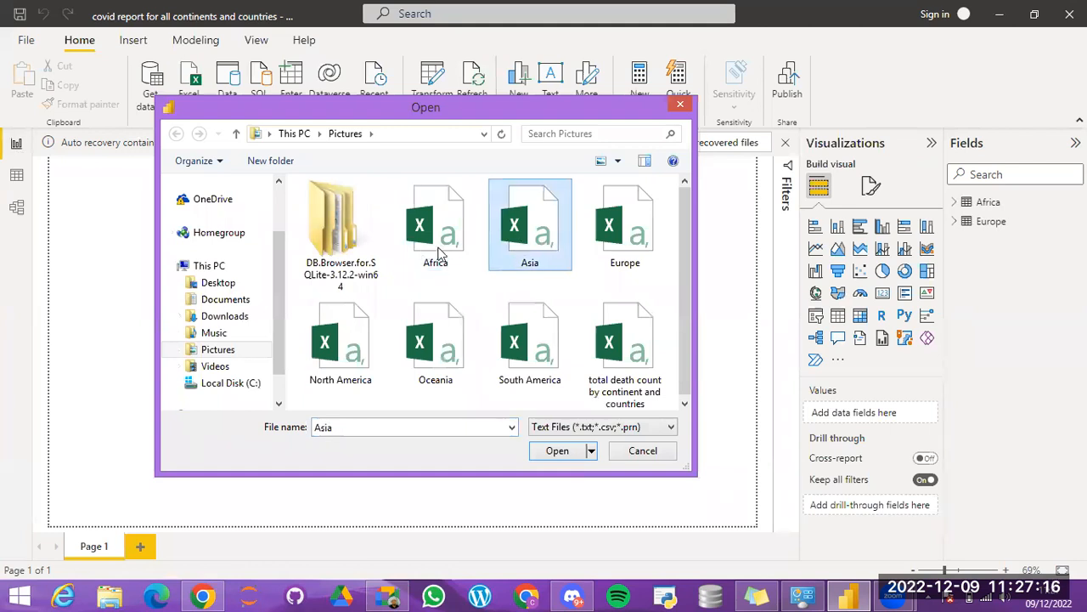
pyautogui.click(628, 250)
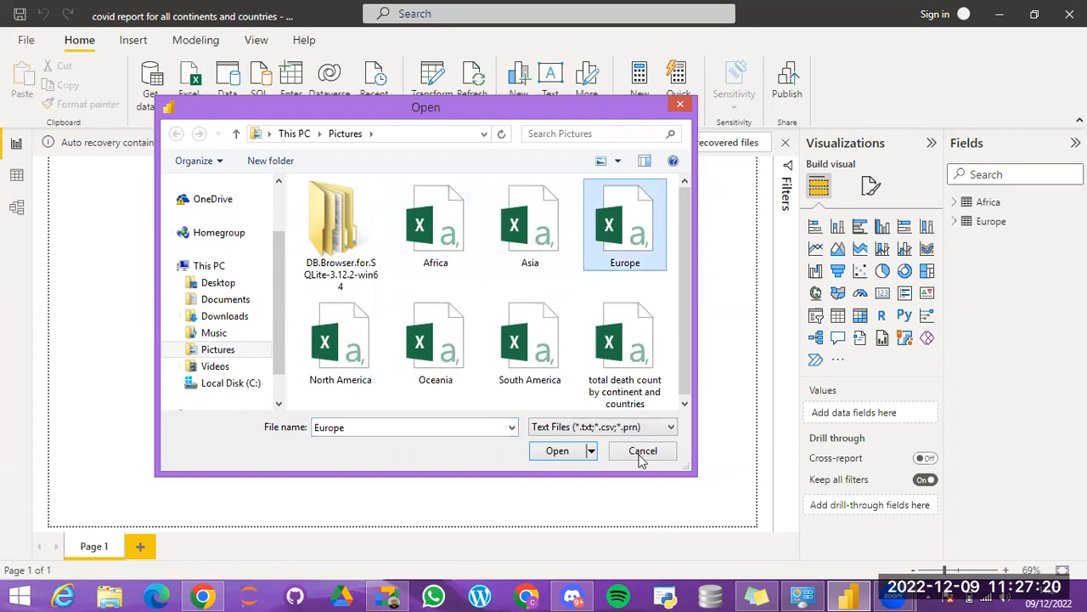
pyautogui.click(643, 451)
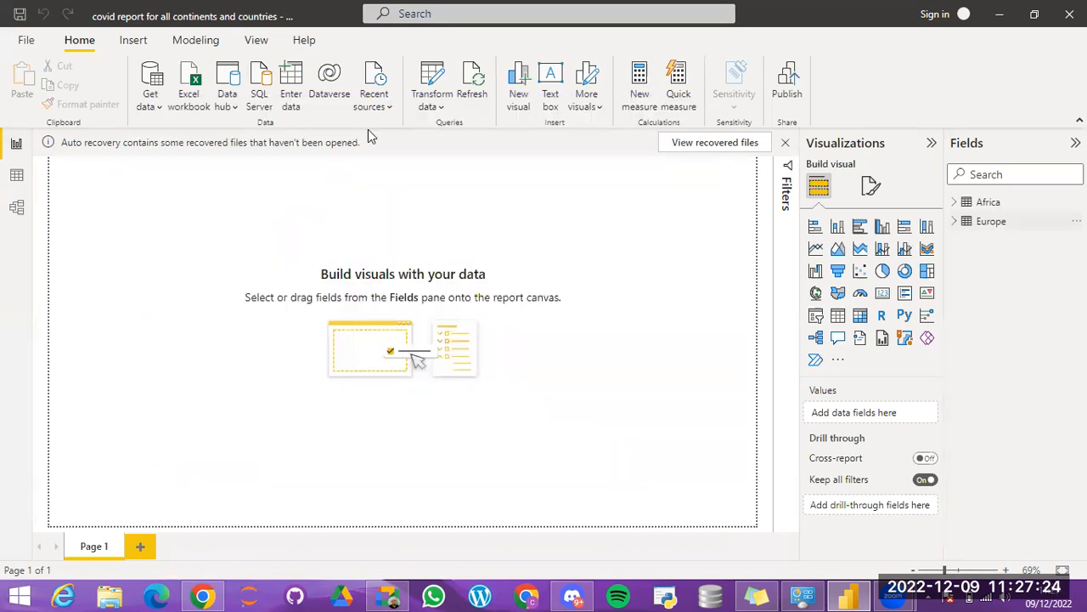
pyautogui.click(17, 179)
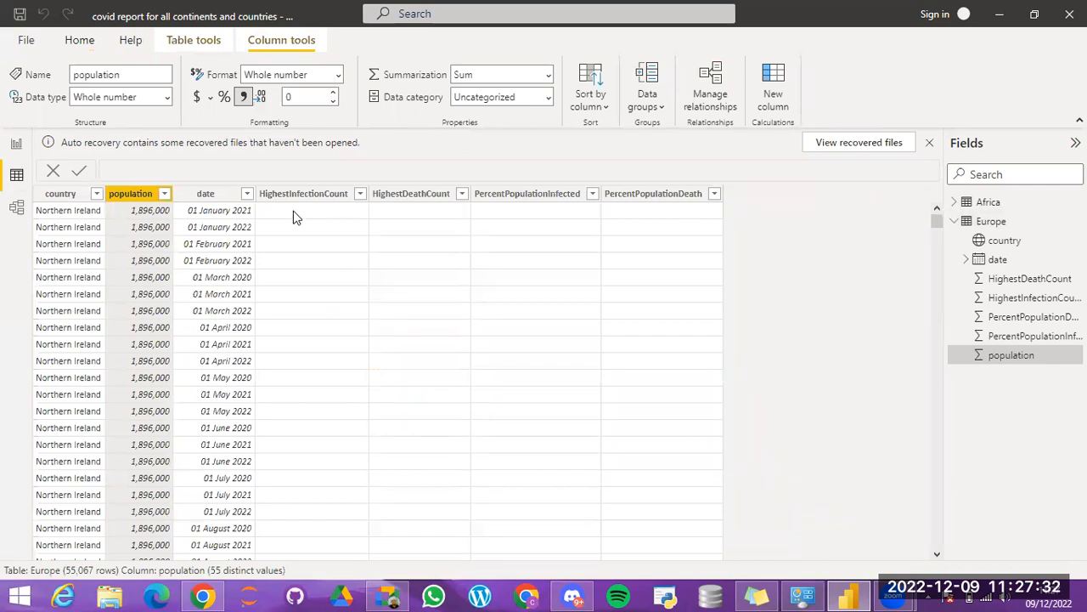
pyautogui.click(293, 217)
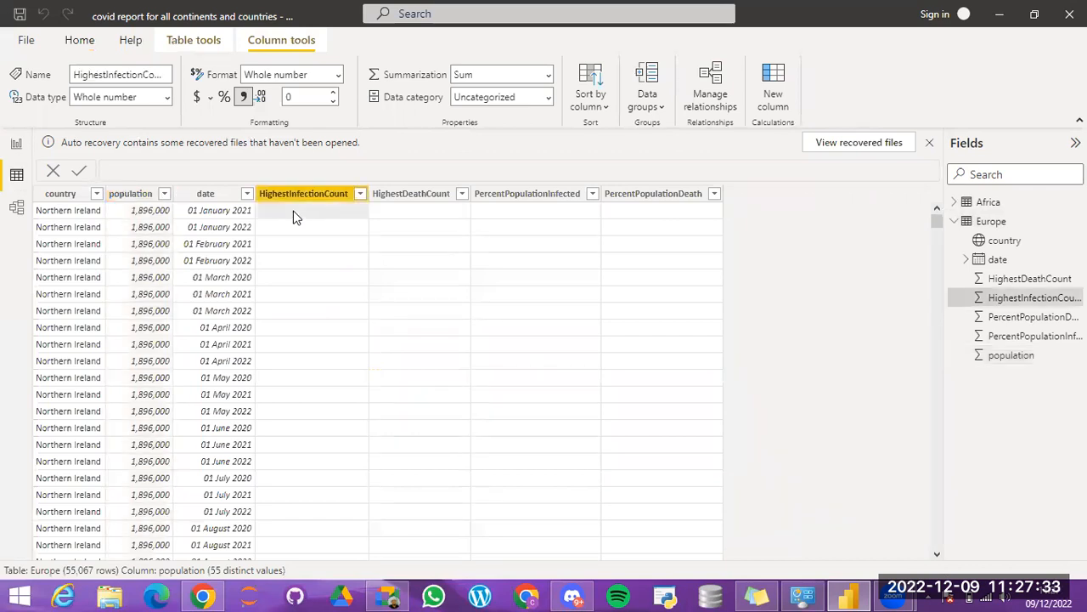
pyautogui.click(15, 146)
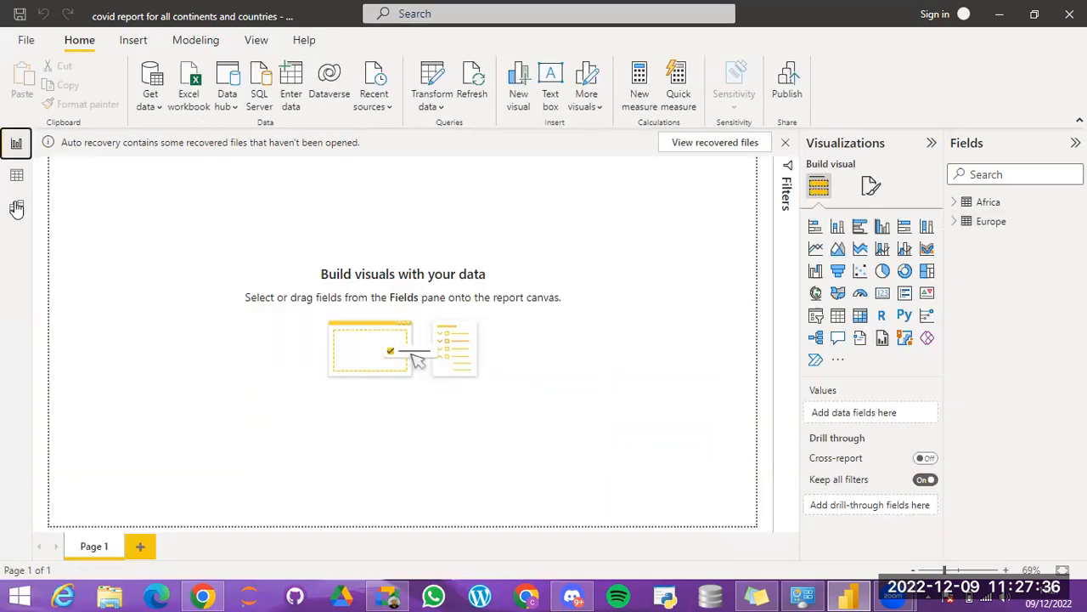
# Step: In the model view, start a new relationship linking the Africa table's date column to the Europe table's date column
pyautogui.click(16, 207)
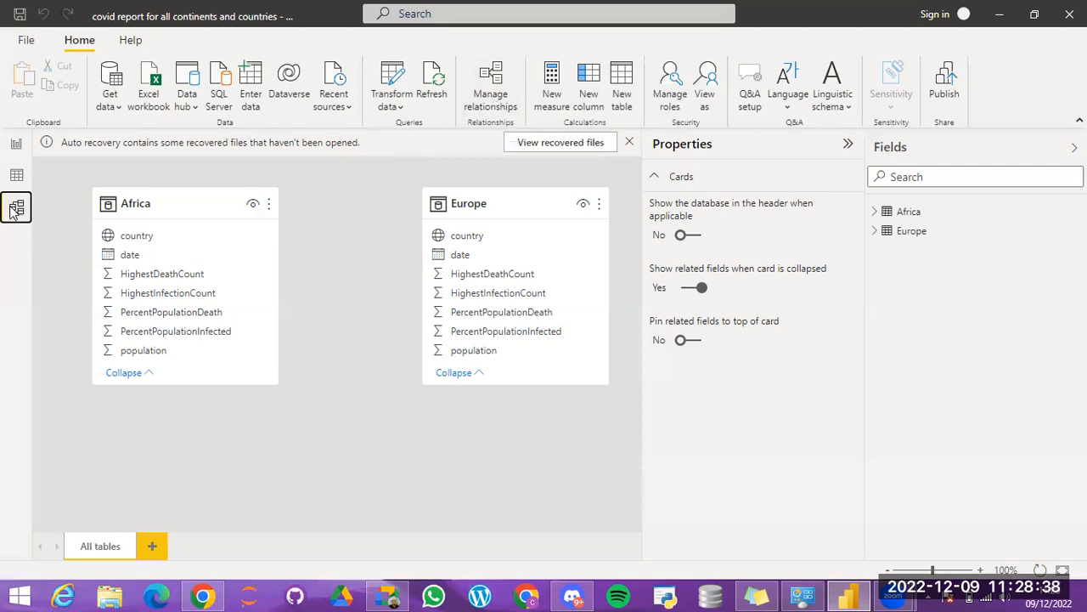
pyautogui.click(500, 91)
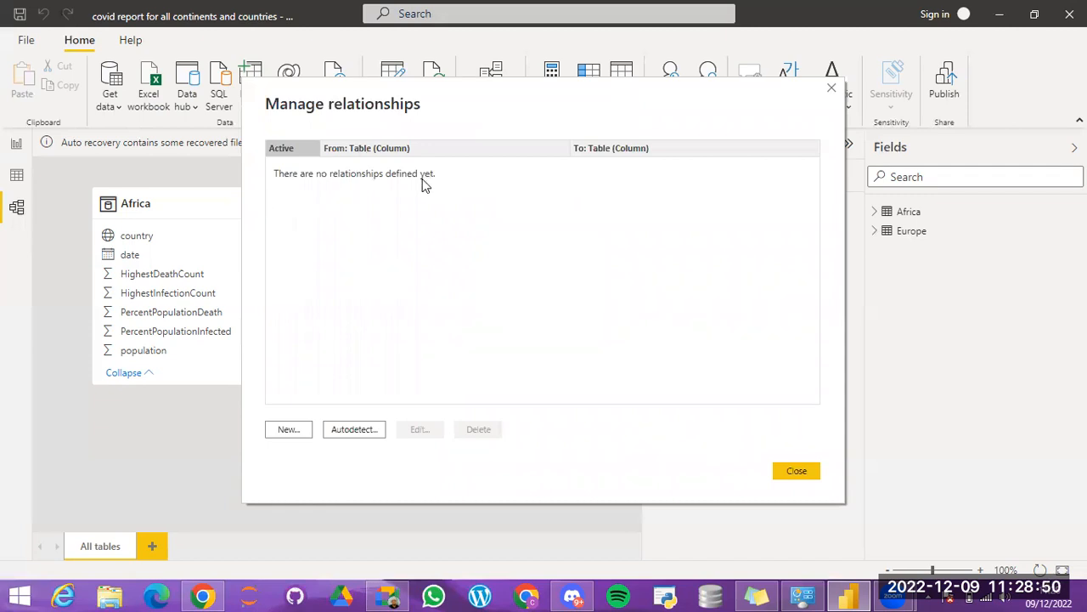
pyautogui.click(288, 428)
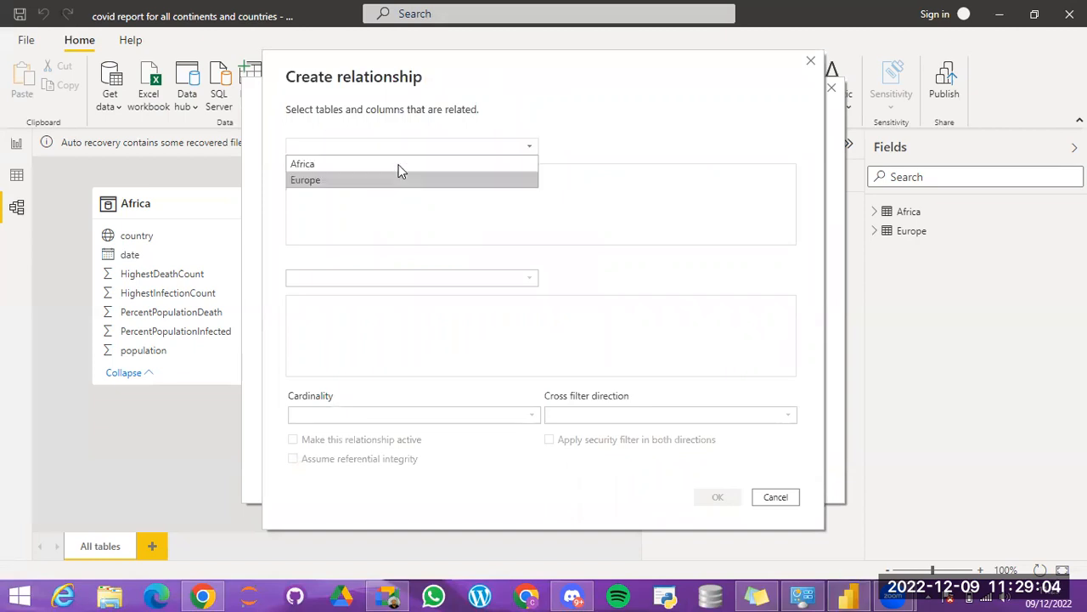
pyautogui.click(399, 169)
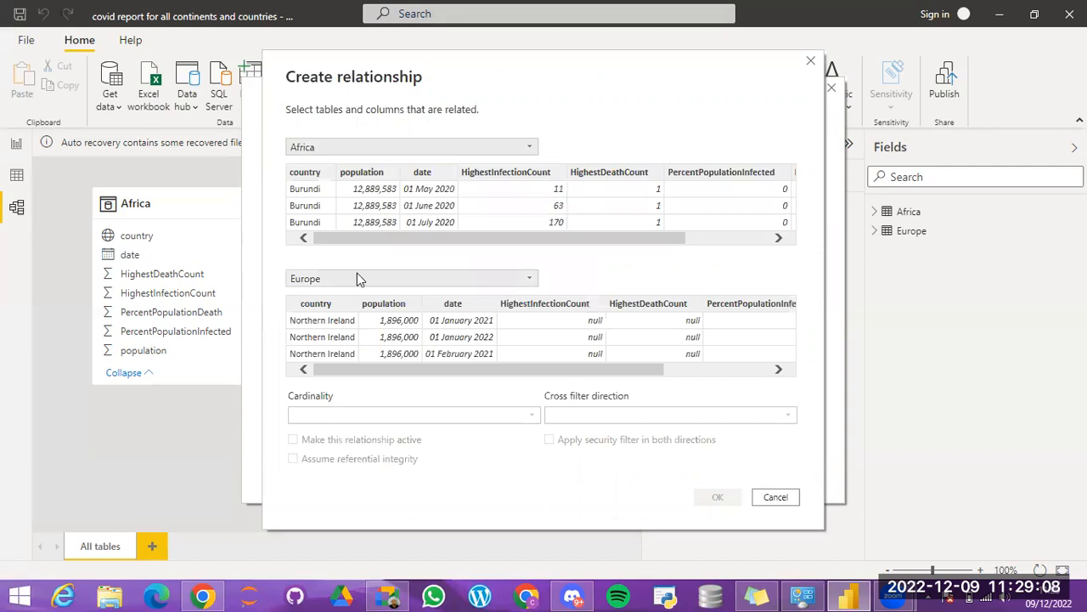
pyautogui.click(416, 279)
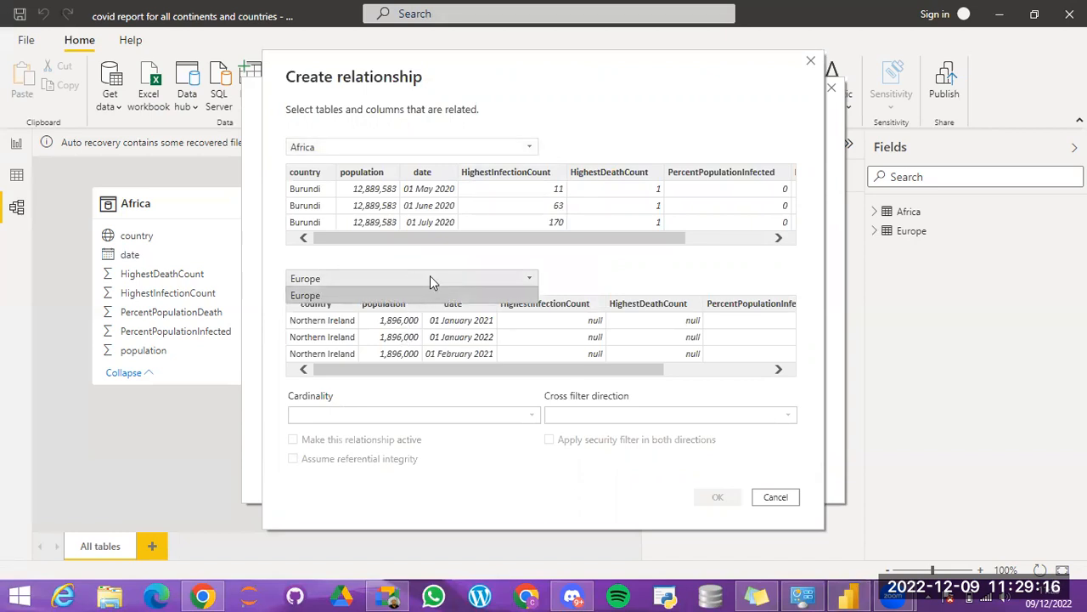
pyautogui.click(429, 280)
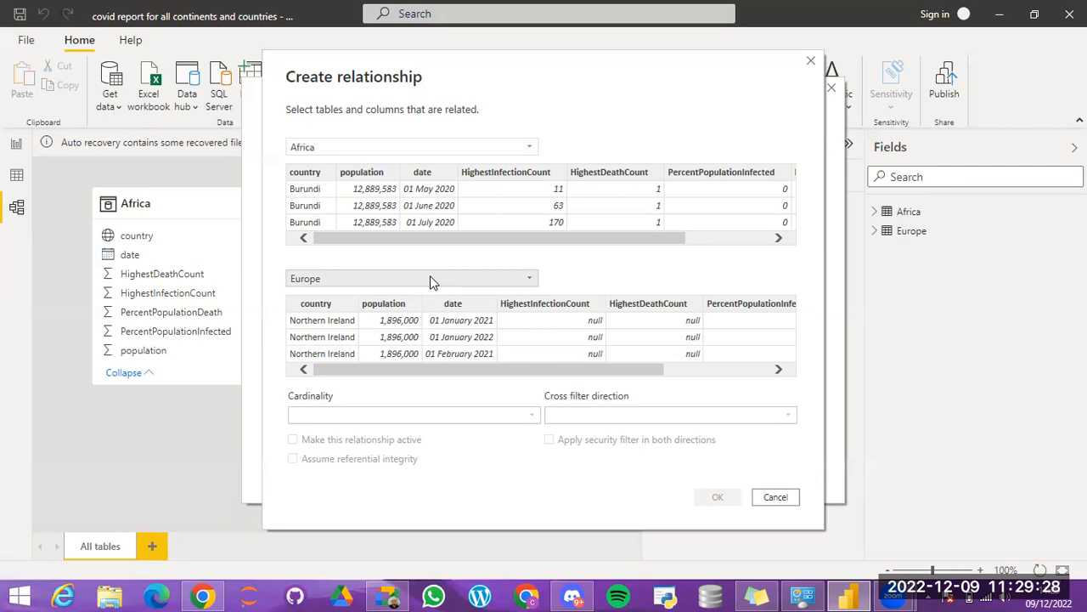
pyautogui.click(423, 174)
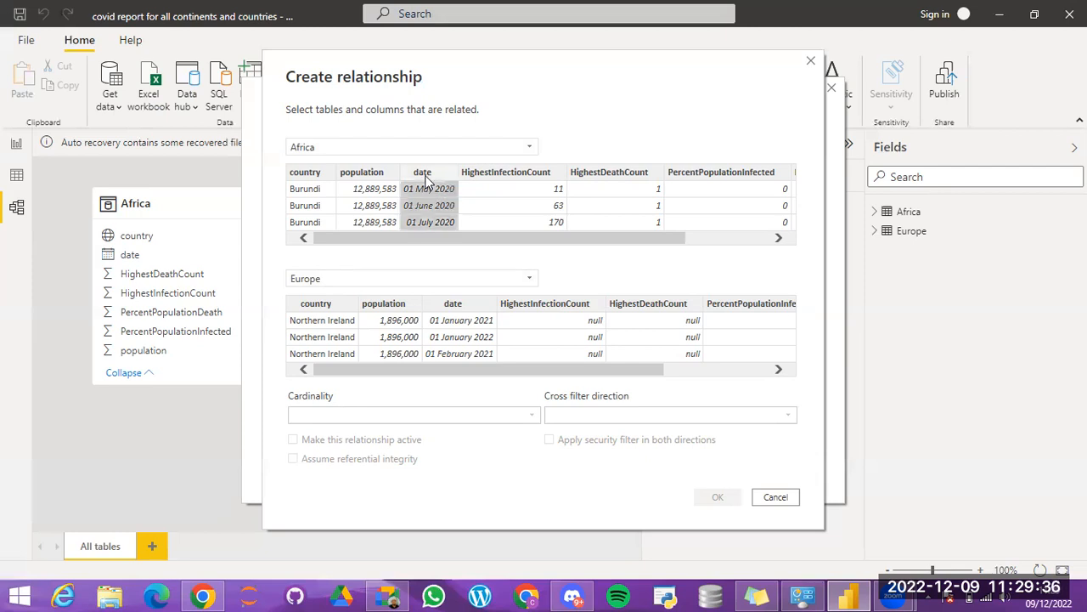
pyautogui.click(450, 304)
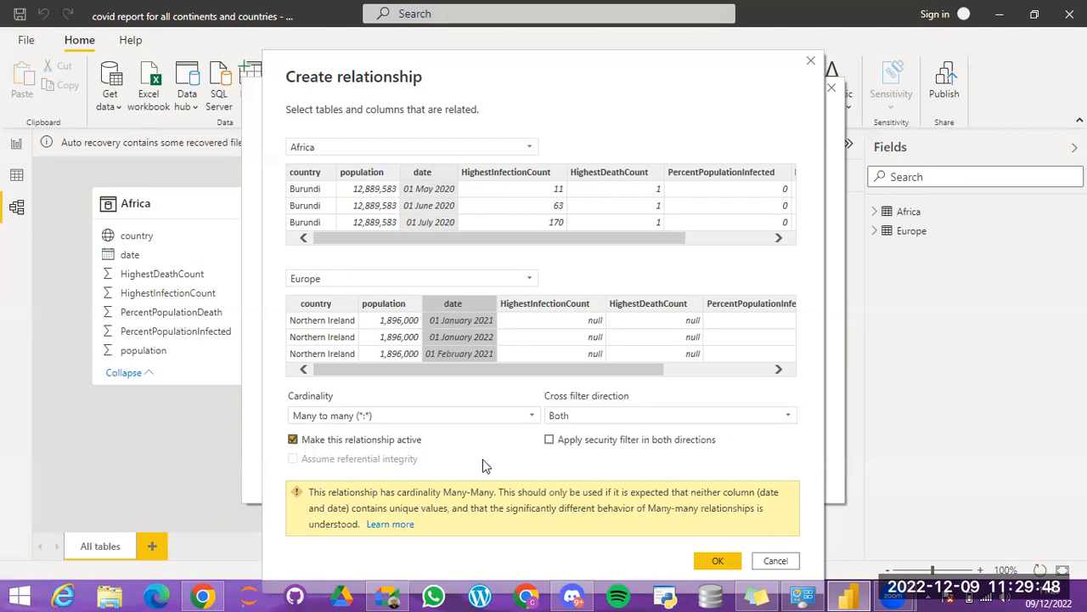
# Step: Try the Many to one (*:1) cardinality for the relationship, and return it to Many to many (*:*)
pyautogui.click(500, 418)
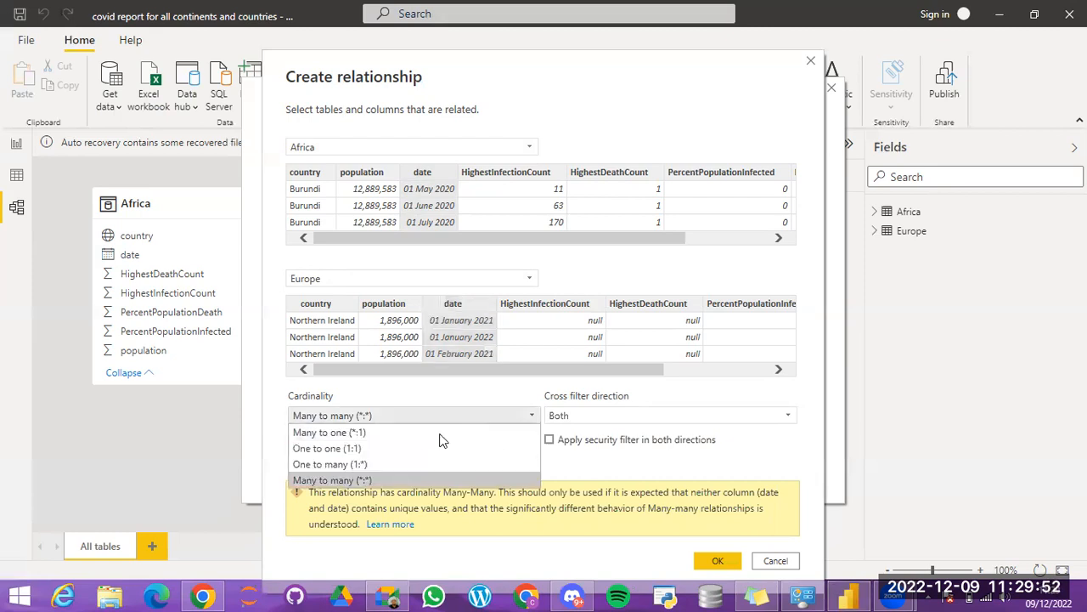
pyautogui.click(442, 435)
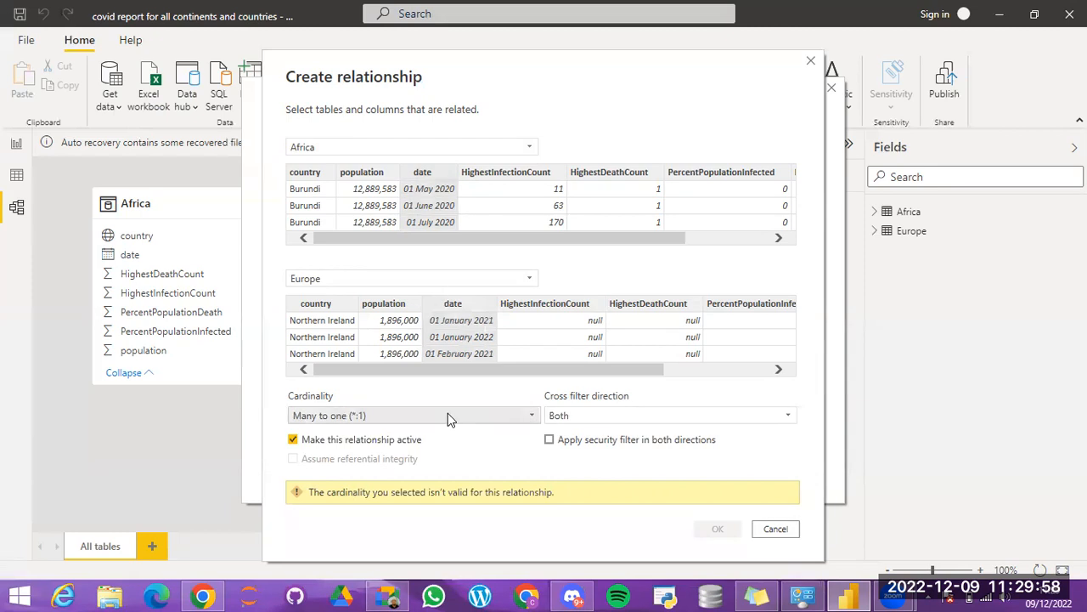
pyautogui.click(374, 416)
pyautogui.click(353, 477)
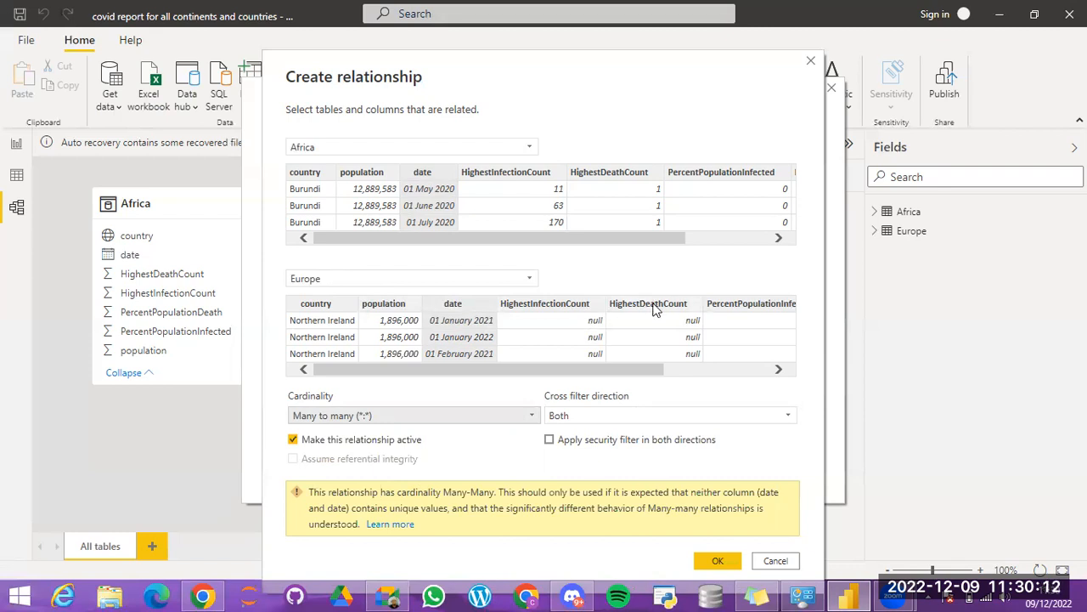
pyautogui.click(458, 333)
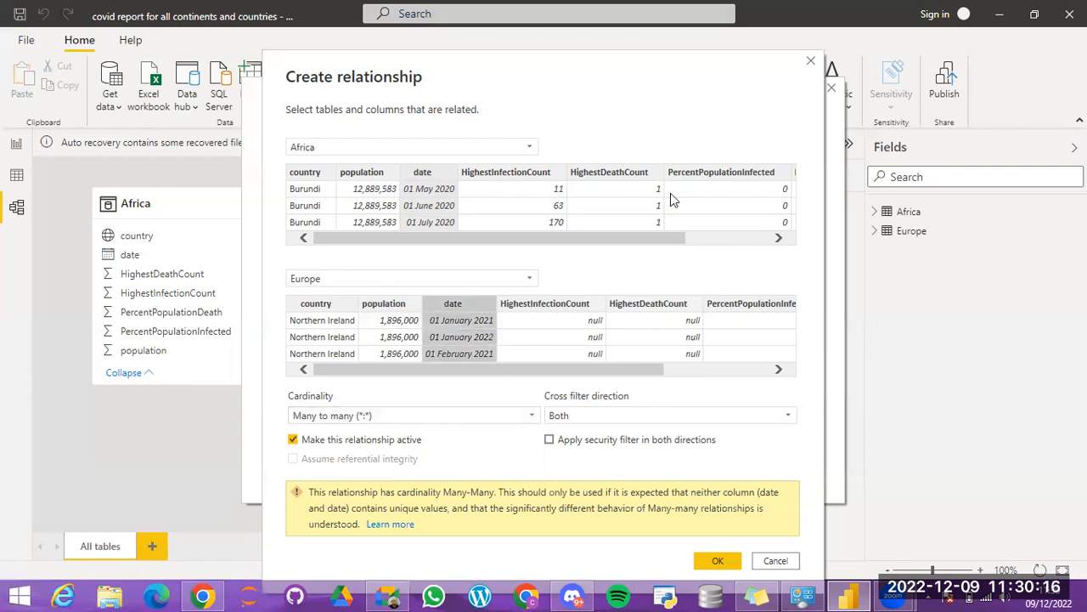
# Step: Review the cross filter direction options for the Africa–Europe relationship, keeping Both
pyautogui.click(611, 416)
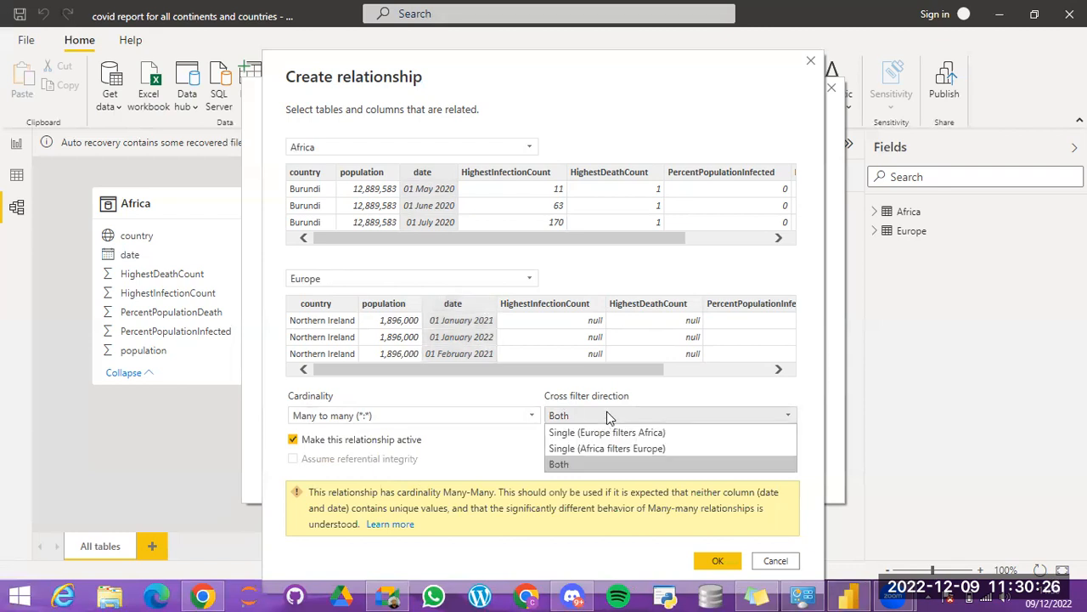
pyautogui.click(606, 414)
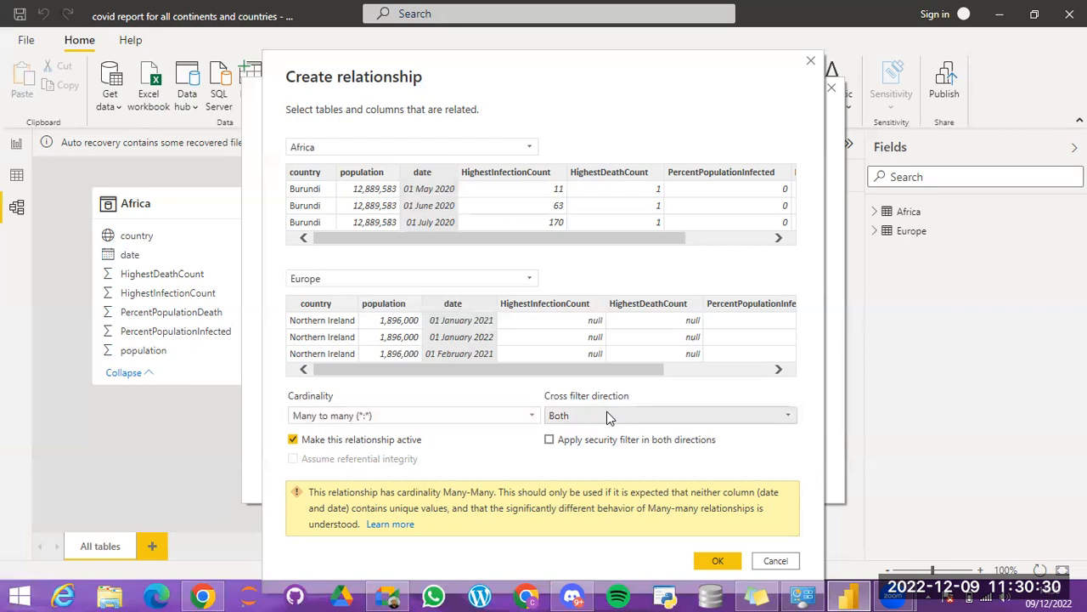
pyautogui.click(562, 415)
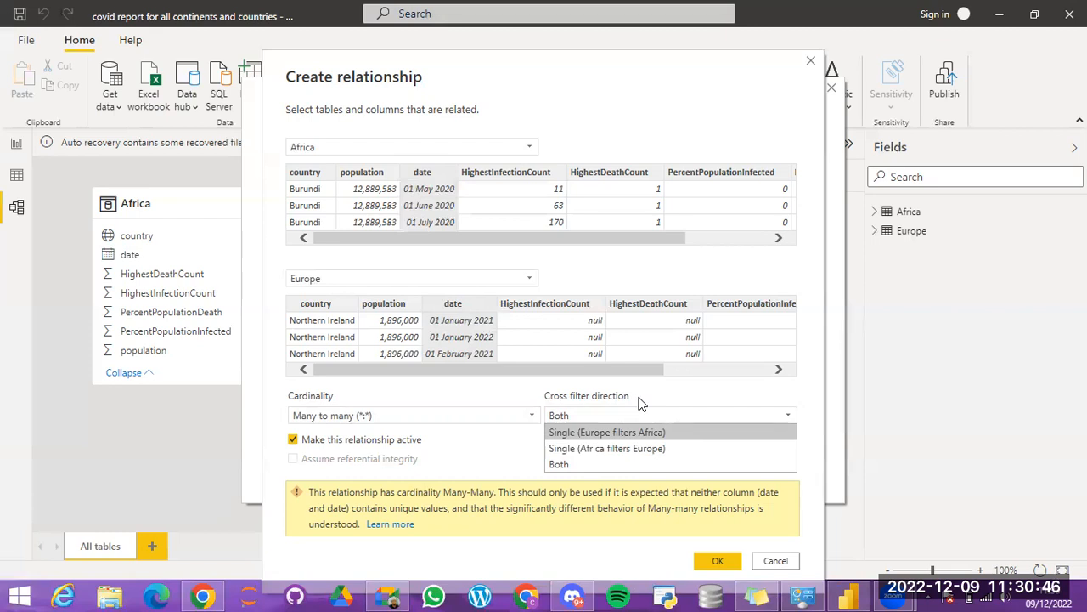
pyautogui.click(566, 465)
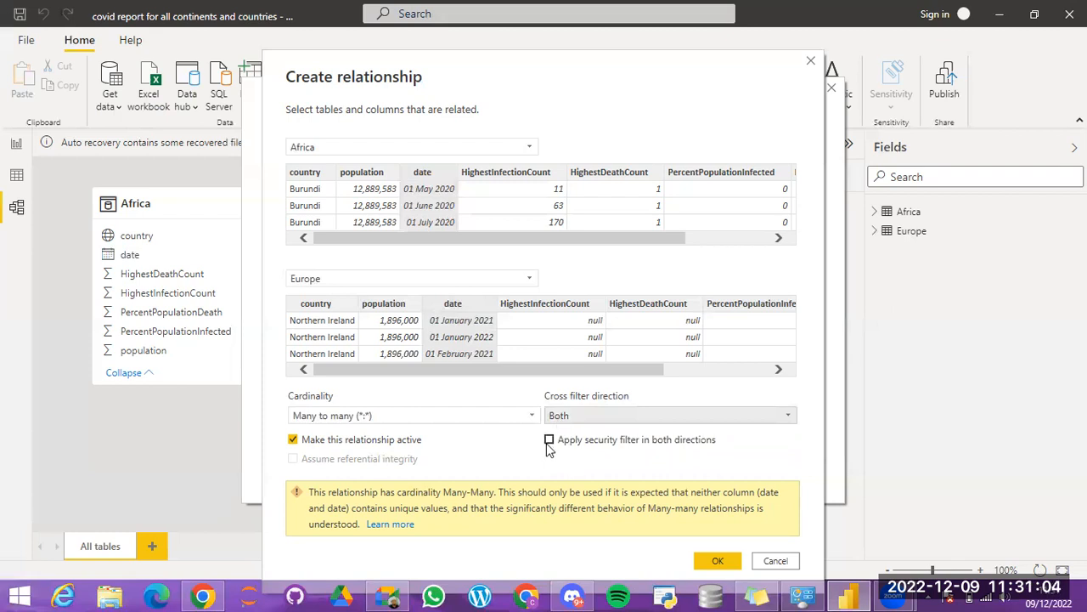
# Step: Create the active many-to-many relationship between the Africa and Europe date columns, trying but not keeping the security filter in both directions
pyautogui.click(549, 441)
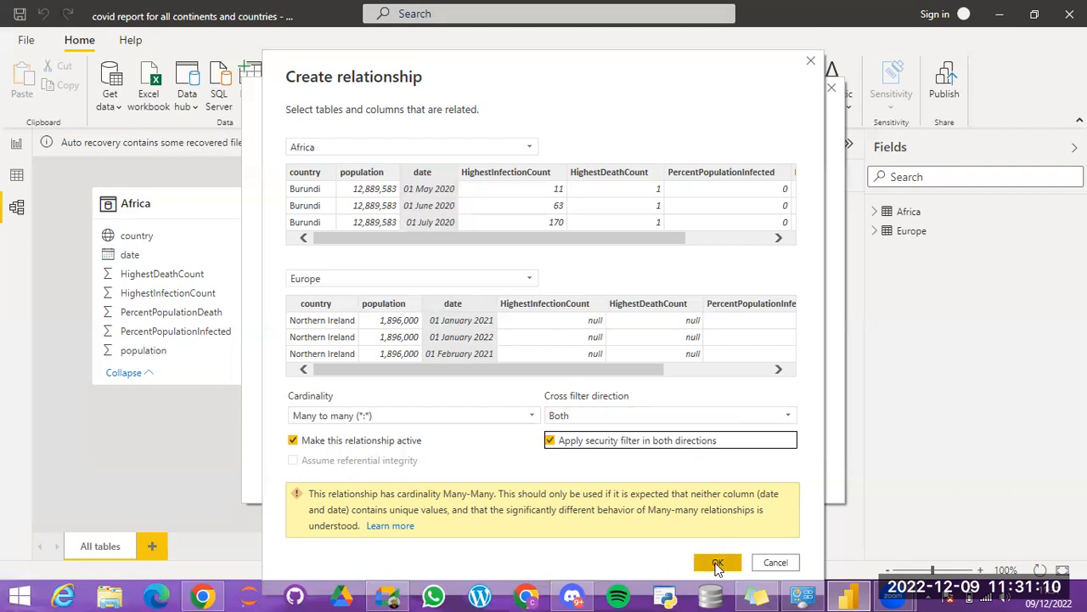
pyautogui.click(550, 440)
pyautogui.click(720, 562)
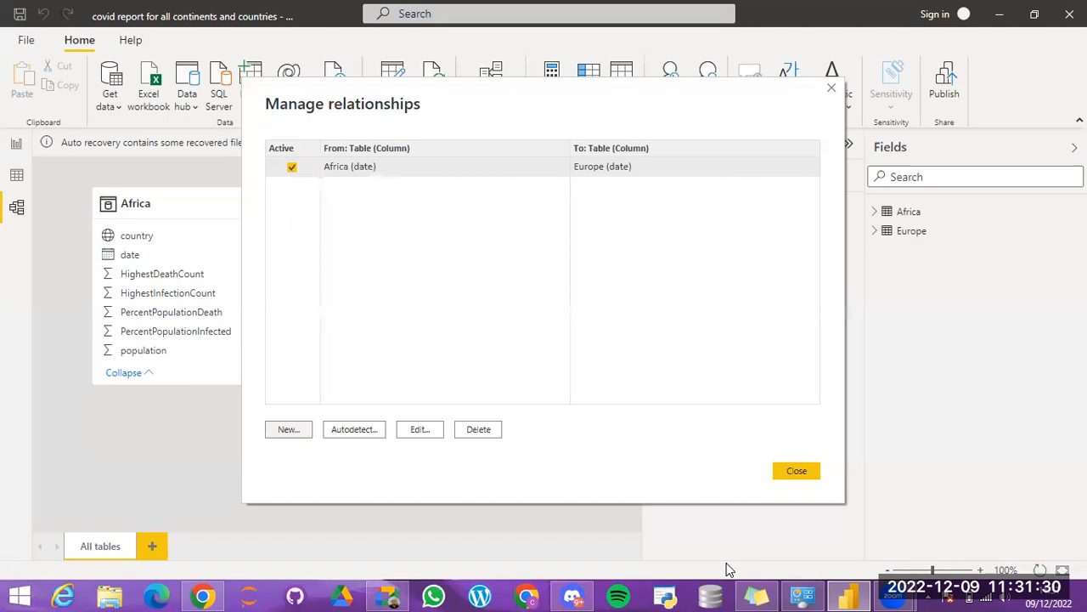
pyautogui.click(795, 473)
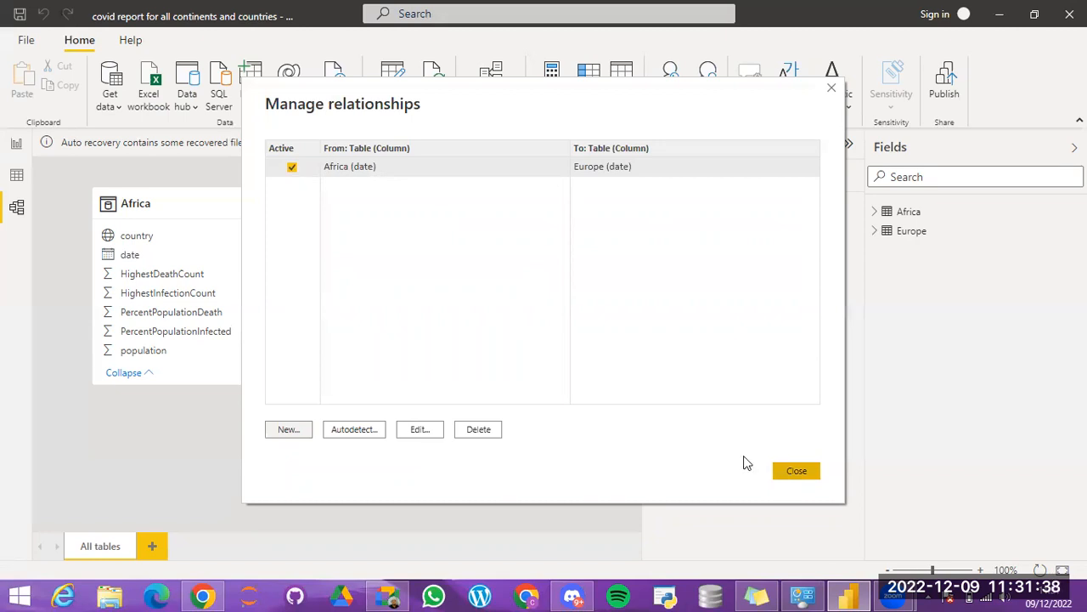
pyautogui.click(797, 473)
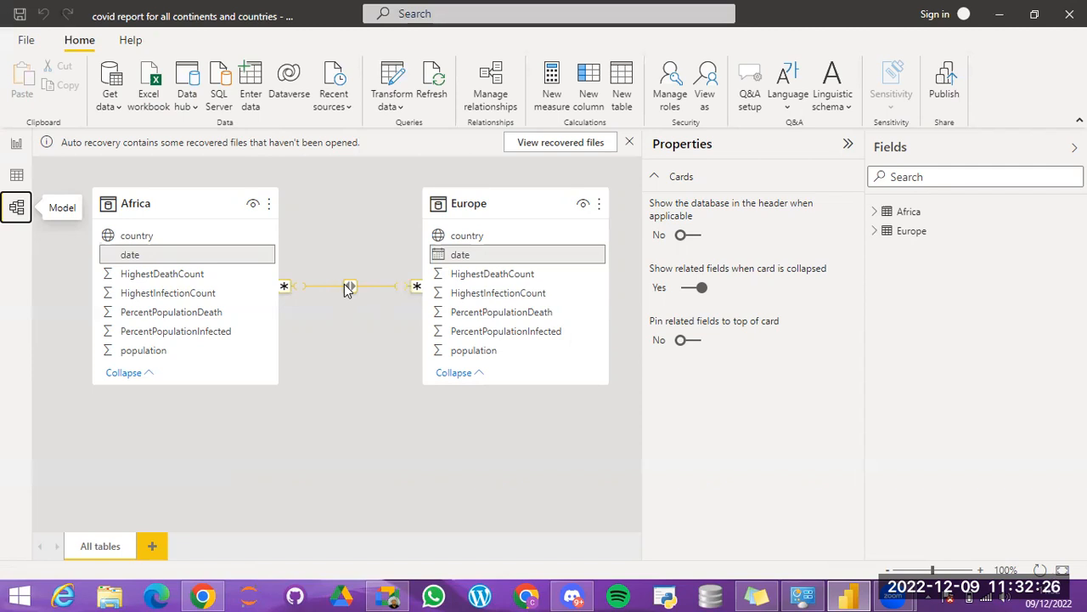
# Step: Switch to the report view and look through the fields of the Africa and Europe tables
pyautogui.click(13, 149)
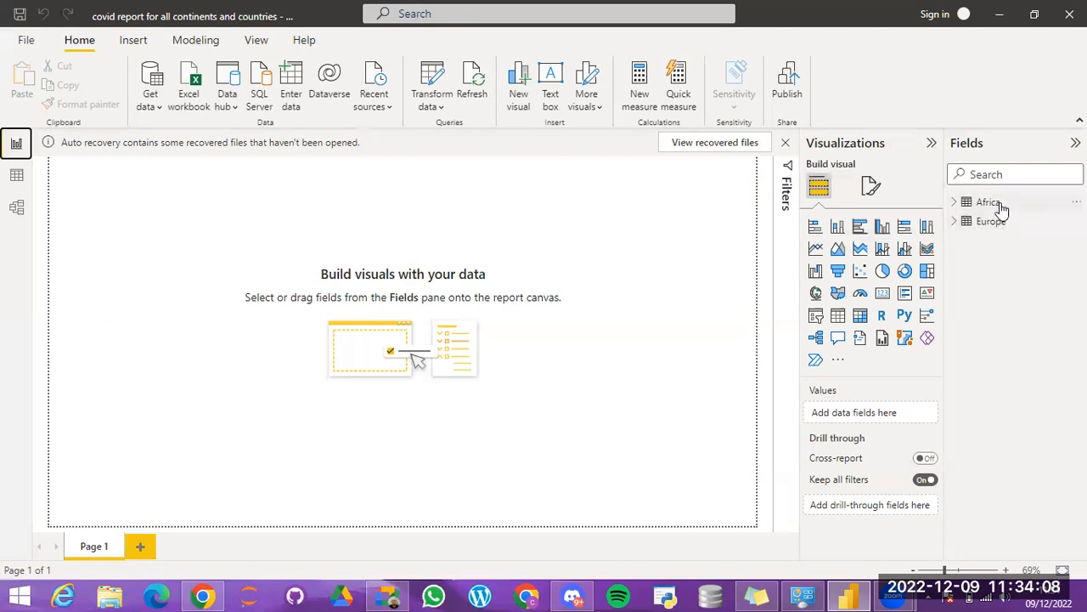
pyautogui.moveTo(1003, 208)
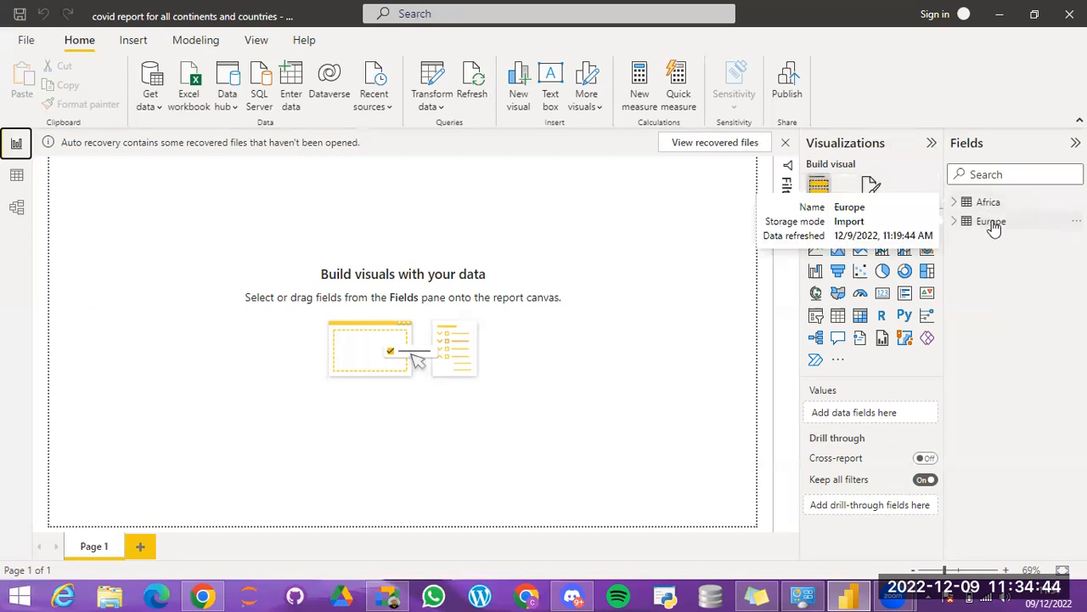
pyautogui.click(955, 202)
pyautogui.click(955, 203)
pyautogui.click(956, 221)
pyautogui.click(955, 222)
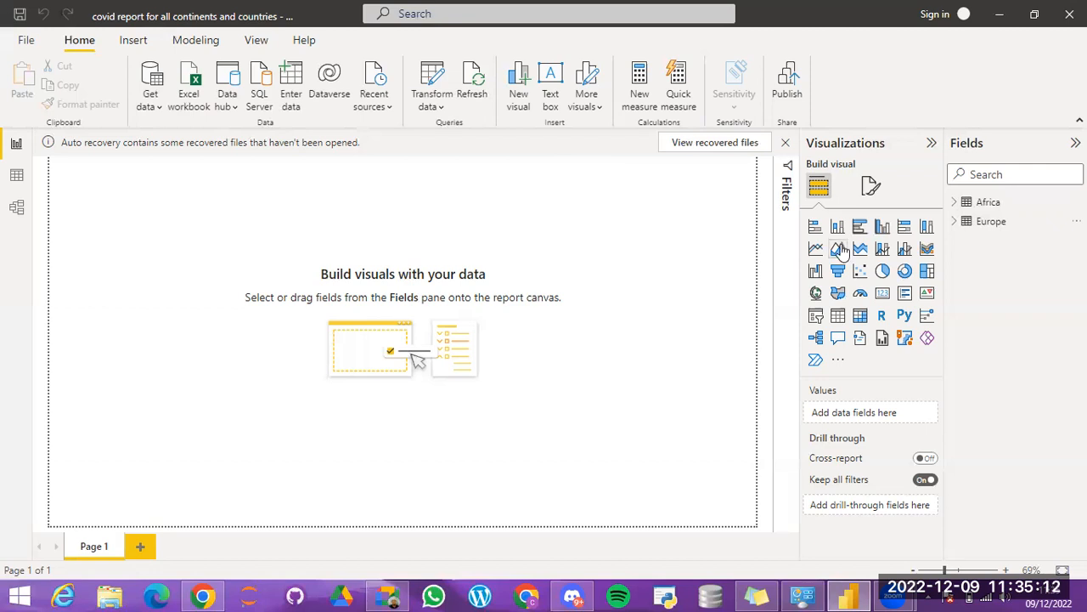
# Step: Add an empty Card visual to the report page, and delete it
pyautogui.click(883, 295)
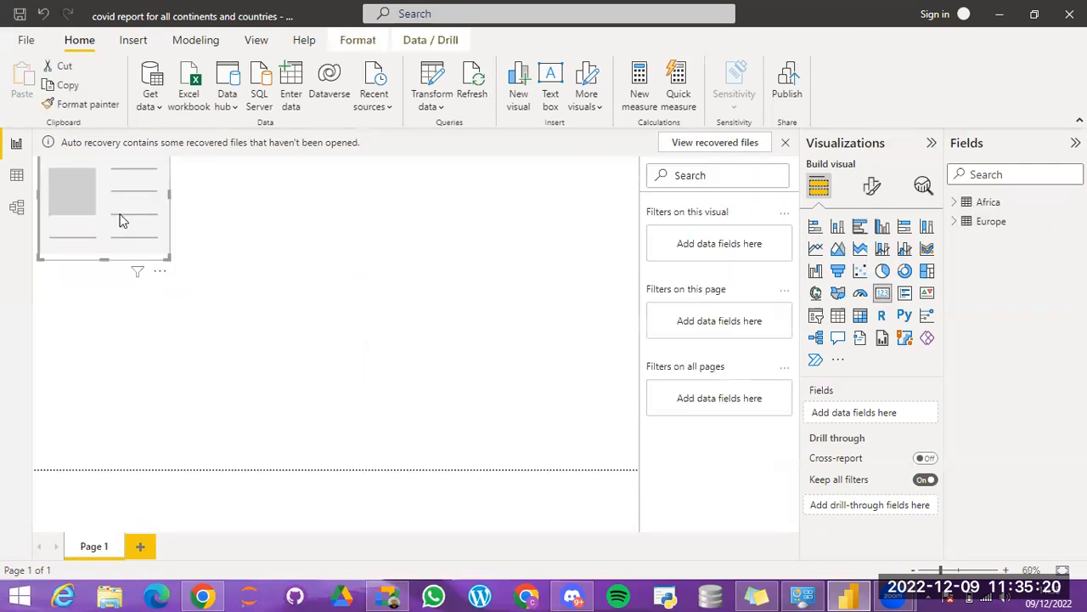
pyautogui.press('Delete')
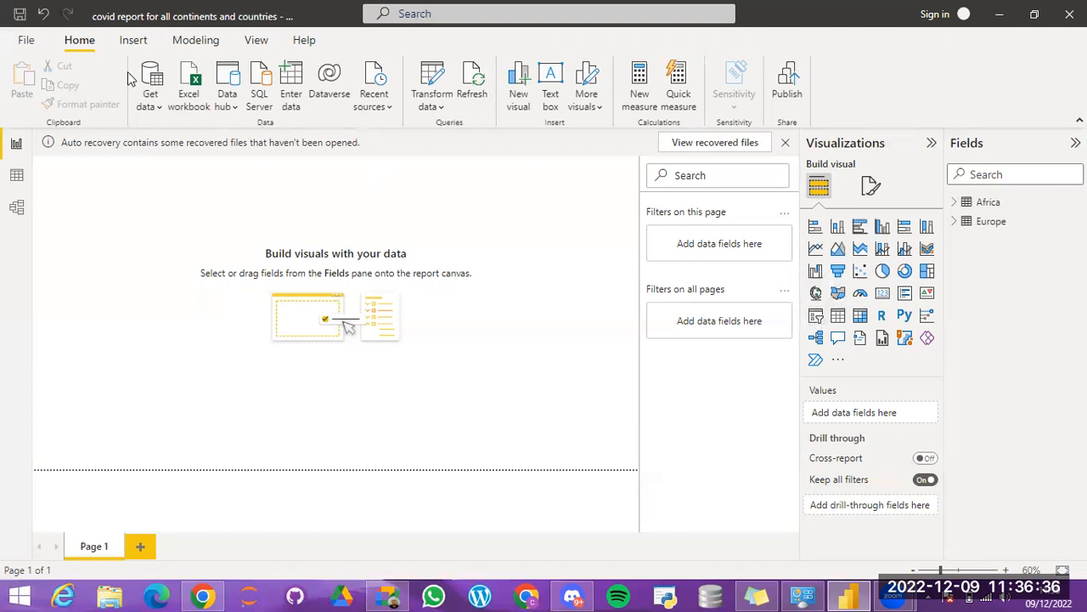
# Step: Import the South America CSV file from the Pictures folder and load it as a new table
pyautogui.click(150, 105)
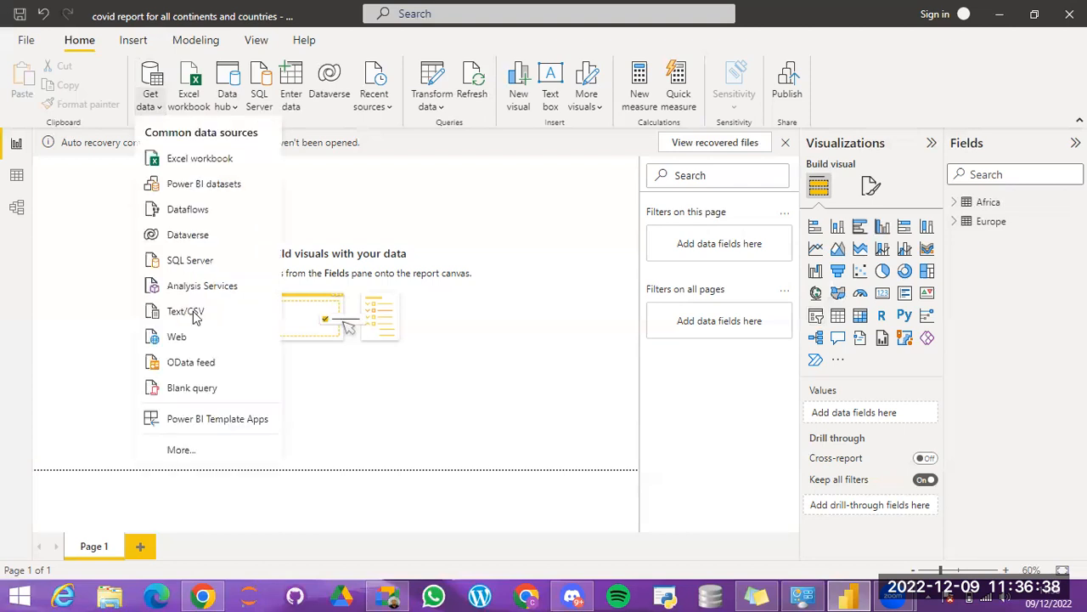
pyautogui.click(194, 314)
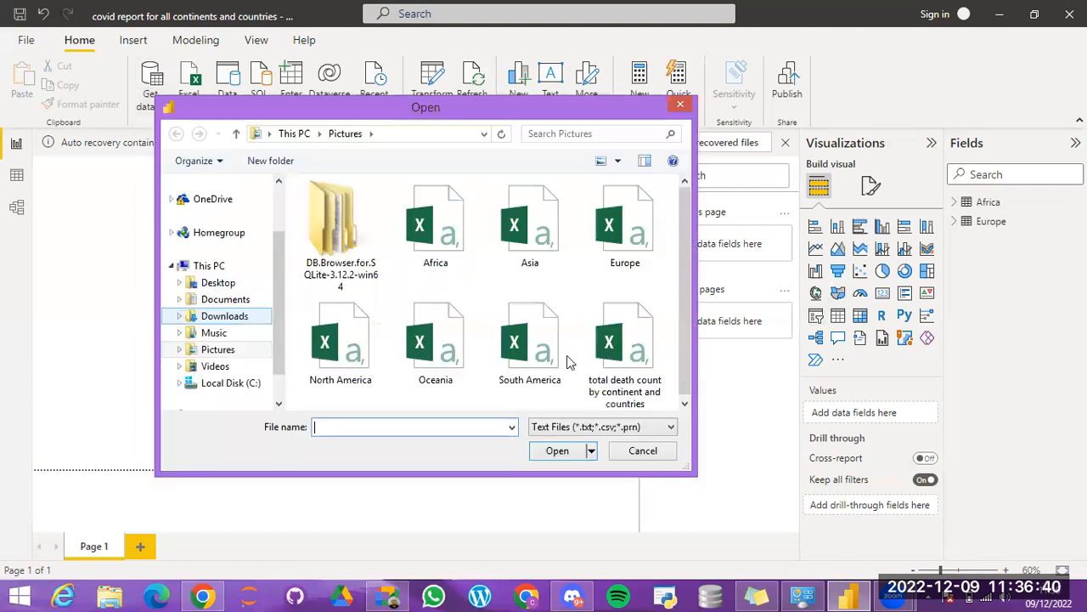
pyautogui.click(530, 344)
pyautogui.click(559, 451)
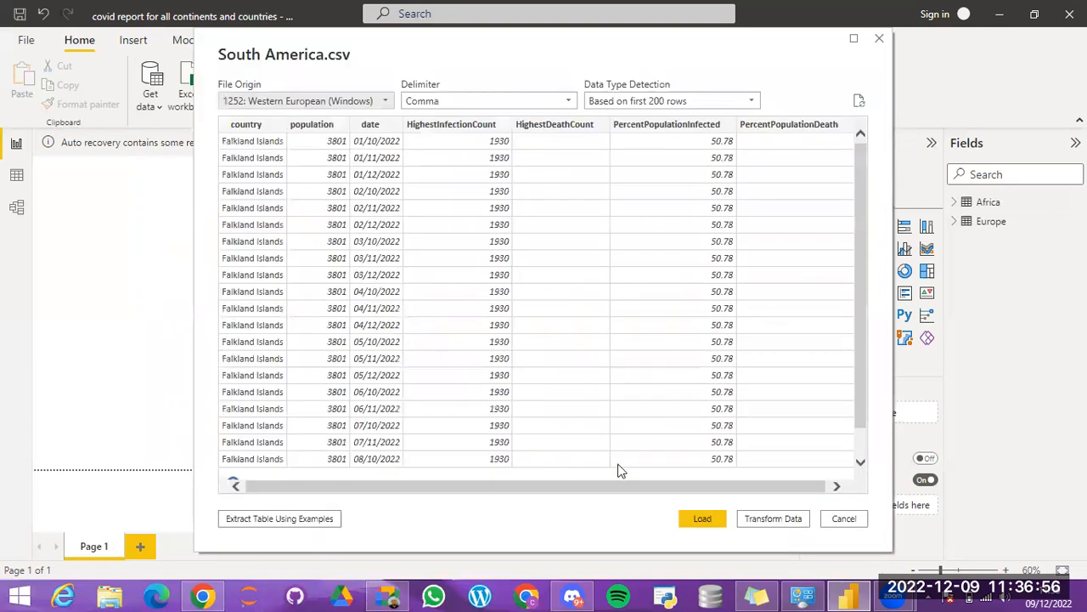
pyautogui.click(704, 522)
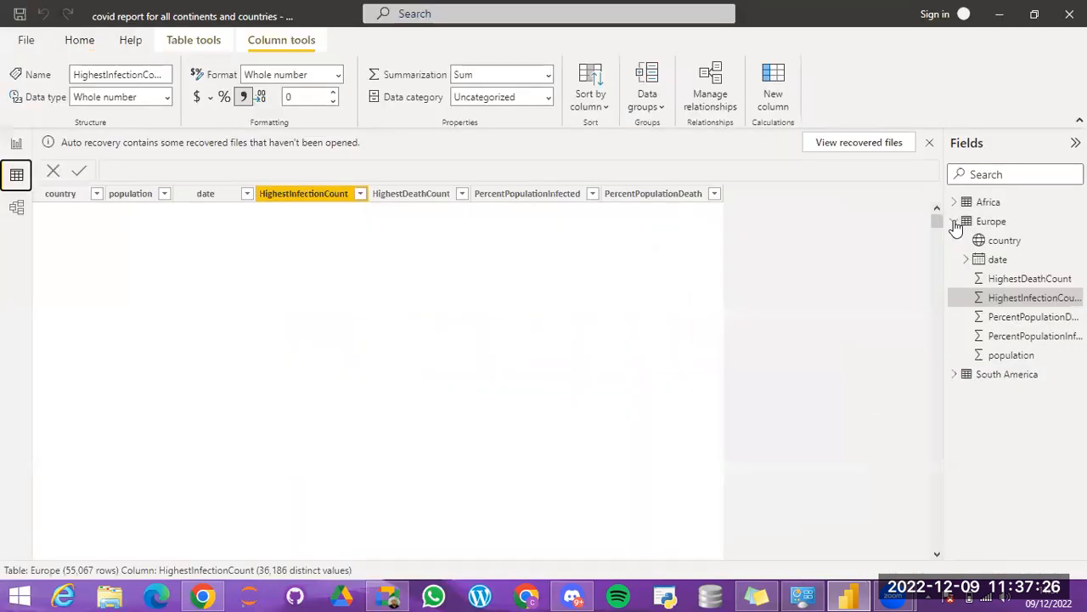
# Step: Show the South America table in the data view and select its HighestInfectionCount column to check its type
pyautogui.click(955, 223)
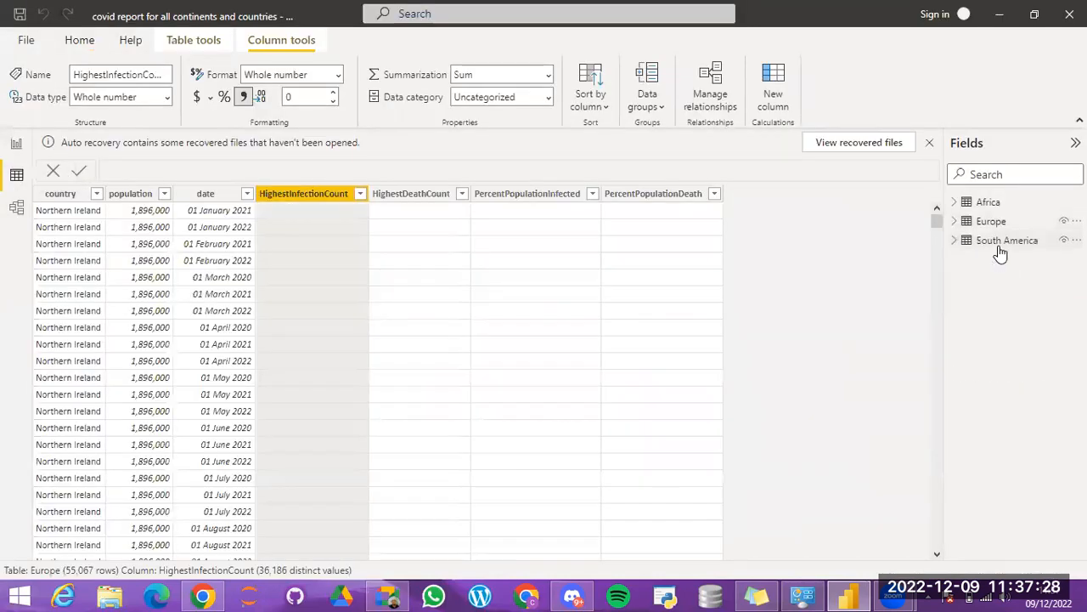
pyautogui.click(1000, 246)
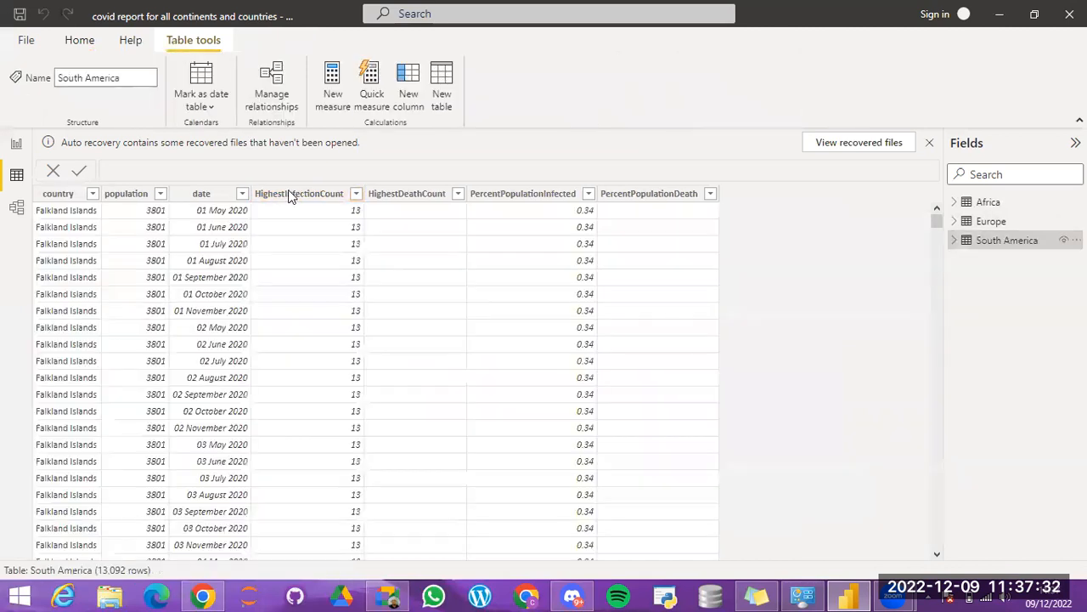
pyautogui.click(290, 199)
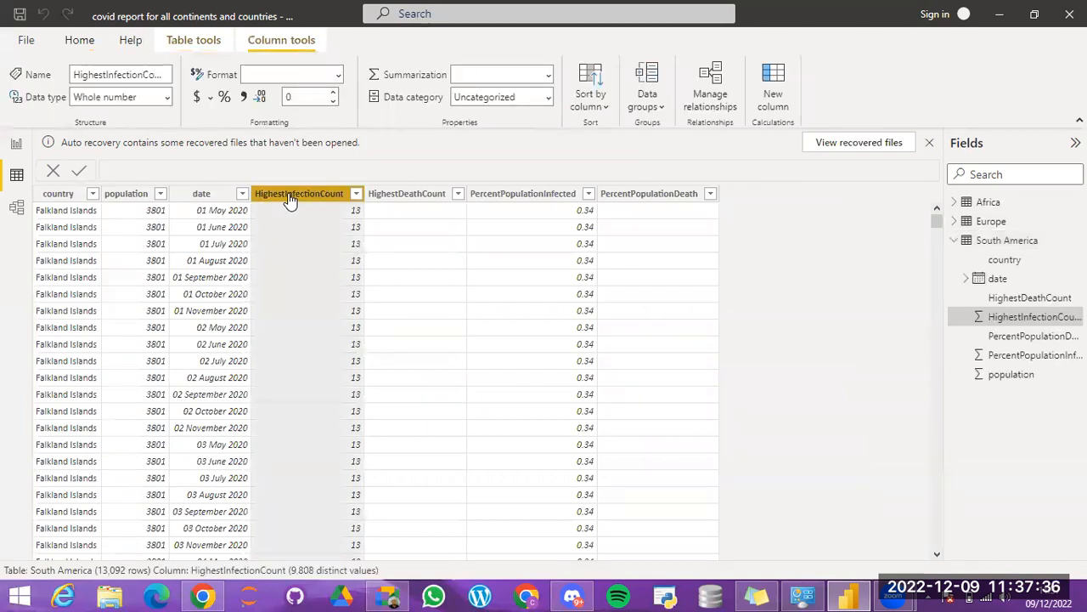
# Step: Try to change the data type of South America's HighestDeathCount column to Decimal number and to Whole number
pyautogui.click(409, 201)
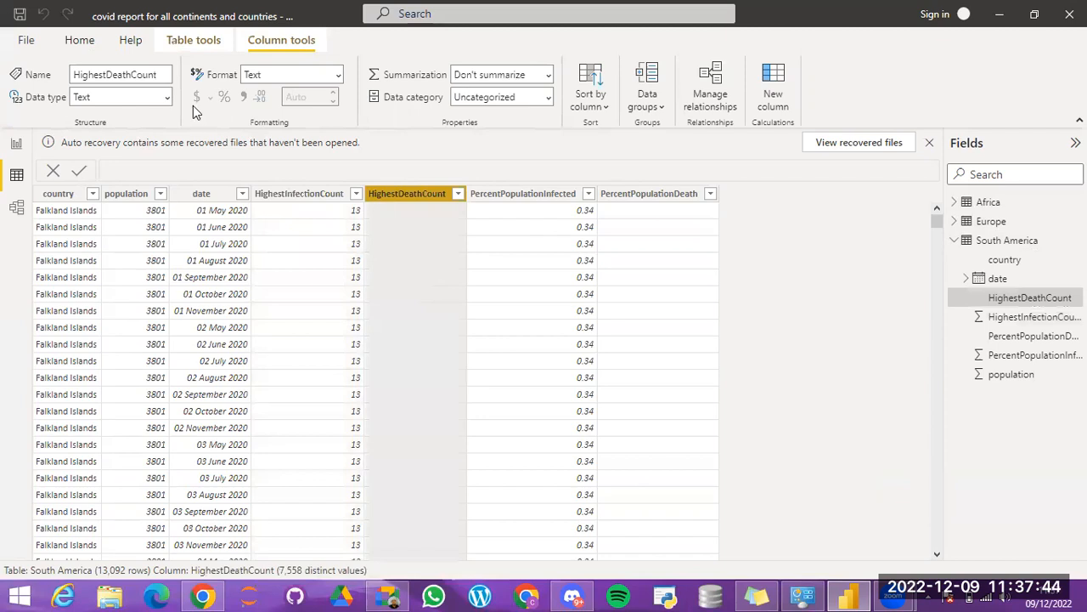
pyautogui.click(166, 101)
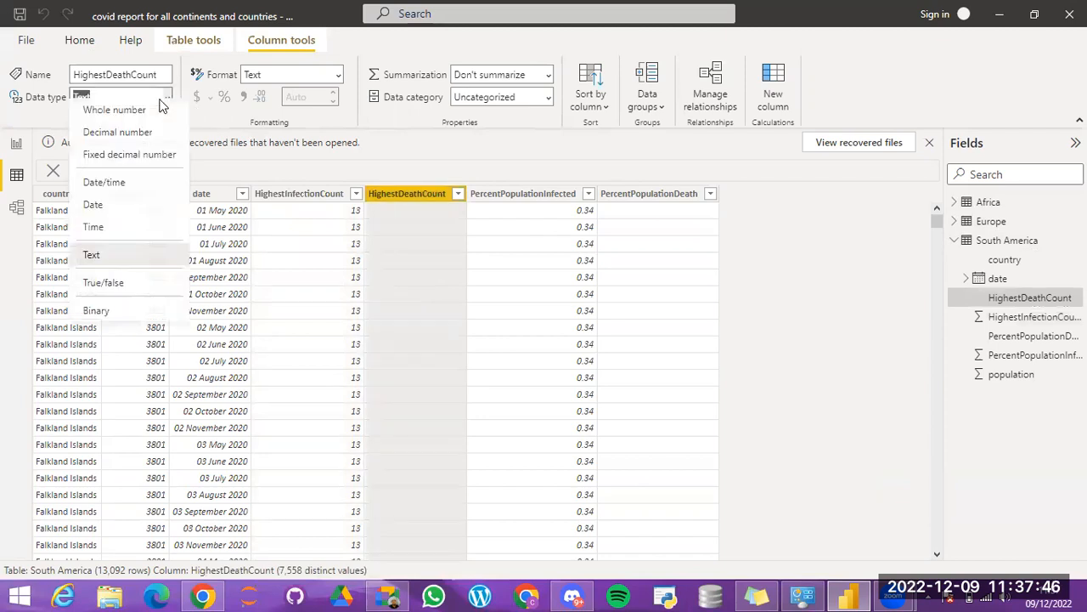
pyautogui.click(127, 129)
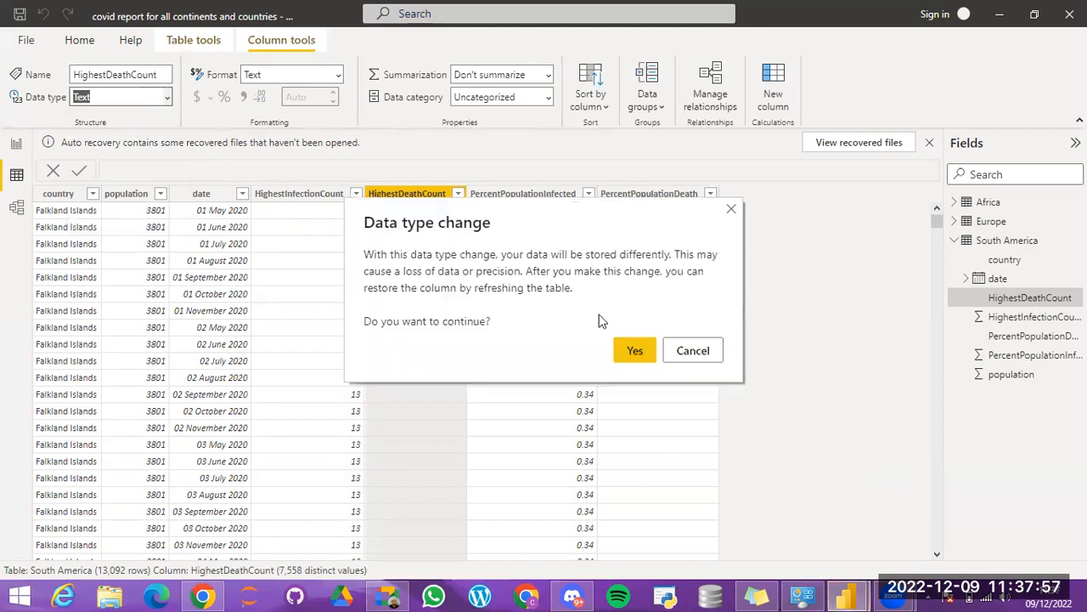
pyautogui.click(693, 351)
pyautogui.click(169, 98)
pyautogui.click(139, 114)
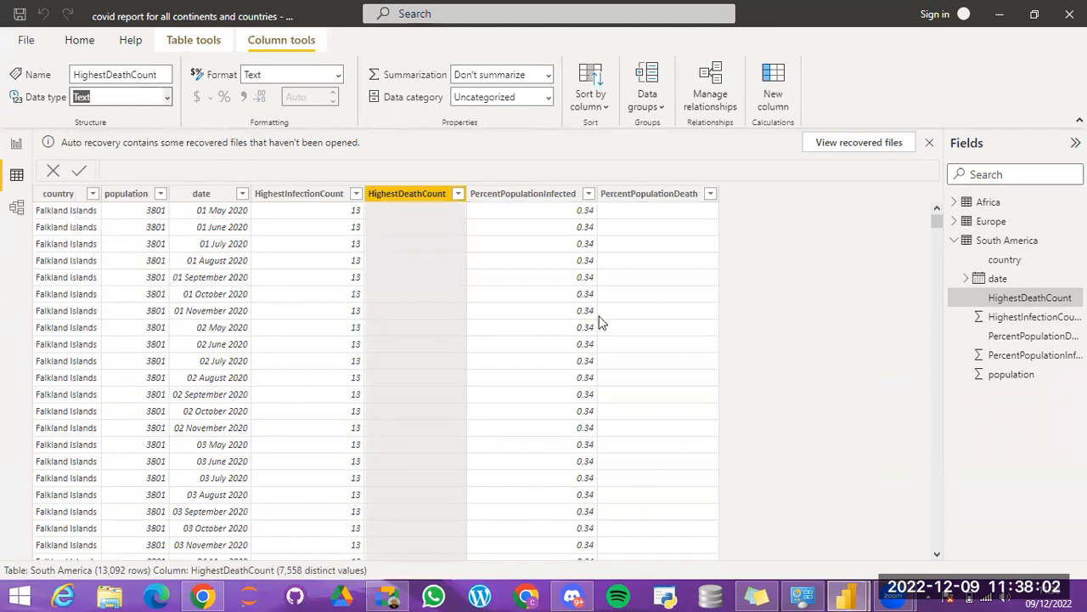
pyautogui.click(633, 355)
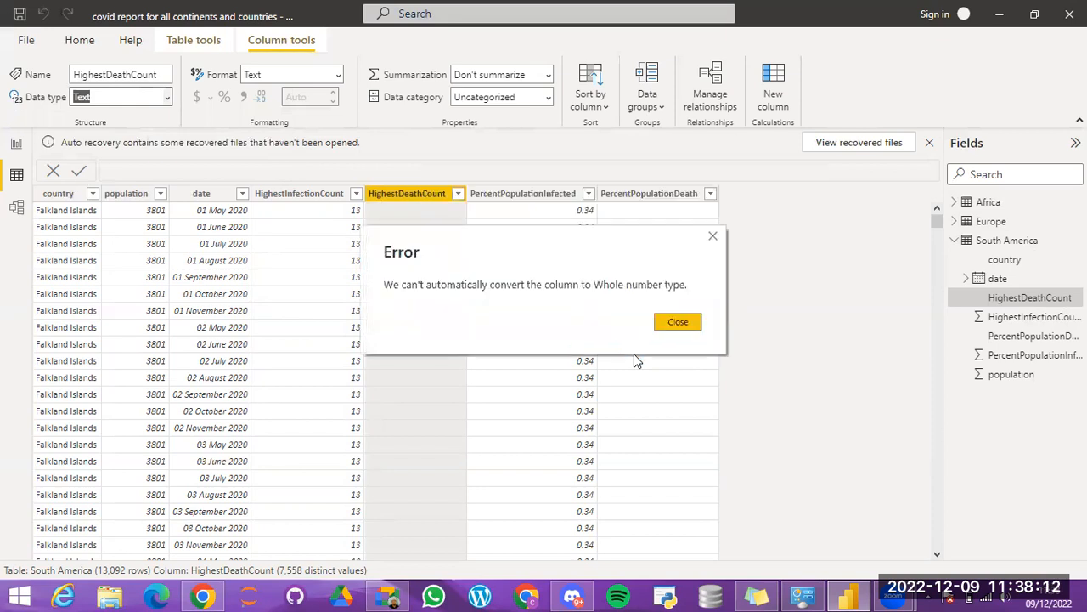
pyautogui.click(678, 323)
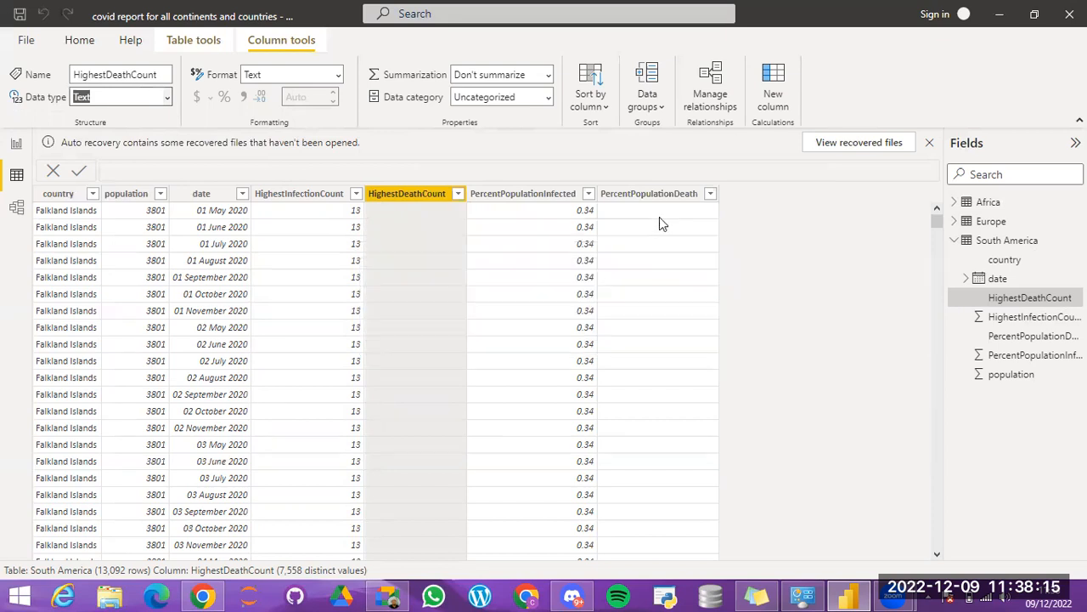
# Step: Examine the list of filter values in South America's HighestDeathCount column for entries that are not numeric, without applying a filter
pyautogui.click(459, 194)
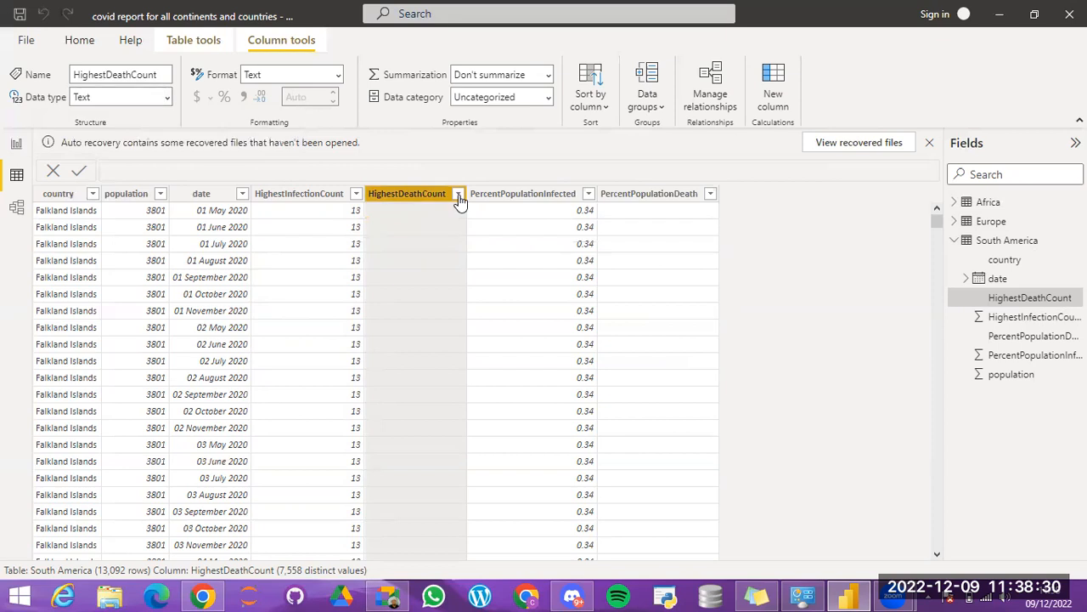
pyautogui.click(459, 196)
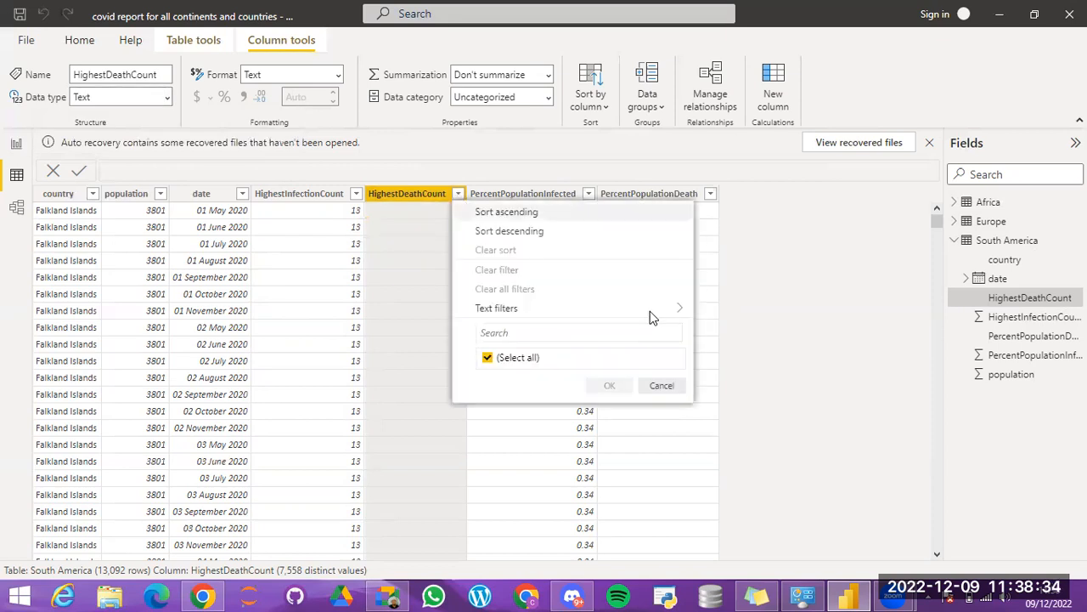
pyautogui.moveTo(480, 205)
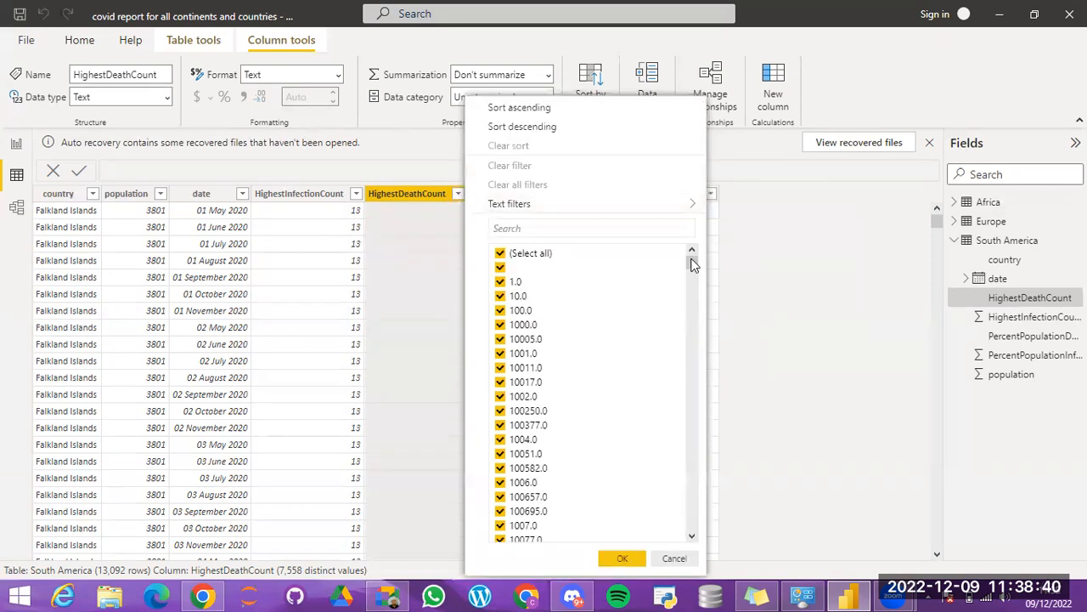
pyautogui.moveTo(692, 268); pyautogui.dragTo(692, 599)
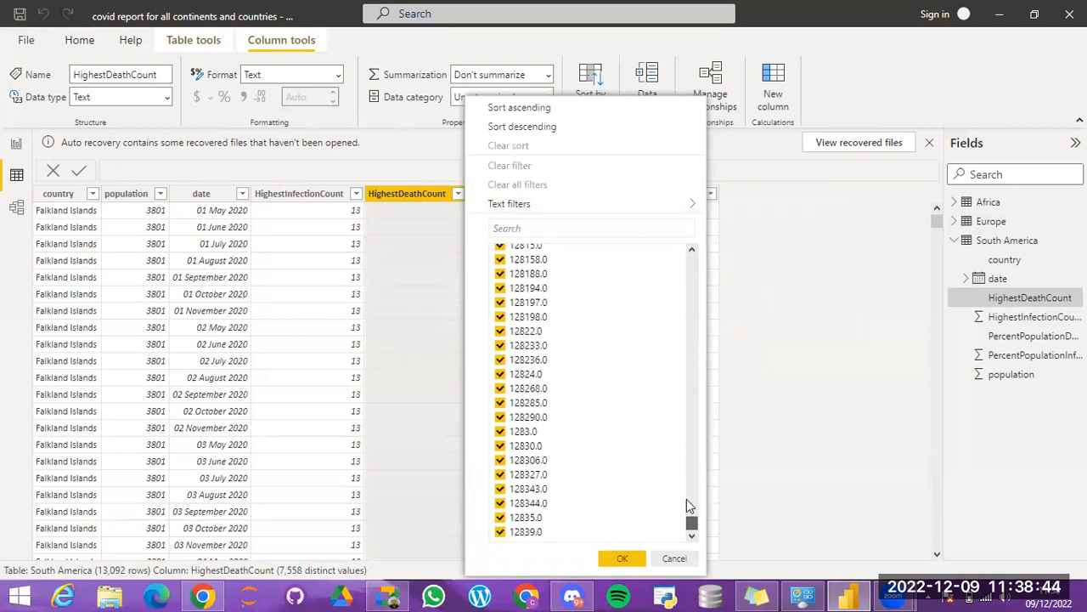
pyautogui.moveTo(686, 265); pyautogui.dragTo(688, 243)
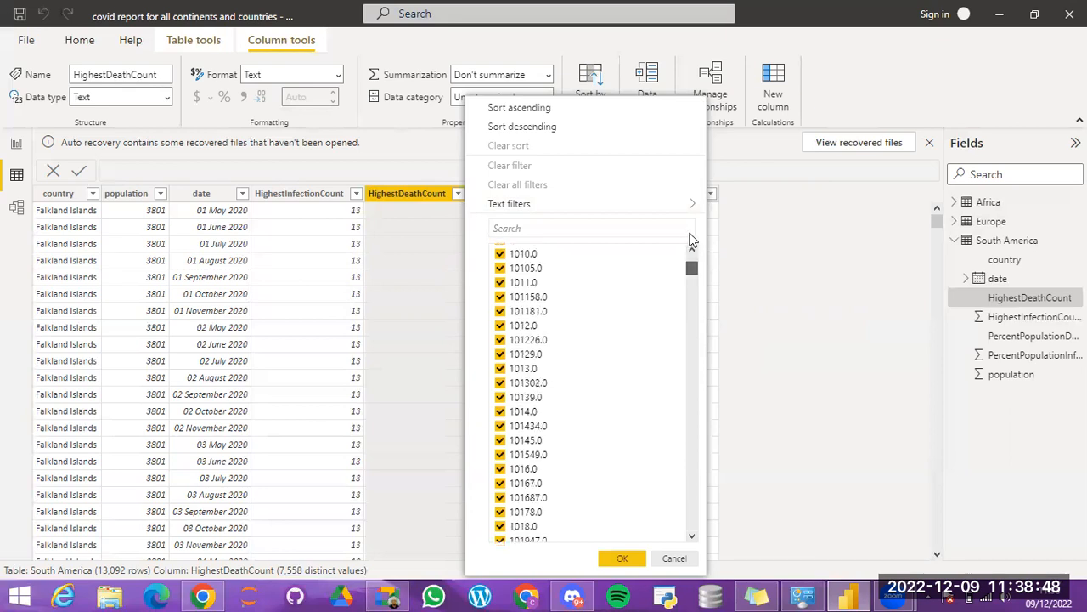
pyautogui.scroll(10, 509, 255)
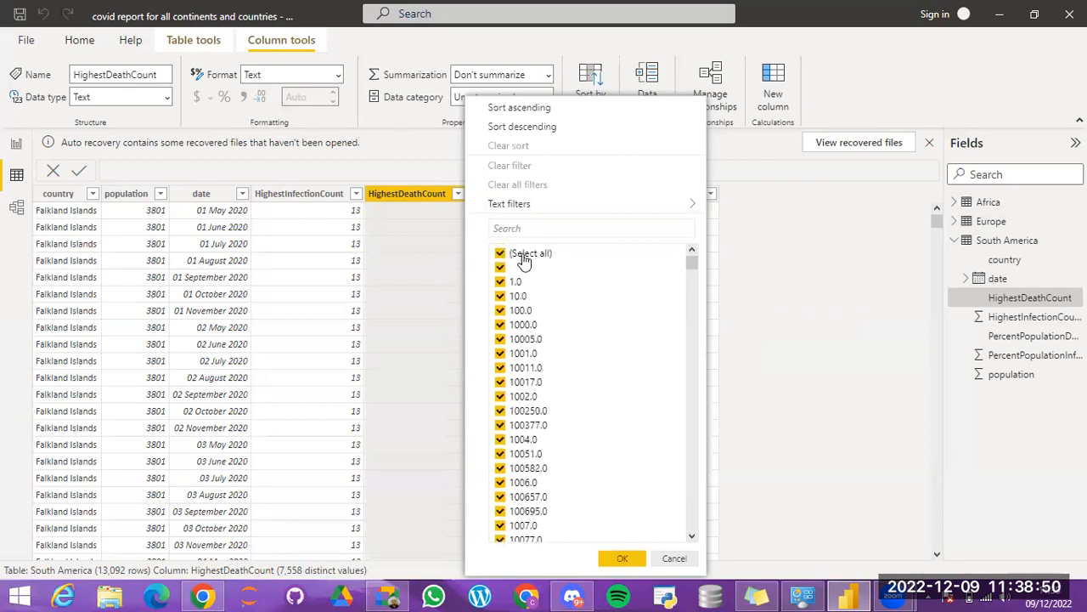
pyautogui.click(673, 559)
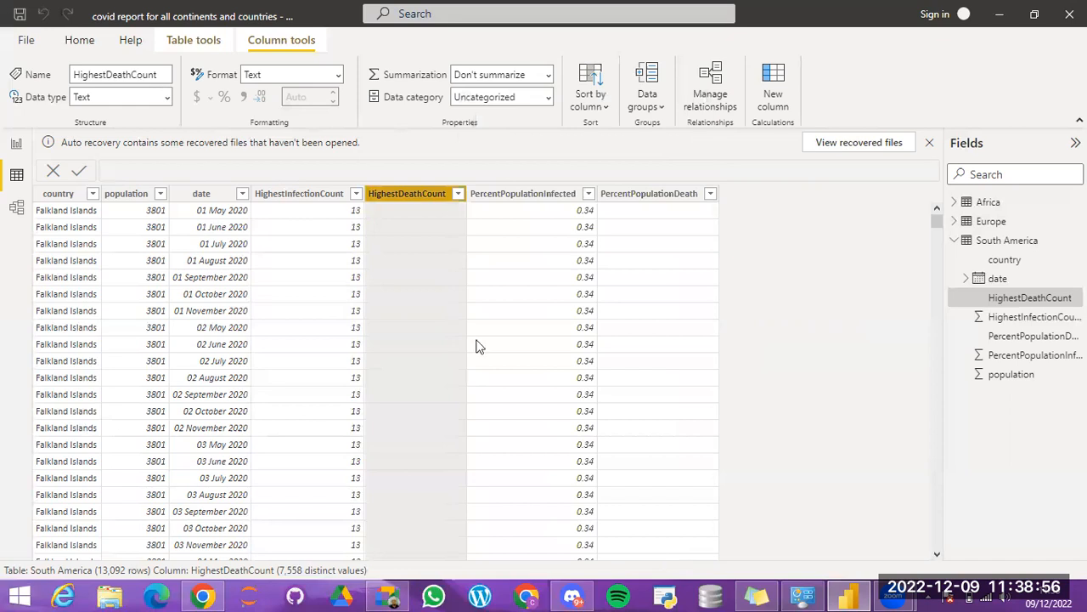
# Step: Open the South America query in the Power Query Editor
pyautogui.click(80, 42)
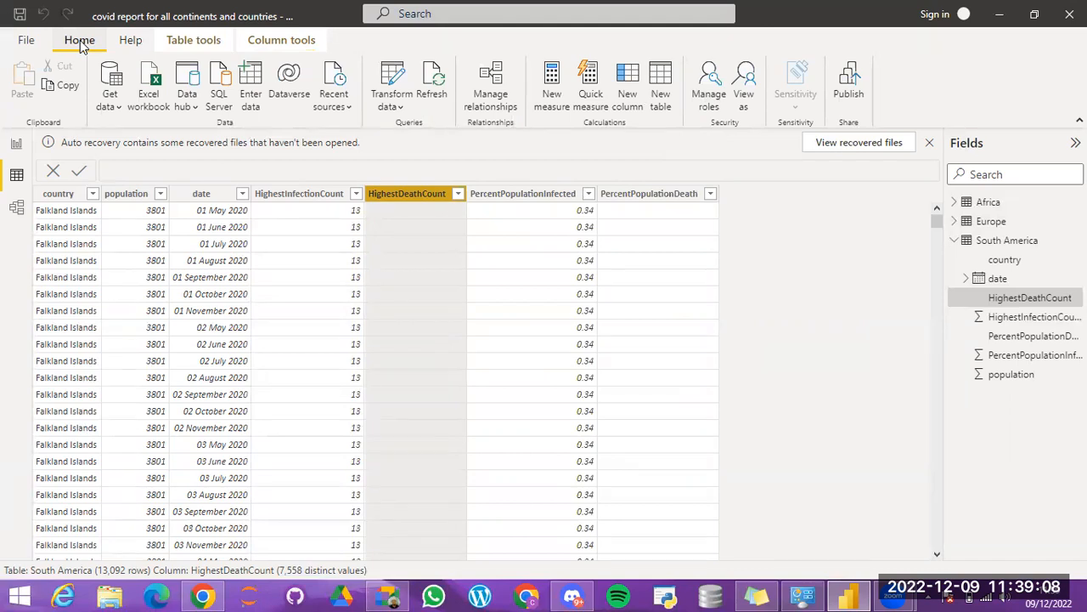
pyautogui.click(393, 106)
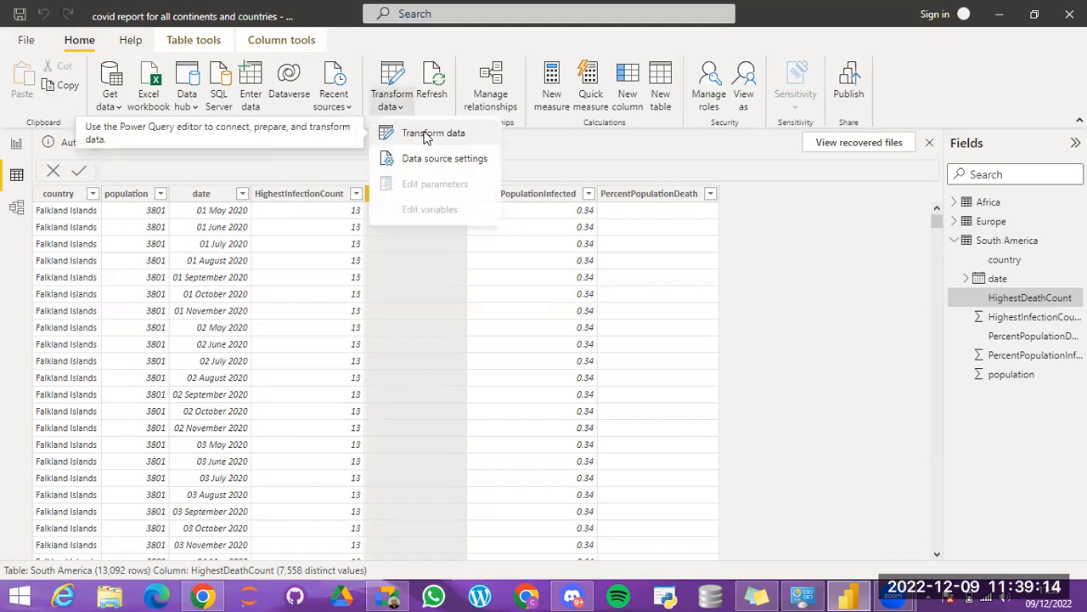
pyautogui.click(427, 135)
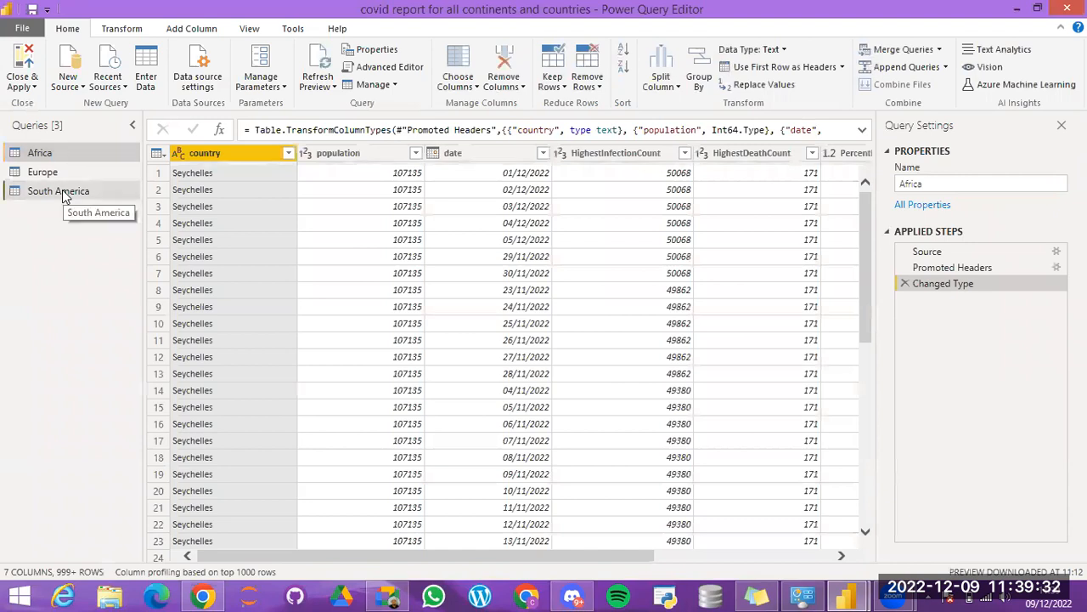
pyautogui.click(62, 189)
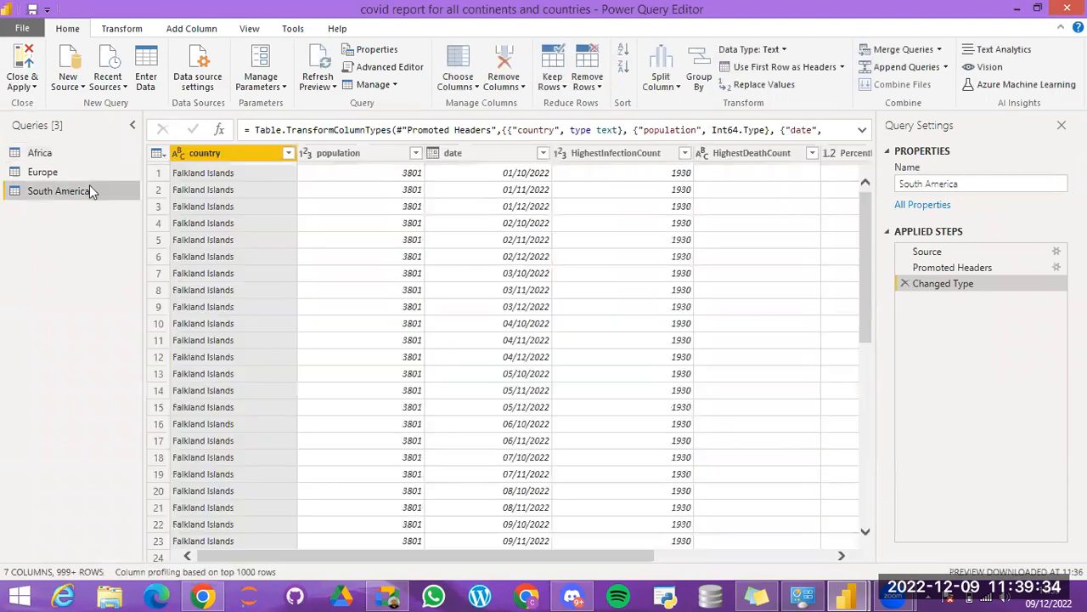
# Step: Replace single spaces with 0 in the South America query's HighestDeathCount column and check the column's cells
pyautogui.click(756, 153)
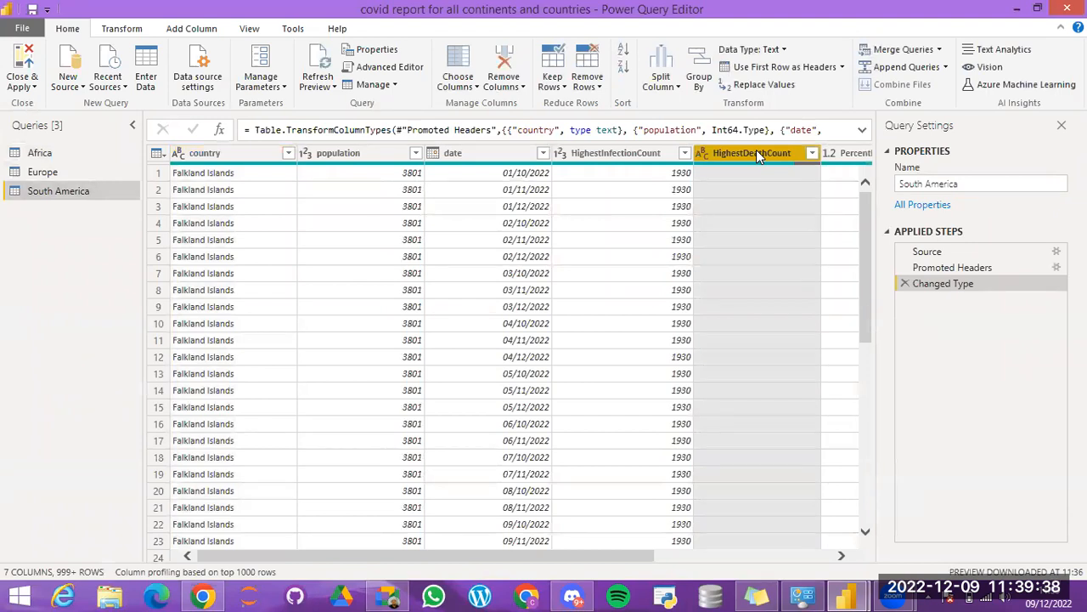
pyautogui.click(767, 89)
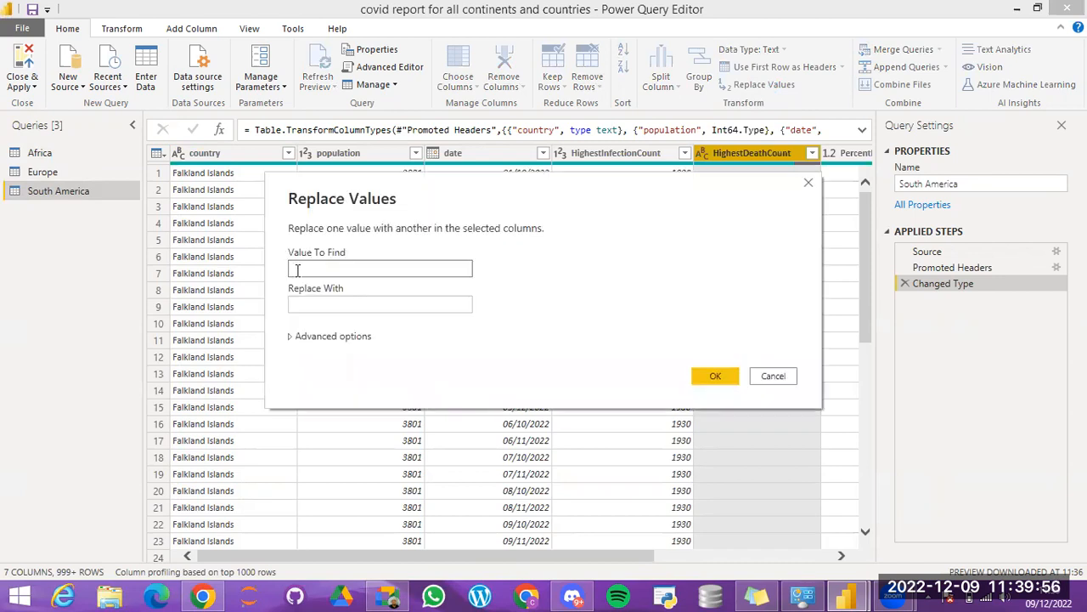
pyautogui.click(308, 304)
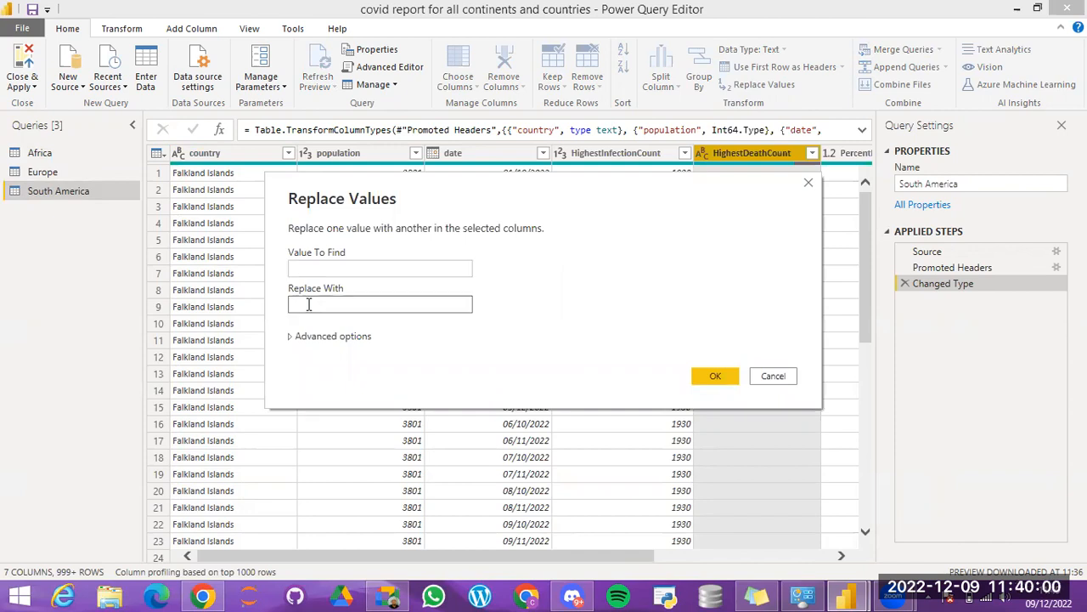
pyautogui.click(716, 375)
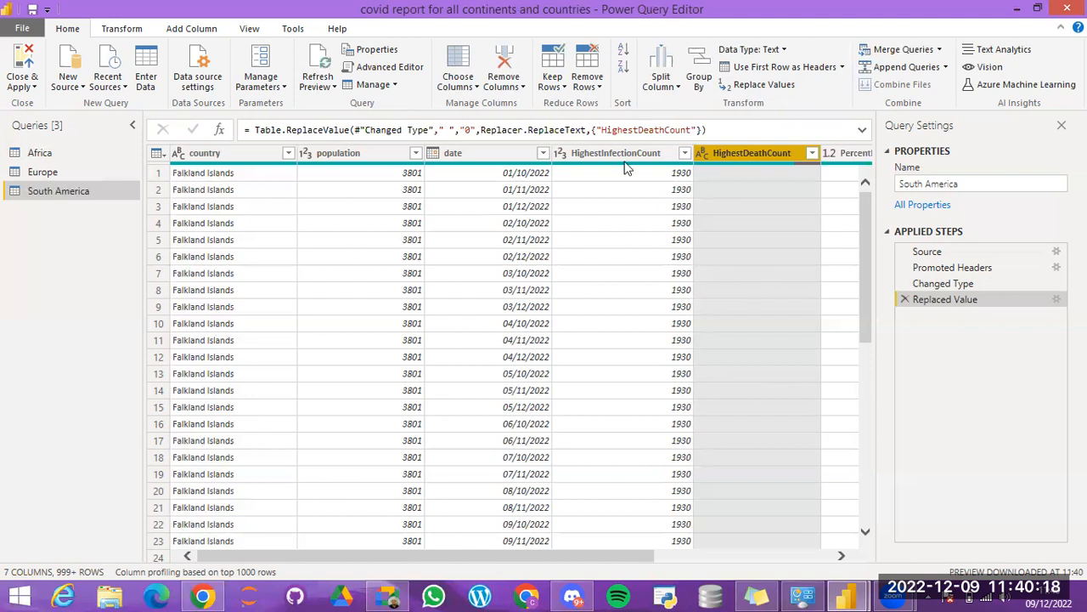
pyautogui.moveTo(592, 560); pyautogui.dragTo(704, 554)
pyautogui.moveTo(869, 286); pyautogui.dragTo(851, 32)
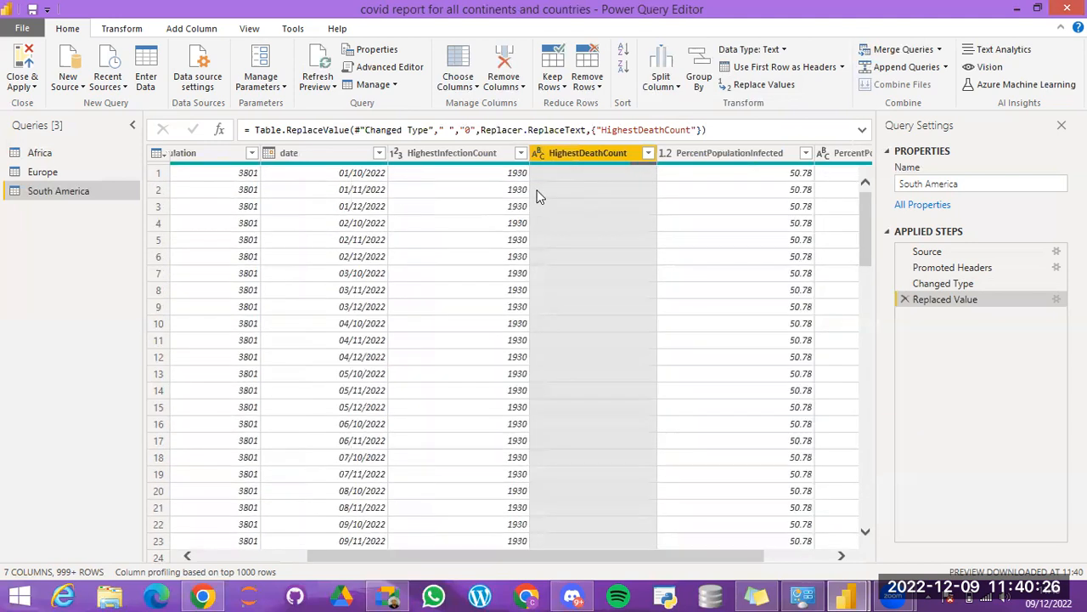
pyautogui.click(557, 173)
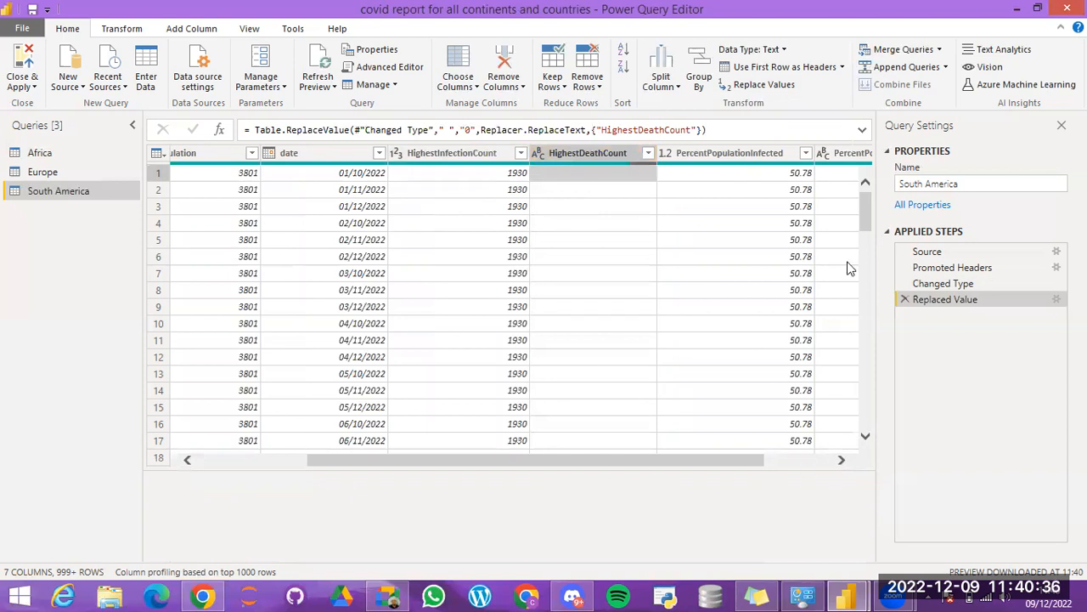
pyautogui.moveTo(864, 209); pyautogui.dragTo(862, 148)
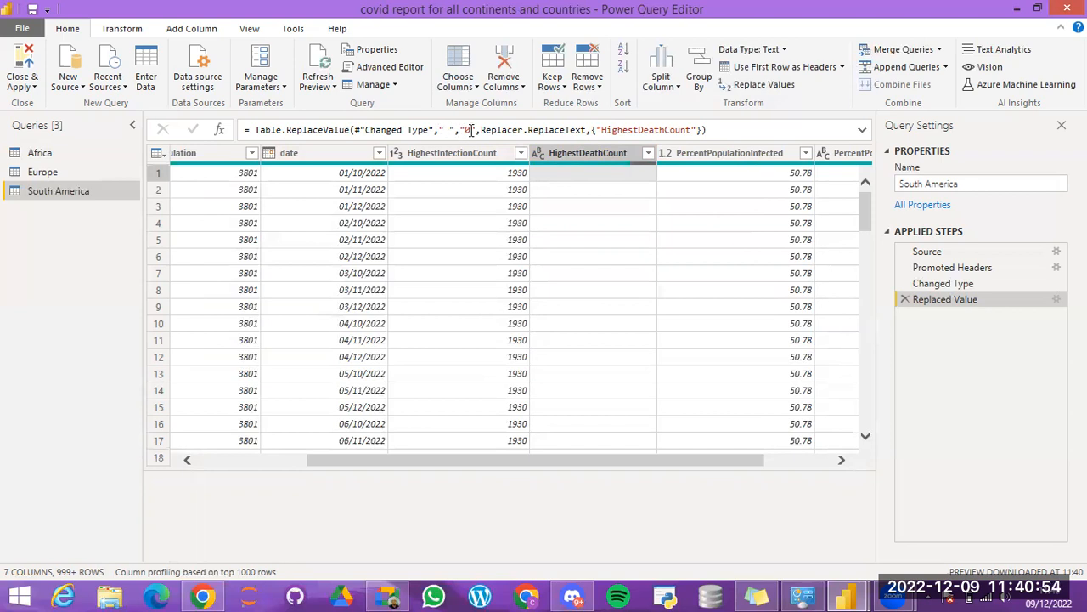
# Step: Replace null values with 0 in the South America query's HighestDeathCount column and check the rows
pyautogui.click(590, 153)
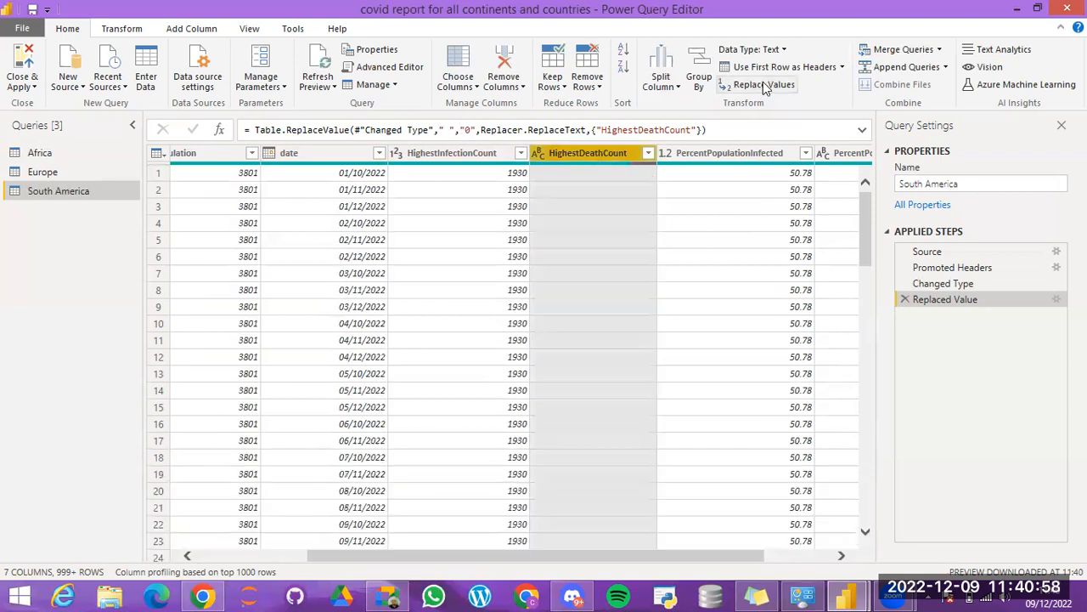
pyautogui.click(763, 85)
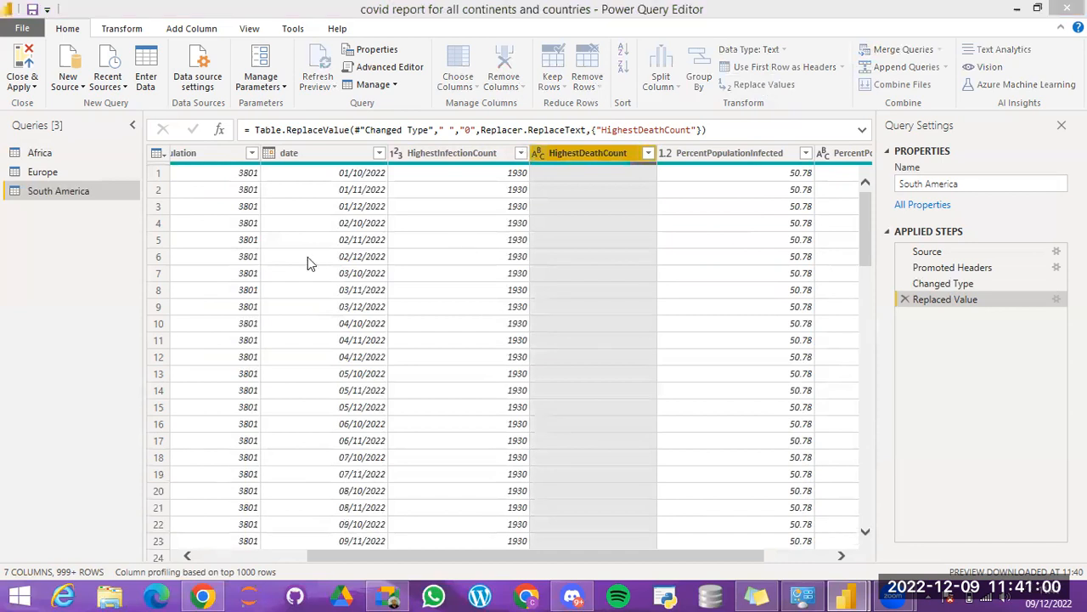
pyautogui.write('null')
pyautogui.click(312, 304)
pyautogui.write('0')
pyautogui.click(712, 378)
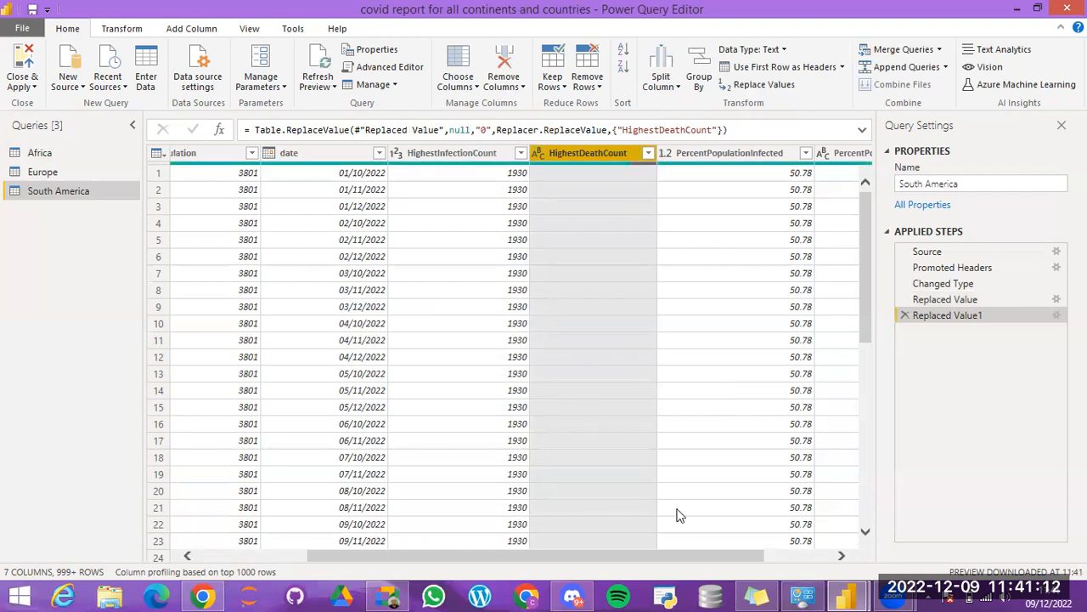
pyautogui.click(769, 557)
pyautogui.moveTo(527, 552); pyautogui.dragTo(721, 552)
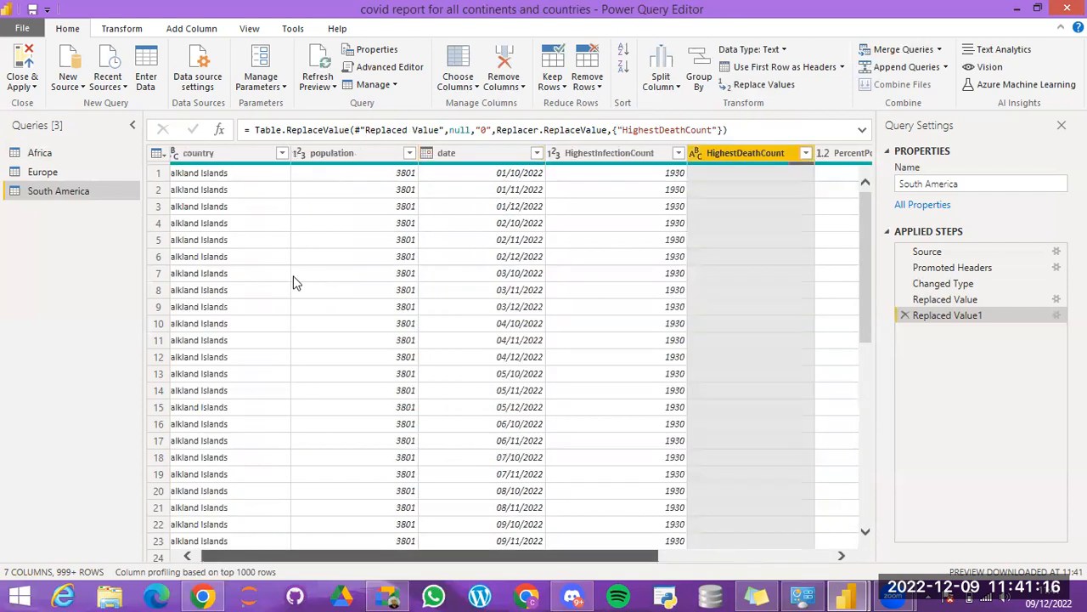
# Step: Apply the South America query changes and close the Power Query Editor
pyautogui.click(122, 32)
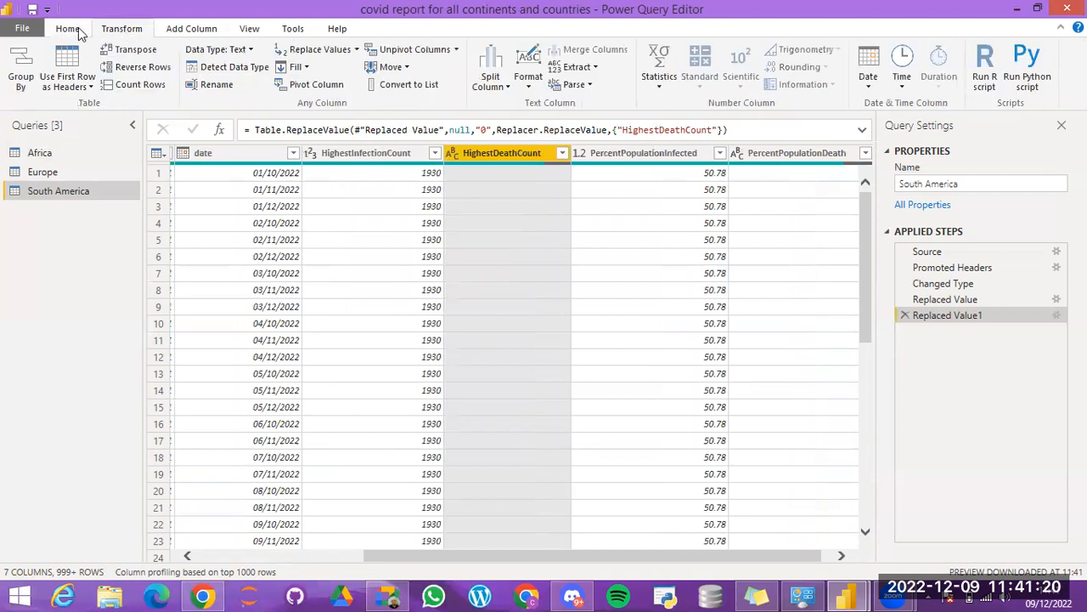
pyautogui.click(77, 28)
pyautogui.click(285, 31)
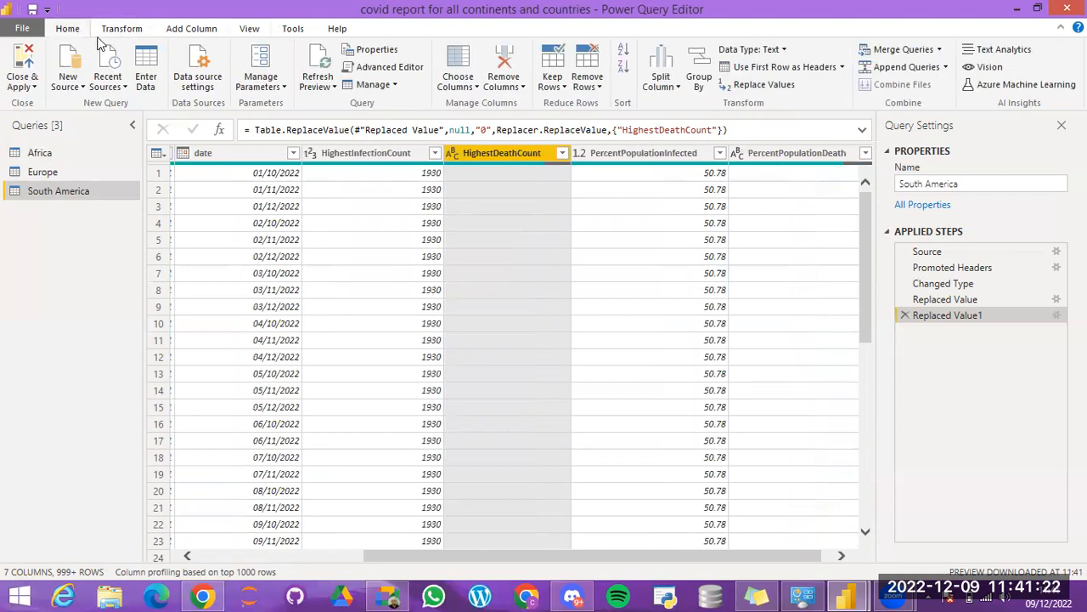
pyautogui.click(68, 31)
pyautogui.click(31, 89)
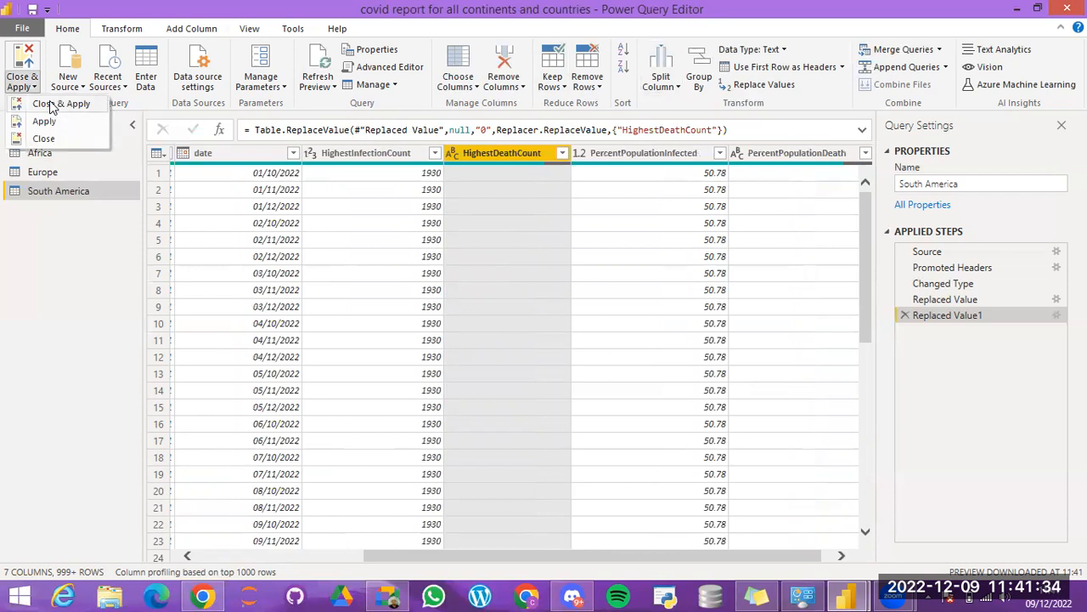
pyautogui.click(49, 104)
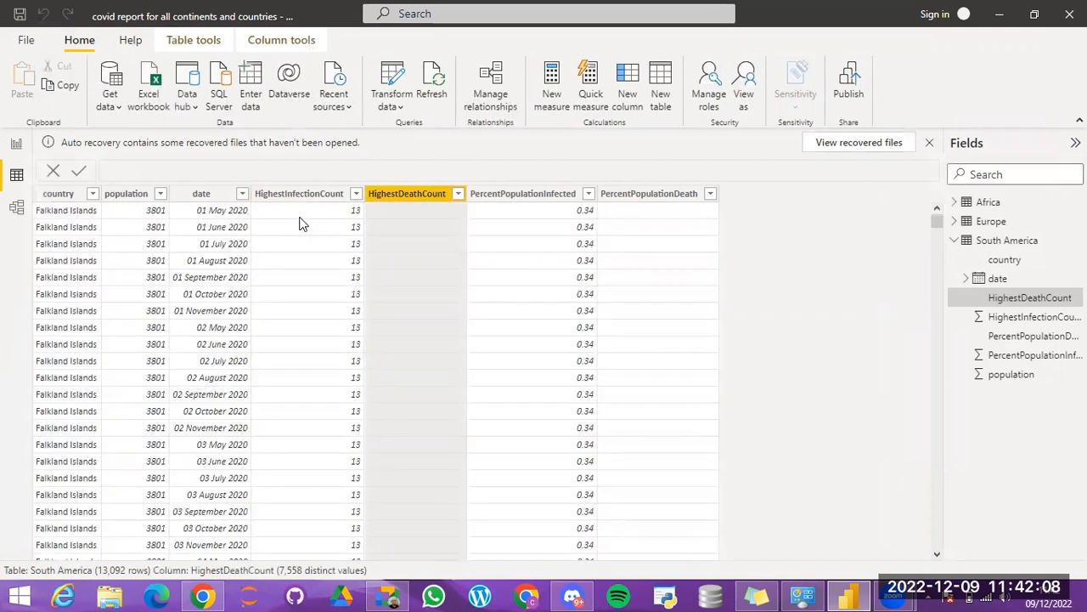
# Step: Try again to change the data type of South America's HighestDeathCount column to Decimal number and to Whole number
pyautogui.click(269, 40)
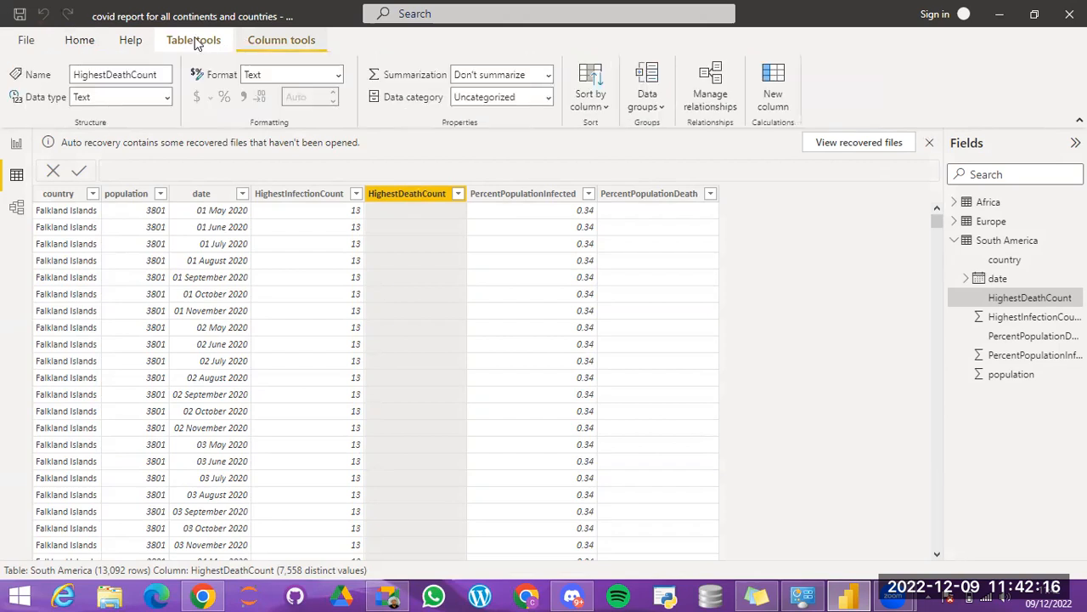
pyautogui.click(166, 98)
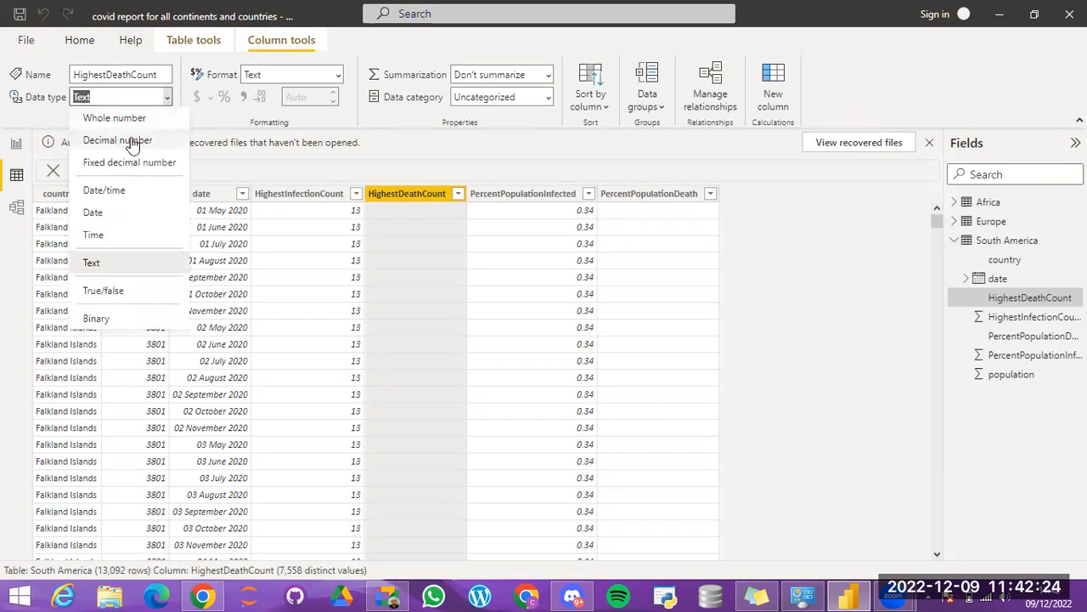
pyautogui.click(132, 143)
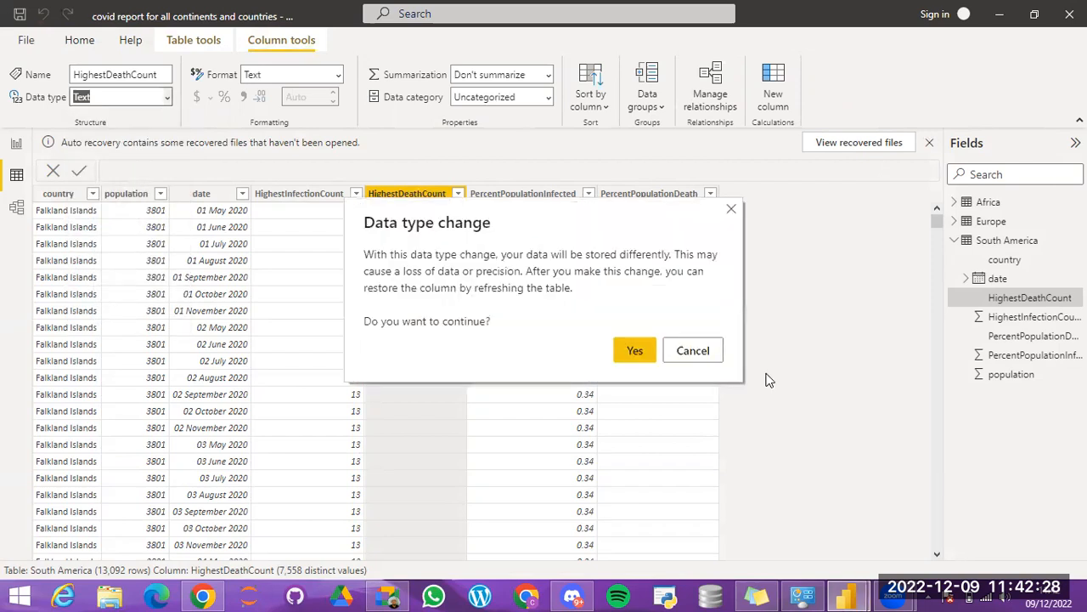
pyautogui.click(692, 357)
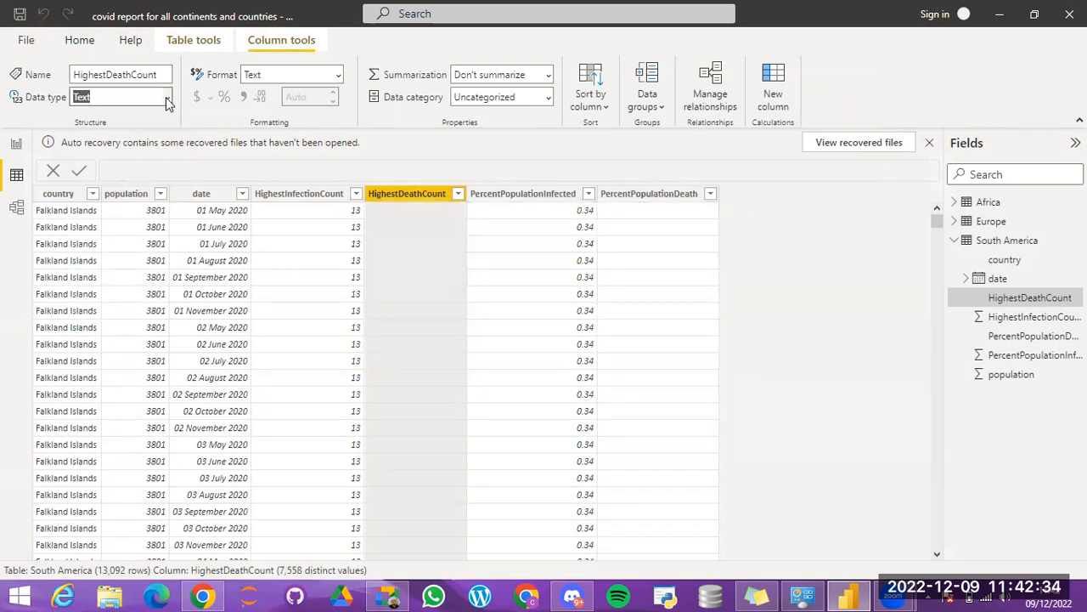
pyautogui.click(166, 98)
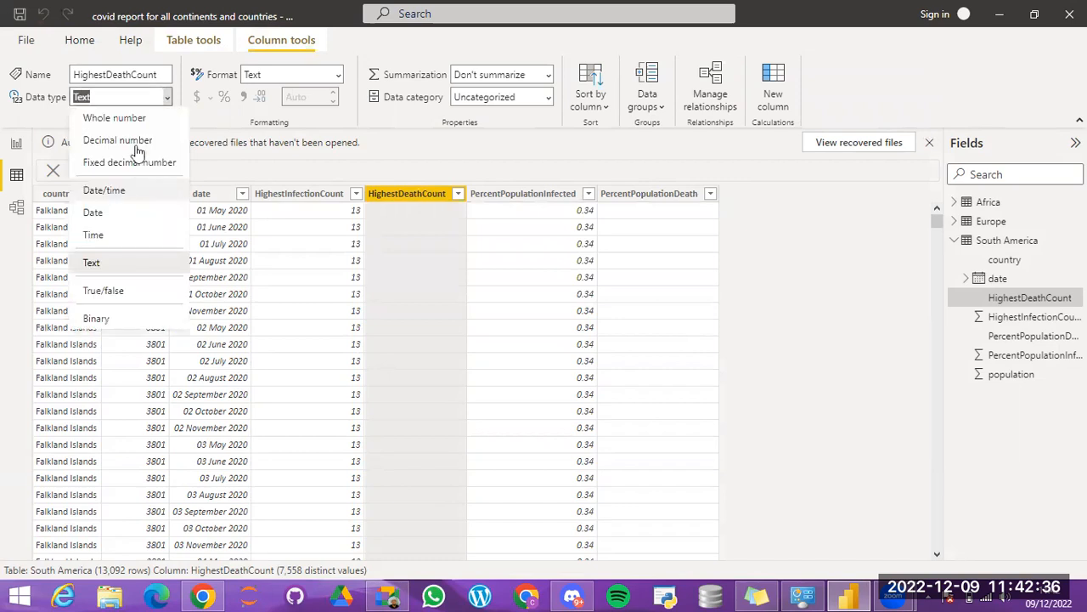
pyautogui.click(140, 118)
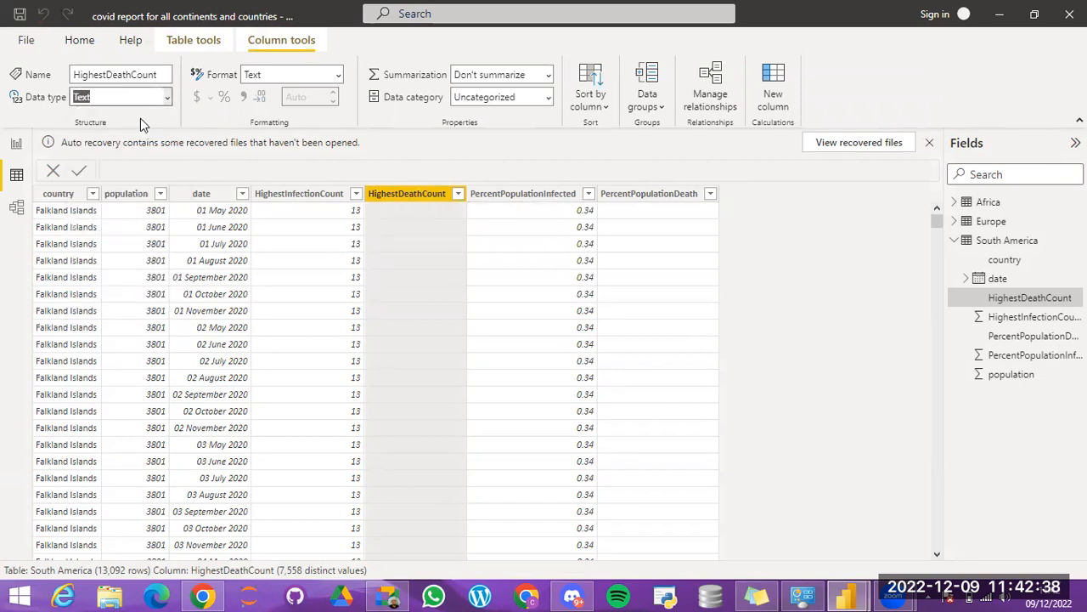
pyautogui.click(639, 352)
pyautogui.click(674, 325)
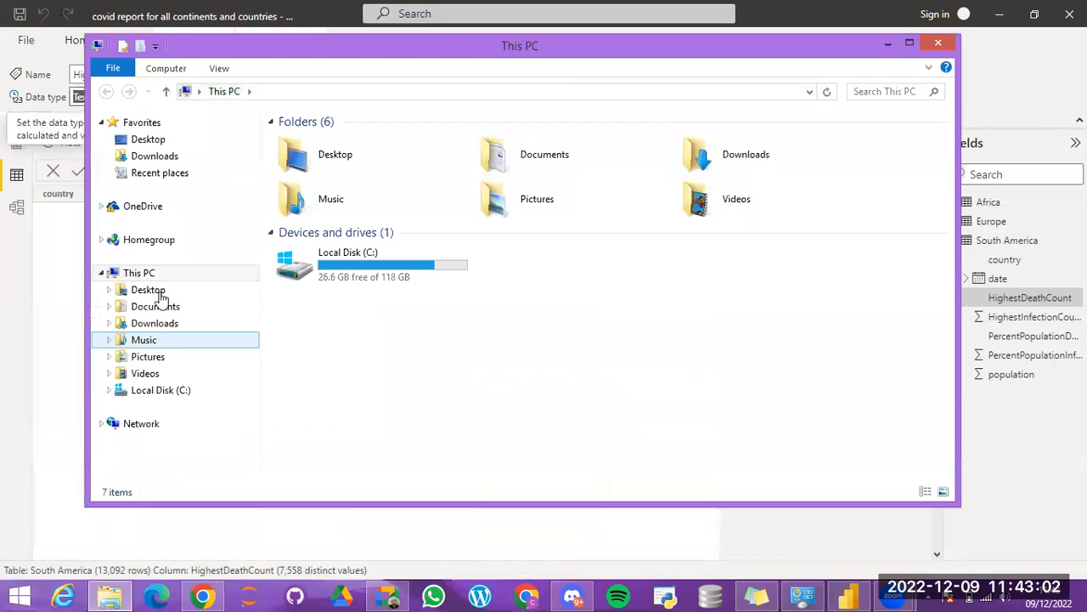
# Step: Open the South America CSV file from the Pictures folder in Excel and maximize its window
pyautogui.click(148, 358)
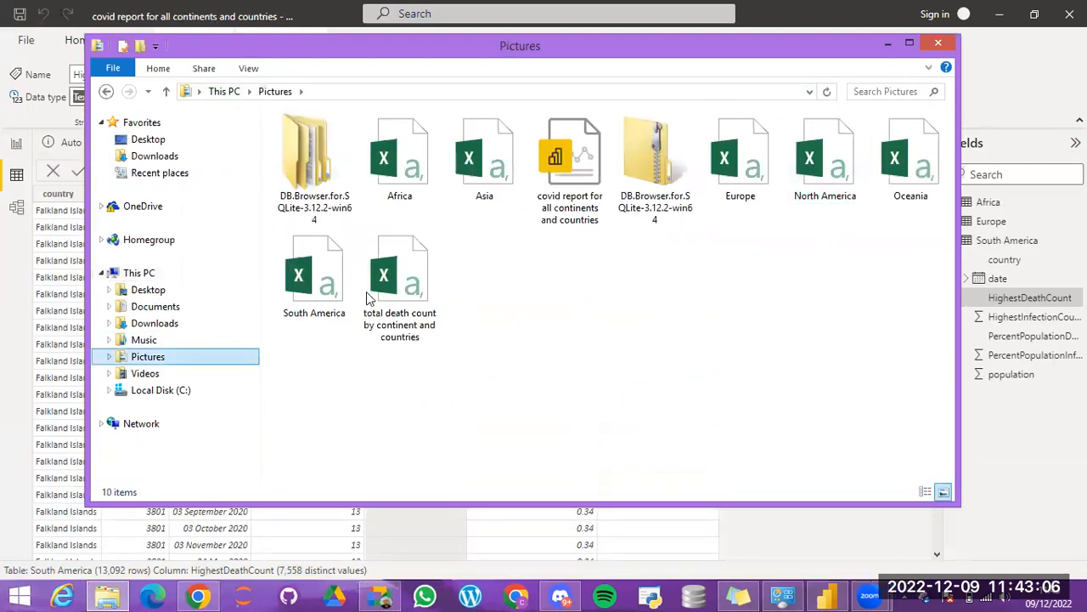
pyautogui.click(315, 289)
pyautogui.doubleClick(314, 289)
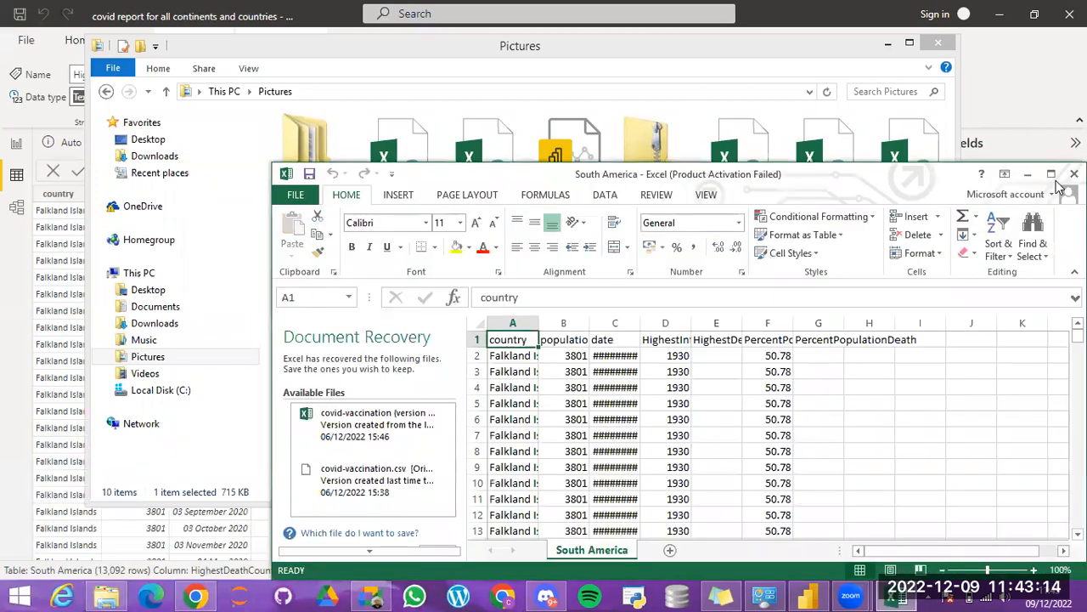
pyautogui.click(1052, 174)
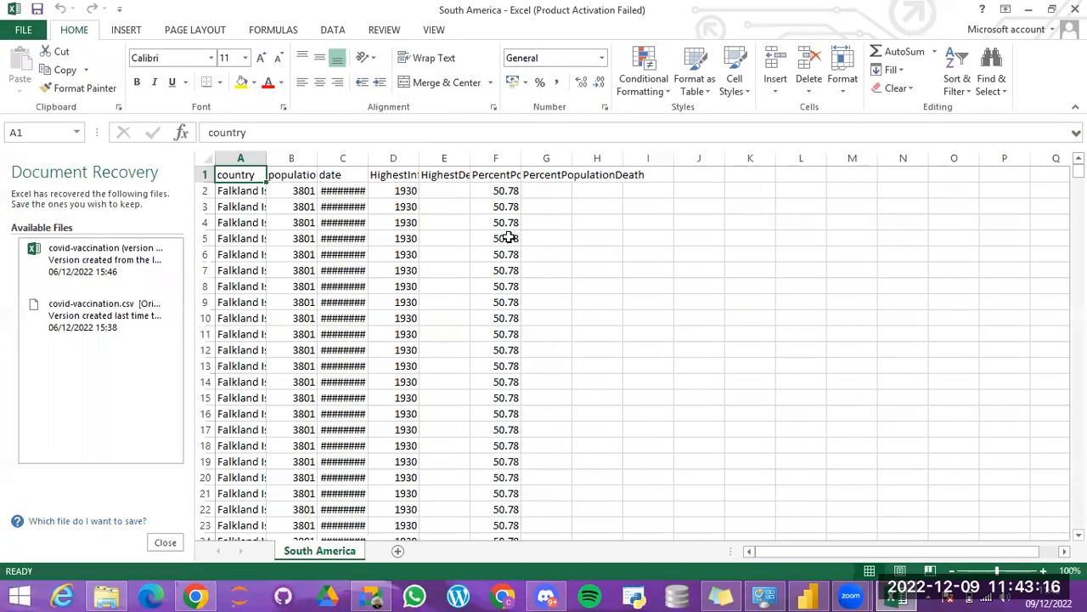
pyautogui.click(442, 196)
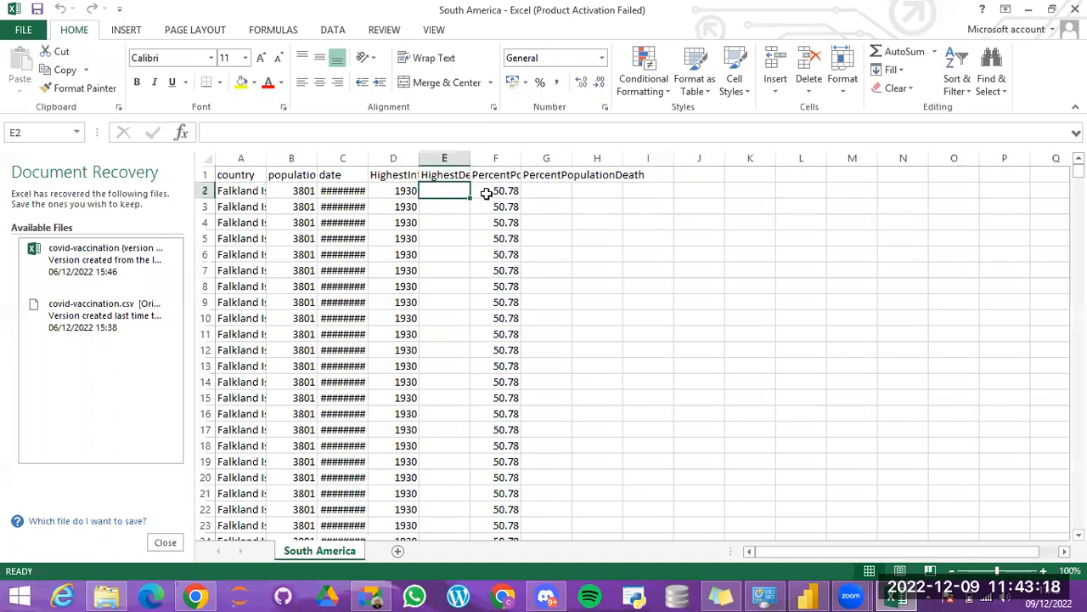
pyautogui.click(487, 193)
pyautogui.click(453, 197)
pyautogui.hotkey('ctrl', 'g')
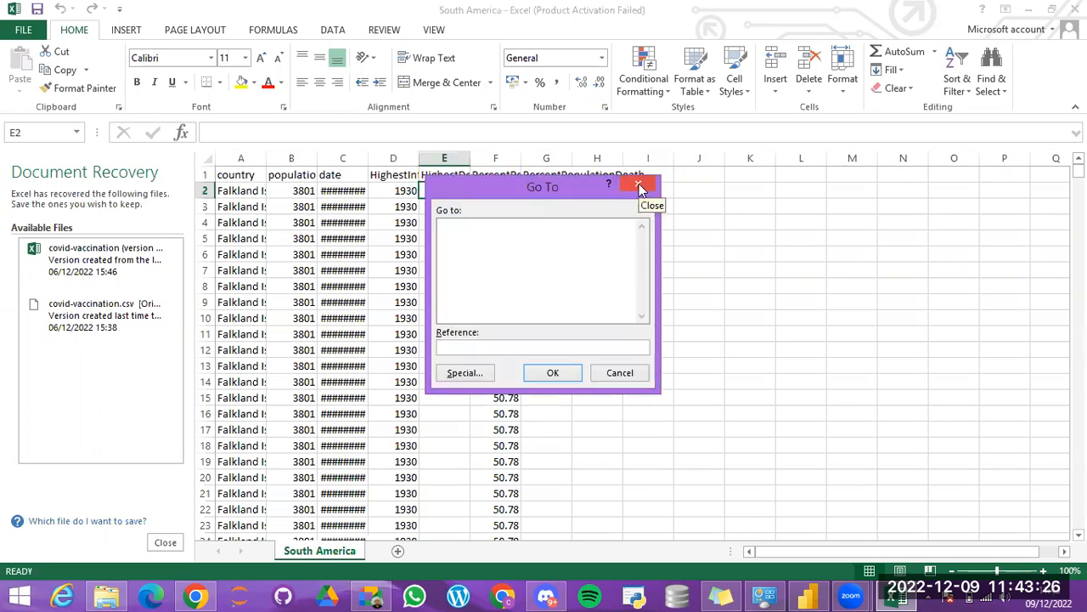
pyautogui.click(638, 186)
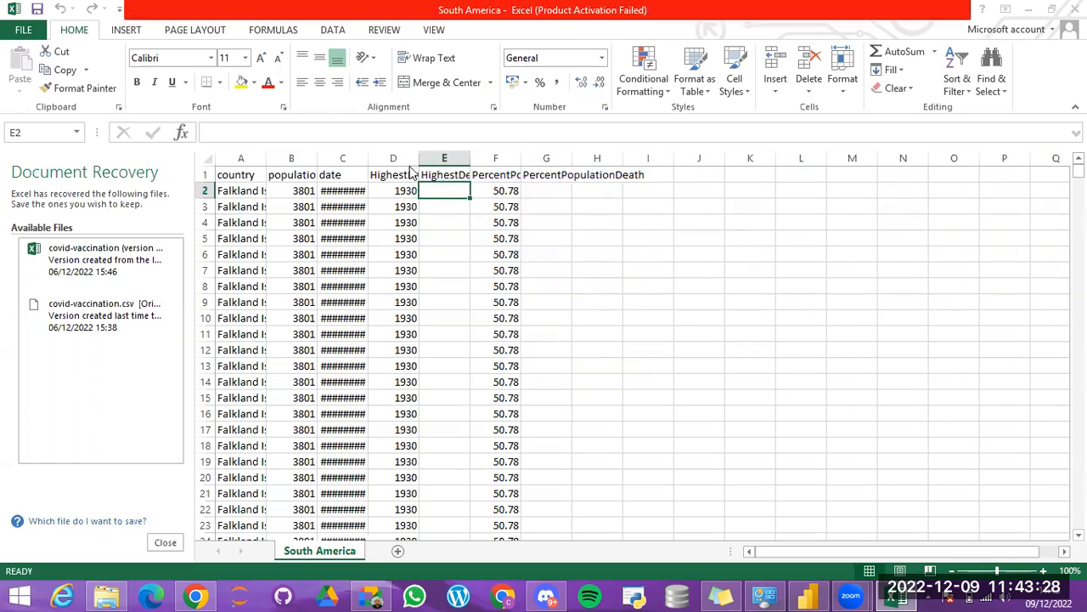
pyautogui.click(704, 448)
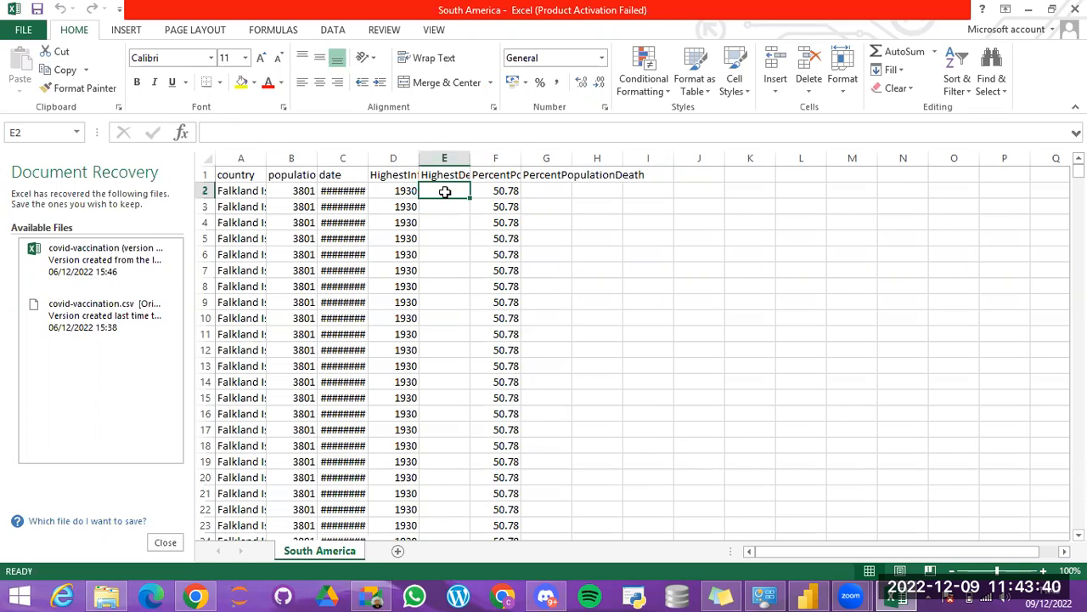
# Step: Fill every blank cell in the South America data range with =0 using Go To Special for blanks
pyautogui.hotkey('ctrl', 'a')
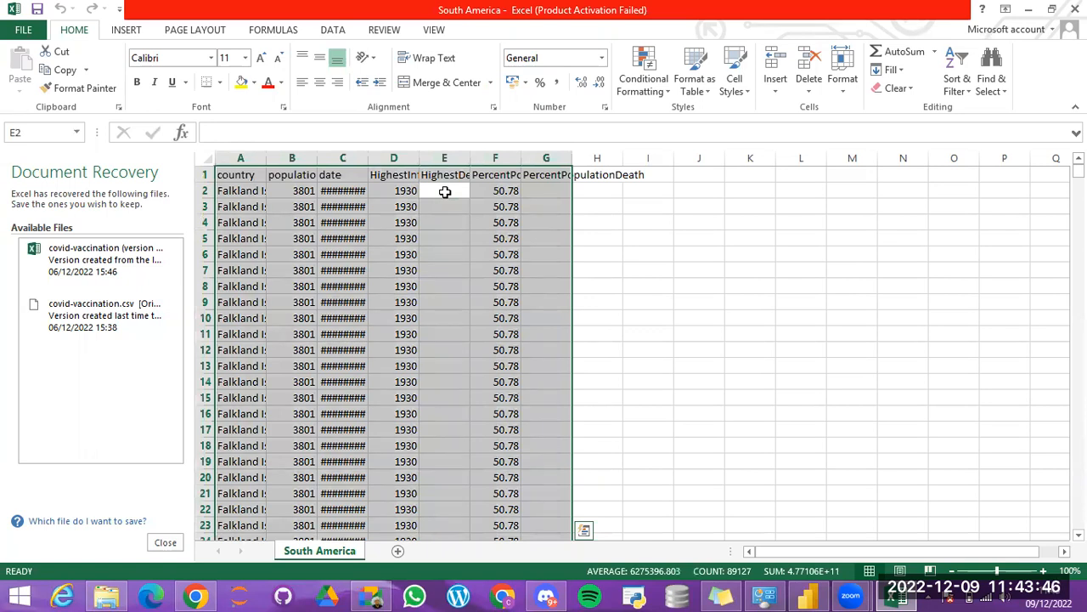
pyautogui.hotkey('ctrl', 'g')
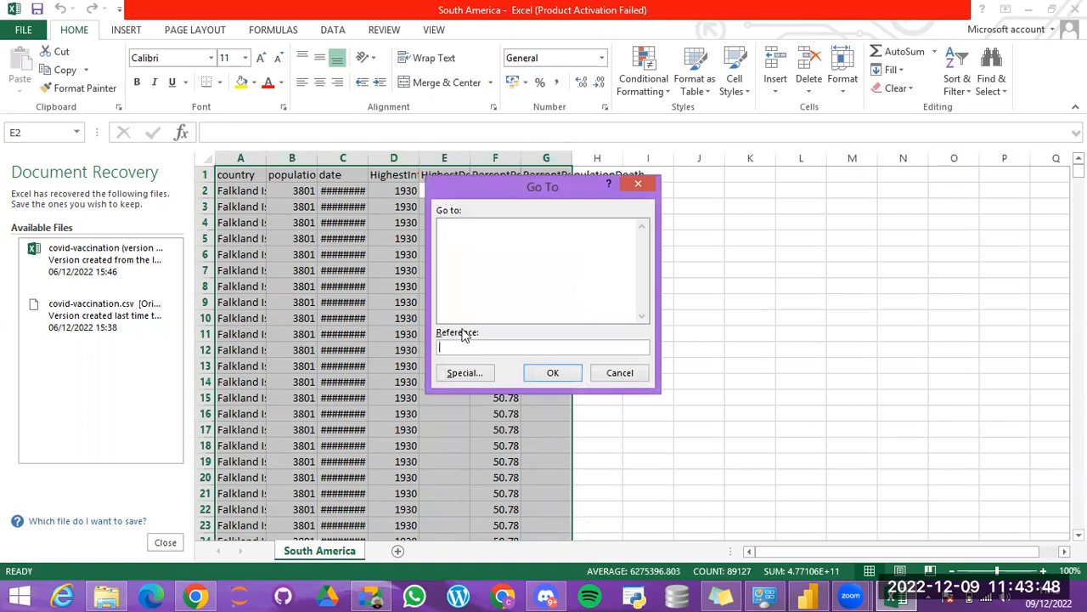
pyautogui.click(476, 375)
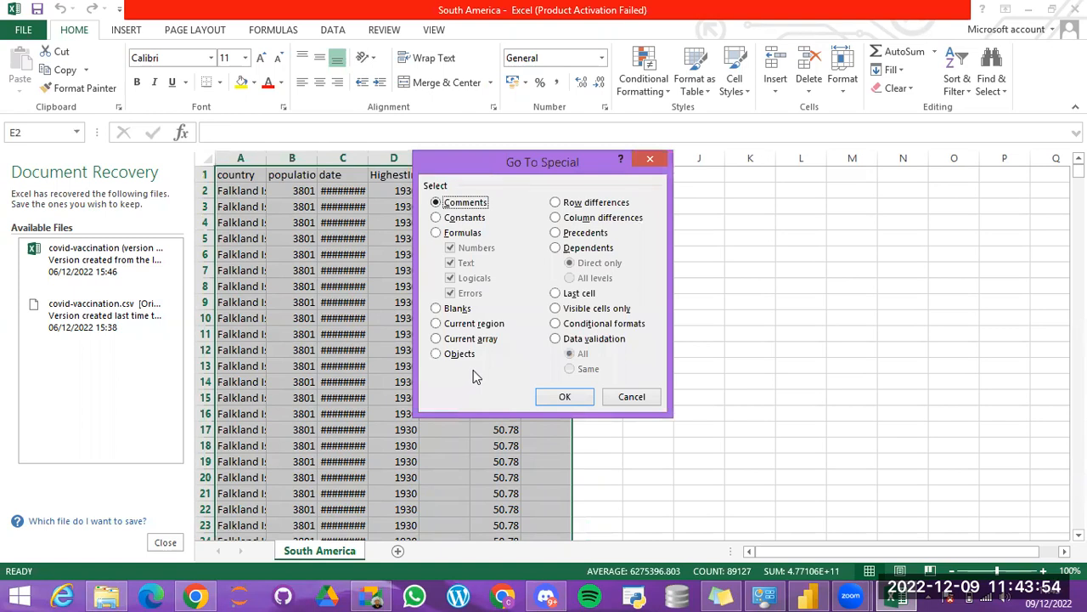
pyautogui.click(437, 310)
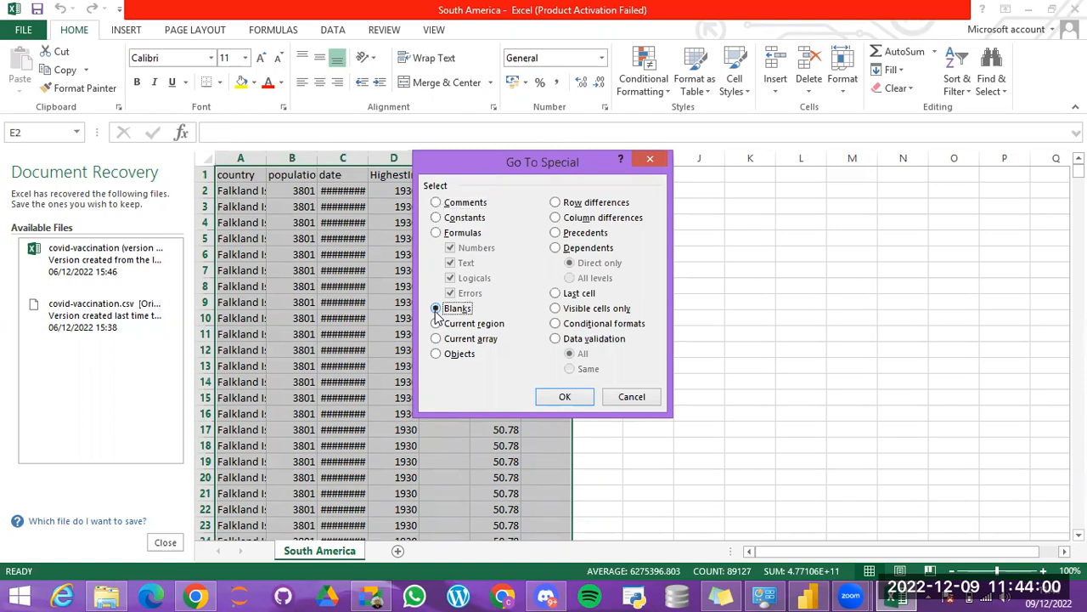
pyautogui.click(565, 398)
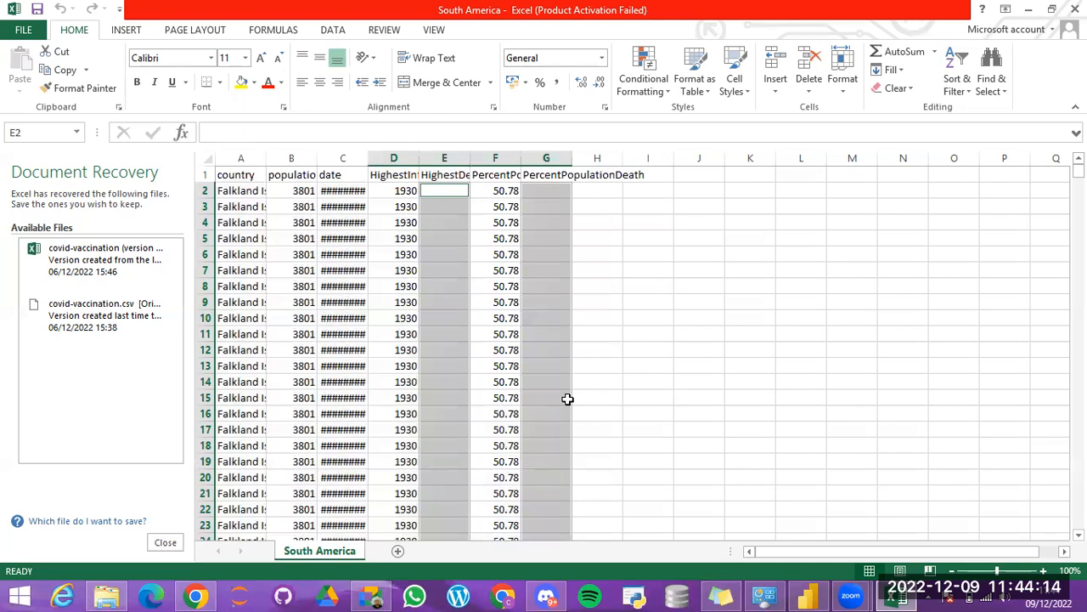
pyautogui.write('=0')
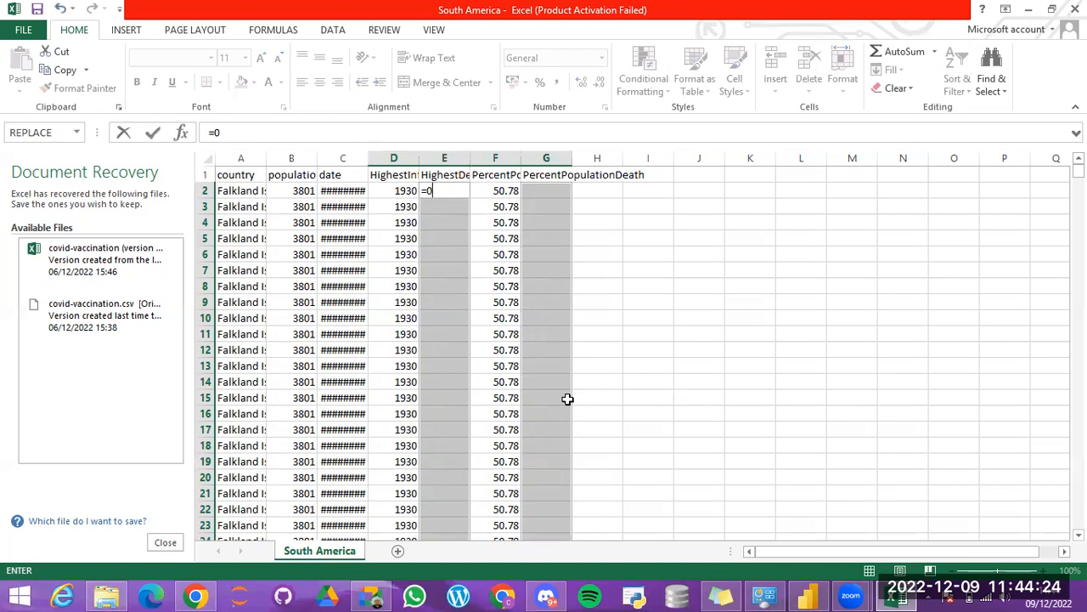
pyautogui.hotkey('ctrl', 'Return')
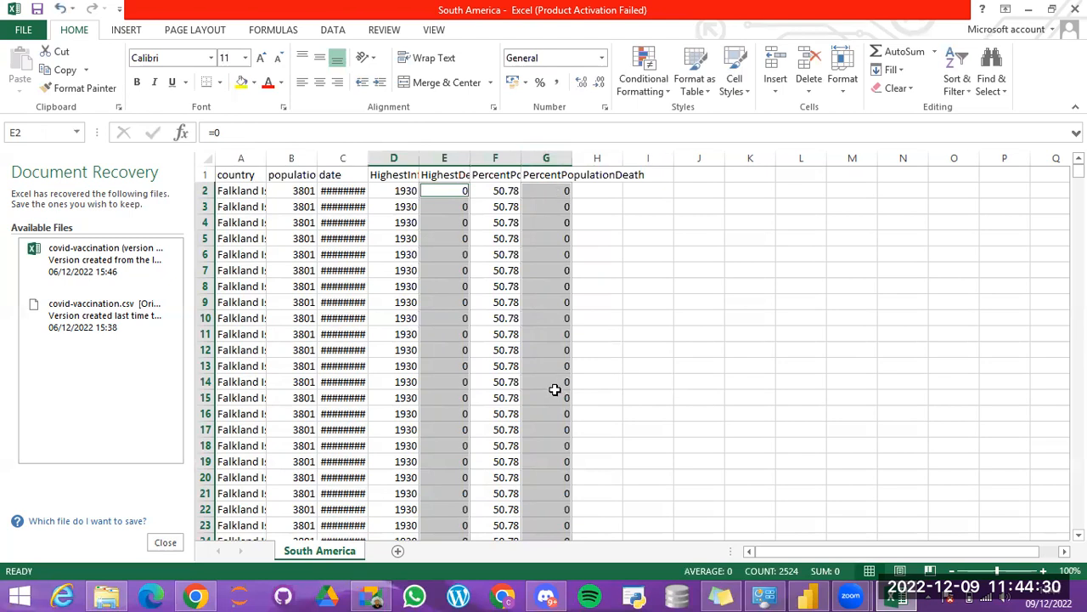
# Step: Examine the filled cells down the HighestDeathCount column and return to its first data row
pyautogui.click(446, 207)
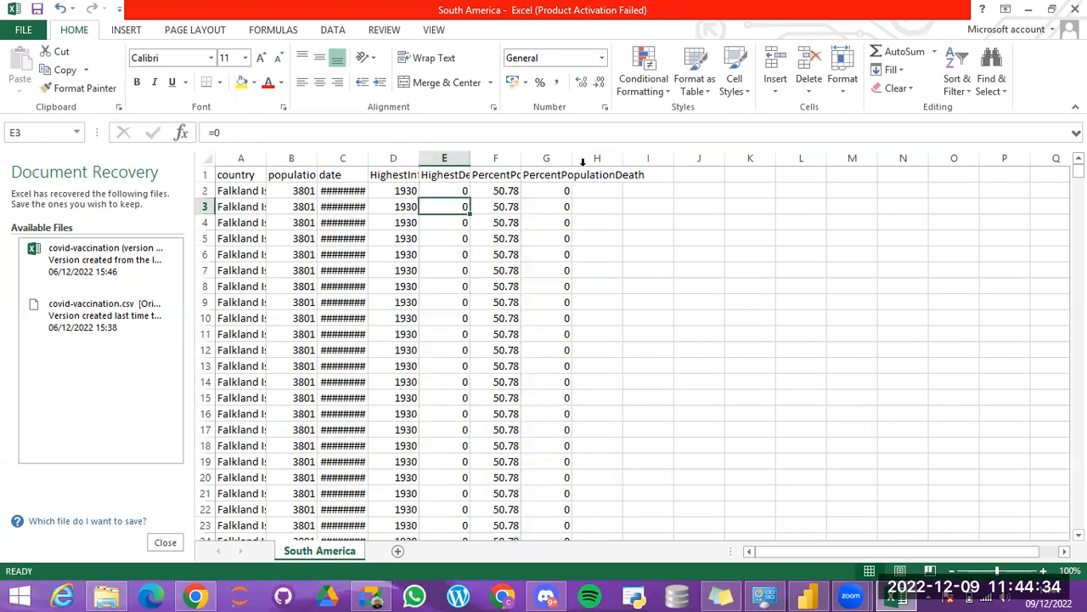
pyautogui.click(444, 255)
pyautogui.press('Down')
pyautogui.press('Down')
pyautogui.press('Down')
pyautogui.press('Down')
pyautogui.press('Down')
pyautogui.press('Down')
pyautogui.press('Down')
pyautogui.press('Down')
pyautogui.press('Down')
pyautogui.press('Down')
pyautogui.press('Down')
pyautogui.press('Down')
pyautogui.press('Down')
pyautogui.press('Down')
pyautogui.press('Down')
pyautogui.press('Down')
pyautogui.press('Down')
pyautogui.press('Down')
pyautogui.press('Down')
pyautogui.press('Down')
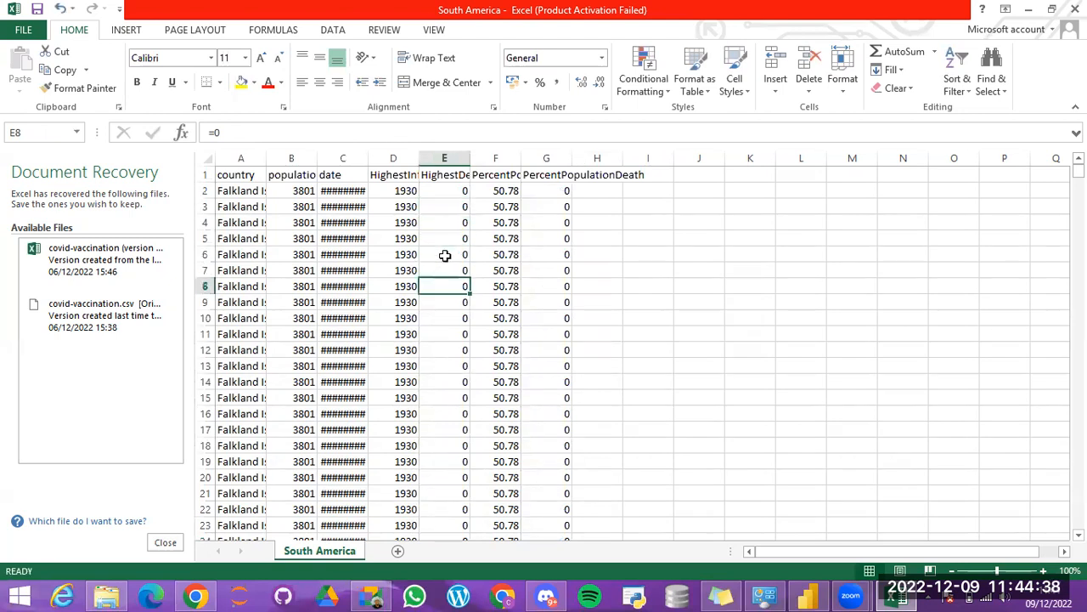
pyautogui.press('Up')
pyautogui.press('Up')
pyautogui.press('Up')
pyautogui.press('Up')
pyautogui.press('Up')
pyautogui.press('Up')
pyautogui.press('Up')
pyautogui.press('Up')
pyautogui.press('Up')
pyautogui.press('Up')
pyautogui.press('Up')
pyautogui.press('Up')
pyautogui.press('Up')
pyautogui.press('Up')
pyautogui.press('Up')
pyautogui.press('Up')
pyautogui.press('Up')
pyautogui.press('Up')
pyautogui.press('Up')
pyautogui.press('Up')
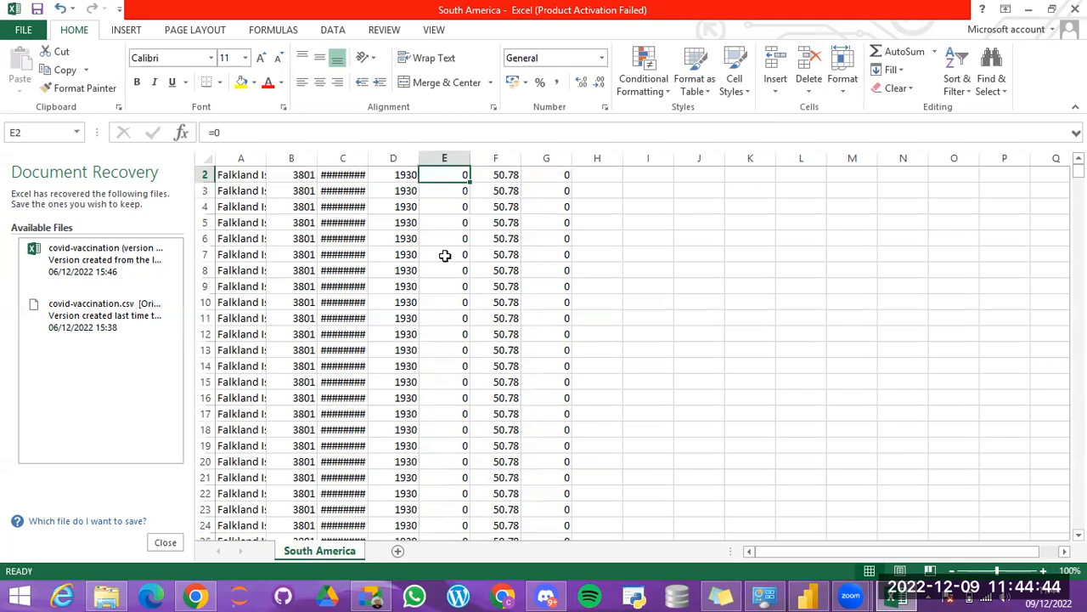
# Step: Save the South America file, keeping the CSV (Comma delimited) format, and select the whole HighestDeathCount column
pyautogui.hotkey('ctrl', 's')
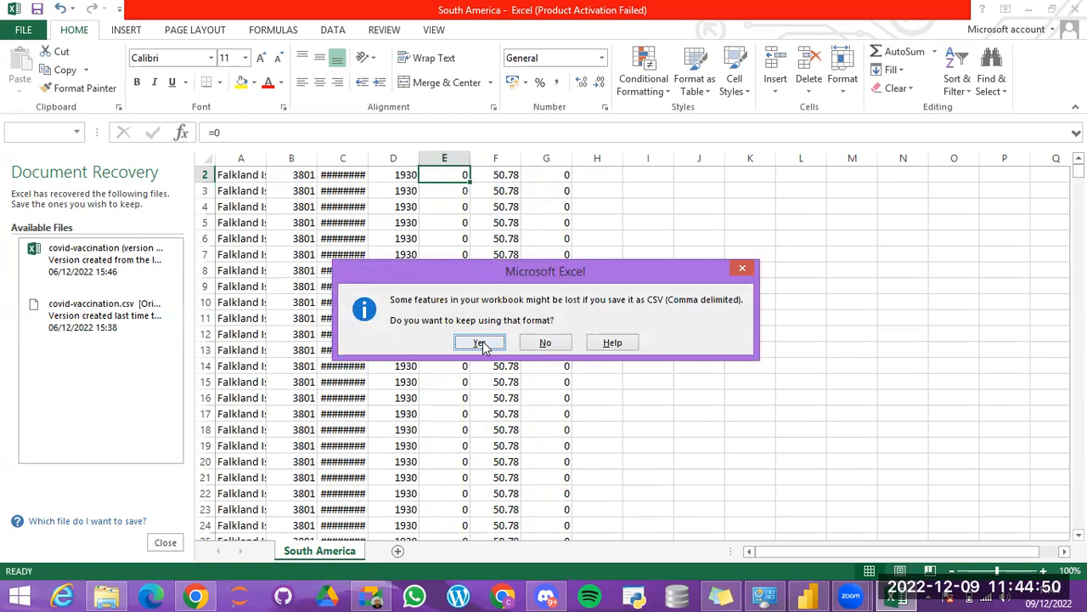
pyautogui.click(480, 343)
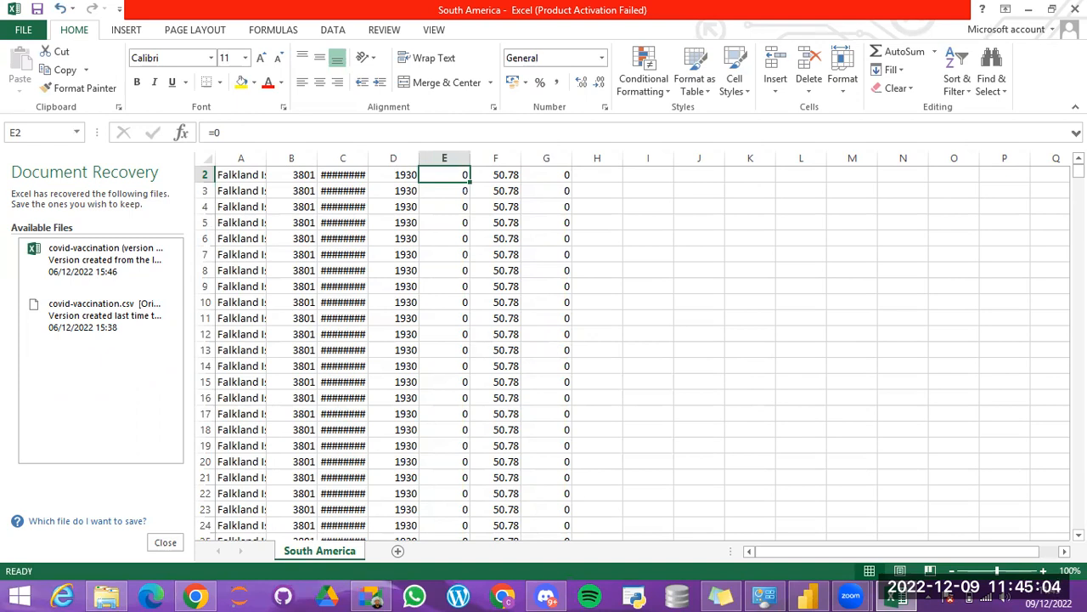
pyautogui.moveTo(1077, 172); pyautogui.dragTo(1078, 165)
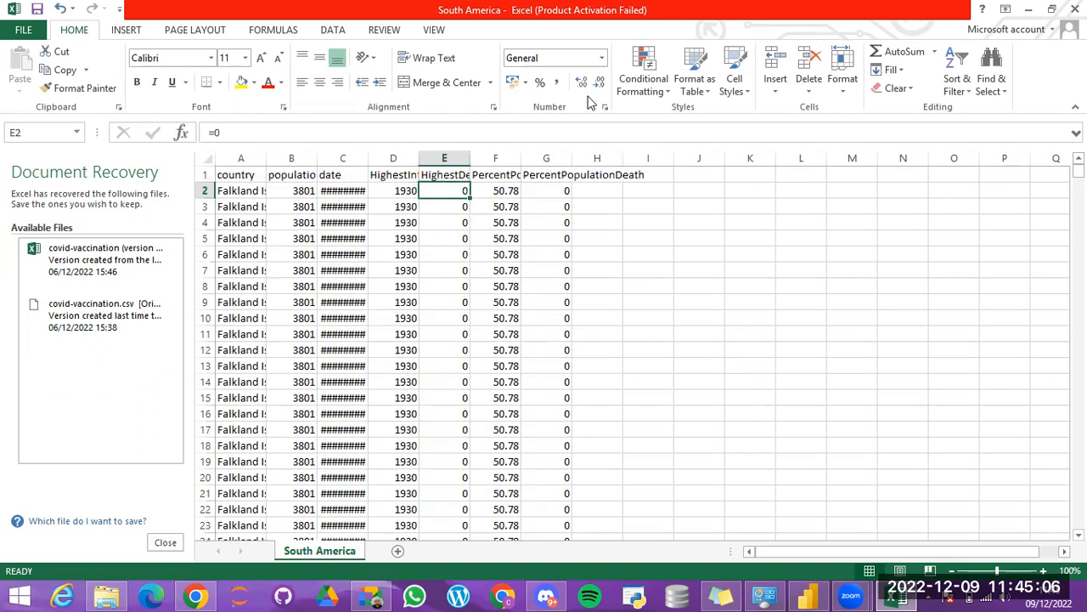
pyautogui.click(444, 175)
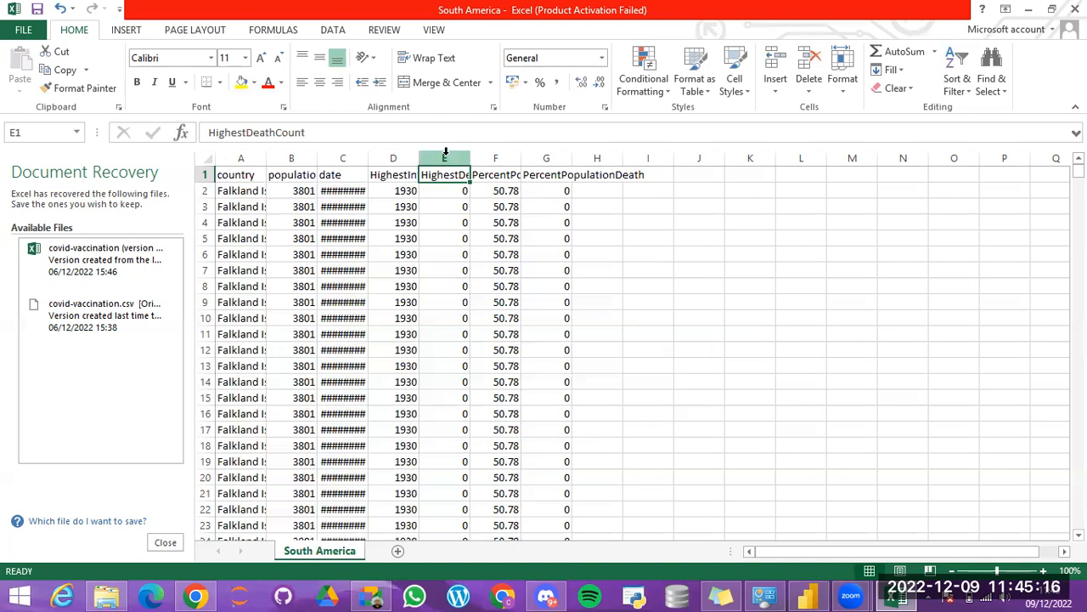
pyautogui.click(445, 152)
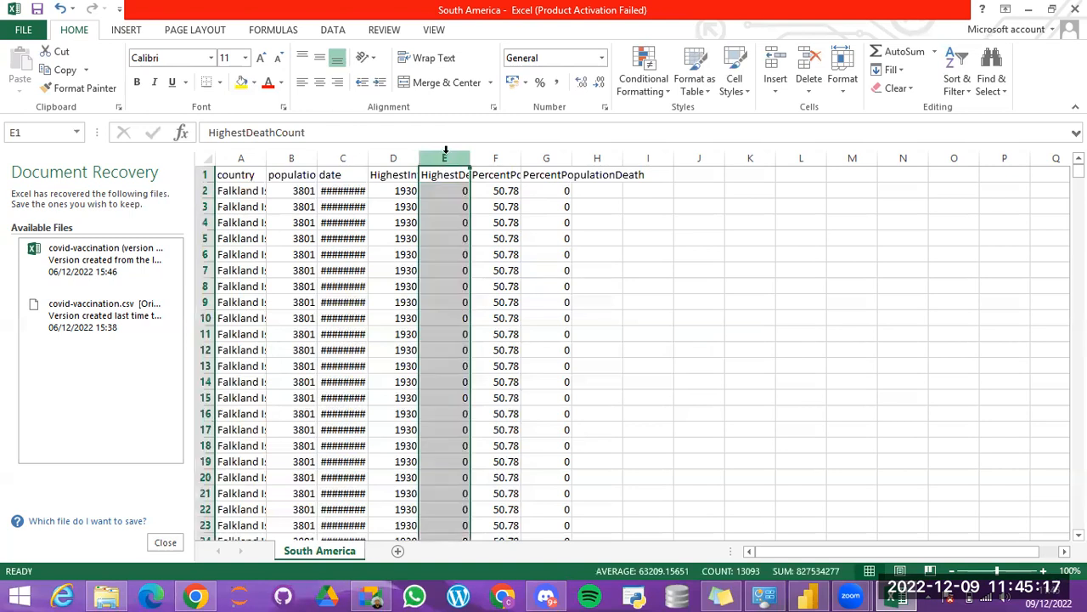
pyautogui.click(338, 31)
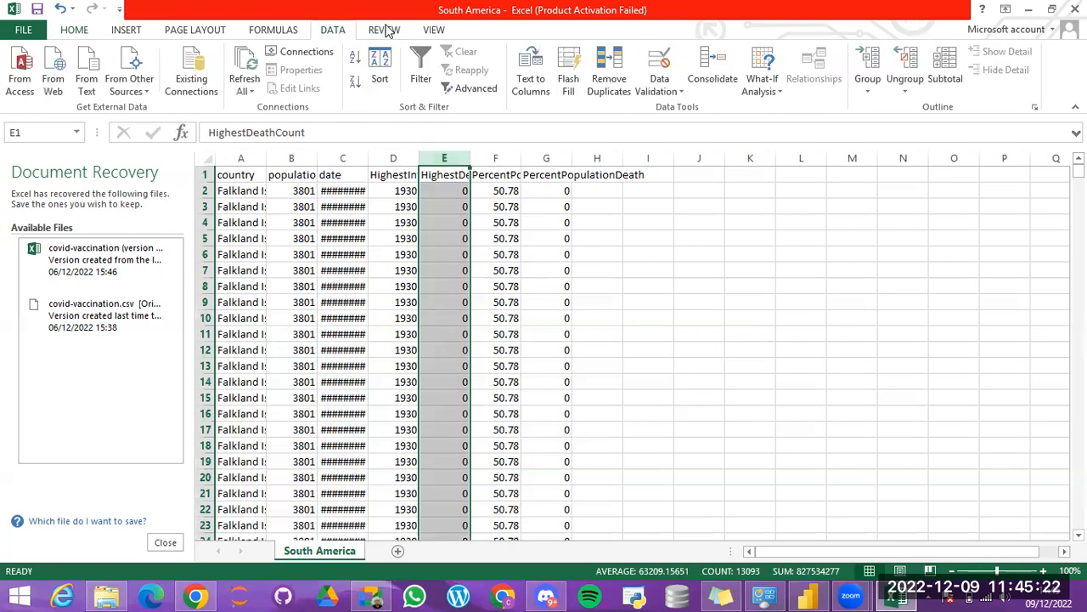
pyautogui.click(425, 32)
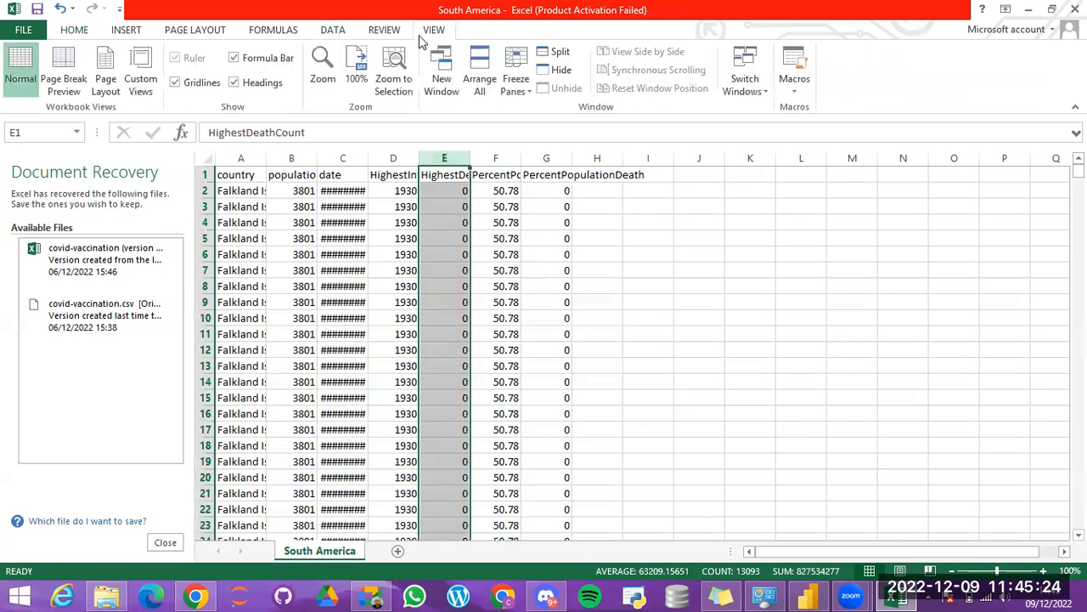
pyautogui.click(273, 30)
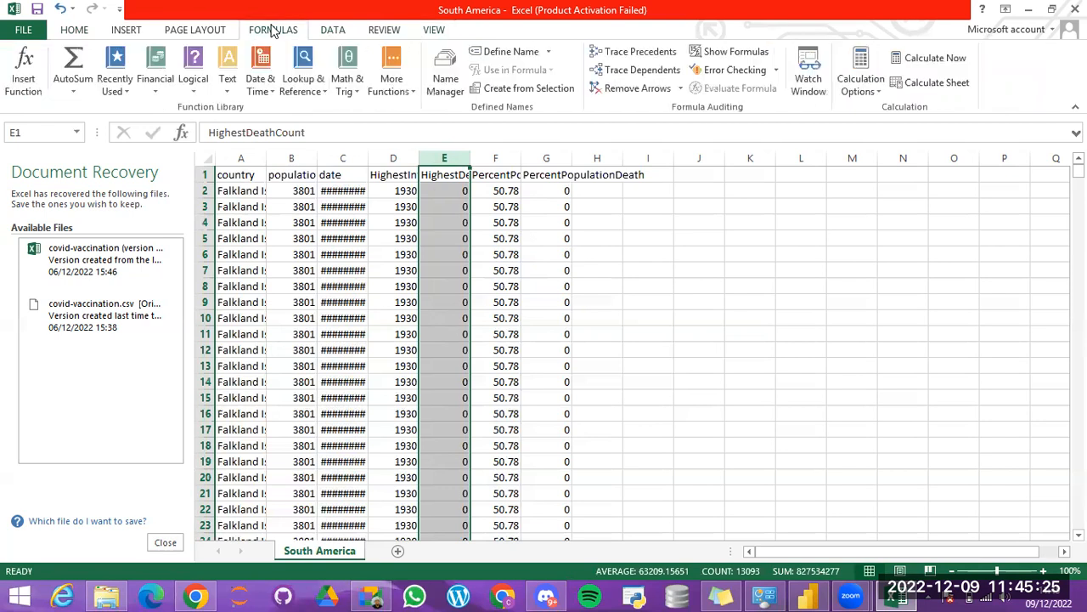
pyautogui.click(214, 32)
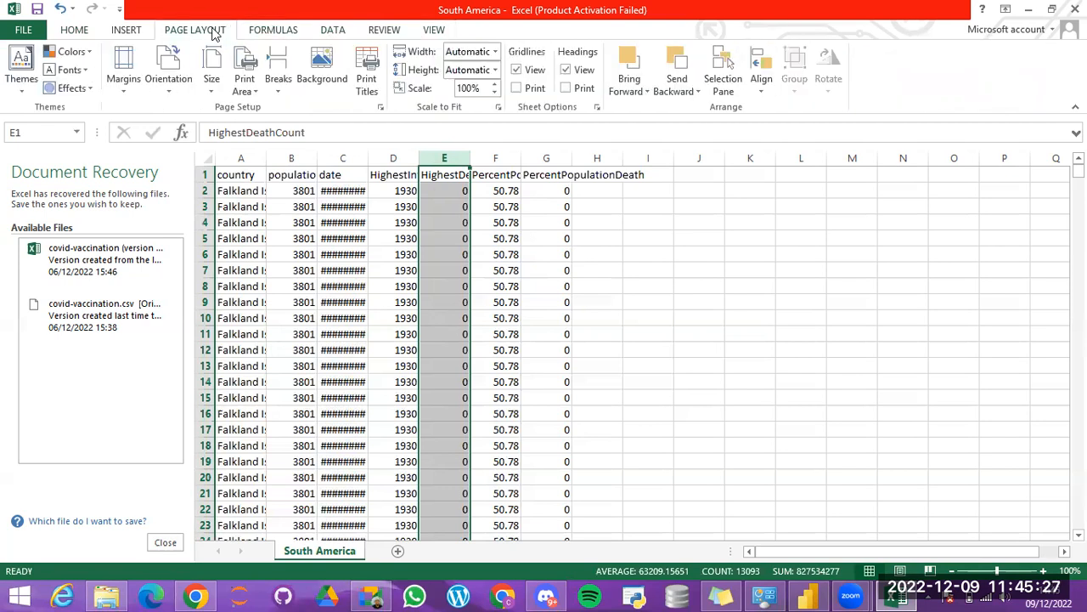
pyautogui.click(127, 31)
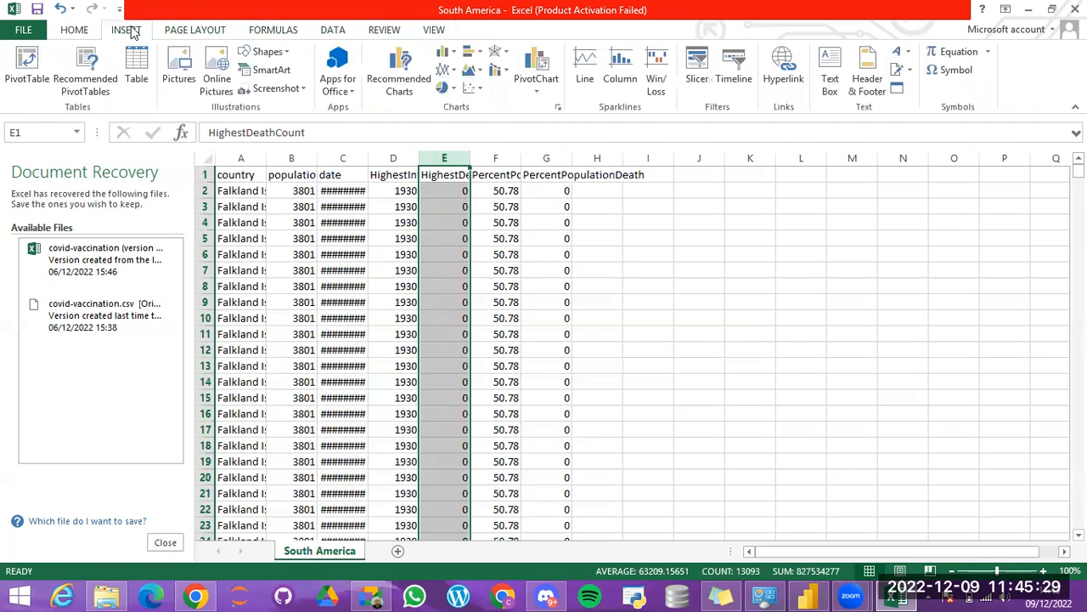
# Step: Format the selected HighestDeathCount column as Number with no decimal places
pyautogui.click(74, 31)
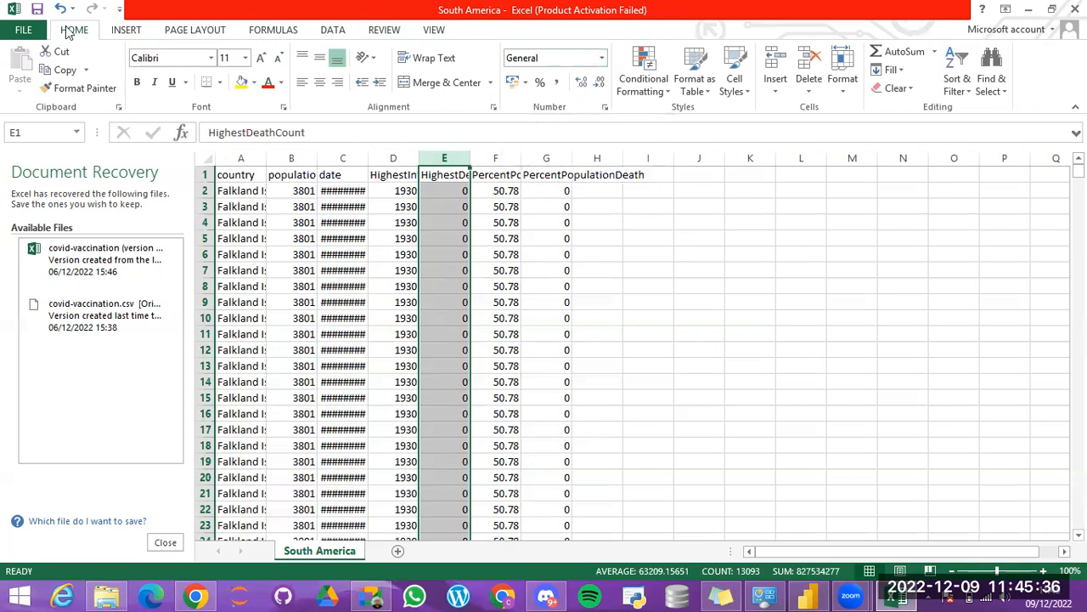
pyautogui.click(602, 61)
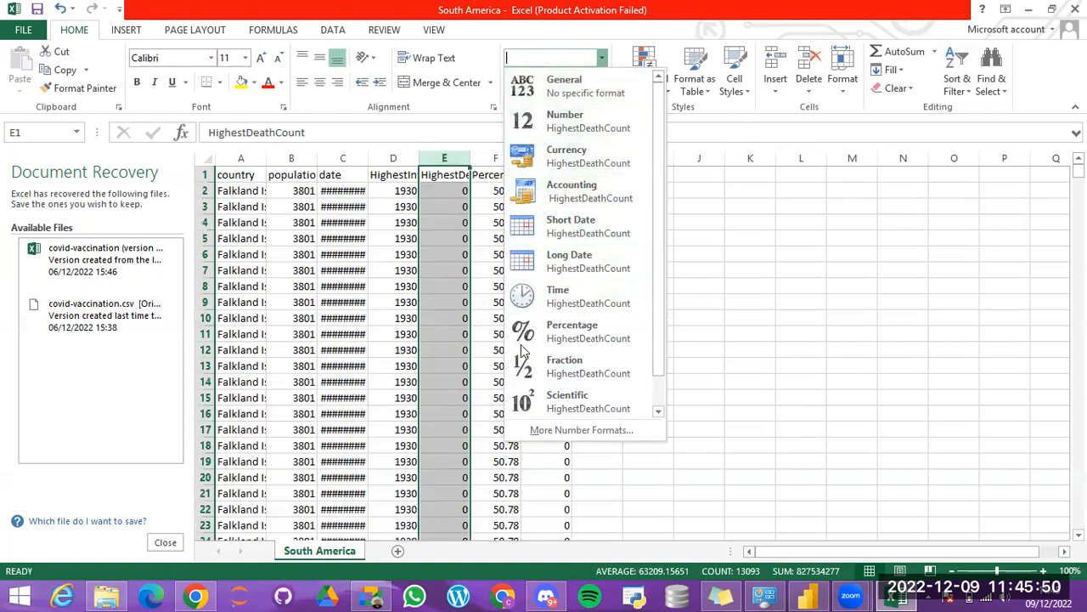
pyautogui.click(574, 130)
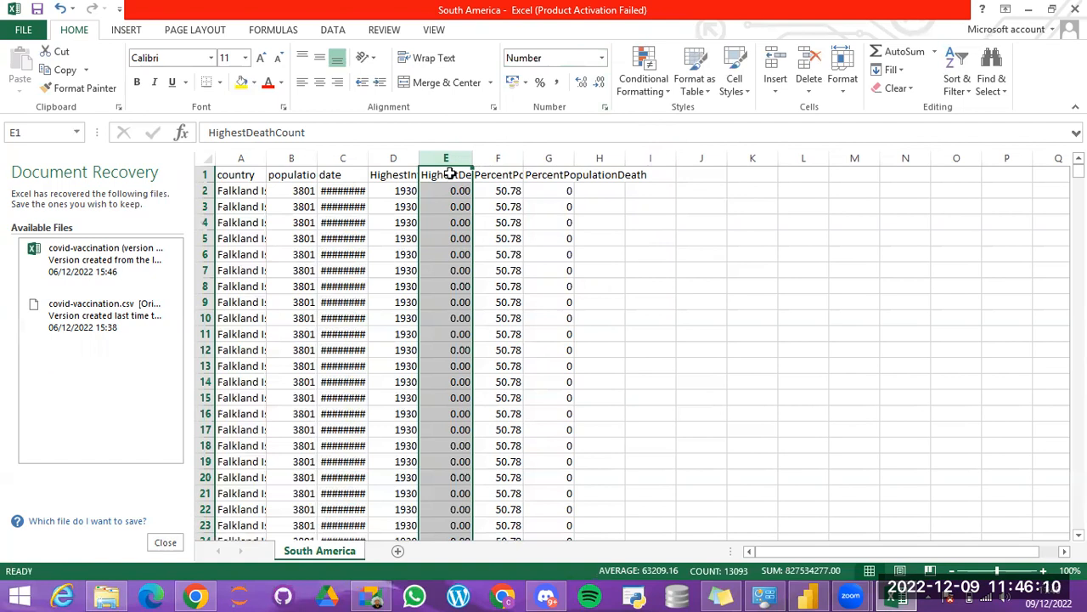
pyautogui.click(599, 84)
pyautogui.click(599, 84)
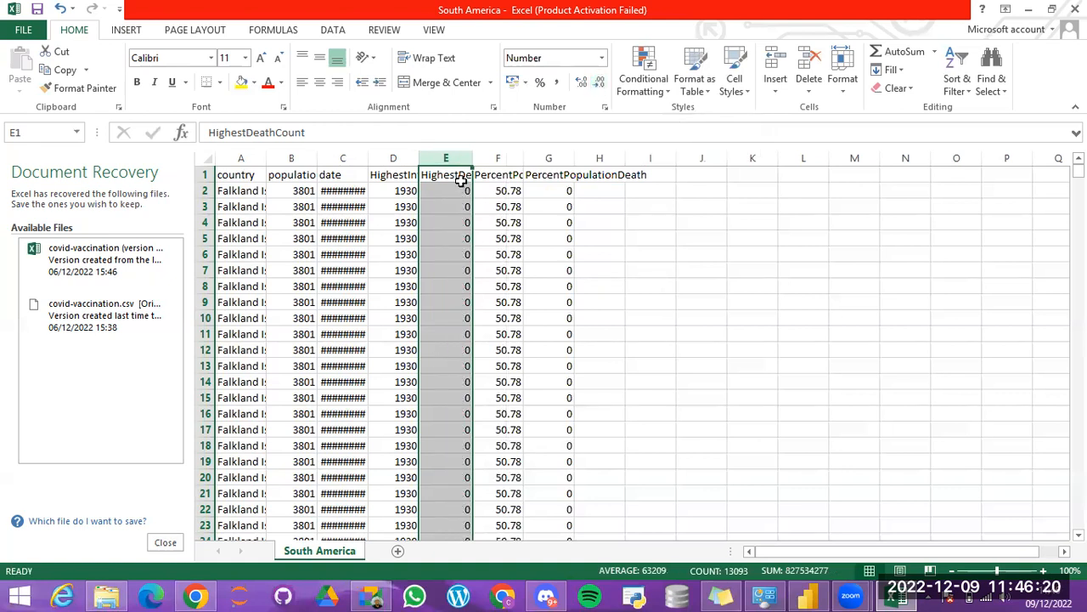
# Step: Save the reformatted HighestDeathCount column, keeping the file in CSV (Comma delimited) format
pyautogui.click(449, 381)
pyautogui.hotkey('ctrl', 's')
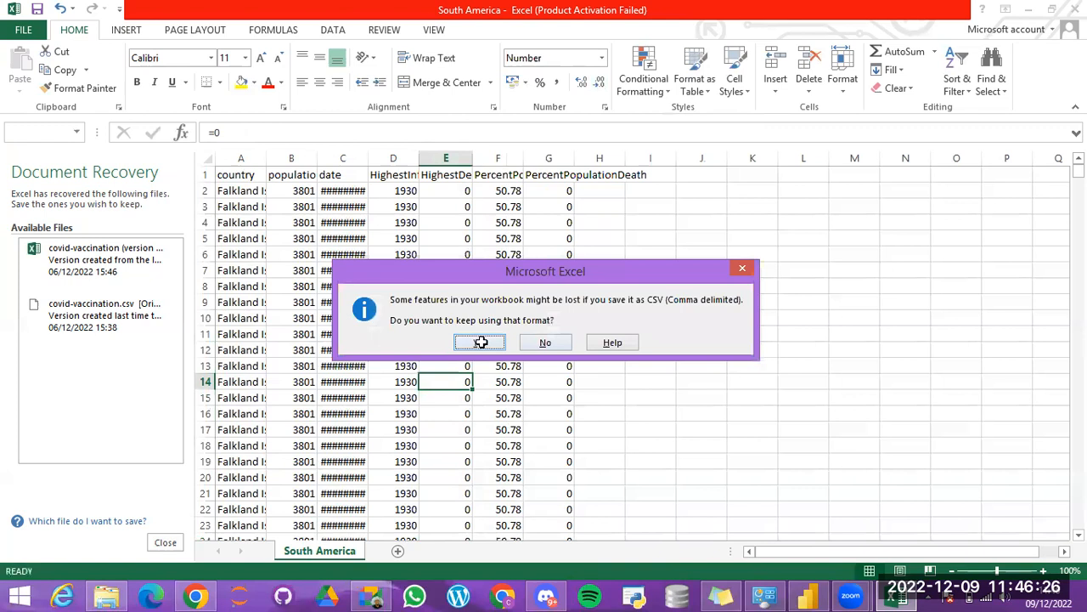
pyautogui.click(481, 341)
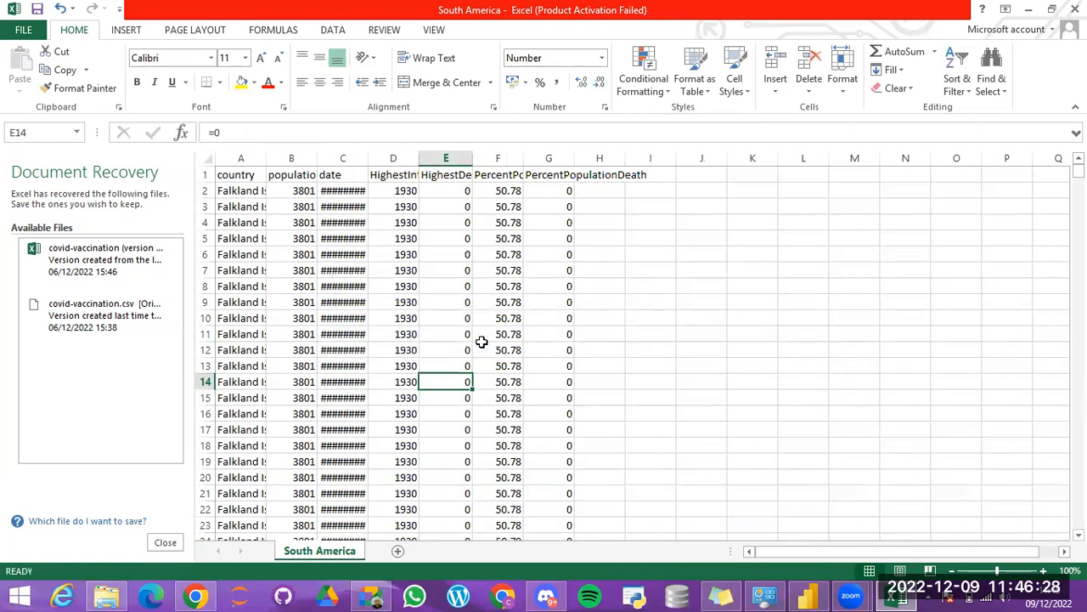
# Step: Format the whole PercentPopulationDeath column as Number with no decimal places
pyautogui.click(550, 176)
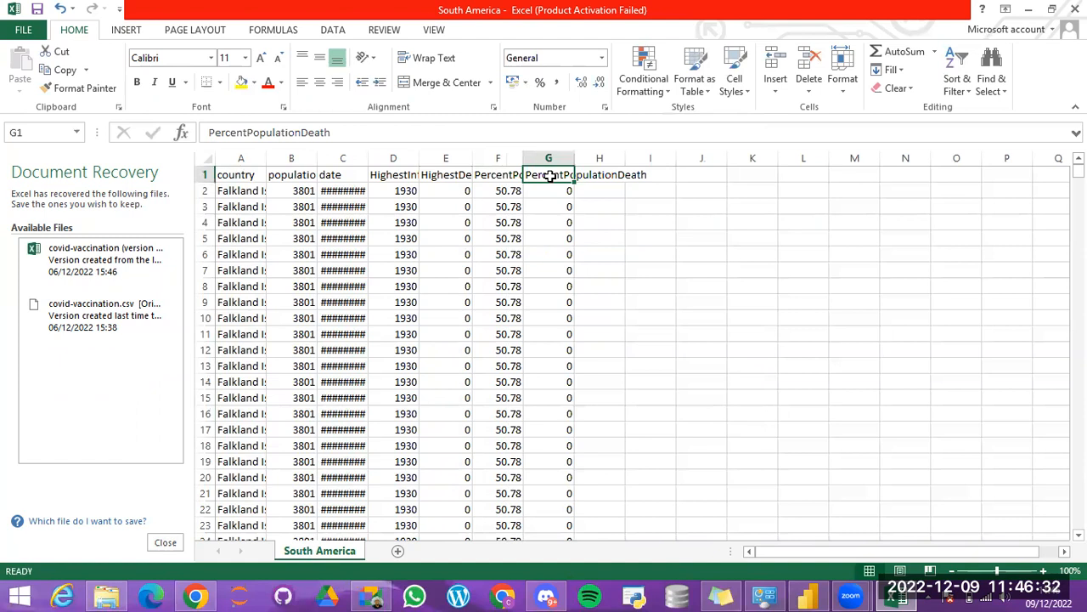
pyautogui.click(490, 176)
pyautogui.click(548, 176)
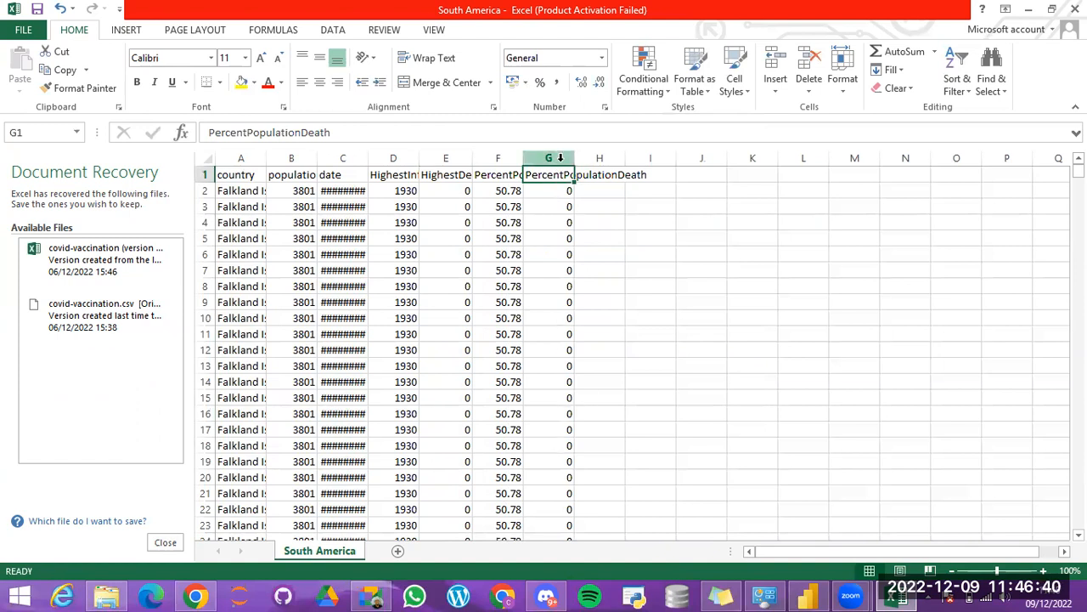
pyautogui.click(560, 158)
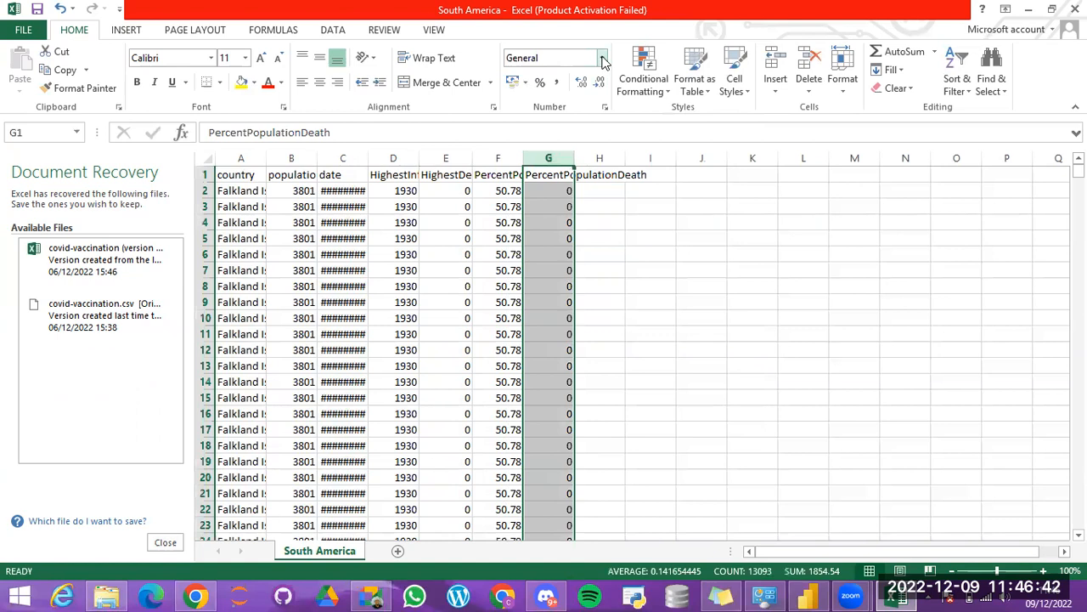
pyautogui.click(603, 57)
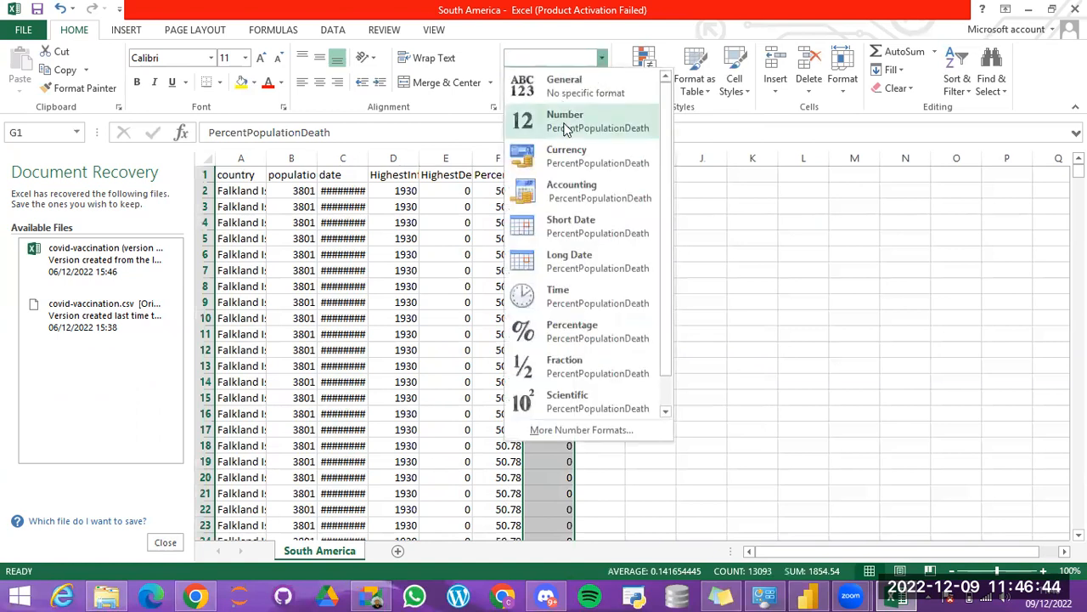
pyautogui.click(566, 127)
pyautogui.click(598, 82)
pyautogui.click(598, 81)
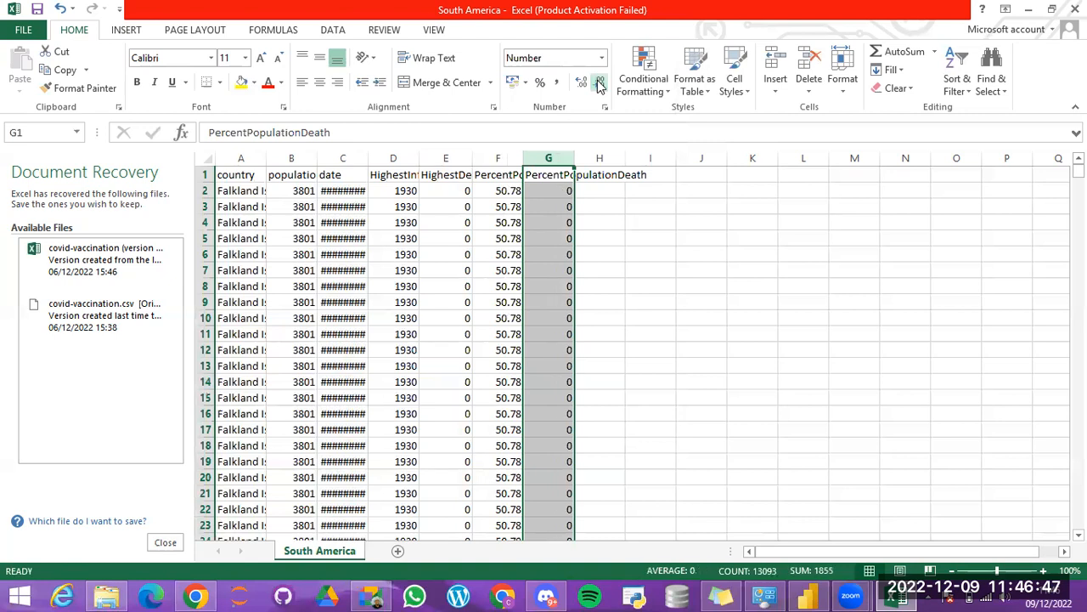
# Step: Save the South America file with the PercentPopulationDeath formatting, keeping the CSV format
pyautogui.click(549, 221)
pyautogui.hotkey('ctrl', 's')
pyautogui.click(495, 343)
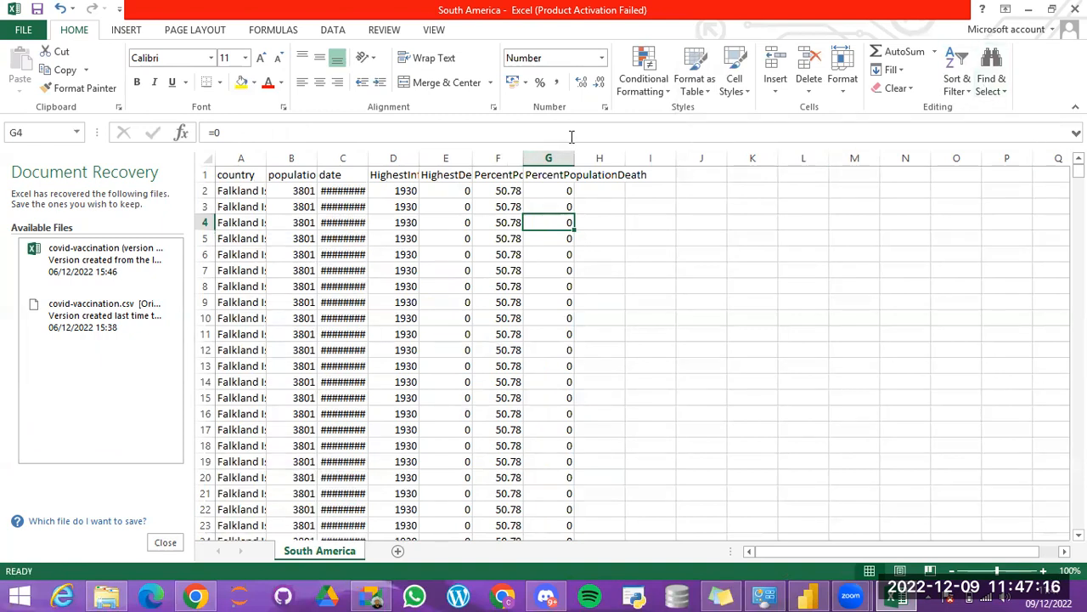
# Step: Add a filter to the HighestDeathCount column
pyautogui.click(448, 154)
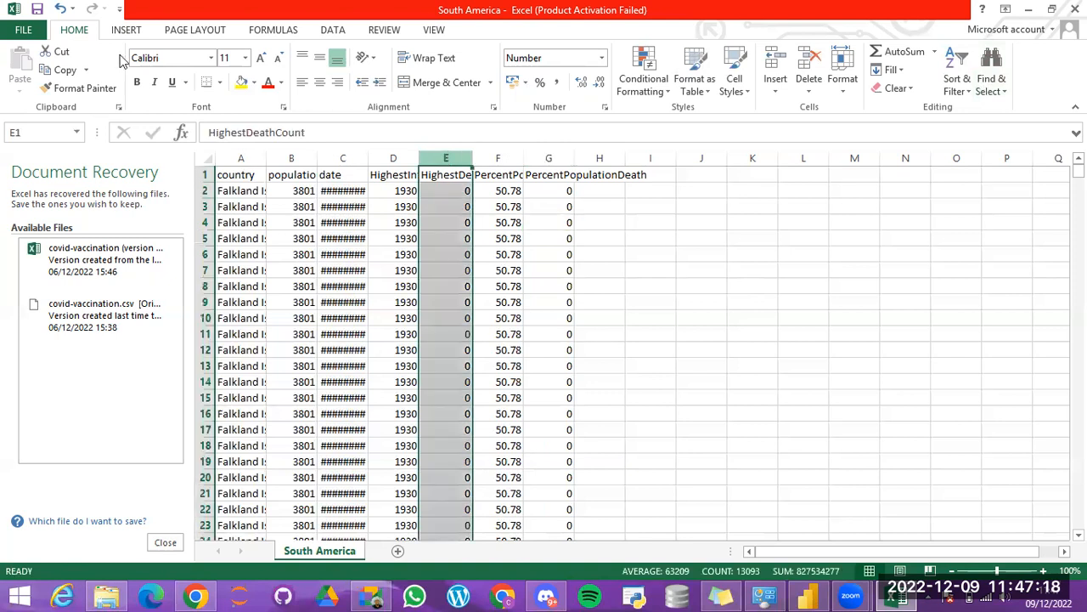
pyautogui.click(335, 30)
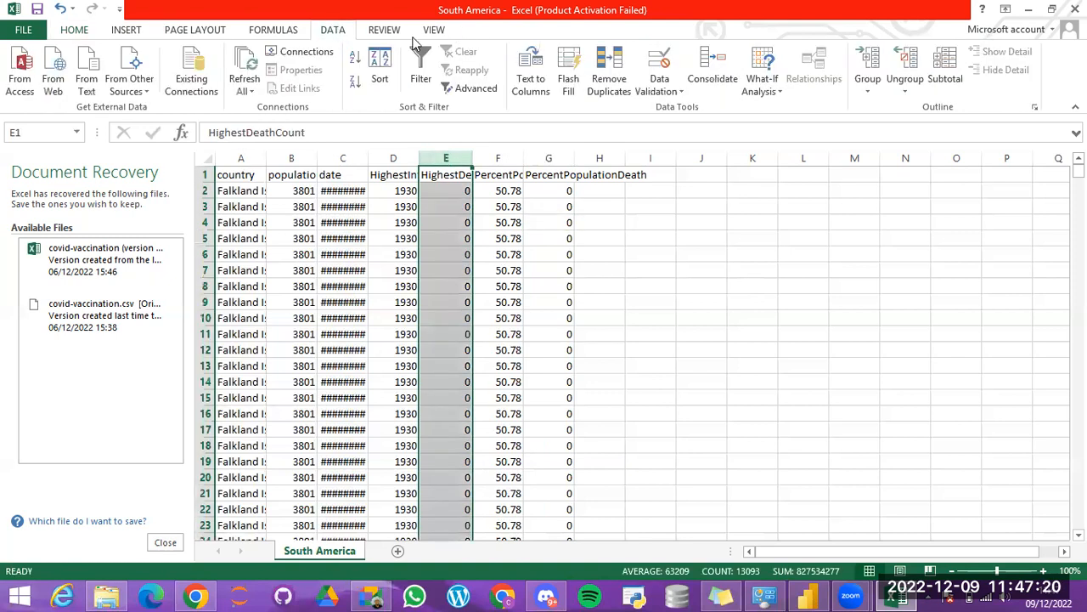
pyautogui.click(419, 65)
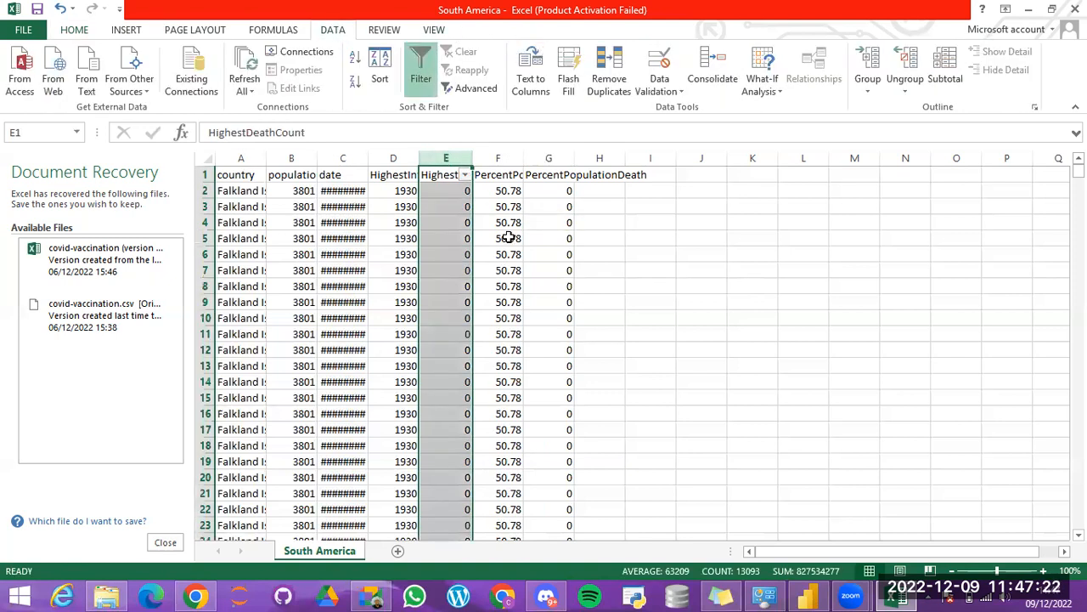
# Step: Check the full list of filter values in the HighestDeathCount column, leaving the filter unchanged
pyautogui.click(463, 174)
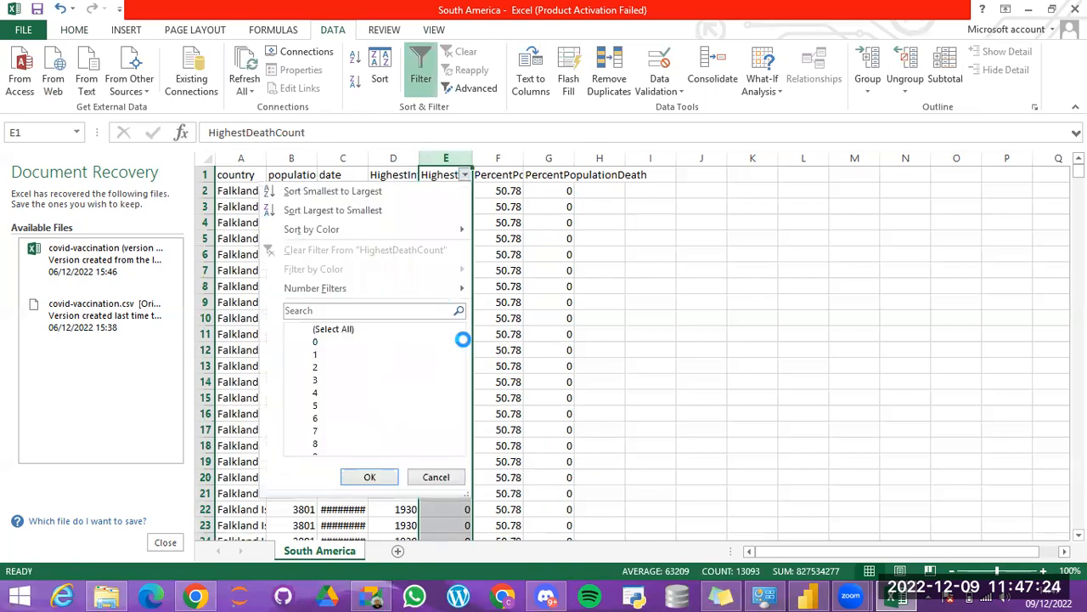
pyautogui.moveTo(457, 347); pyautogui.dragTo(457, 464)
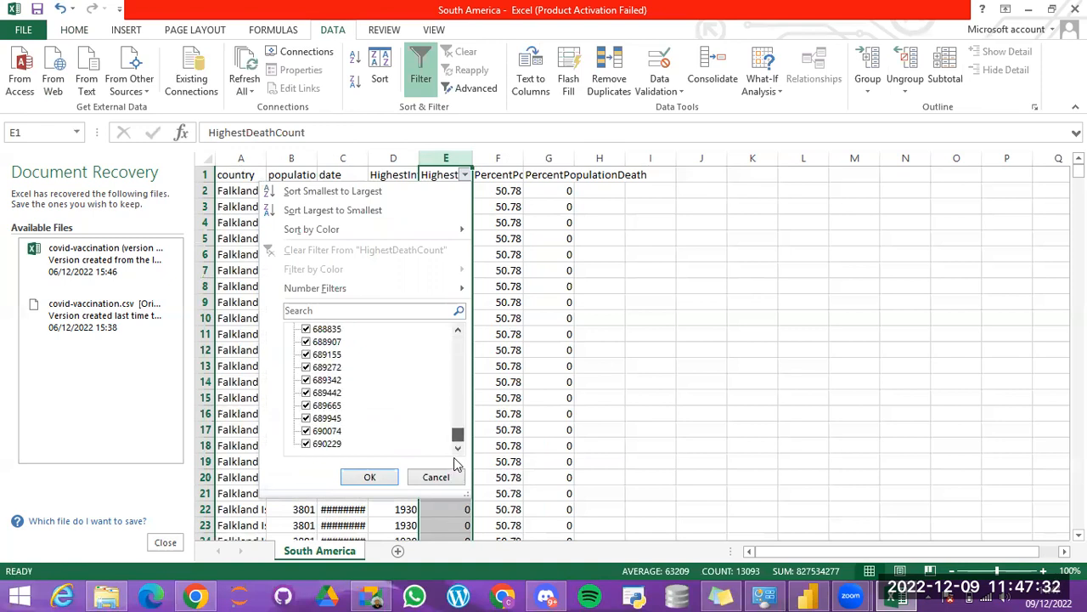
pyautogui.moveTo(457, 398); pyautogui.dragTo(459, 331)
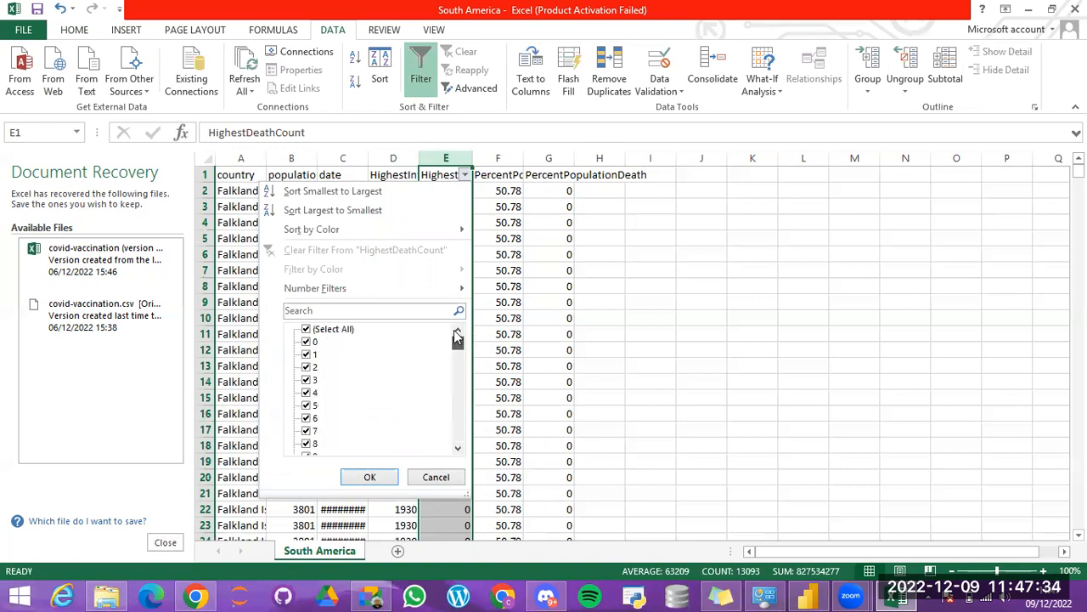
pyautogui.click(441, 477)
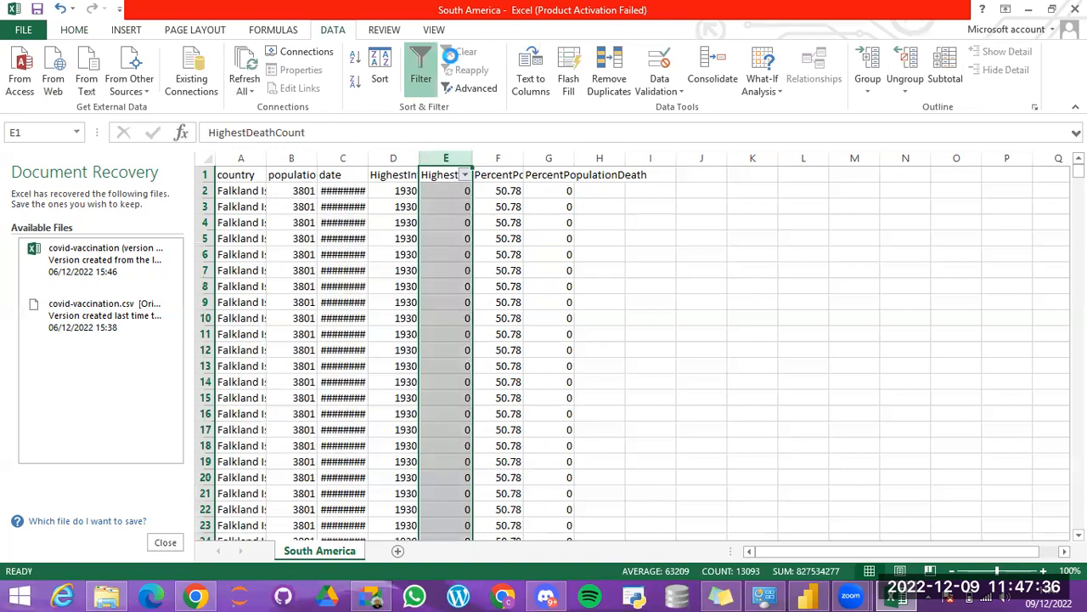
# Step: Switch to Power BI and review the data types available for South America's HighestDeathCount column
pyautogui.click(807, 596)
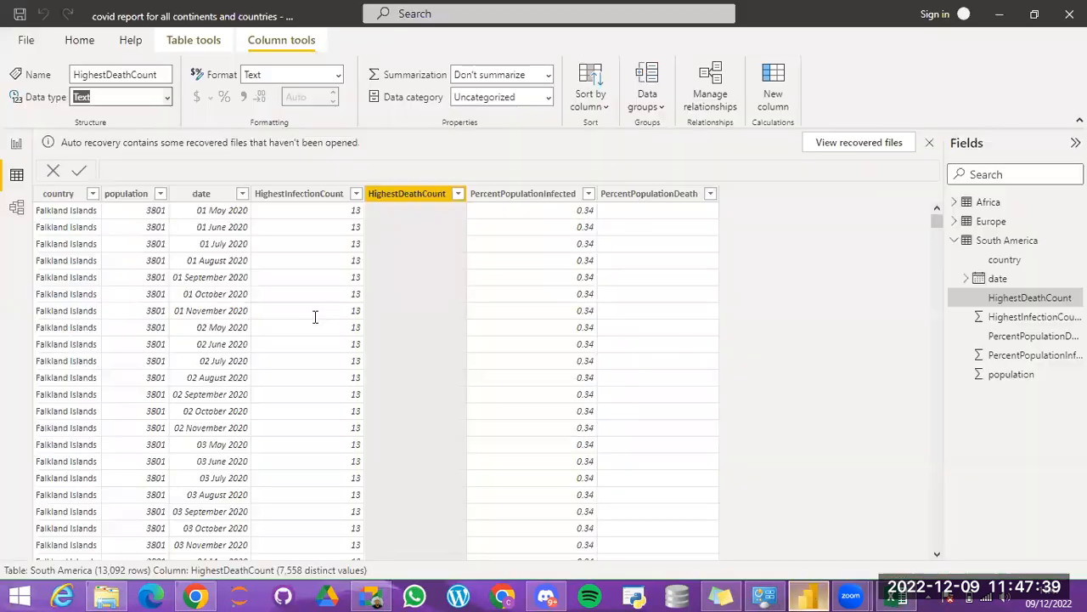
pyautogui.click(166, 101)
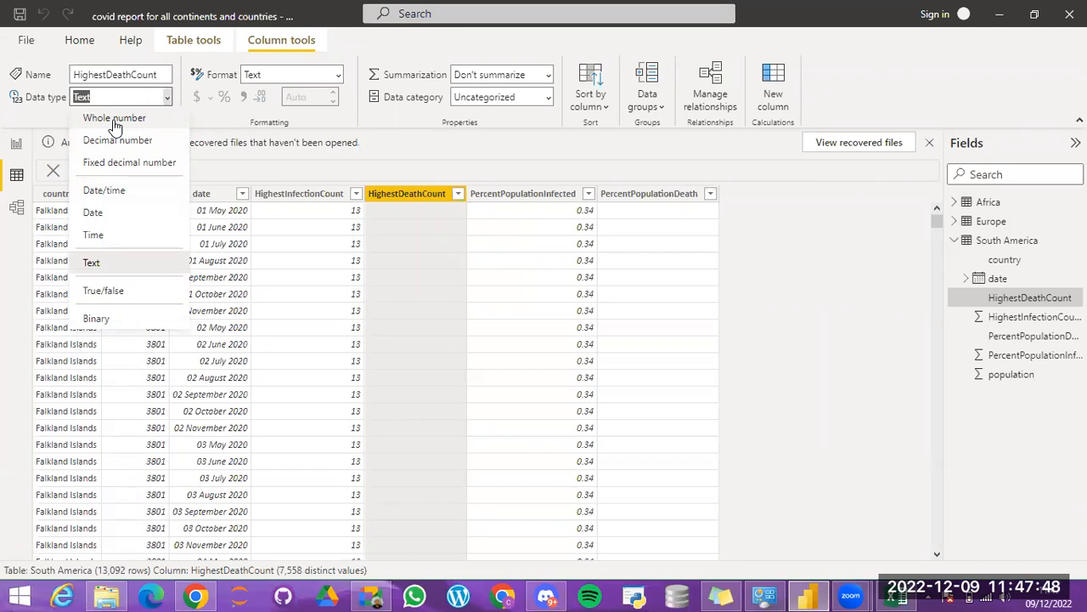
pyautogui.click(169, 94)
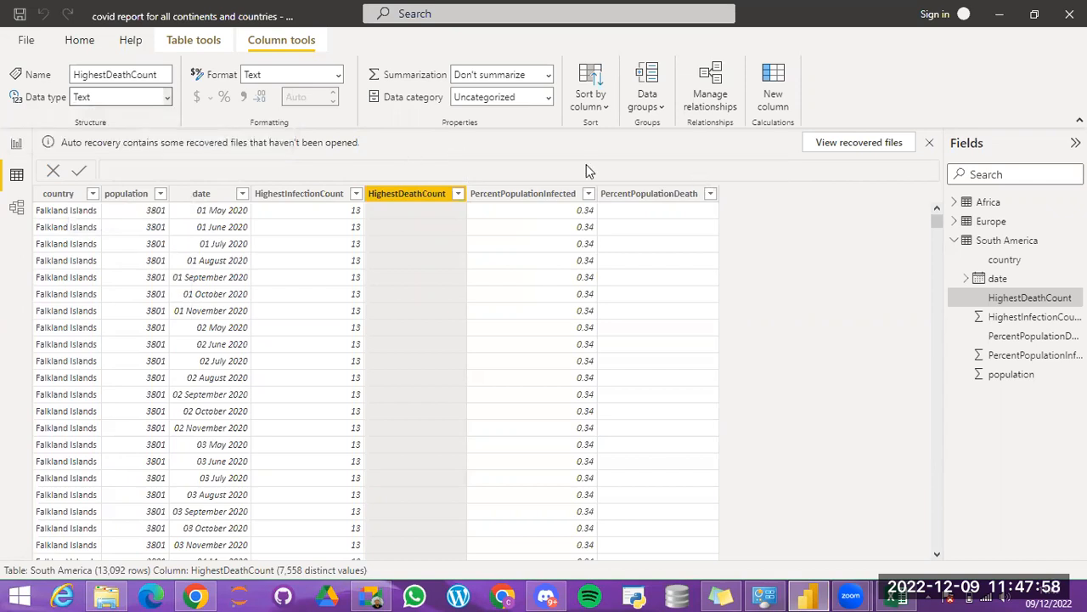
# Step: Add a slicer to the empty report page and shorten it in the page's upper-left corner
pyautogui.click(14, 151)
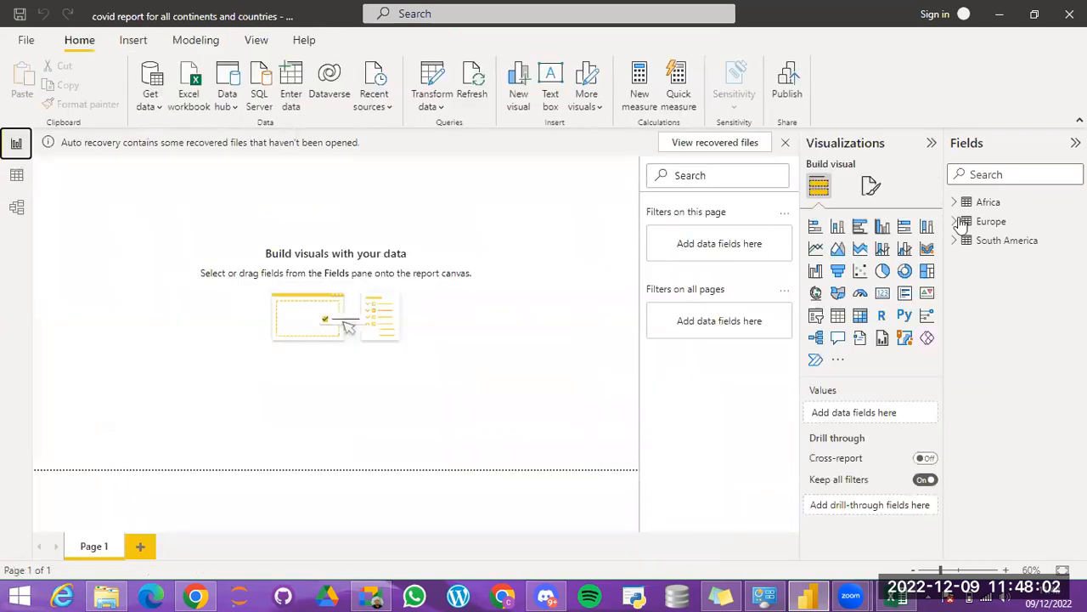
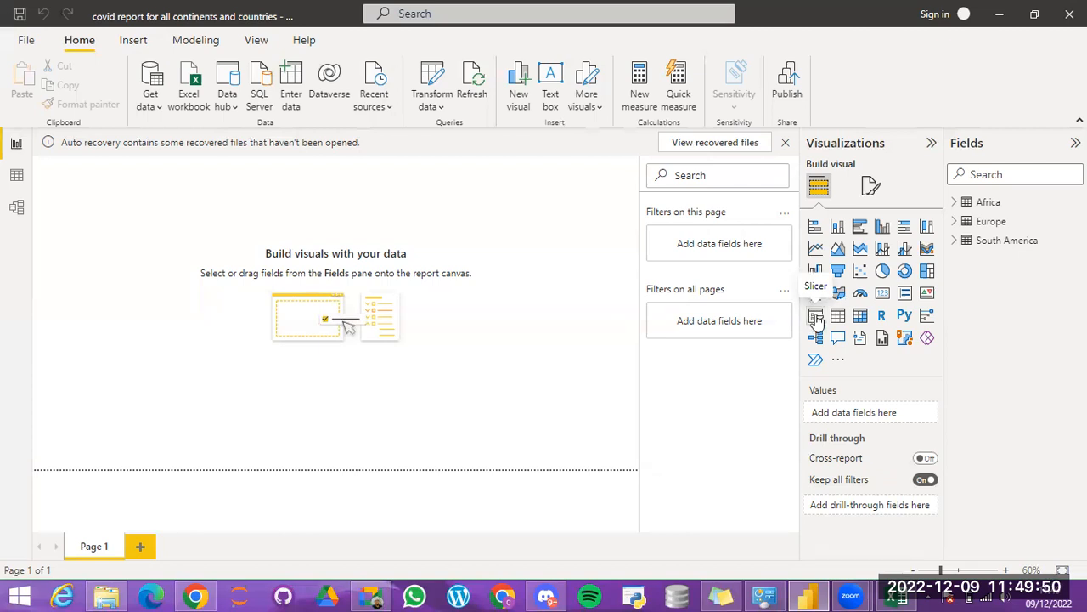
pyautogui.click(816, 318)
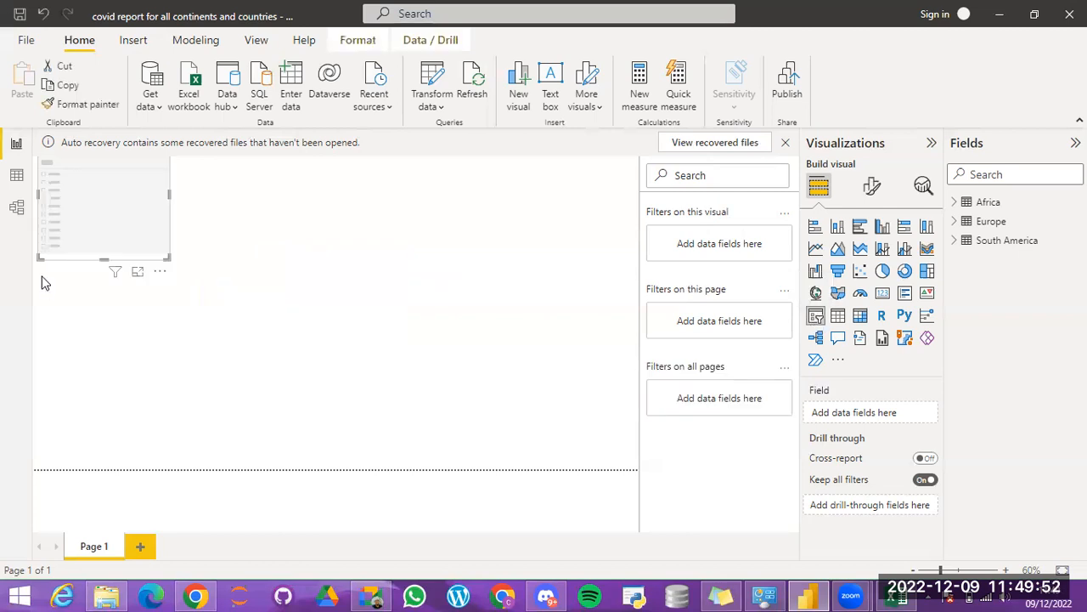
pyautogui.moveTo(107, 197); pyautogui.dragTo(110, 200)
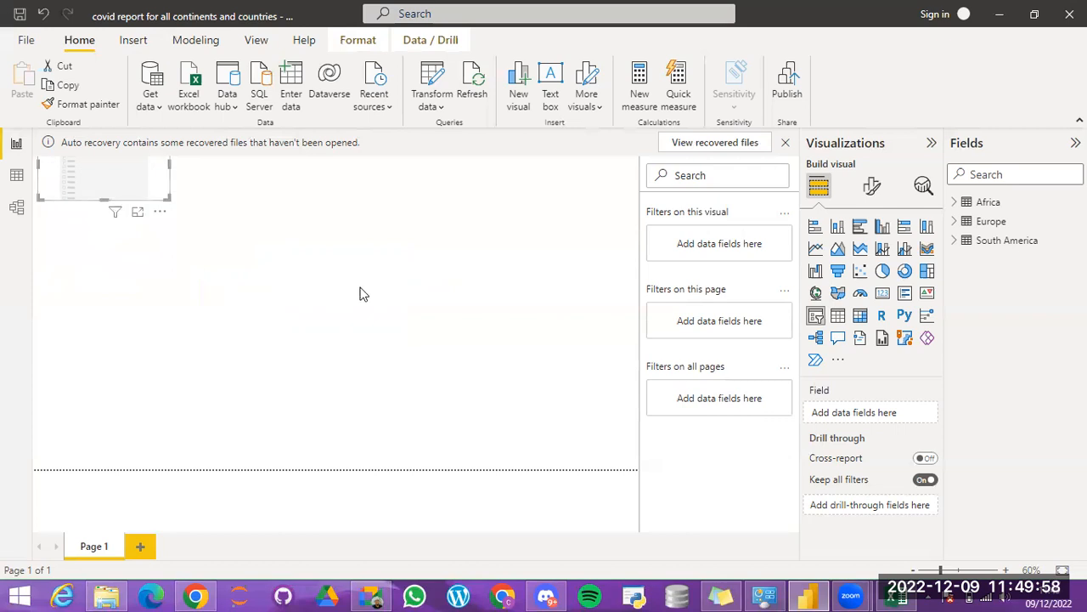
# Step: Fill the slicer with the Europe table's Date Hierarchy, removing the Day and Quarter levels
pyautogui.click(955, 221)
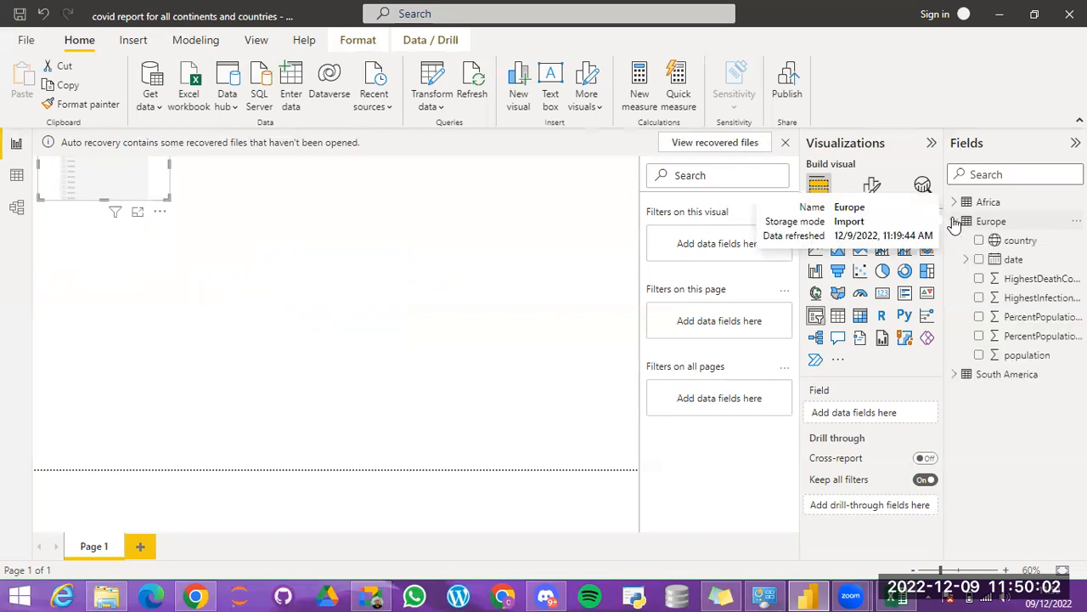
pyautogui.click(955, 221)
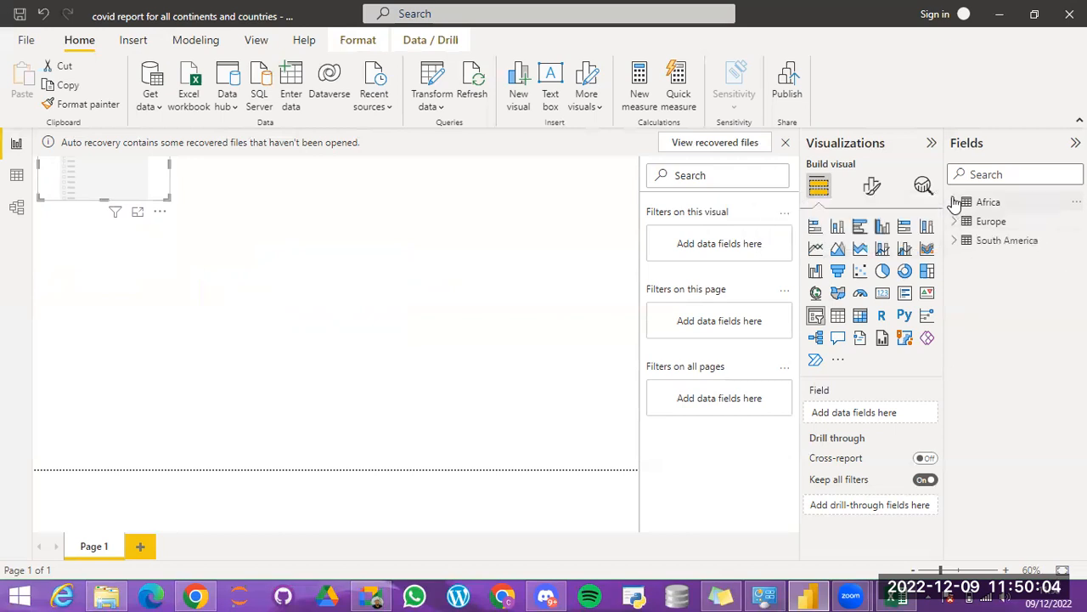
pyautogui.click(954, 202)
pyautogui.click(954, 203)
pyautogui.click(953, 221)
pyautogui.click(953, 203)
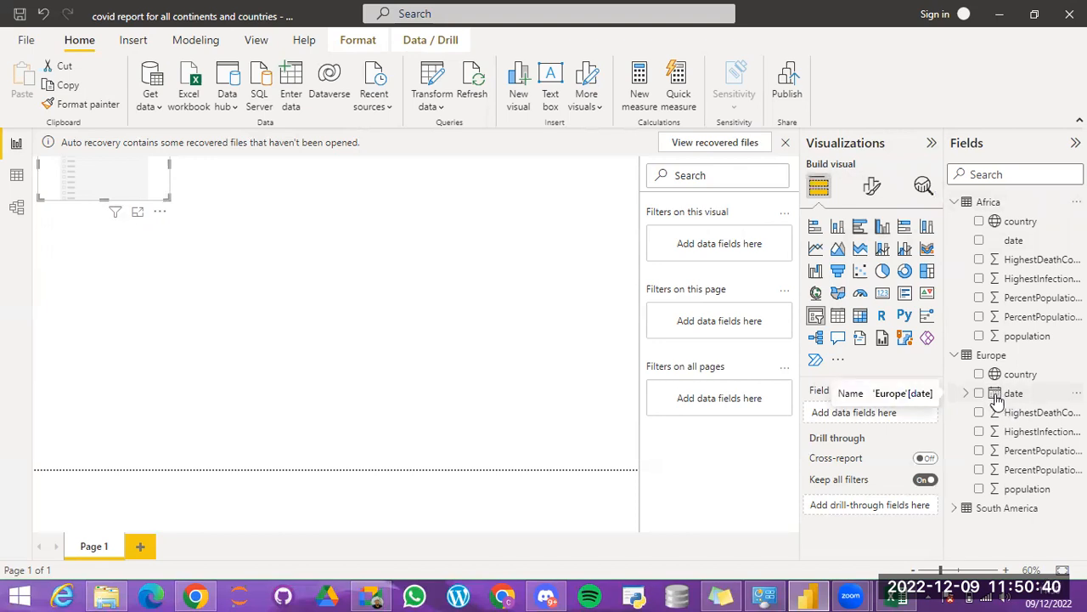
pyautogui.click(966, 393)
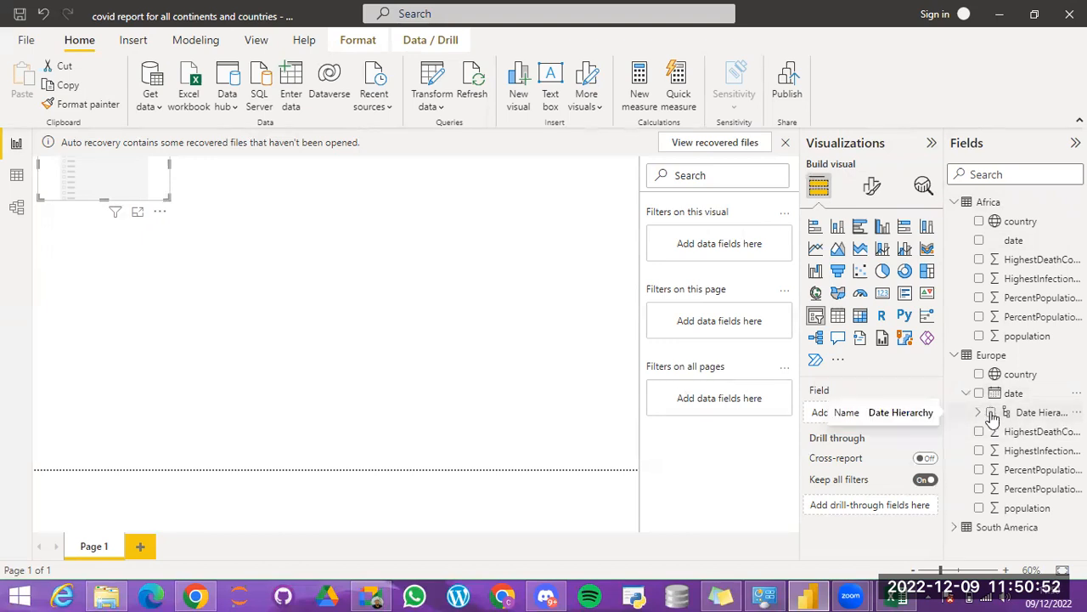
pyautogui.click(991, 413)
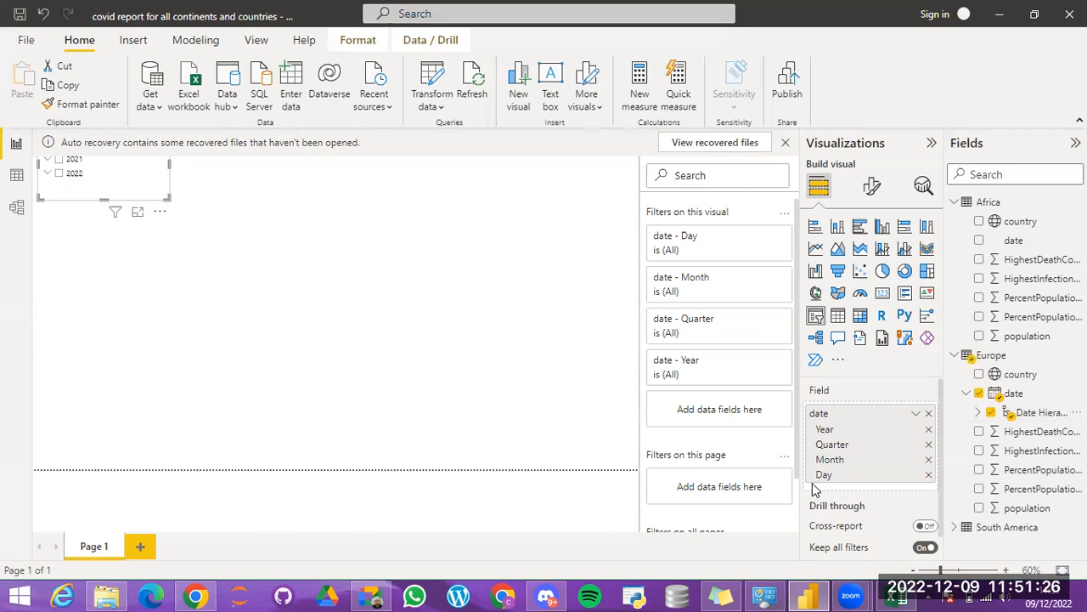
pyautogui.click(928, 476)
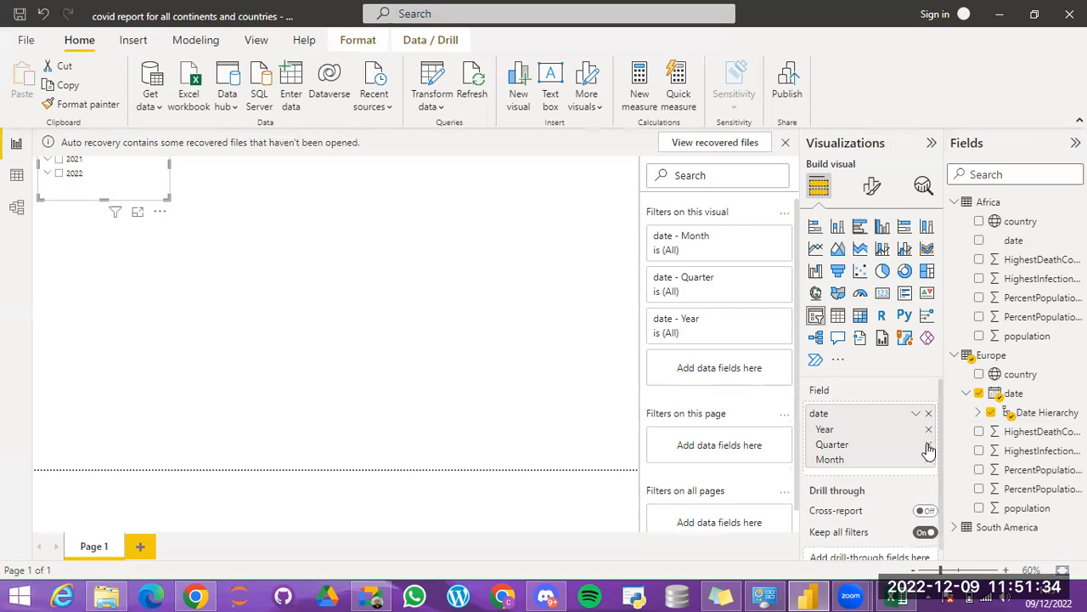
pyautogui.click(928, 445)
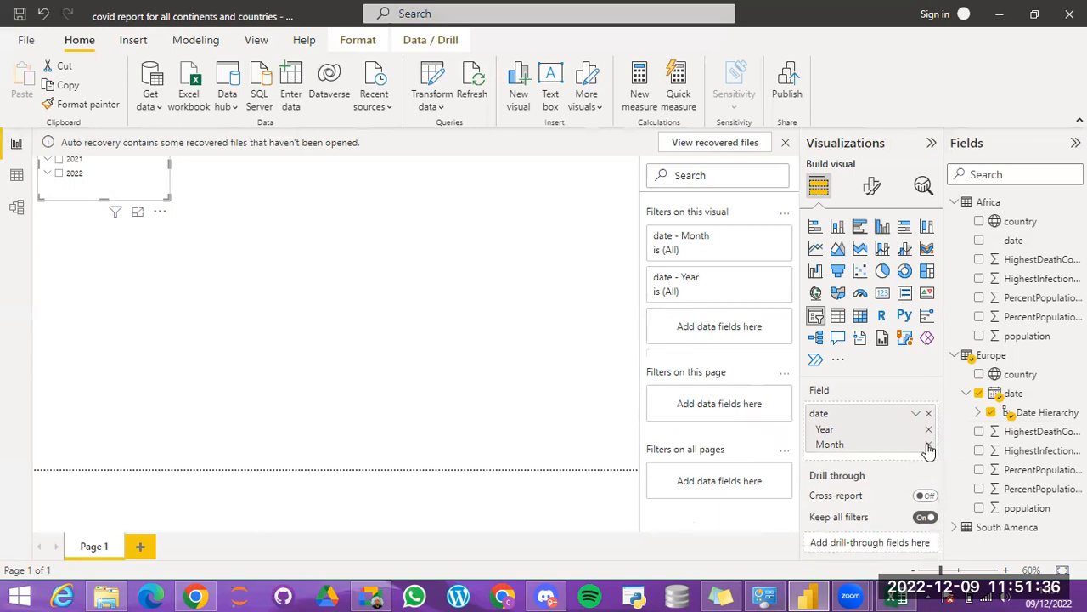
# Step: Dismiss the auto-recovery notice, choosing to remove the recovered files
pyautogui.click(786, 144)
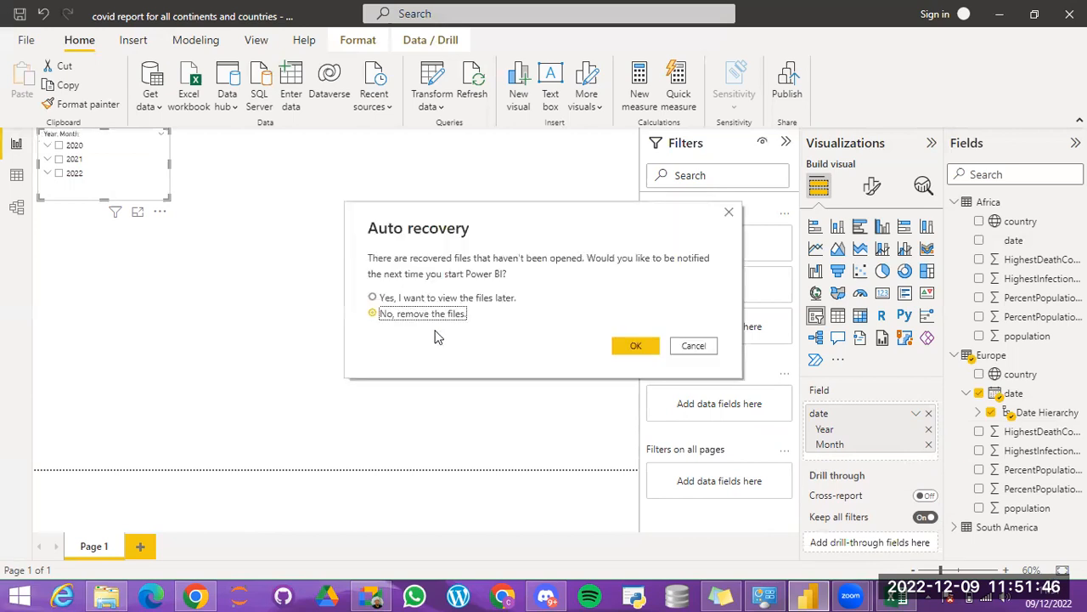
pyautogui.click(633, 352)
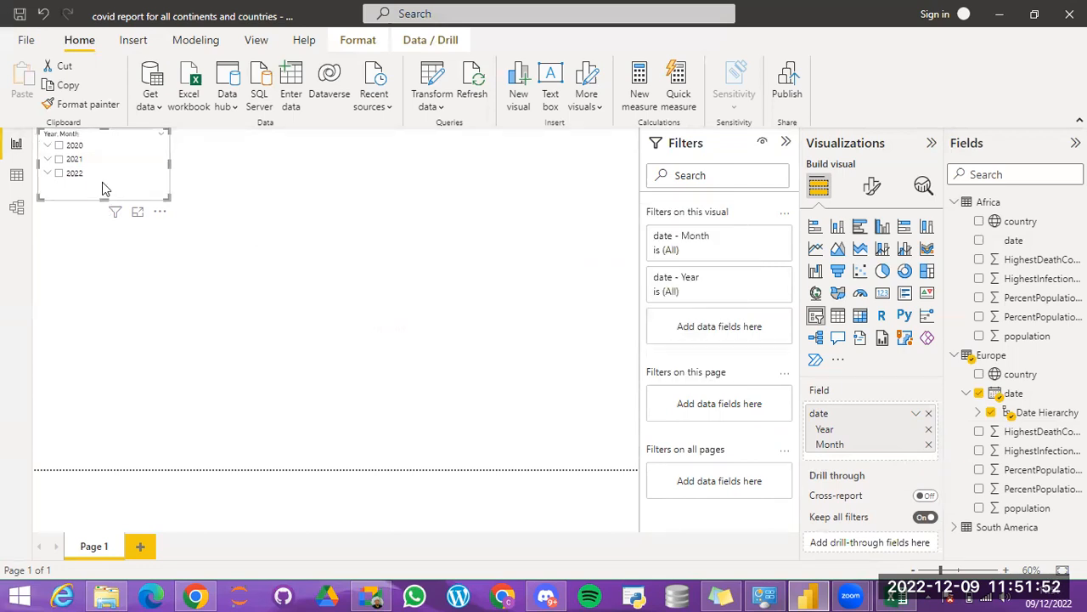
# Step: Try the Year, Month slicer's height with 2020 expanded, then collapse 2020 and resize the slicer to a moderate height
pyautogui.moveTo(104, 199); pyautogui.dragTo(102, 182)
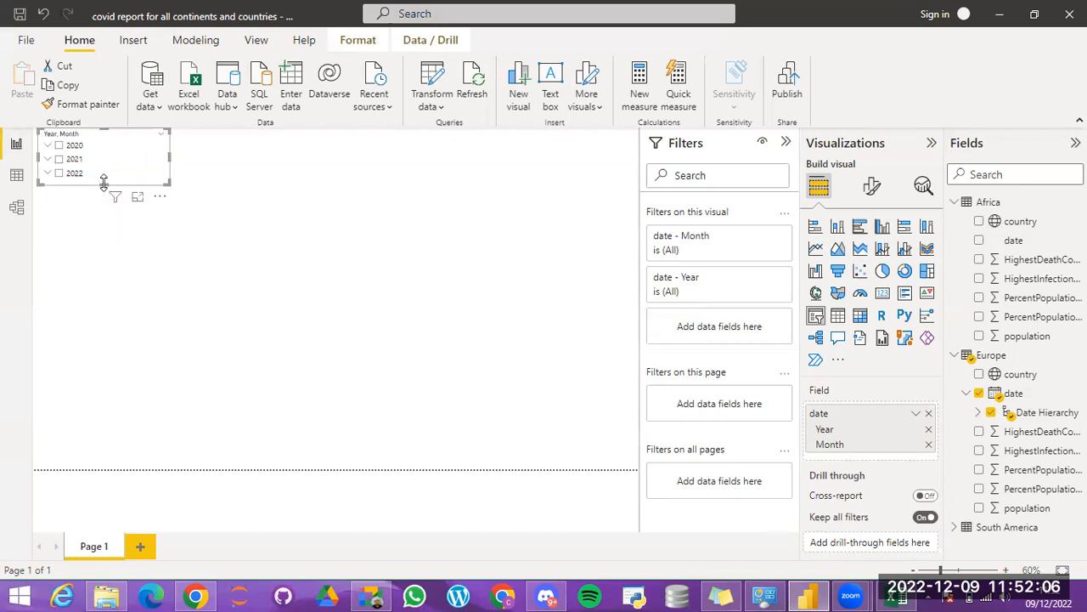
pyautogui.moveTo(103, 183); pyautogui.dragTo(104, 285)
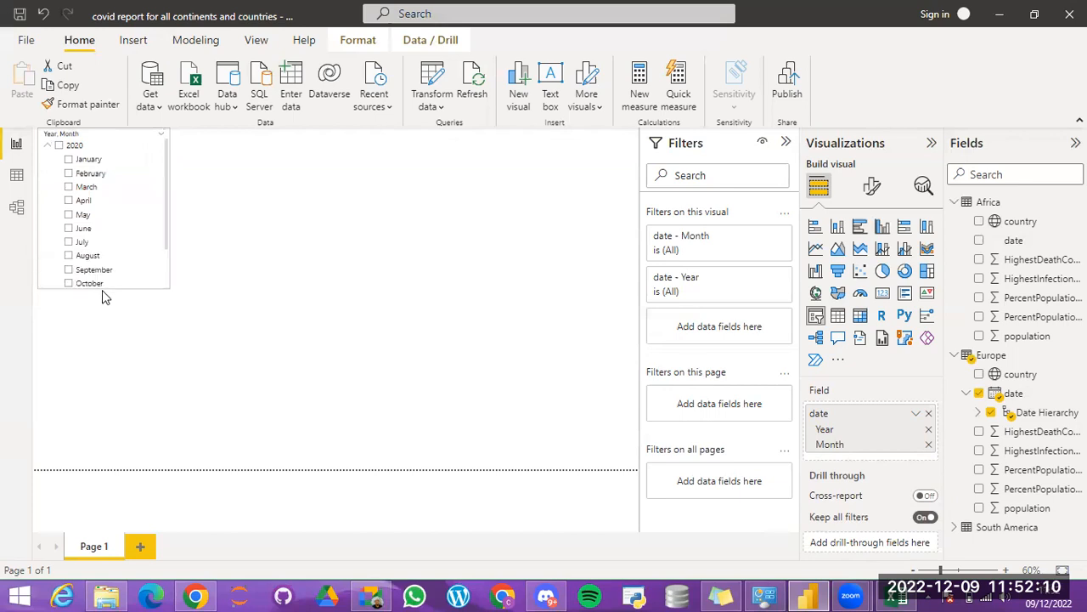
pyautogui.moveTo(102, 292); pyautogui.dragTo(101, 325)
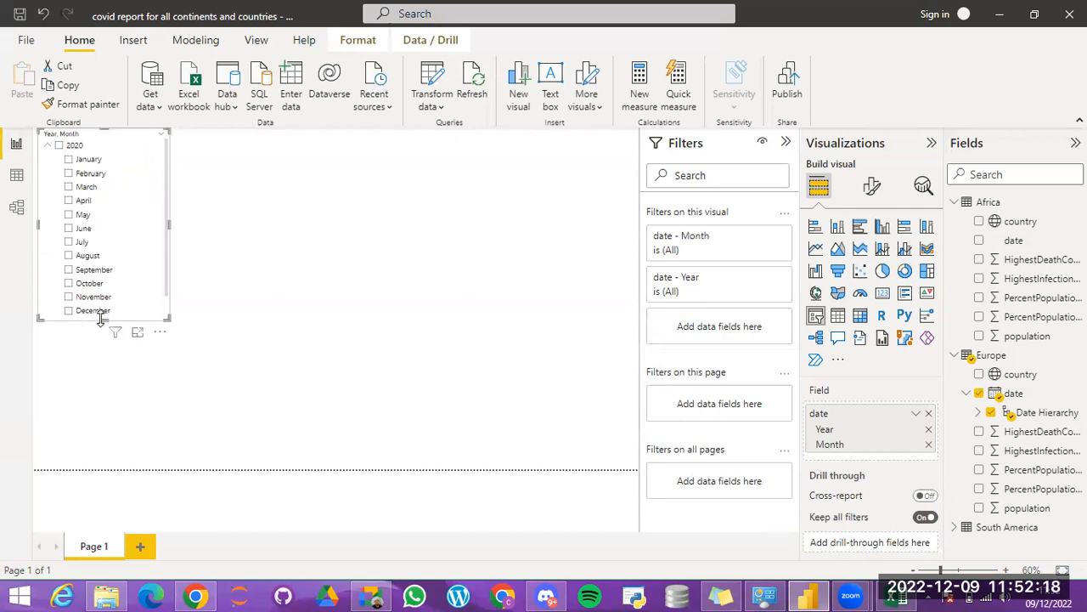
pyautogui.click(49, 149)
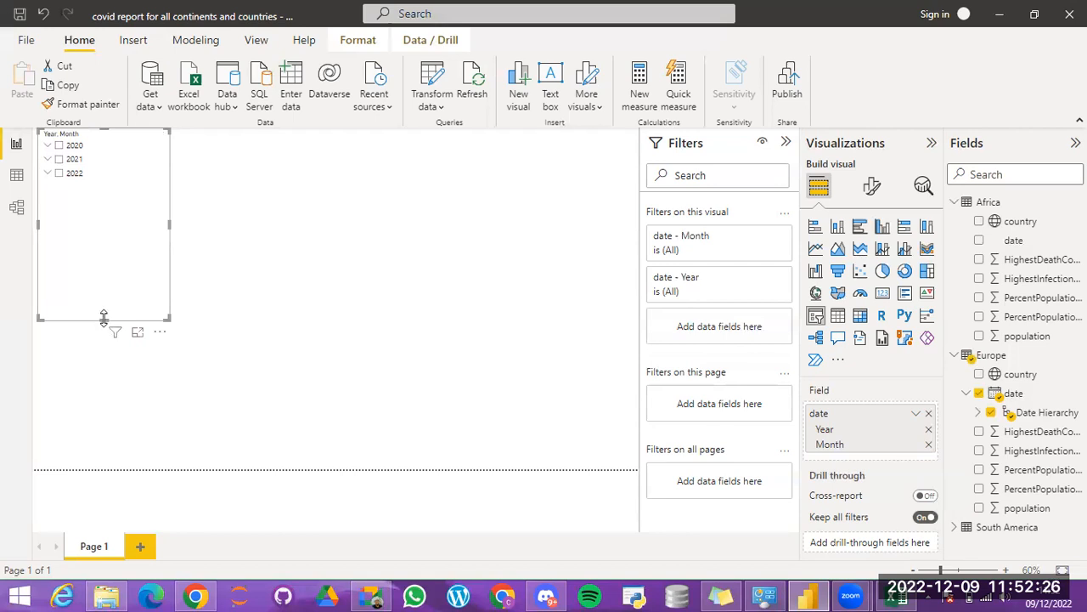
pyautogui.moveTo(104, 317); pyautogui.dragTo(102, 226)
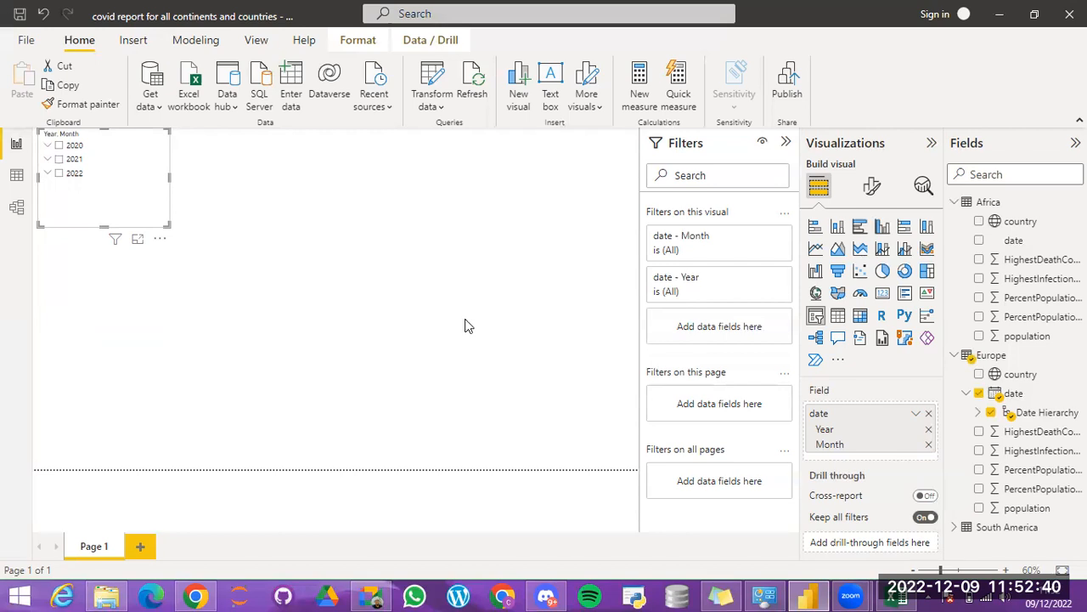
# Step: Add a Map visual below the date slicer, extending it down to the page's lower edge and widening it to about half the page
pyautogui.click(389, 187)
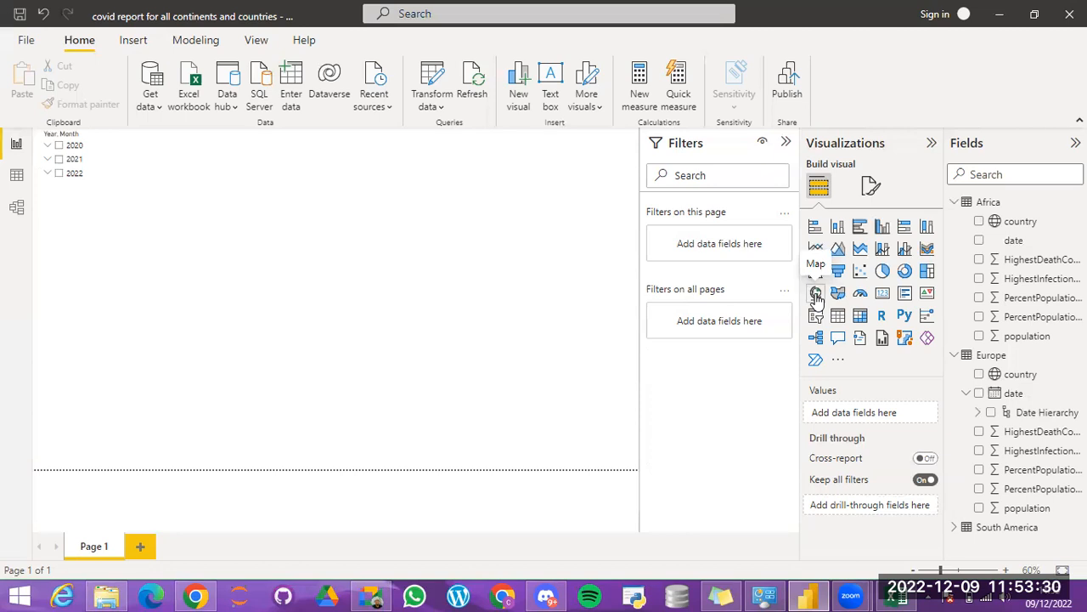
pyautogui.click(816, 294)
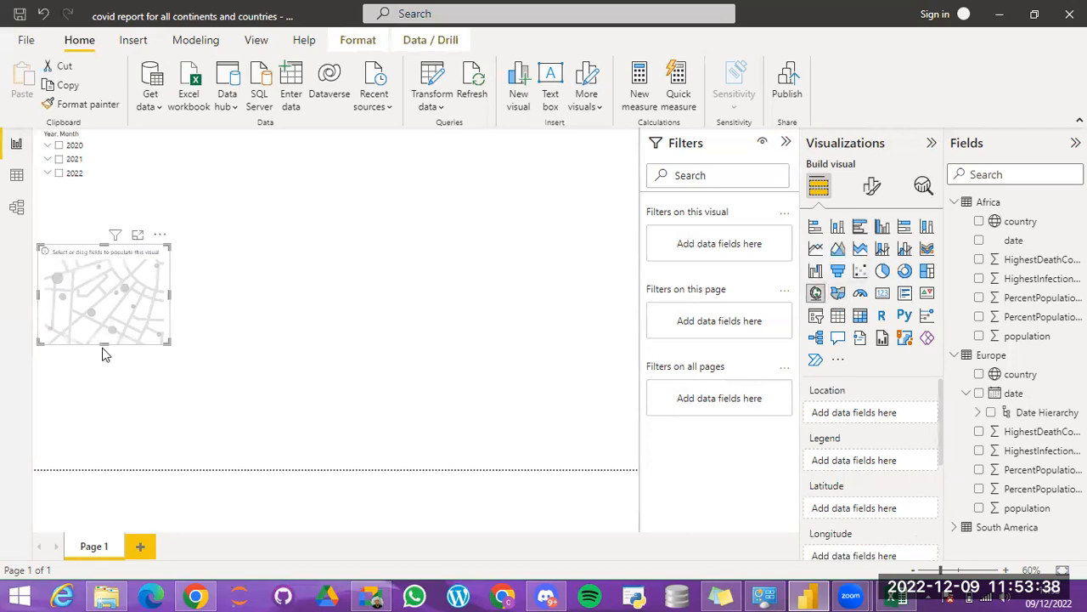
pyautogui.moveTo(103, 342); pyautogui.dragTo(96, 465)
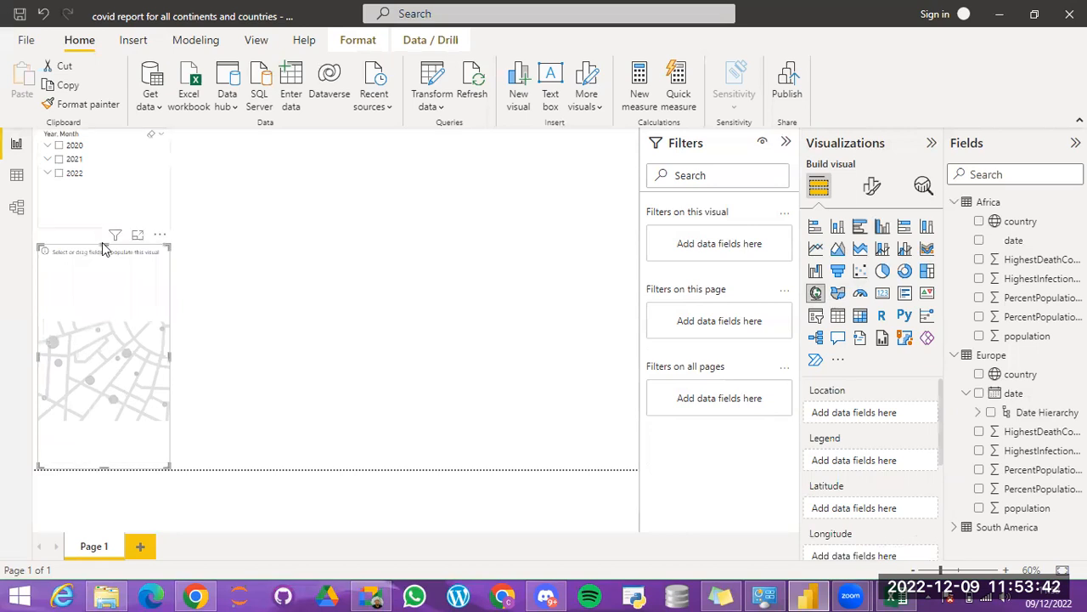
pyautogui.moveTo(168, 353); pyautogui.dragTo(346, 344)
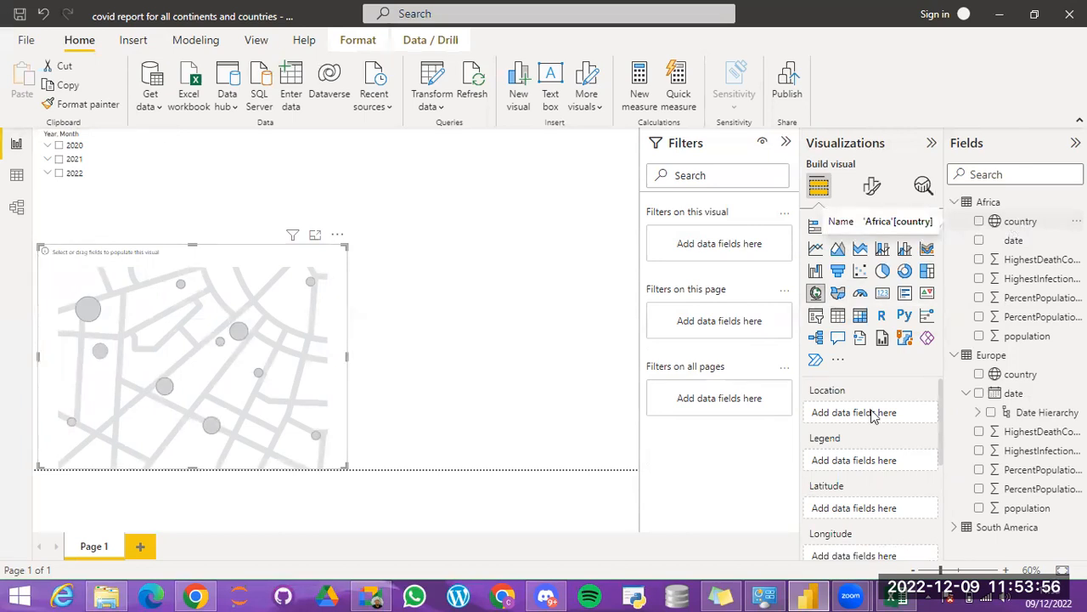
# Step: Assign the Africa table's country field to both the map's Location and Legend
pyautogui.moveTo(871, 414); pyautogui.dragTo(1030, 133)
pyautogui.click(1019, 219)
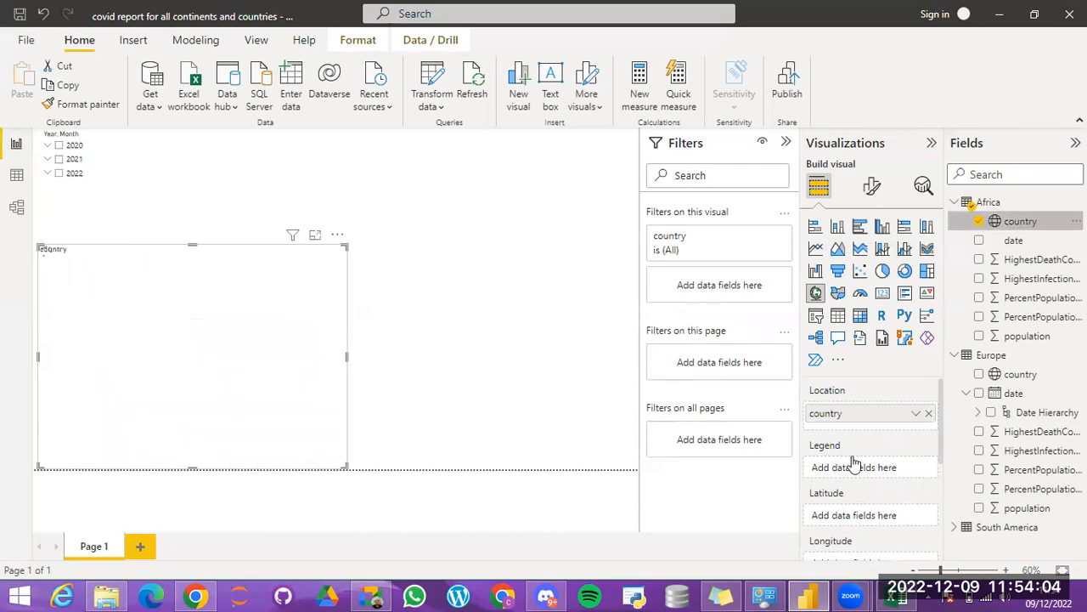
pyautogui.moveTo(868, 465)
pyautogui.mouseDown()
pyautogui.moveTo(881, 470)
pyautogui.moveTo(968, 214)
pyautogui.moveTo(859, 464)
pyautogui.moveTo(873, 467)
pyautogui.mouseUp()
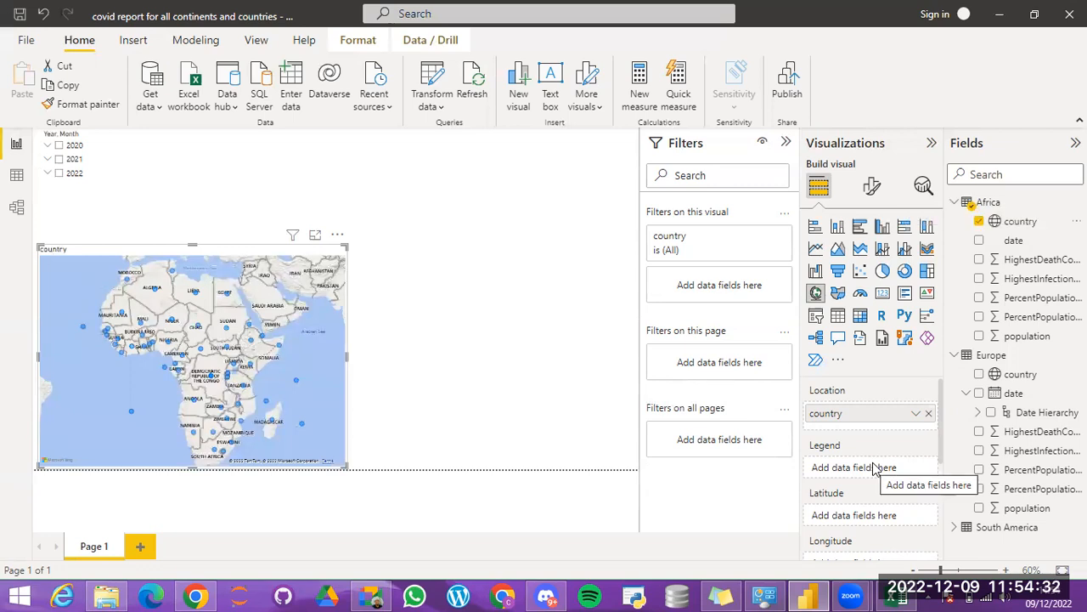
pyautogui.moveTo(1021, 226); pyautogui.dragTo(881, 475)
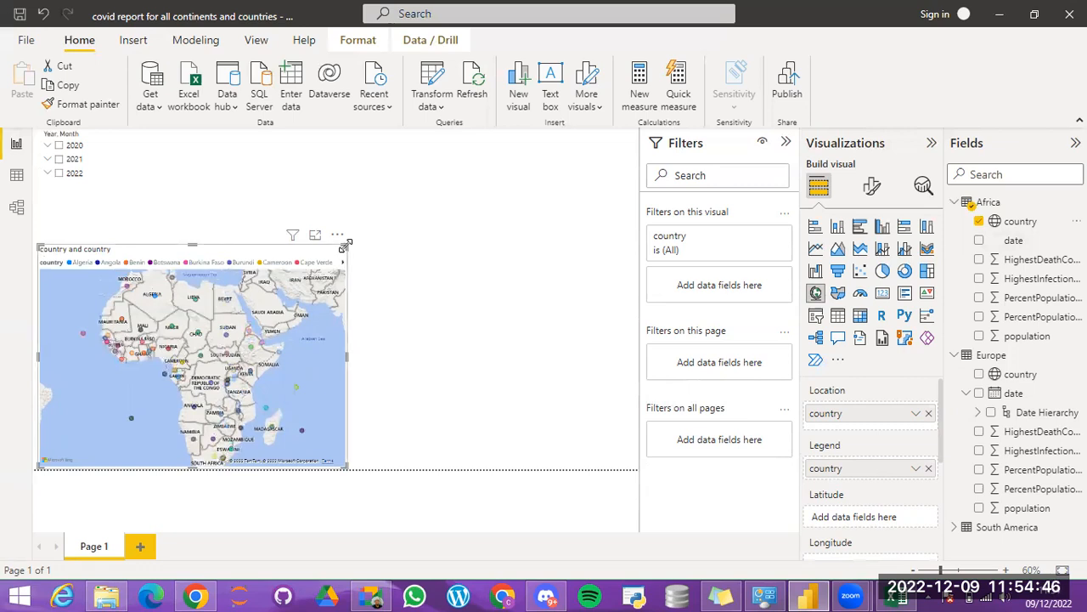
# Step: Make the Africa map narrower and taller, and shorten the date slicer so it sits just above the map
pyautogui.moveTo(346, 244); pyautogui.dragTo(302, 217)
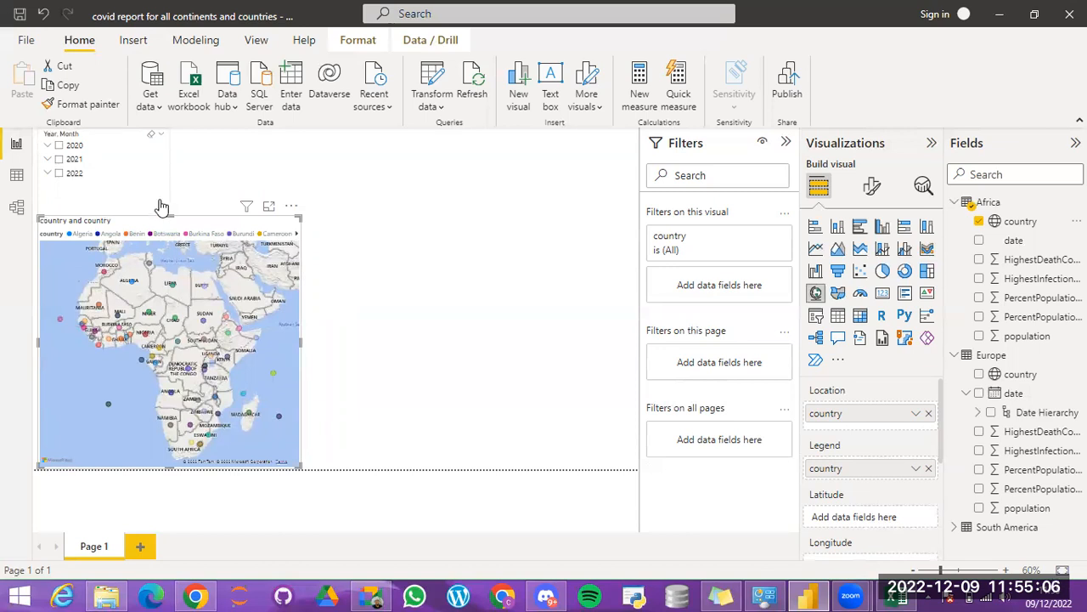
pyautogui.click(104, 222)
pyautogui.moveTo(102, 223); pyautogui.dragTo(100, 205)
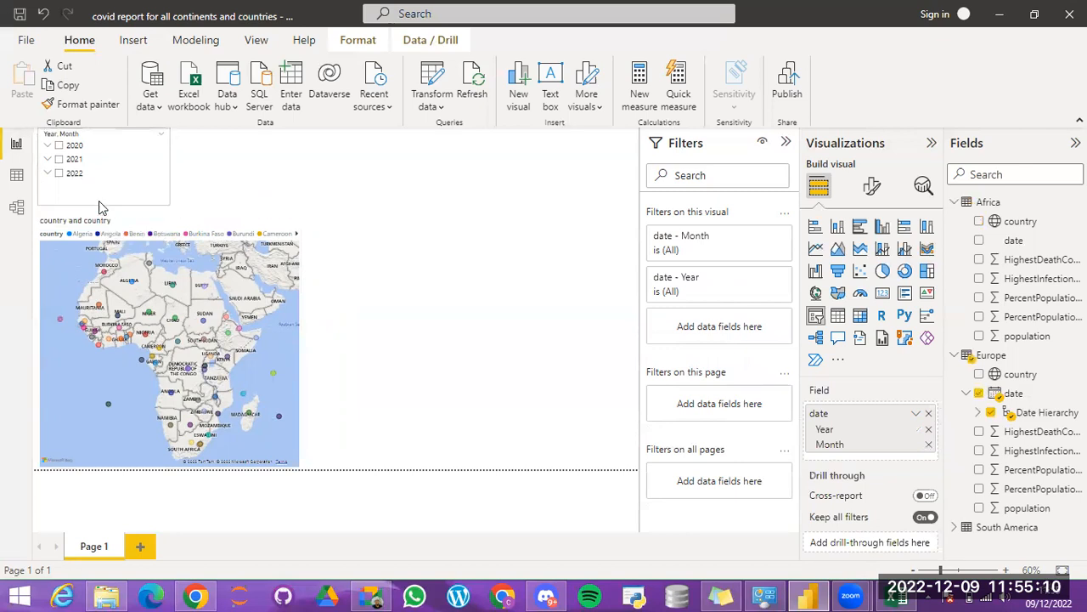
pyautogui.click(378, 334)
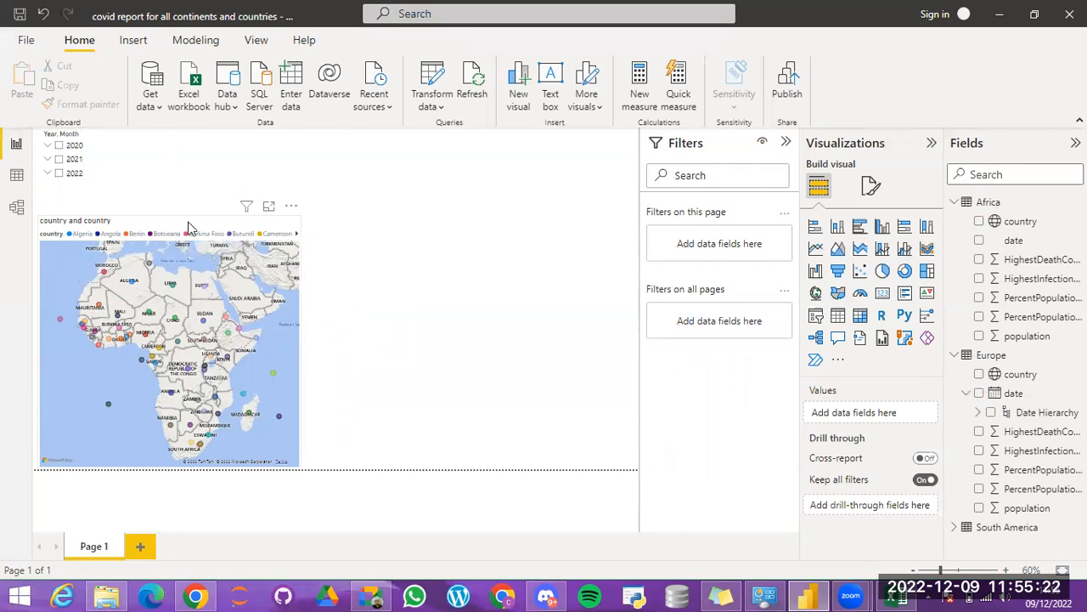
# Step: Turn off the legend and the title of the Africa map
pyautogui.click(161, 391)
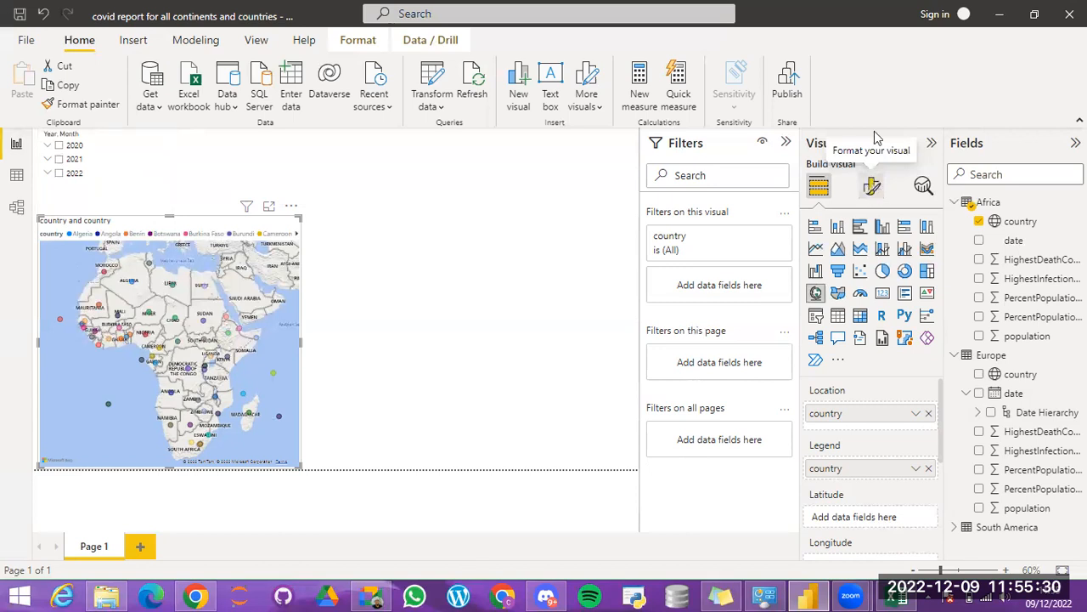
pyautogui.click(872, 189)
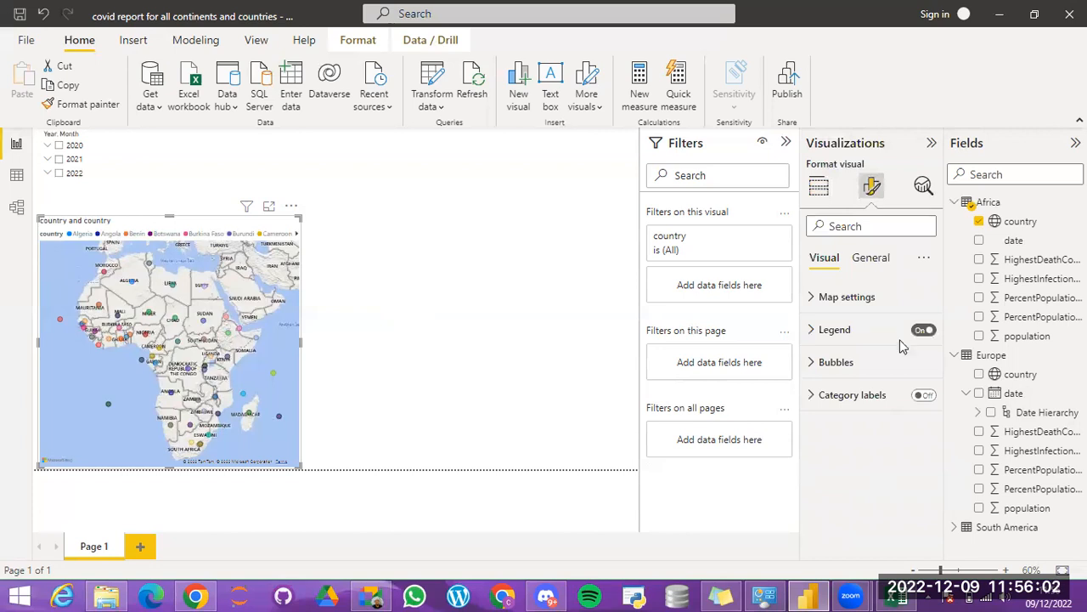
pyautogui.click(924, 332)
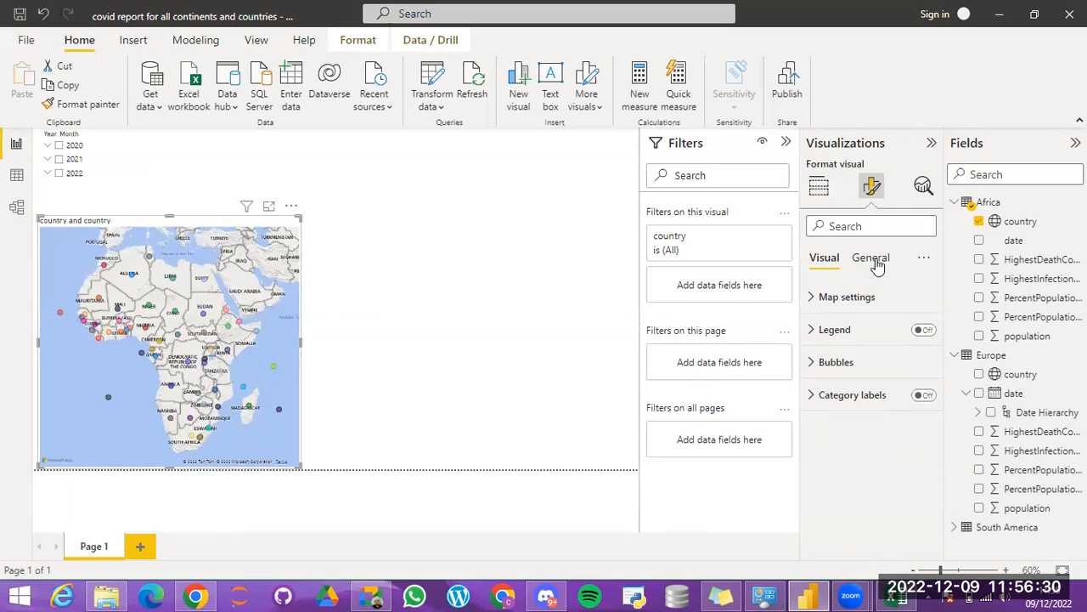
pyautogui.click(877, 263)
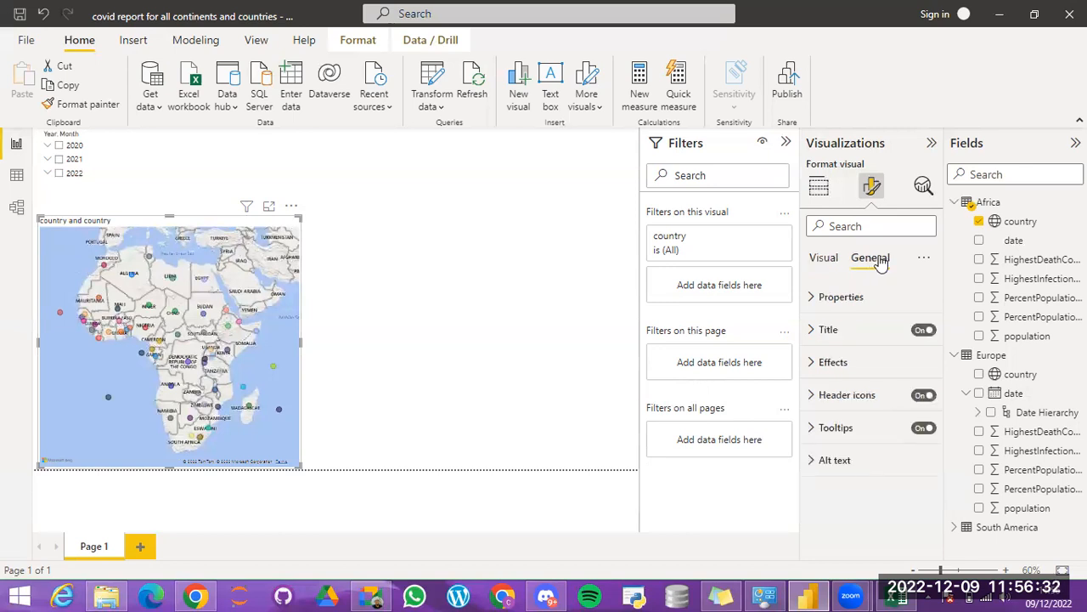
pyautogui.click(929, 334)
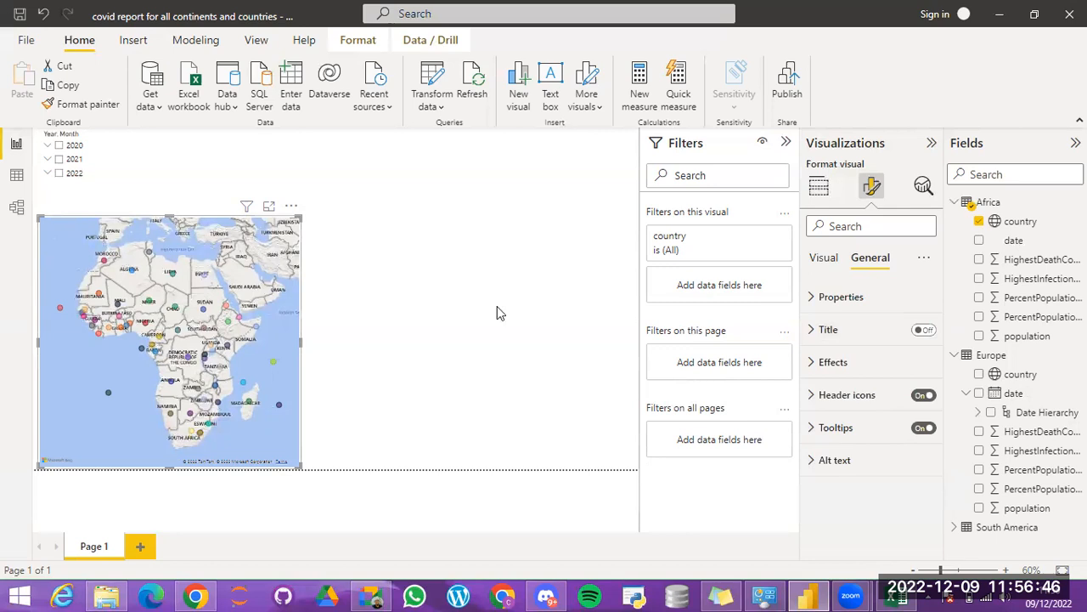
pyautogui.click(439, 312)
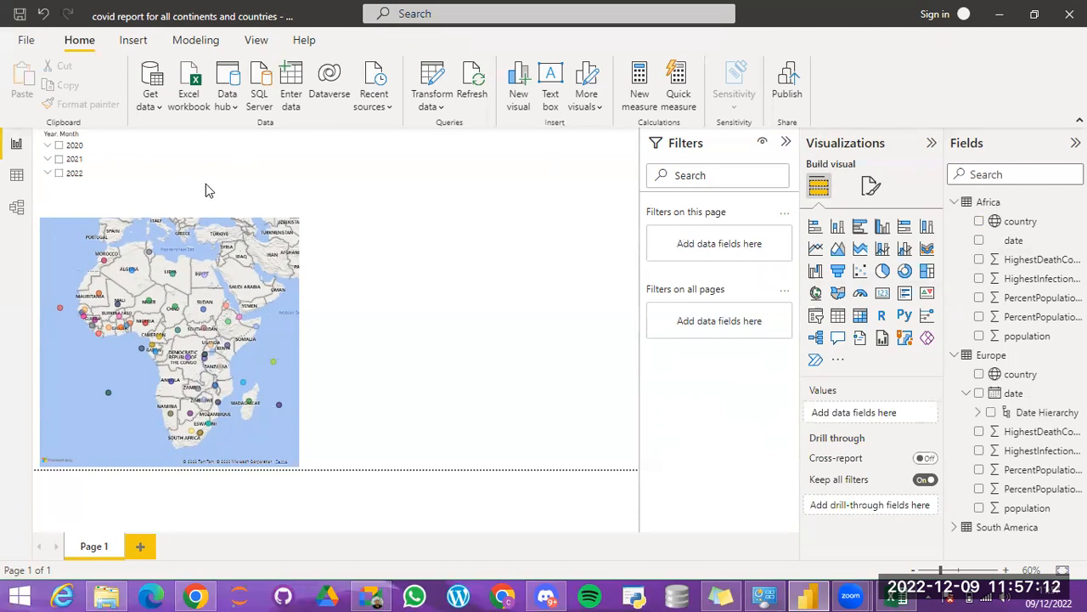
# Step: Add a Card visual and resize it to a narrow box directly beside the date slicer, above the map
pyautogui.click(884, 294)
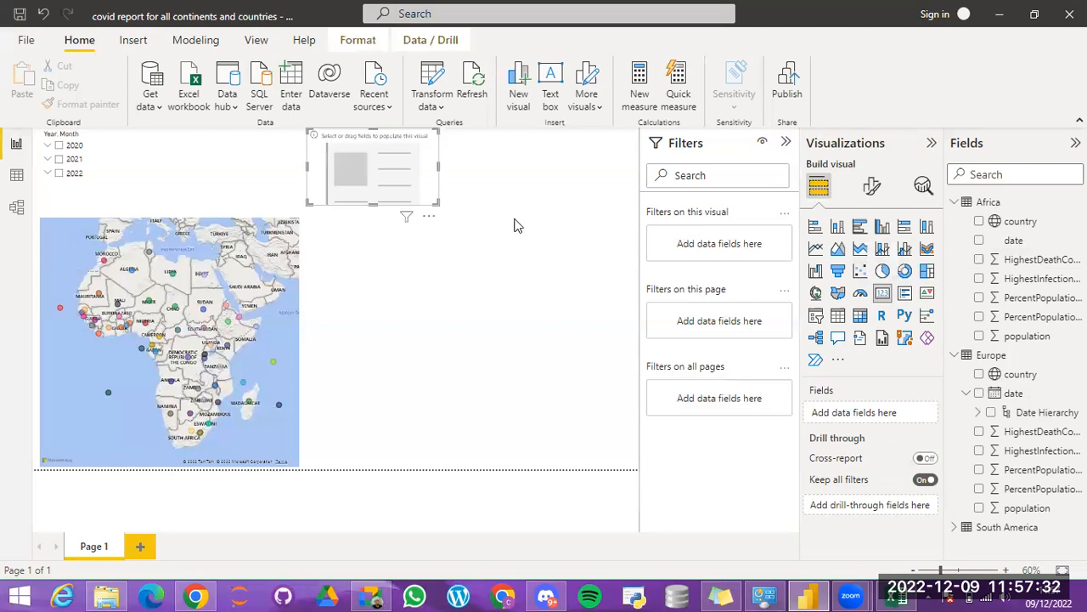
pyautogui.moveTo(308, 167); pyautogui.dragTo(118, 145)
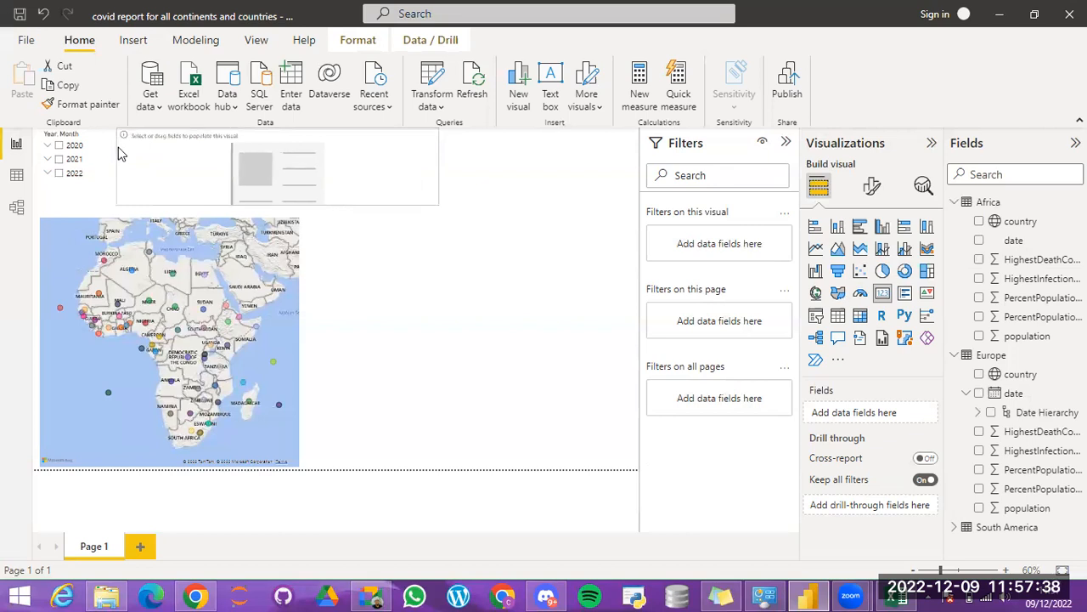
pyautogui.moveTo(437, 167); pyautogui.dragTo(232, 171)
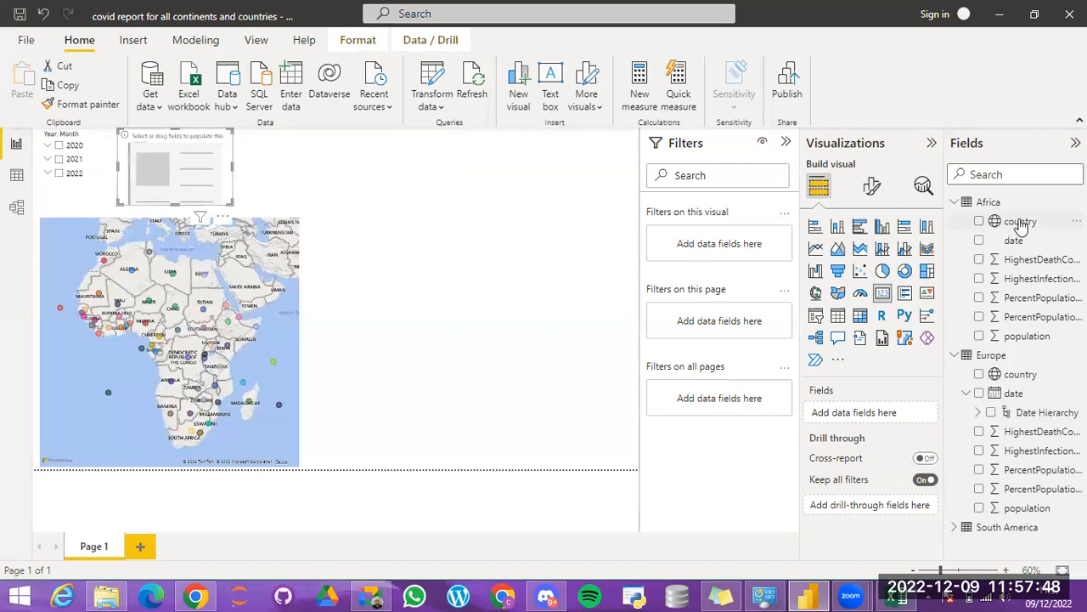
# Step: Assign the Africa table's country field to the card, try Count, and set its aggregation to Count (Distinct)
pyautogui.moveTo(1022, 223); pyautogui.dragTo(878, 415)
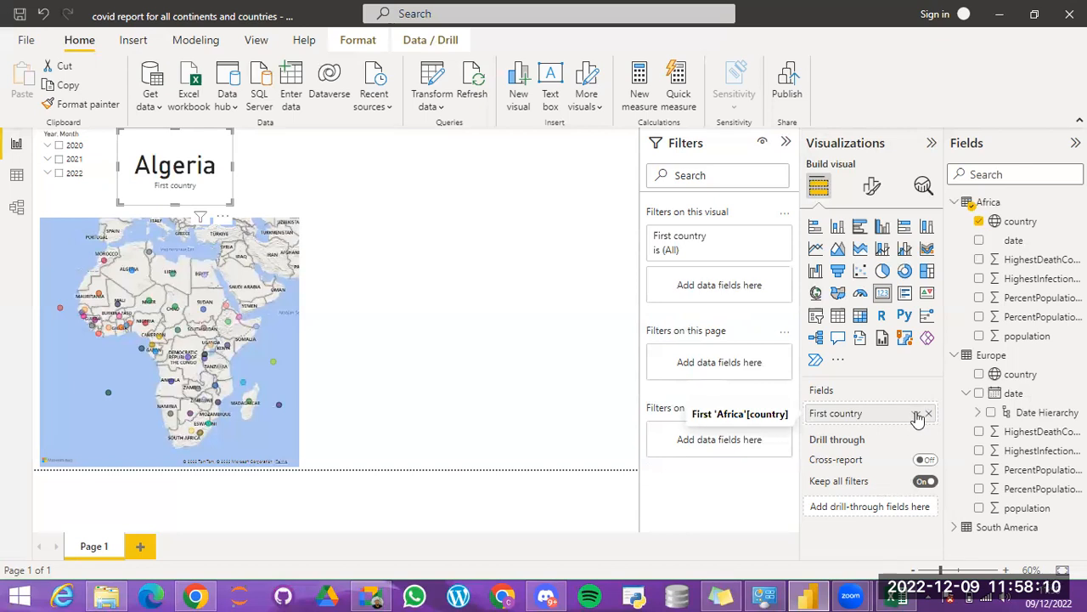
pyautogui.click(917, 415)
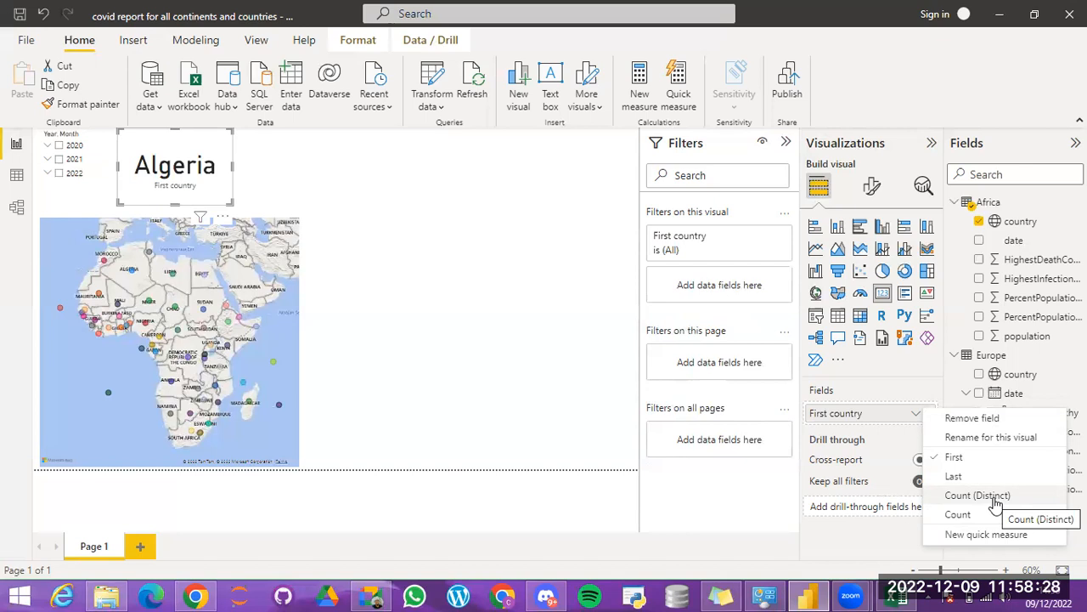
pyautogui.click(969, 520)
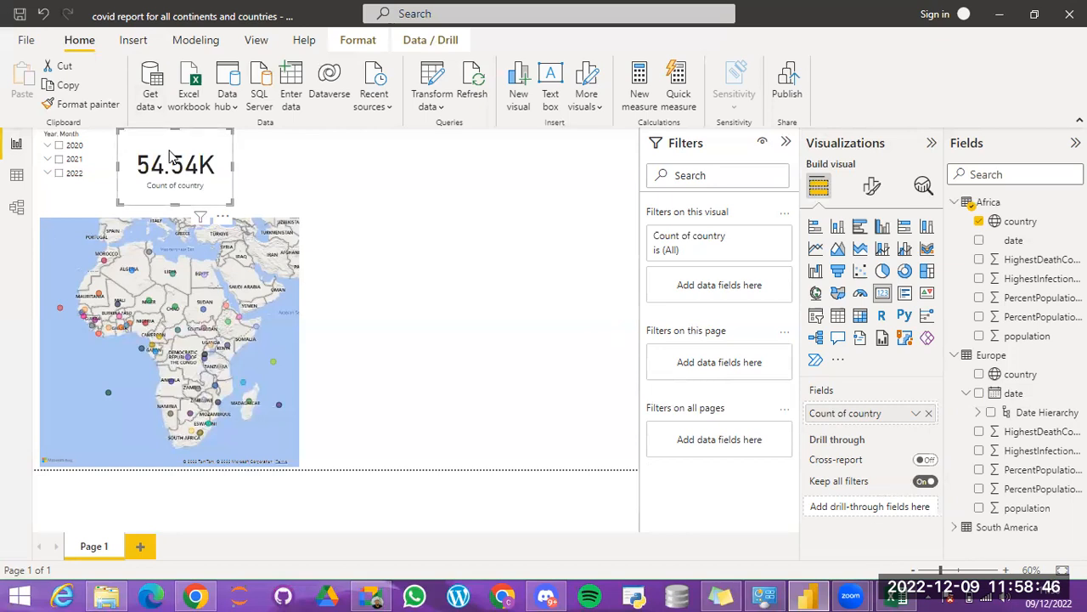
pyautogui.click(915, 414)
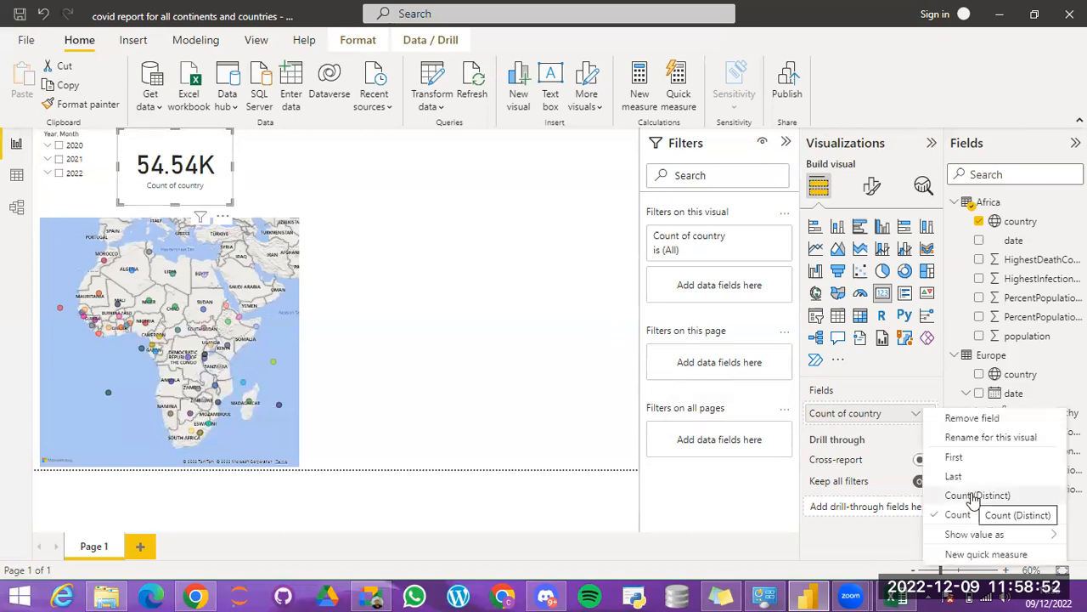
pyautogui.click(974, 496)
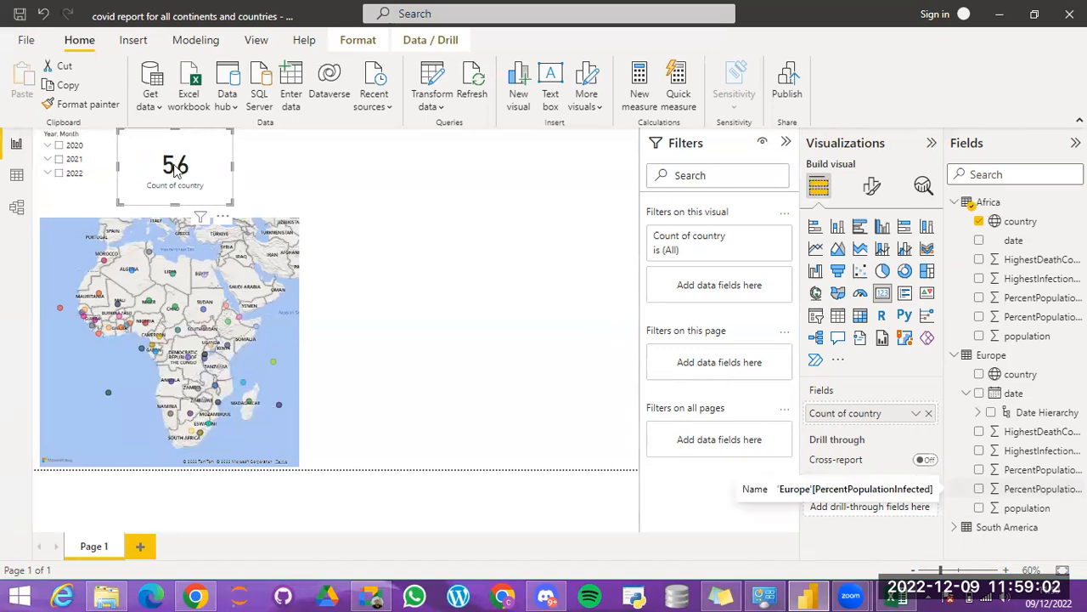
pyautogui.click(274, 189)
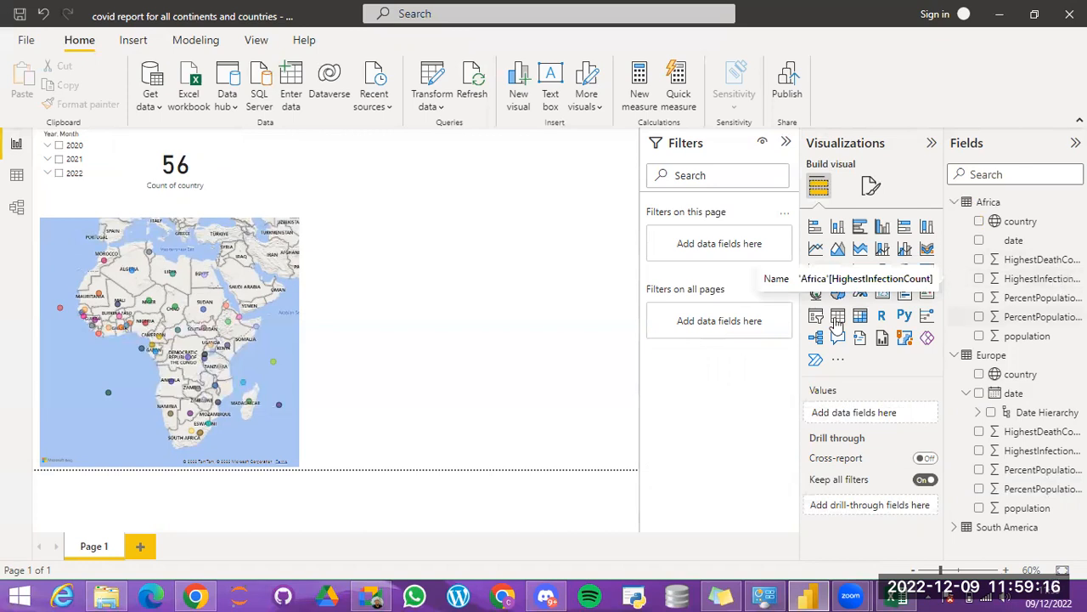
# Step: Add a second Card visual and place it next to the country count card
pyautogui.click(882, 294)
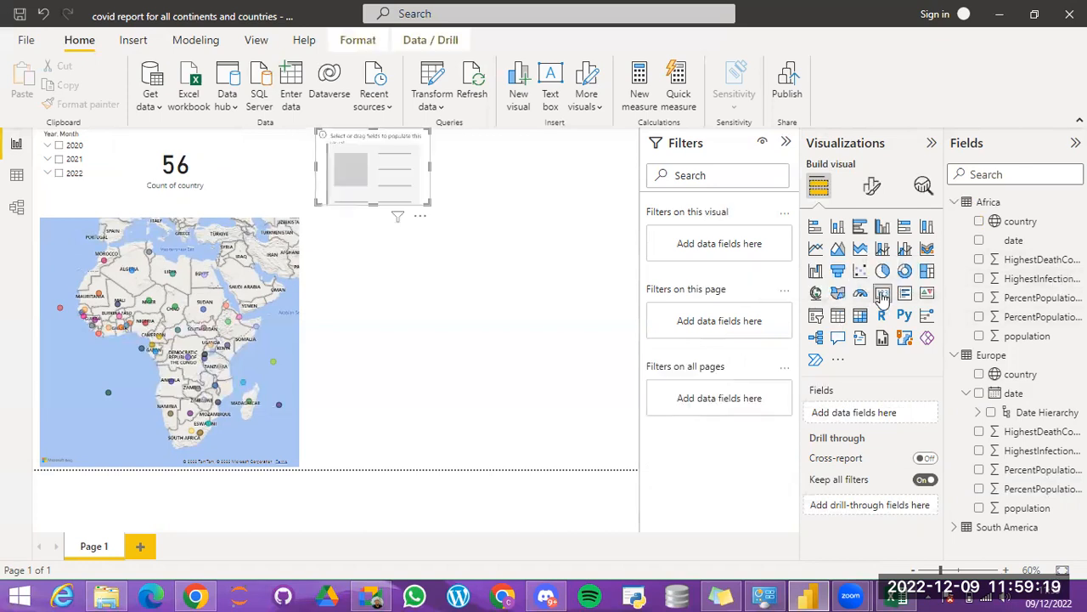
pyautogui.click(380, 176)
pyautogui.moveTo(380, 177); pyautogui.dragTo(308, 174)
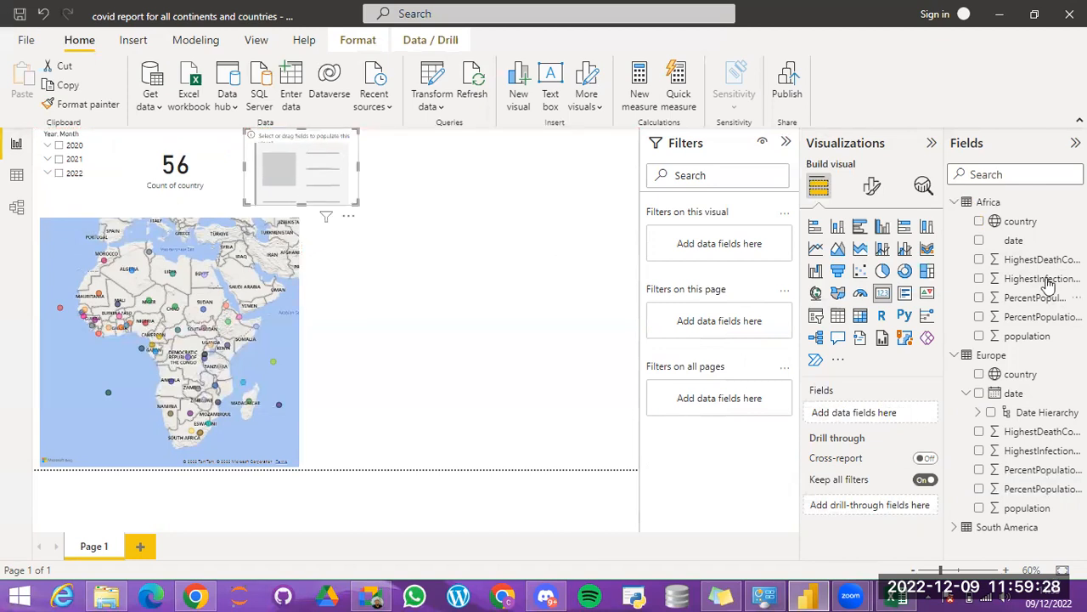
# Step: Assign the Africa table's HighestInfectionCount field to the second card and aggregate it as Maximum
pyautogui.moveTo(1046, 287); pyautogui.dragTo(882, 418)
pyautogui.moveTo(1030, 288); pyautogui.dragTo(883, 417)
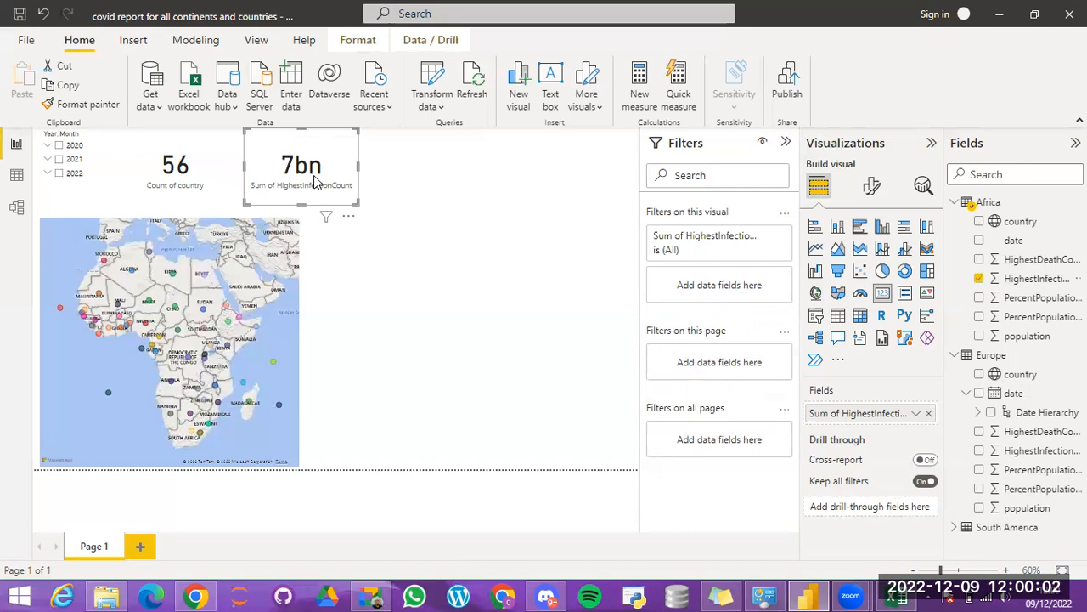
pyautogui.click(916, 416)
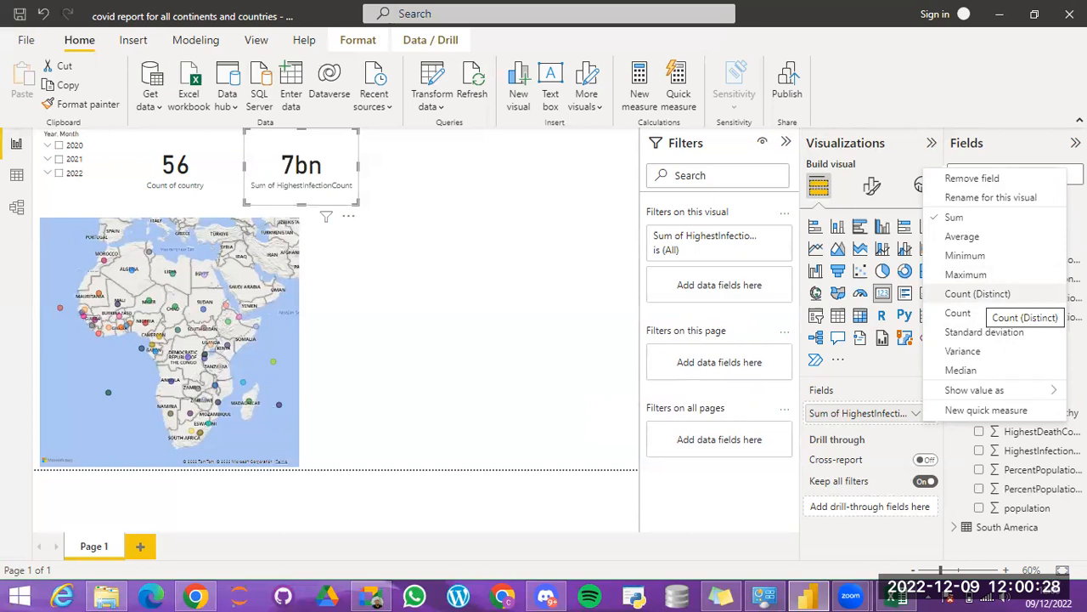
pyautogui.click(765, 593)
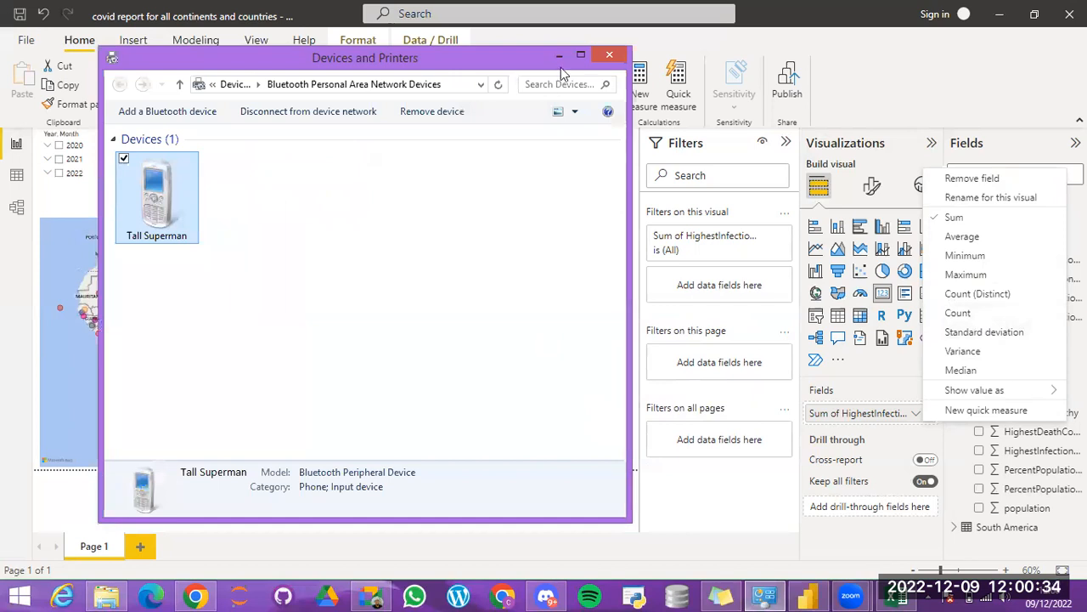
pyautogui.click(980, 363)
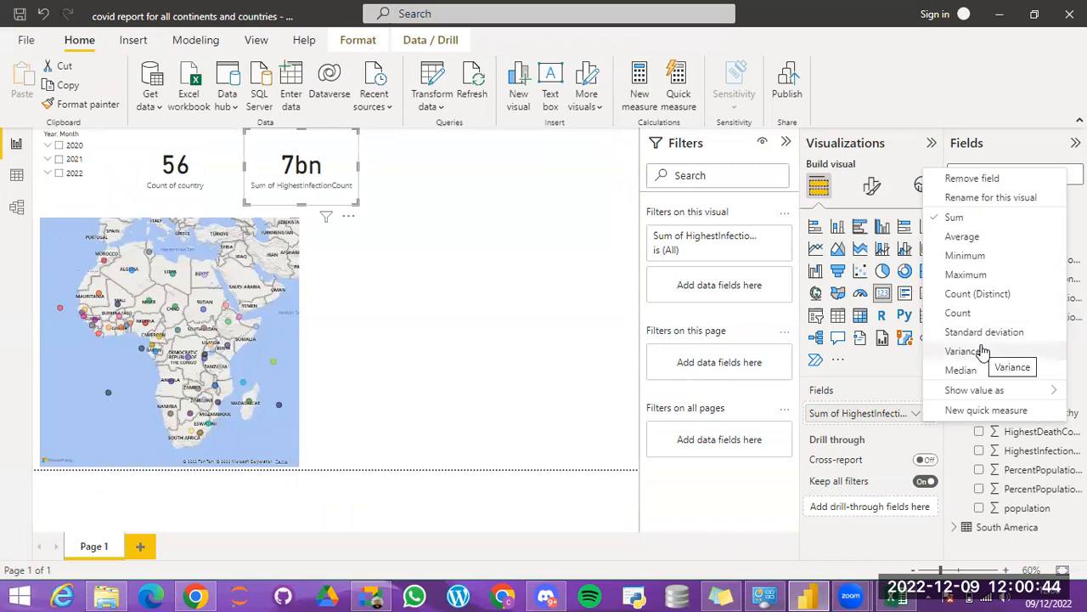
pyautogui.click(966, 274)
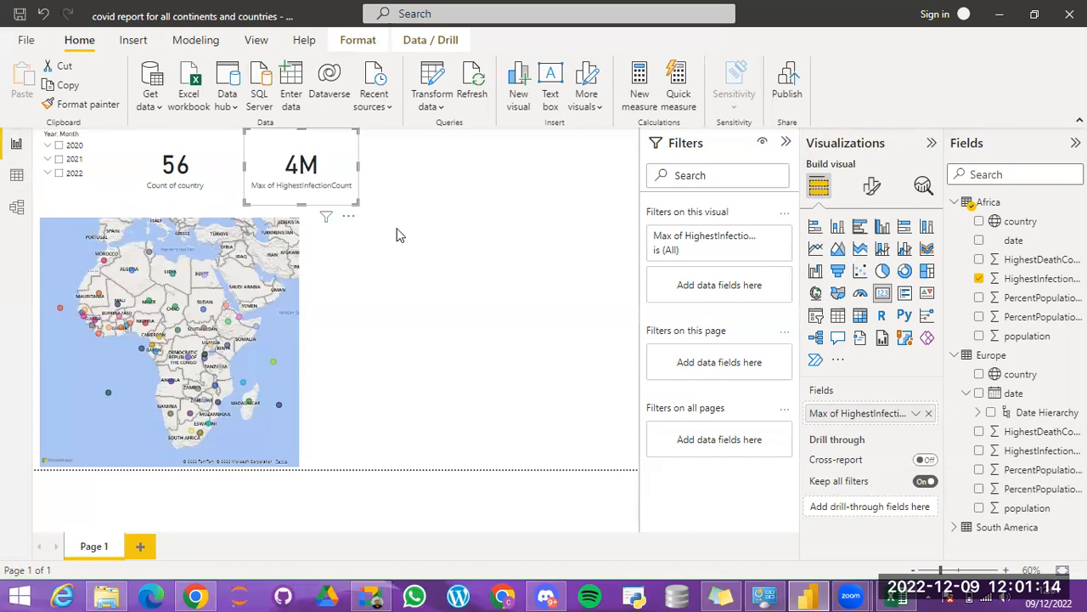
pyautogui.click(444, 201)
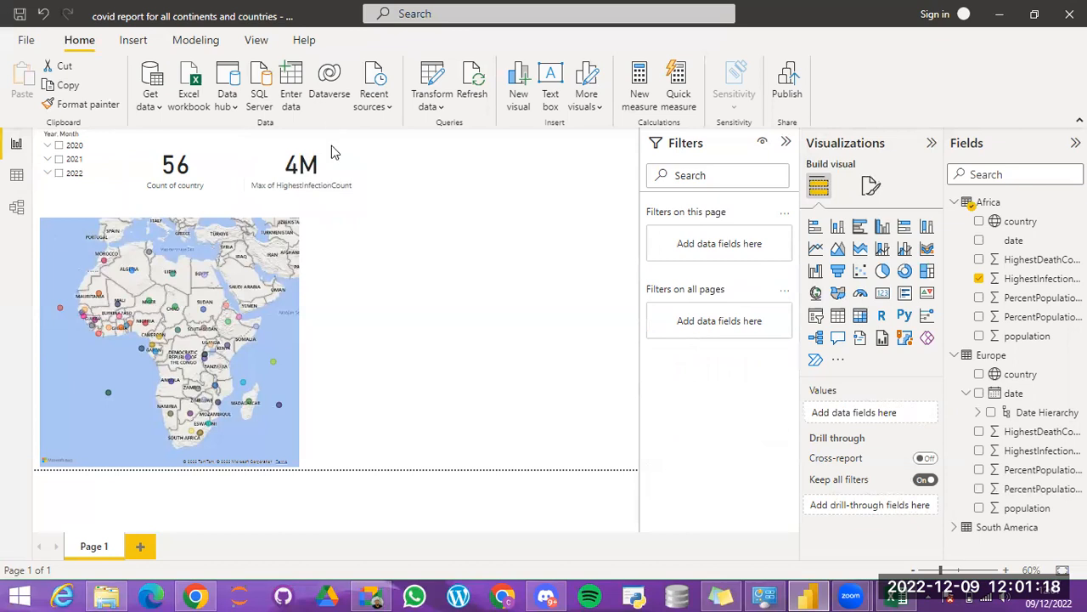
# Step: Add a third Card visual, shrink it to a small box, and place it beside the infection count card
pyautogui.click(884, 295)
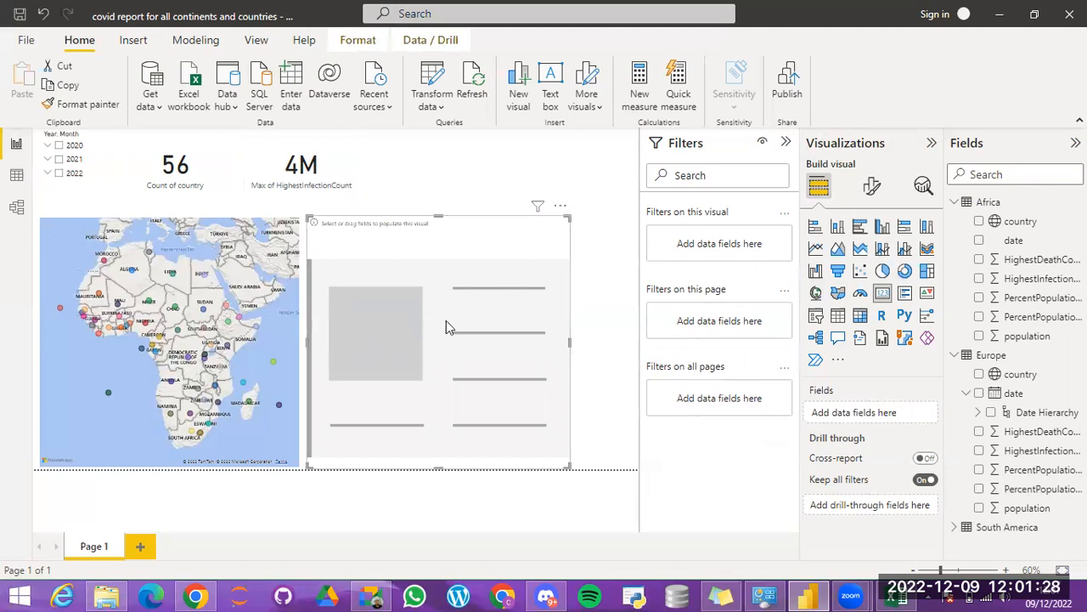
pyautogui.moveTo(438, 466); pyautogui.dragTo(441, 310)
pyautogui.moveTo(569, 262); pyautogui.dragTo(450, 276)
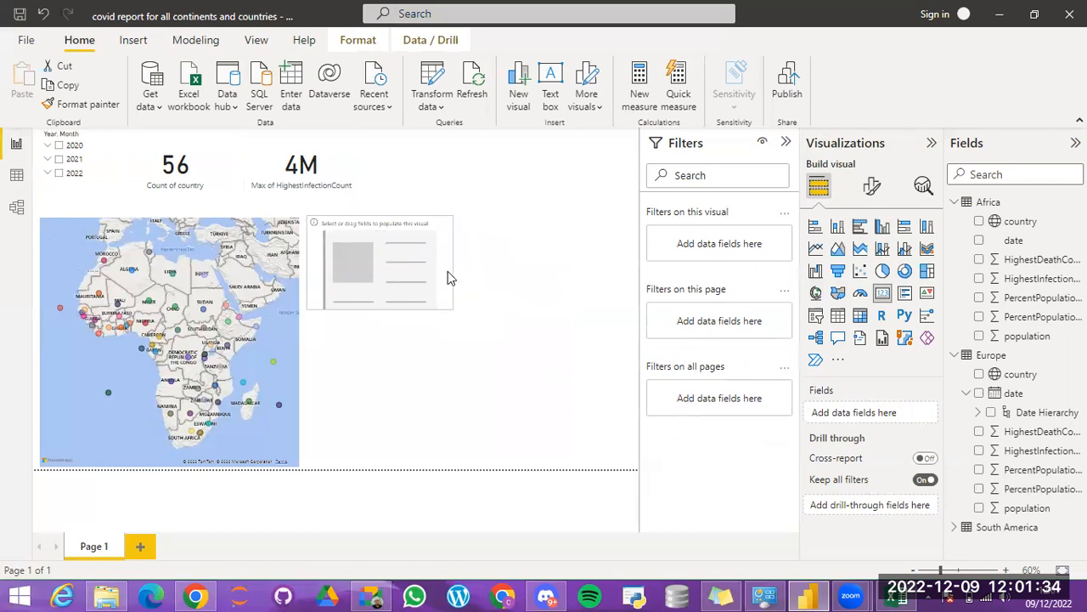
pyautogui.moveTo(396, 252); pyautogui.dragTo(435, 161)
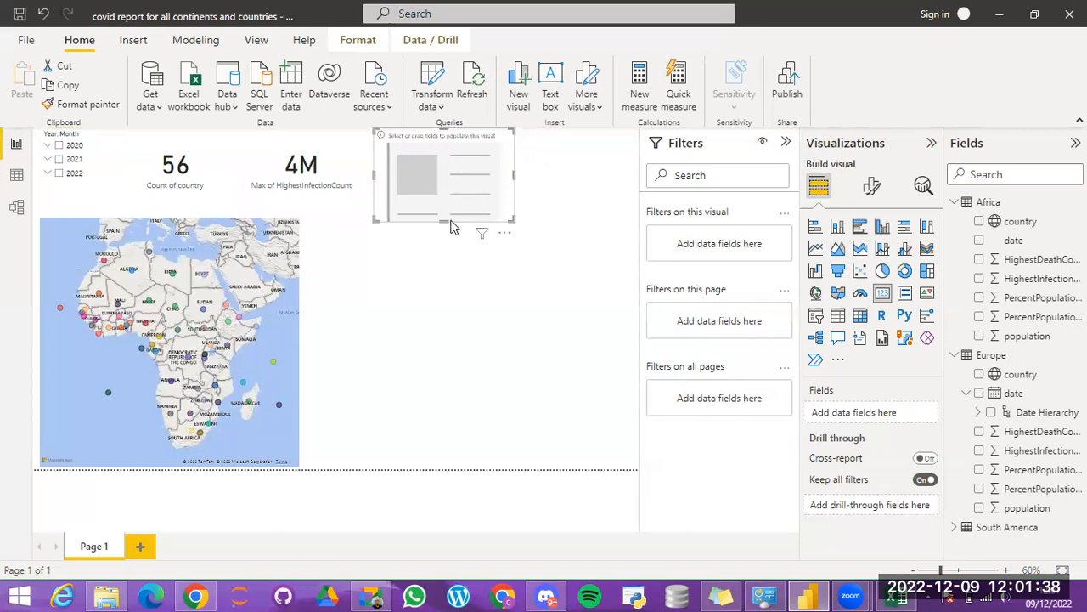
pyautogui.moveTo(450, 225); pyautogui.dragTo(449, 222)
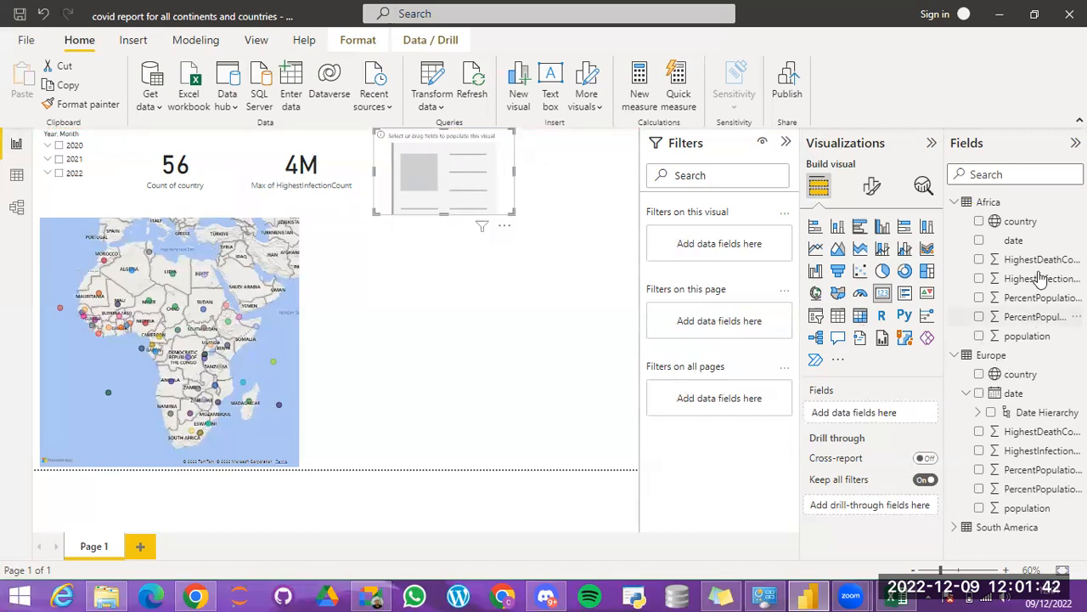
# Step: Show the Maximum of the Africa table's HighestDeathCount on the third card and shorten the card to match its neighbours
pyautogui.moveTo(1047, 265); pyautogui.dragTo(901, 417)
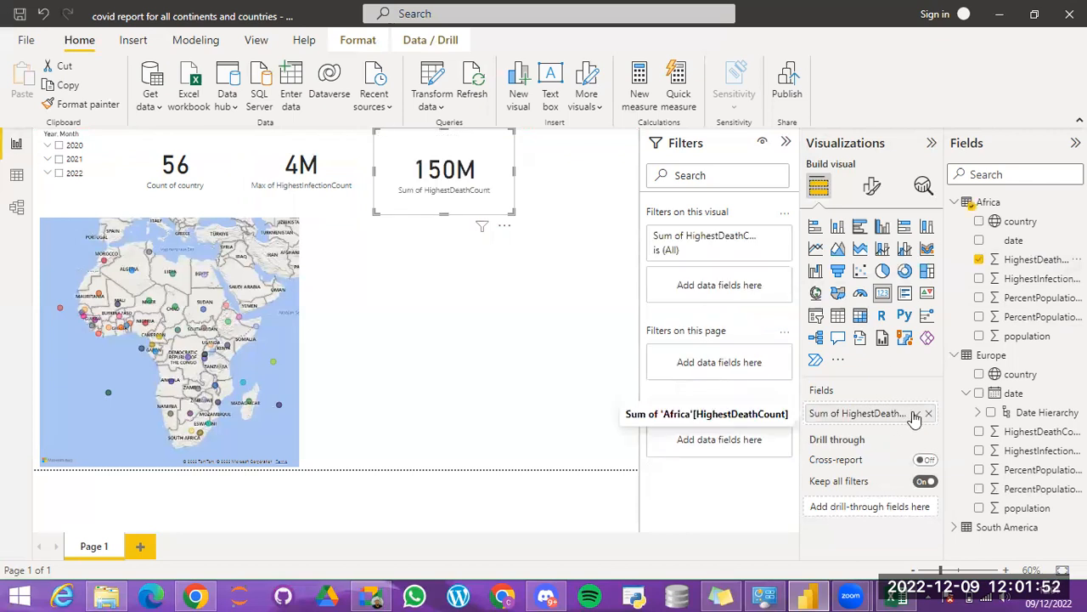
pyautogui.click(915, 414)
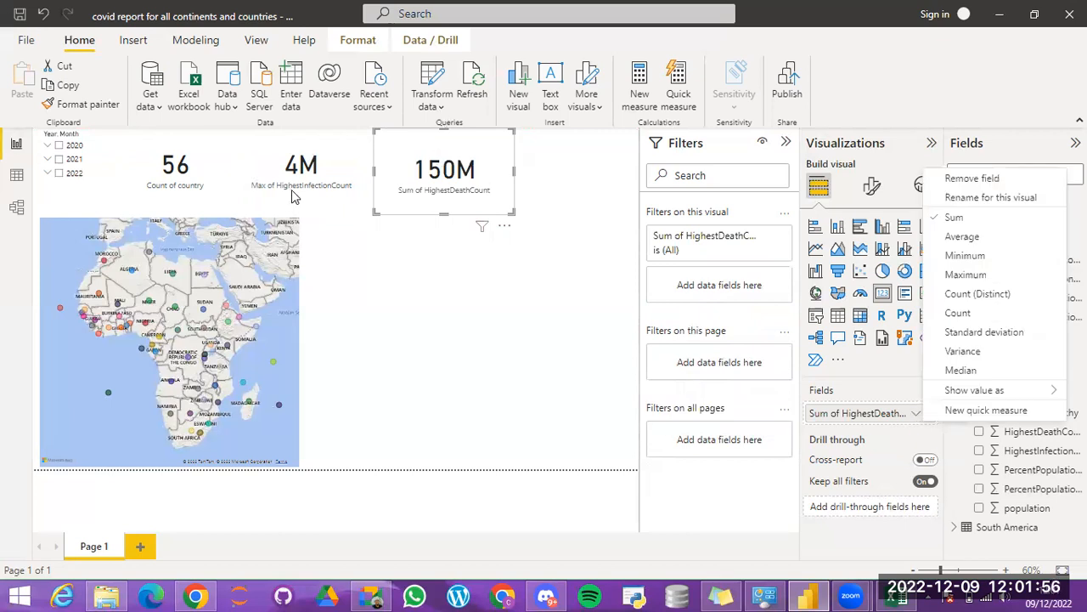
pyautogui.click(968, 274)
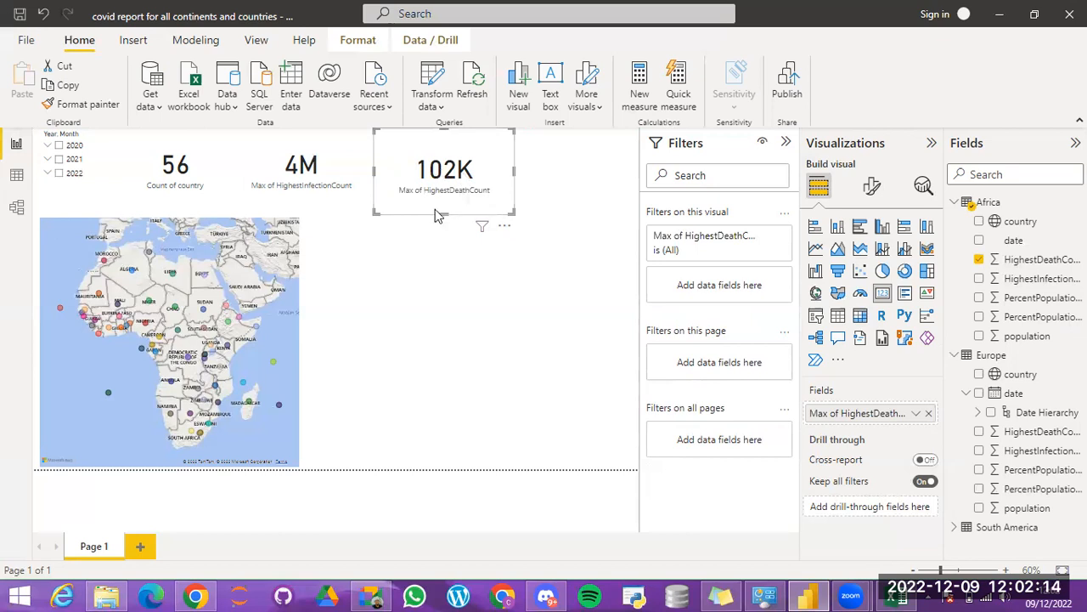
pyautogui.moveTo(443, 211); pyautogui.dragTo(446, 208)
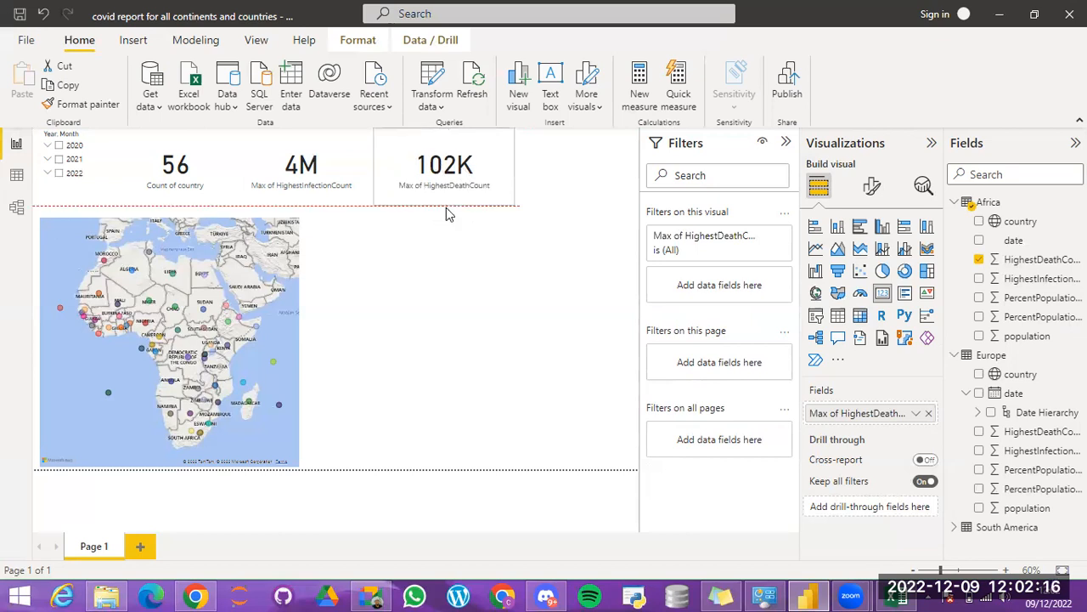
# Step: Try Count as the aggregation of HighestDeathCount on the third card, then switch it to Sum
pyautogui.click(916, 415)
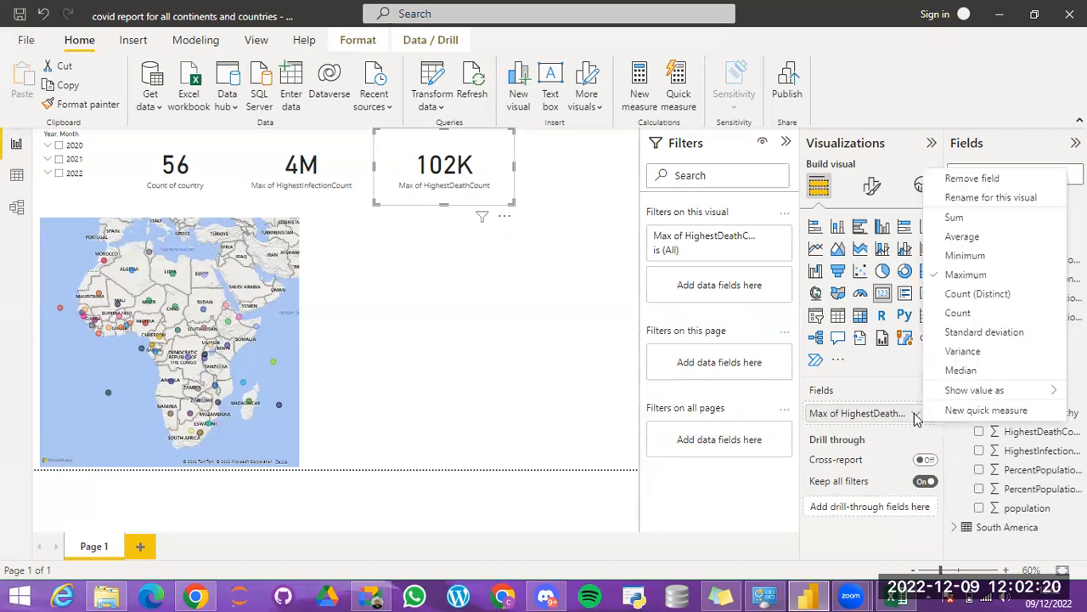
pyautogui.click(981, 314)
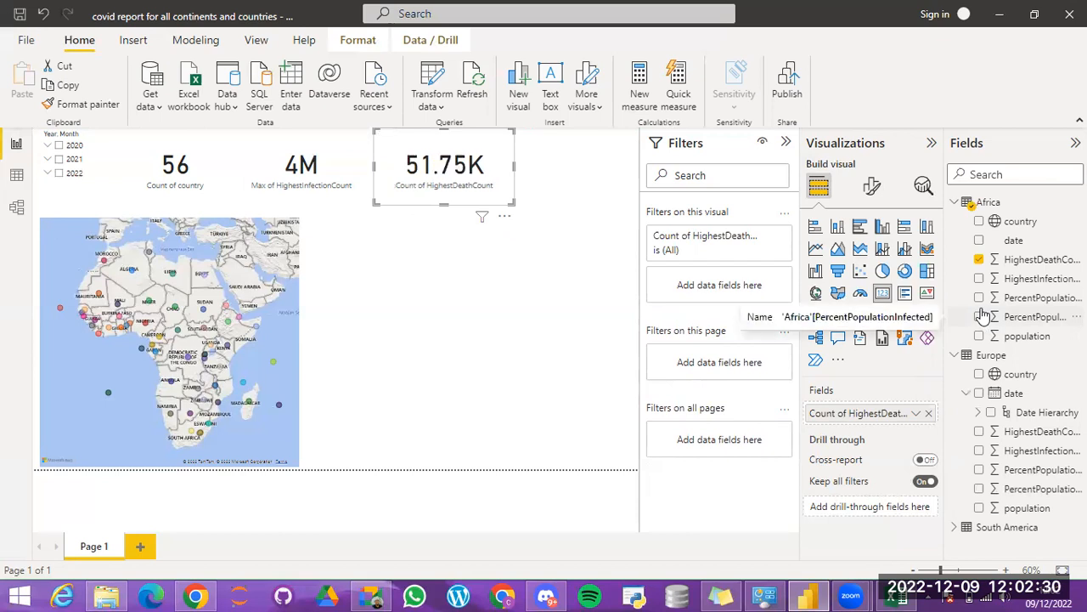
pyautogui.click(917, 413)
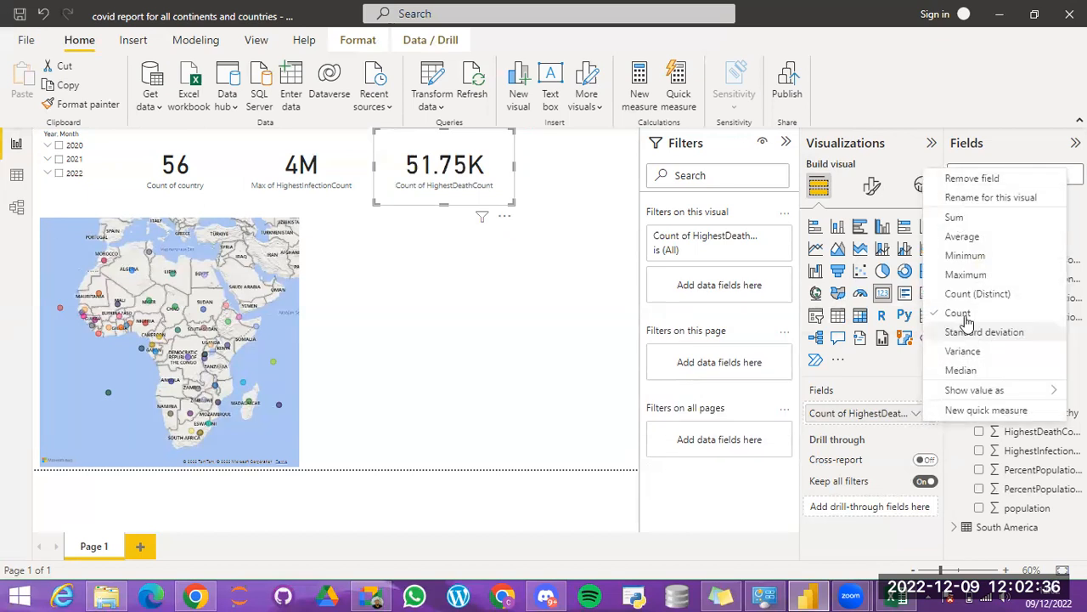
pyautogui.click(961, 218)
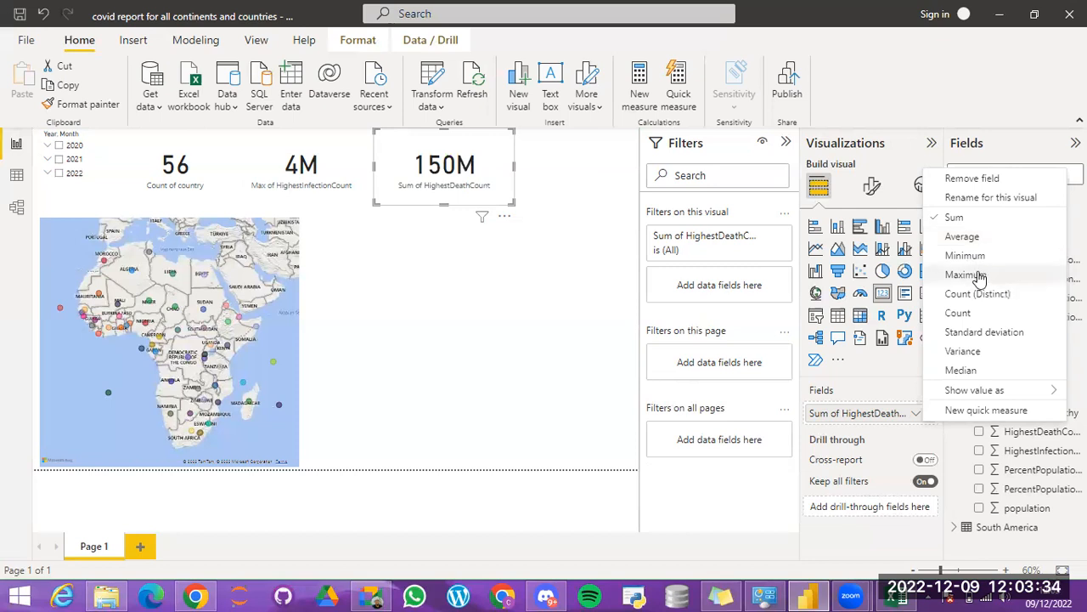
# Step: Set the third card's HighestDeathCount aggregation to Maximum
pyautogui.click(976, 275)
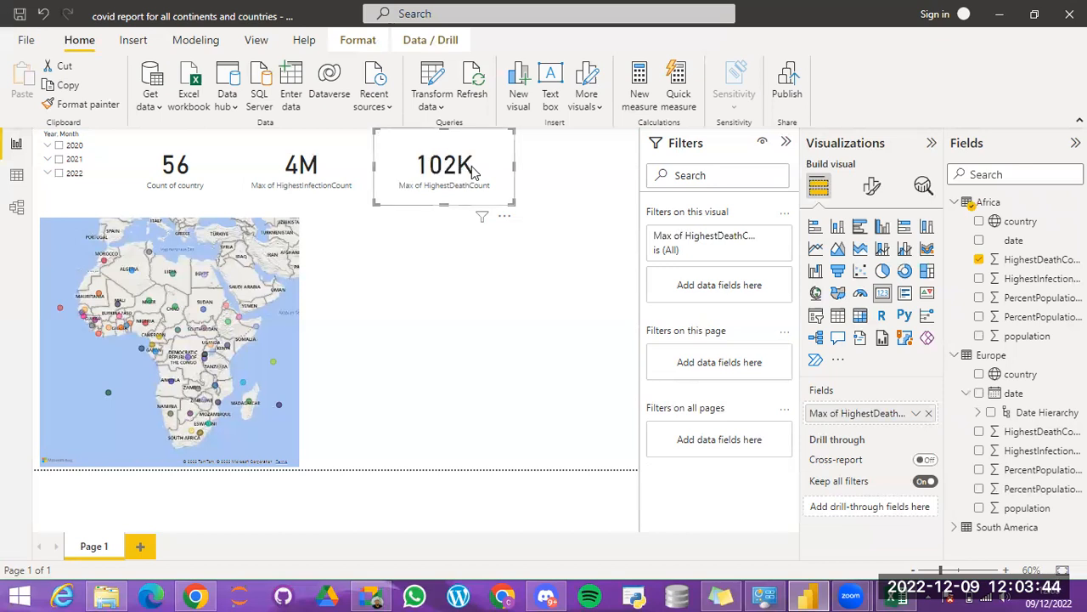
# Step: Filter the report by 2020, 2021 and 2022 in turn with the date slicer to compare the card values
pyautogui.click(59, 146)
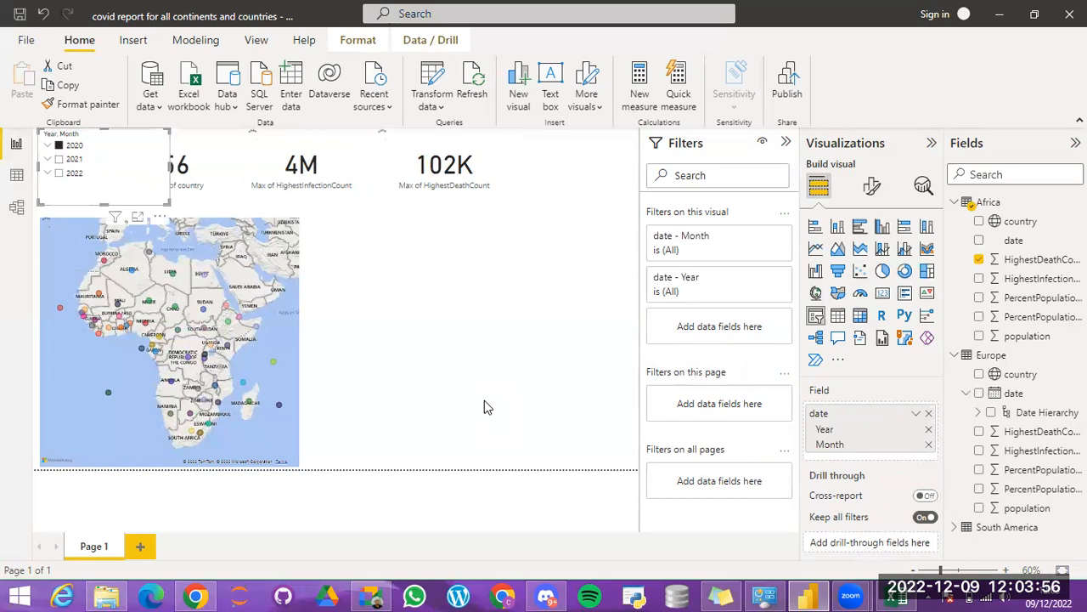
pyautogui.click(388, 168)
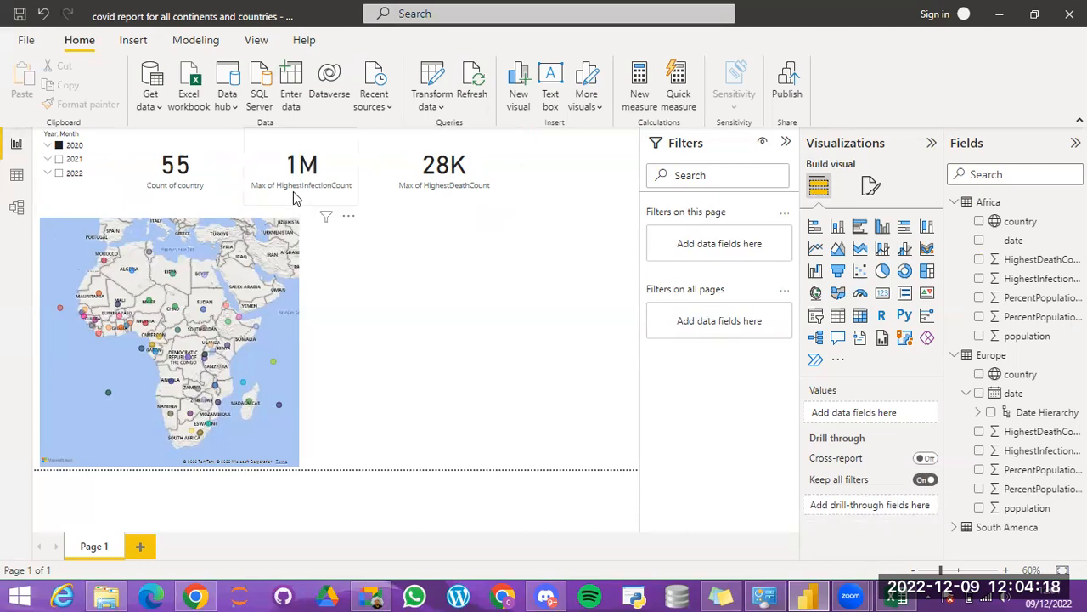
pyautogui.click(58, 159)
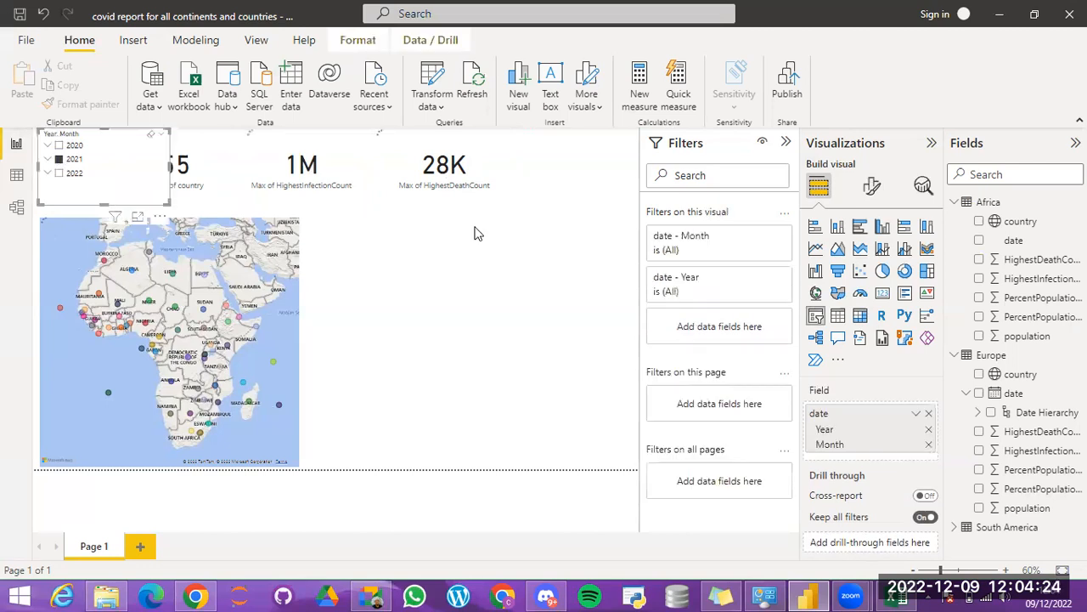
pyautogui.click(356, 296)
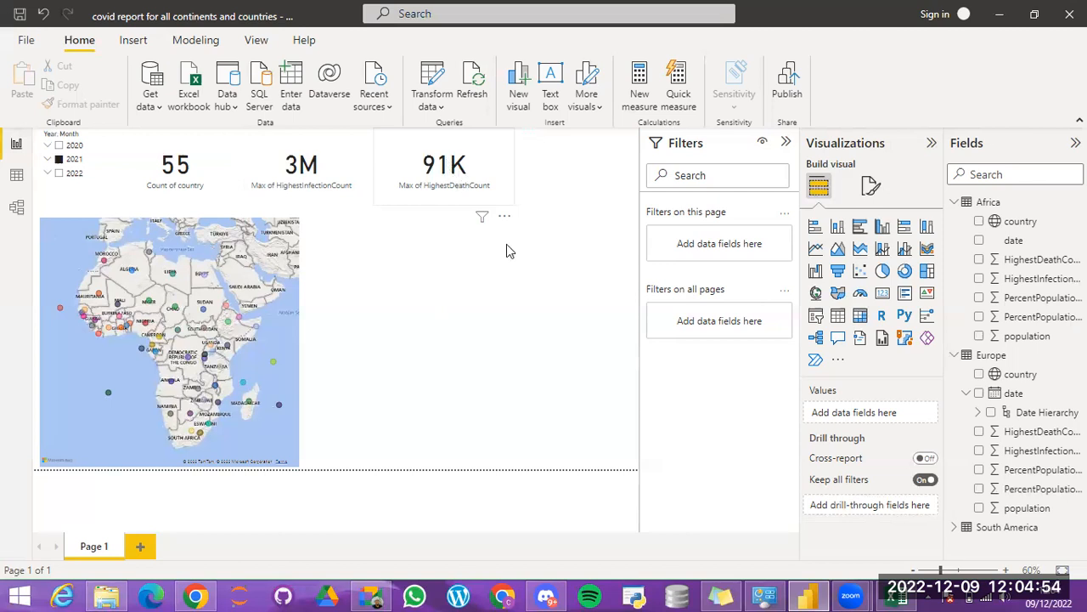
pyautogui.click(59, 175)
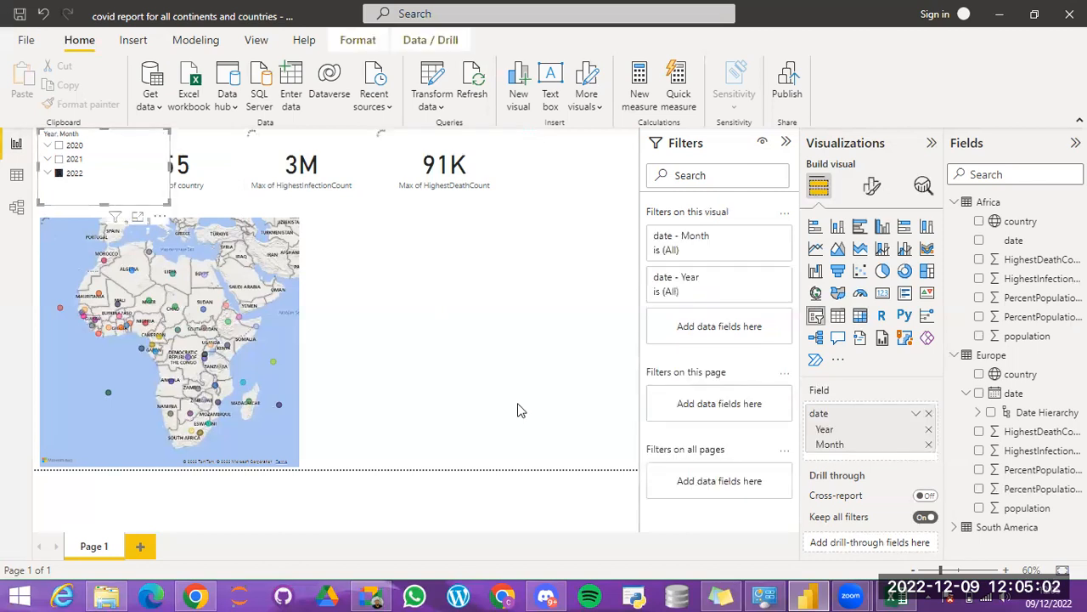
pyautogui.click(180, 194)
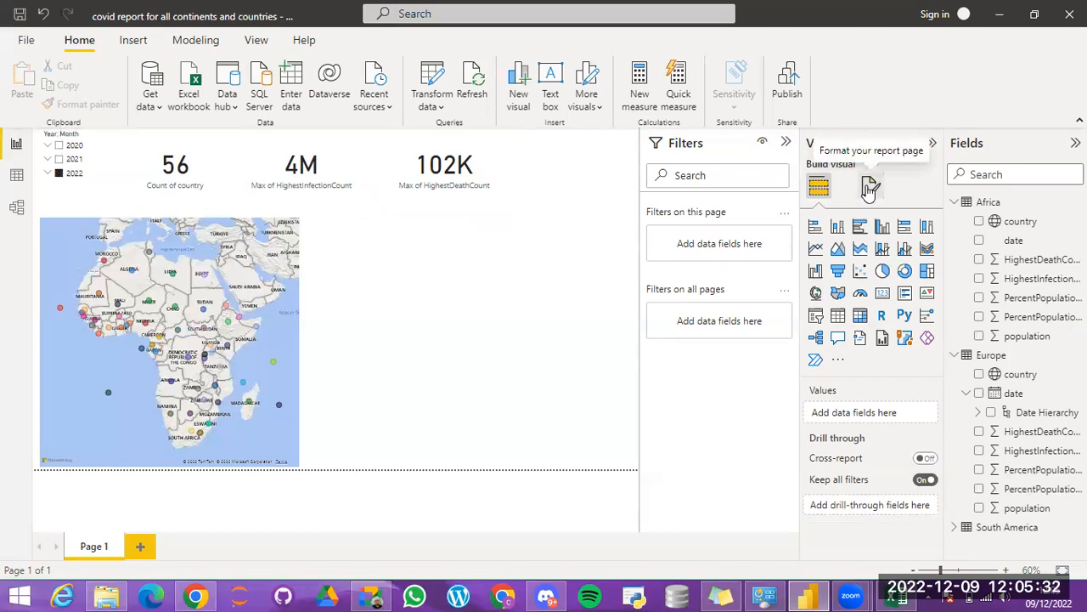
# Step: Turn on Multi-select with CTRL and the "Select all" option for the date slicer, and select all years
pyautogui.click(114, 161)
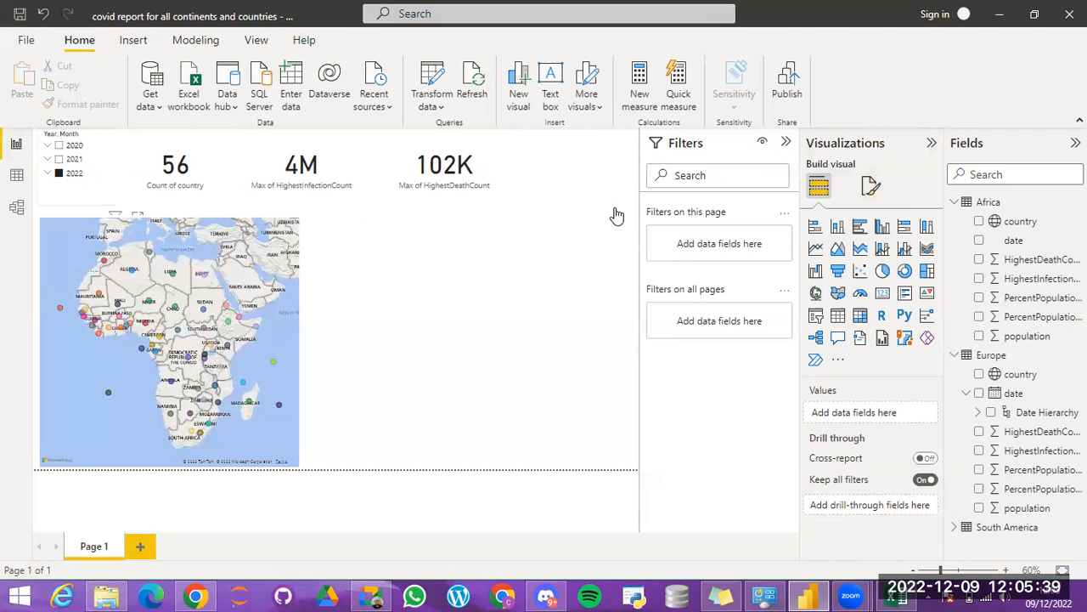
pyautogui.click(871, 189)
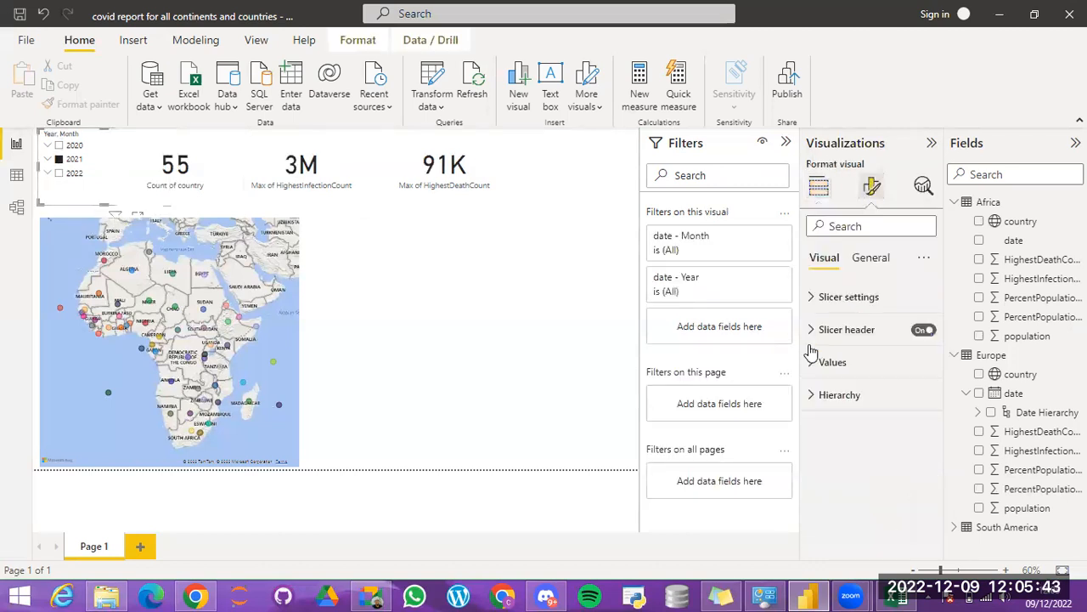
pyautogui.click(811, 299)
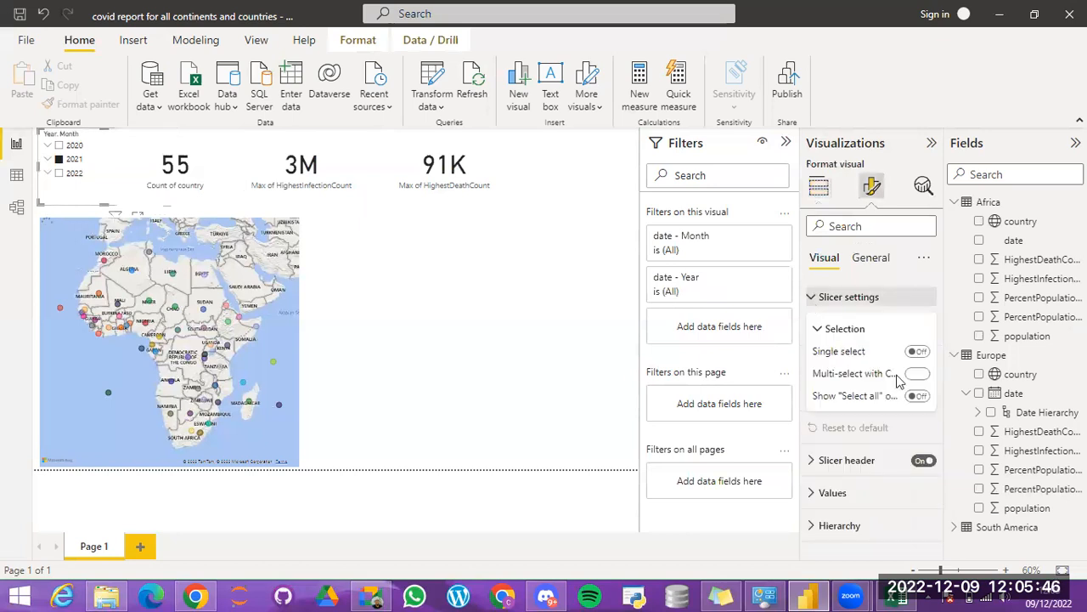
pyautogui.click(916, 375)
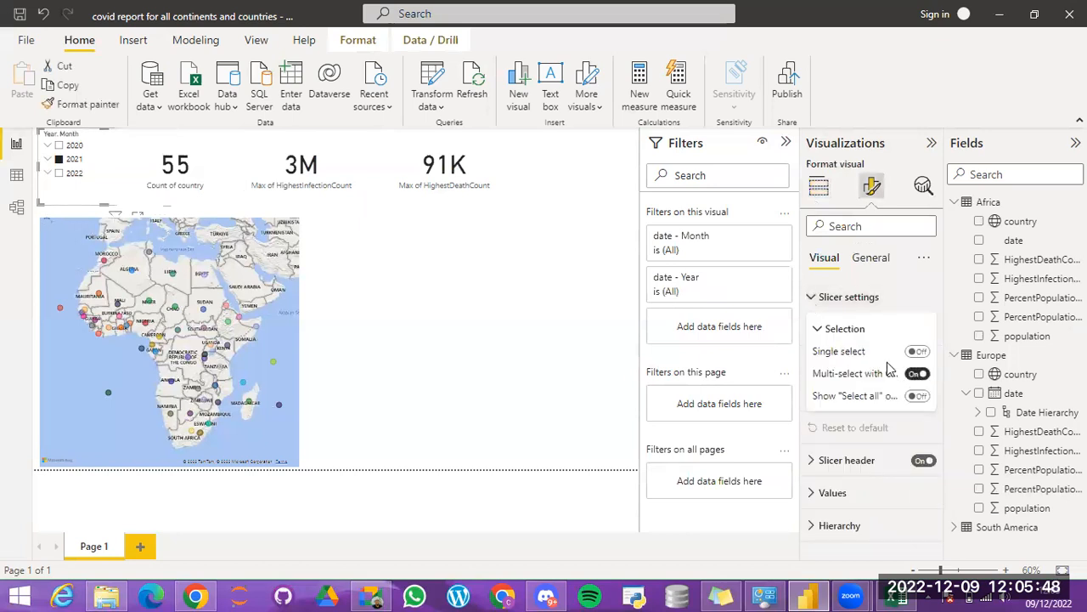
pyautogui.click(915, 396)
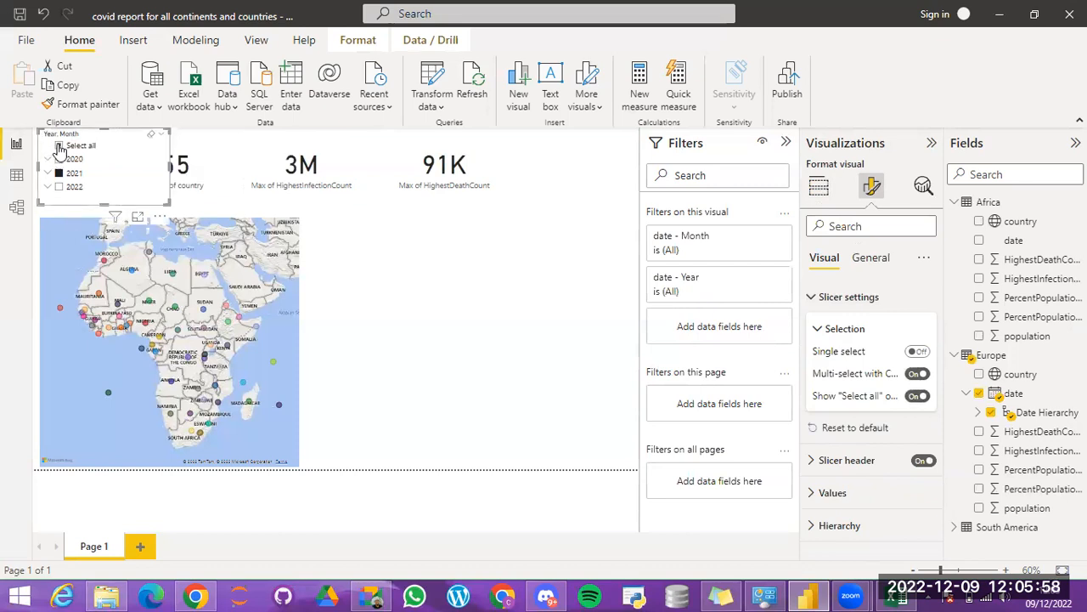
pyautogui.click(58, 145)
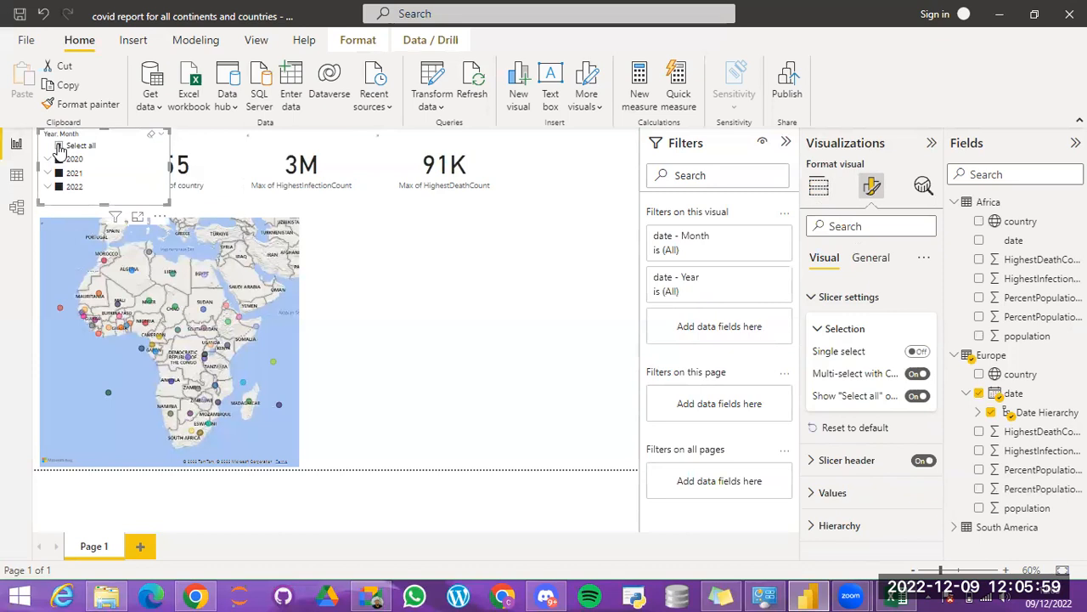
pyautogui.click(572, 387)
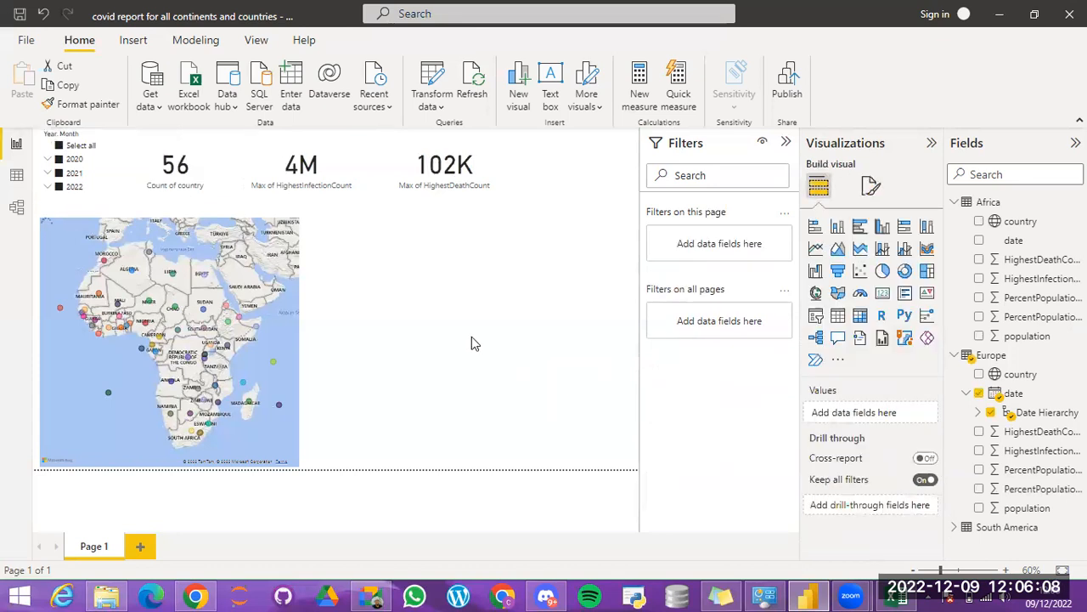
pyautogui.click(87, 204)
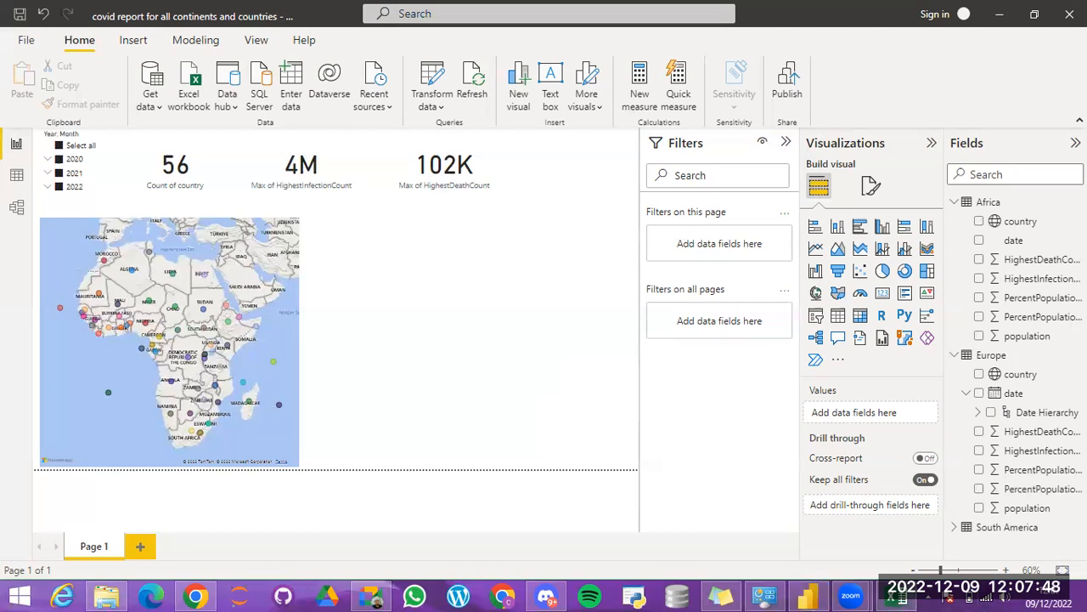
pyautogui.click(986, 597)
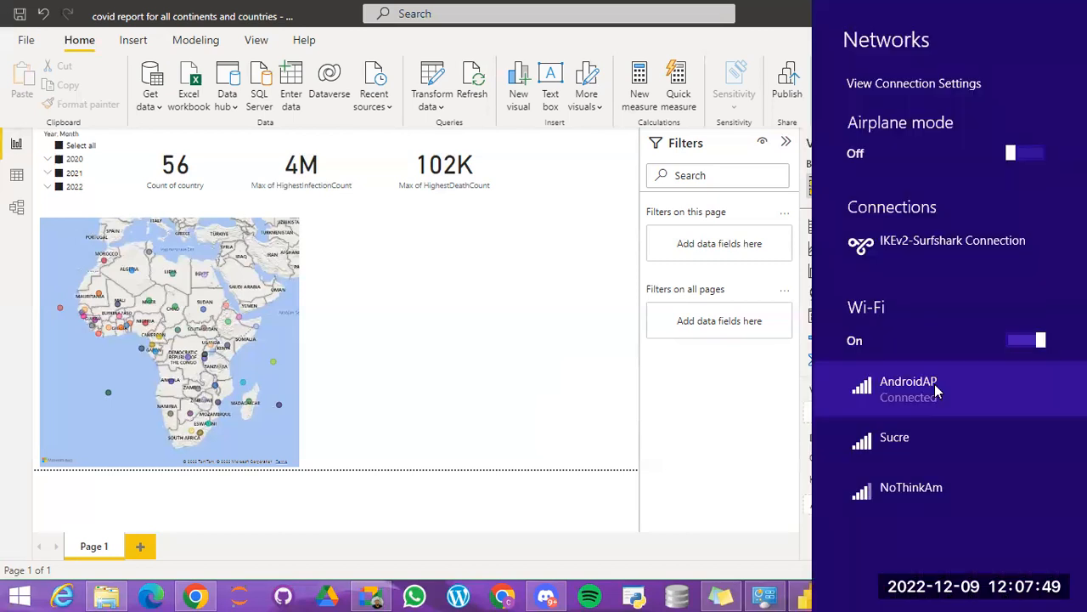
pyautogui.click(783, 455)
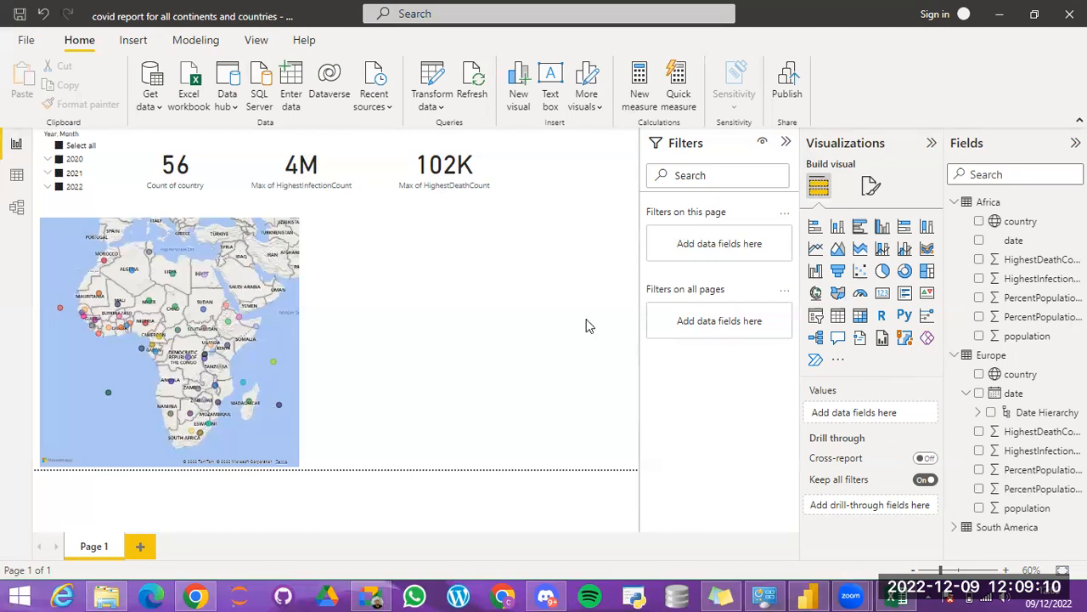
# Step: Clear the selection of all years in the date slicer
pyautogui.click(508, 390)
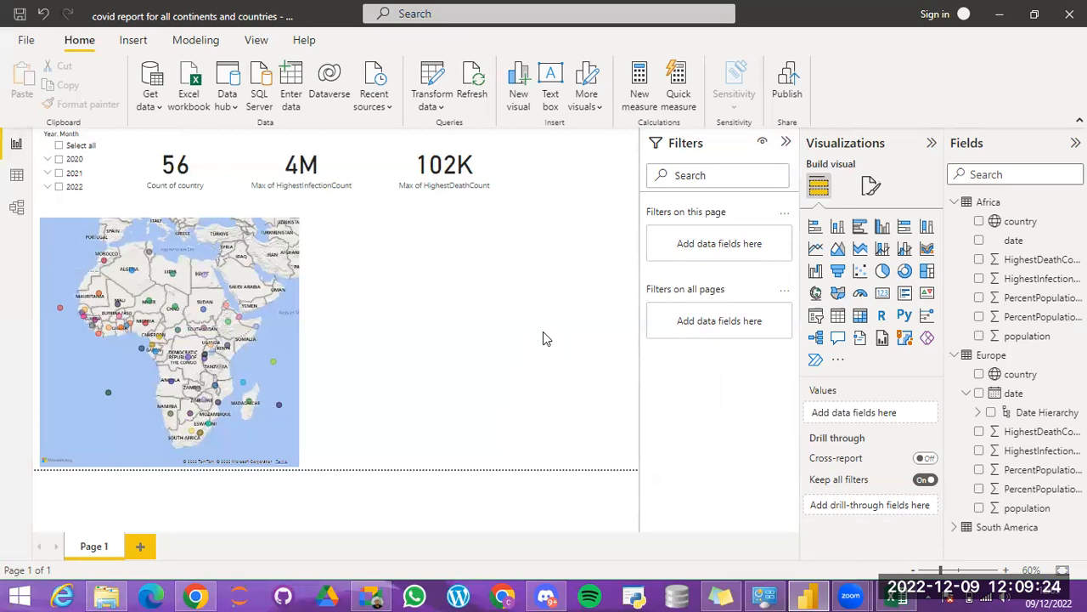
pyautogui.click(762, 593)
pyautogui.click(762, 592)
# Step: Open the global Security options and examine the Map and Filled Map visuals setting
pyautogui.click(26, 41)
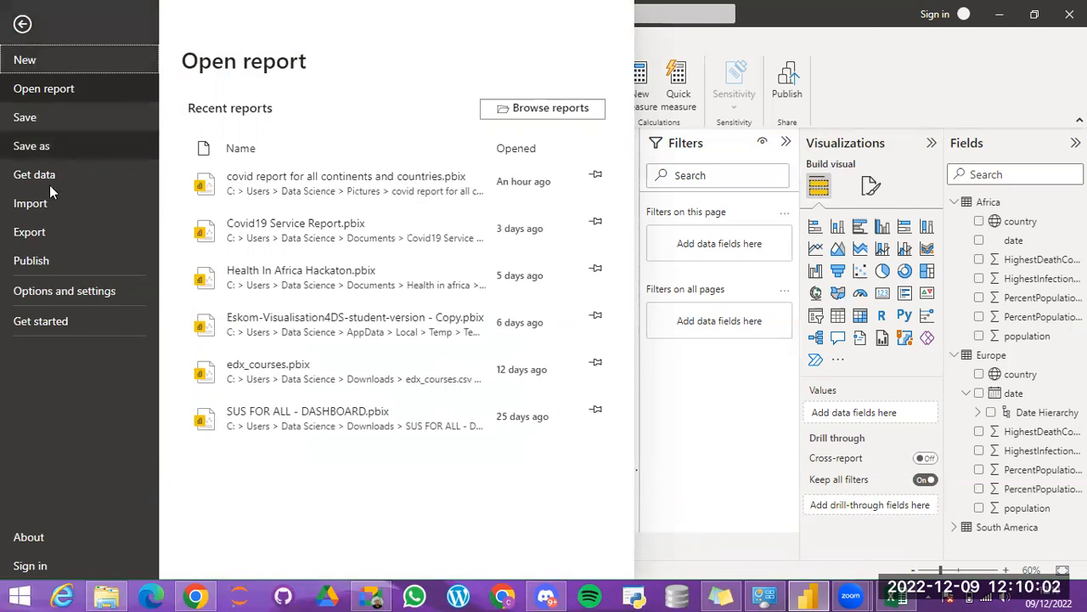
pyautogui.click(77, 289)
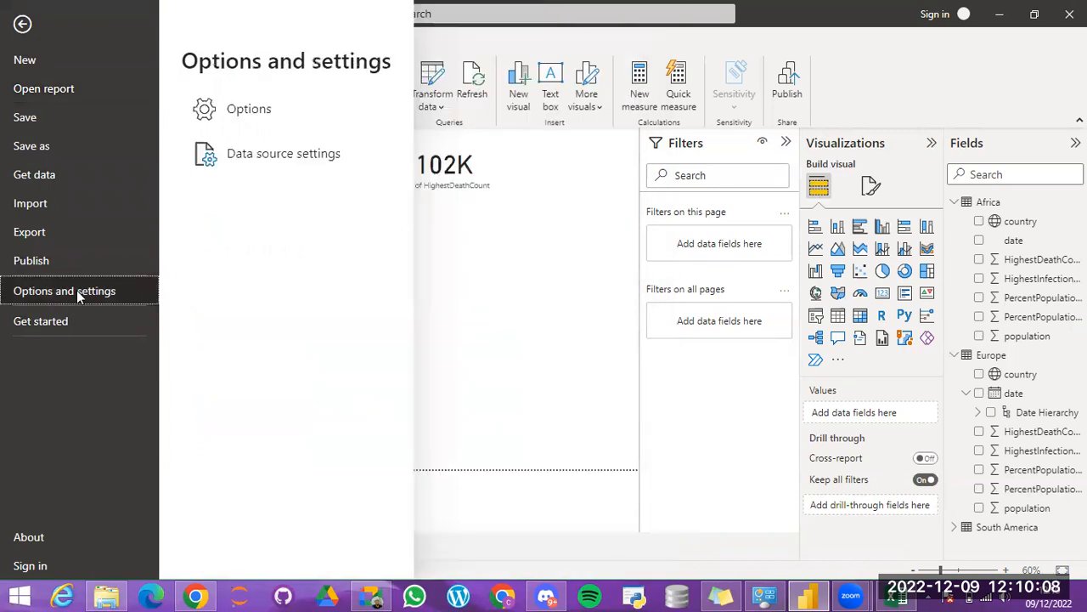
pyautogui.click(266, 119)
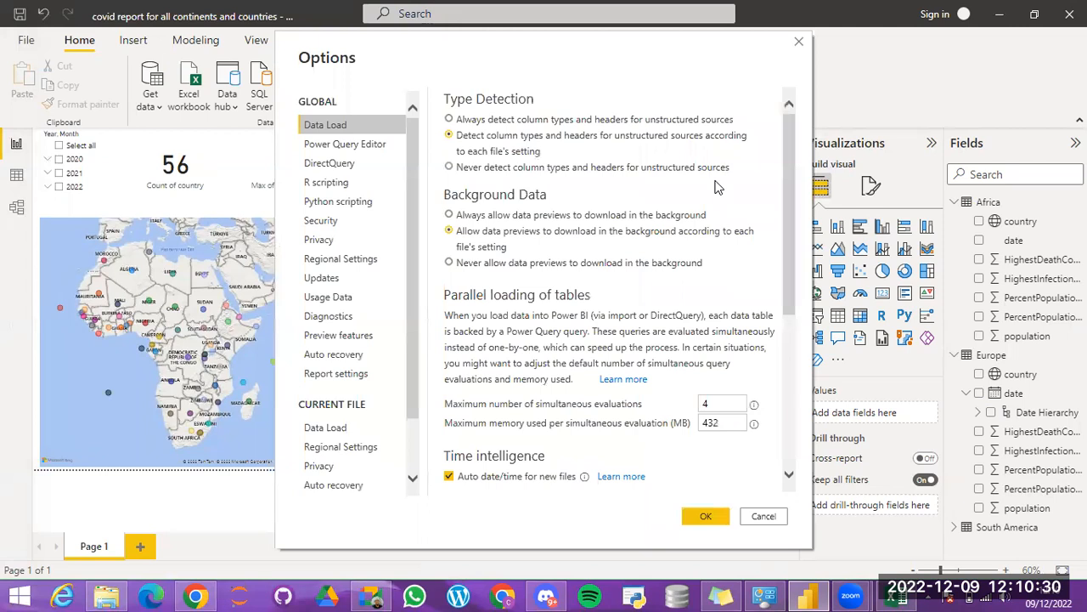
pyautogui.click(328, 222)
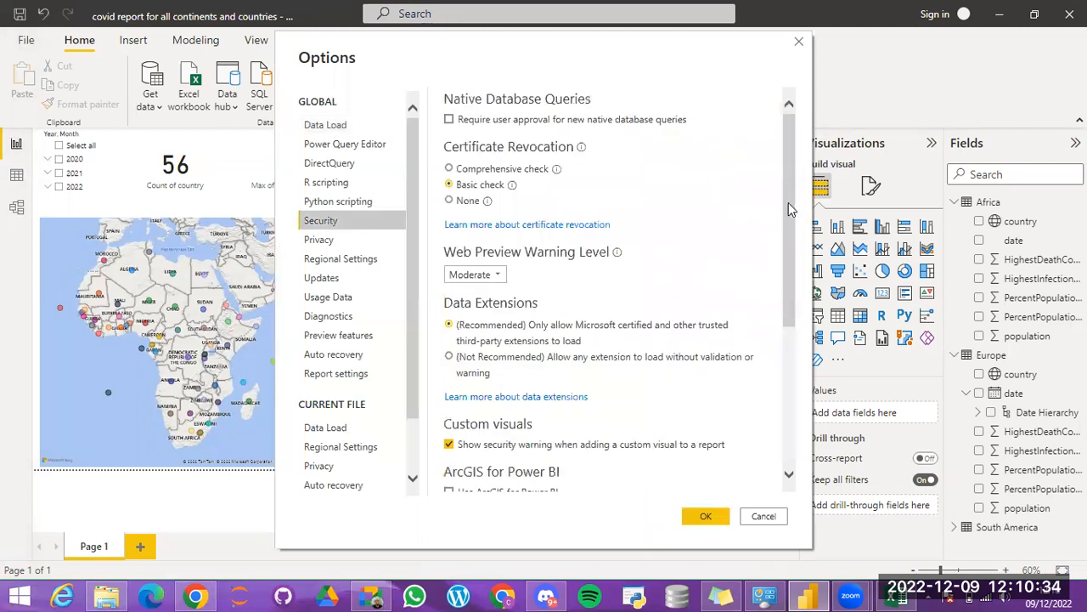
pyautogui.scroll(-3, 796, 334)
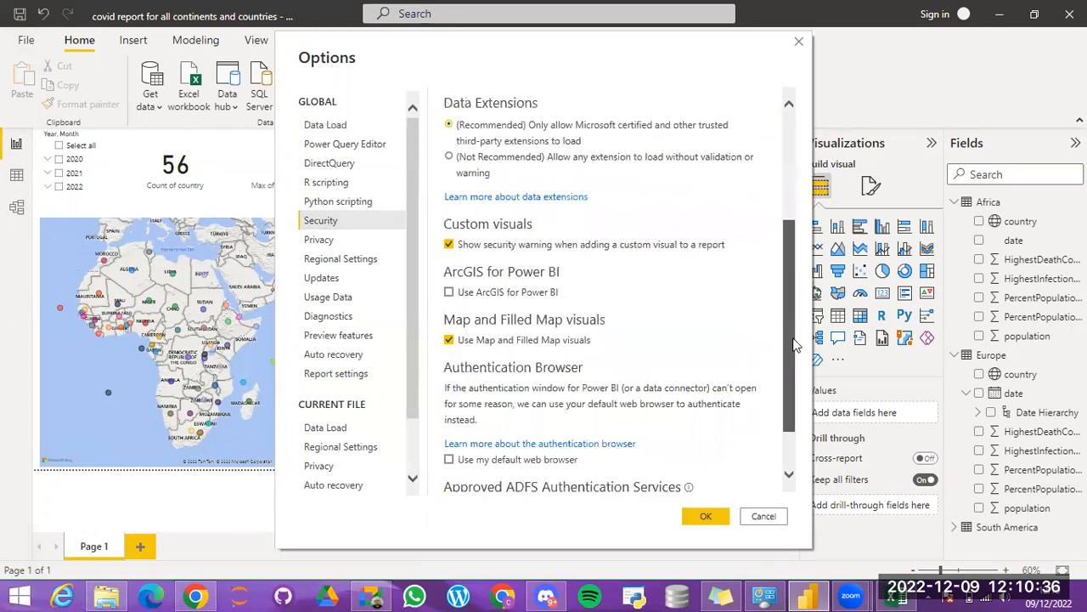
pyautogui.scroll(-1, 747, 338)
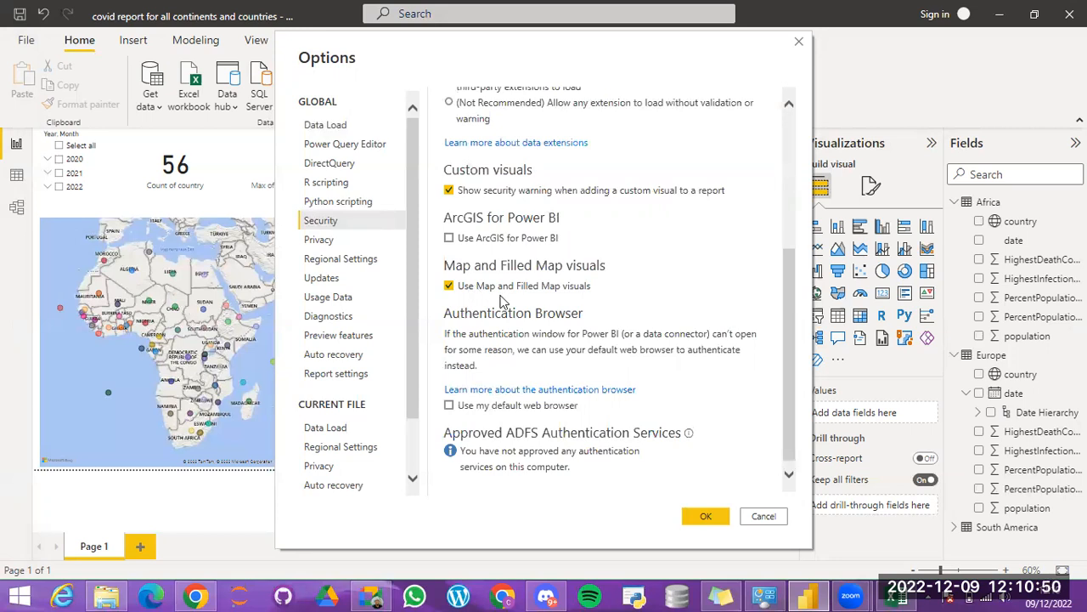
# Step: Try enabling Use ArcGIS for Power BI in the Security options, and dismiss the options without saving
pyautogui.click(450, 241)
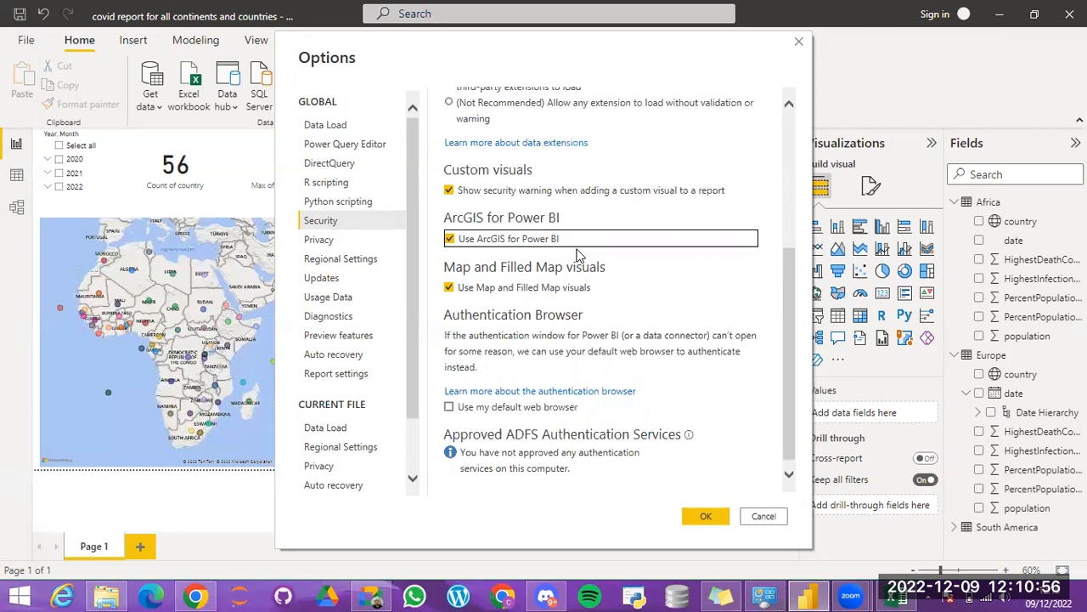
pyautogui.click(704, 520)
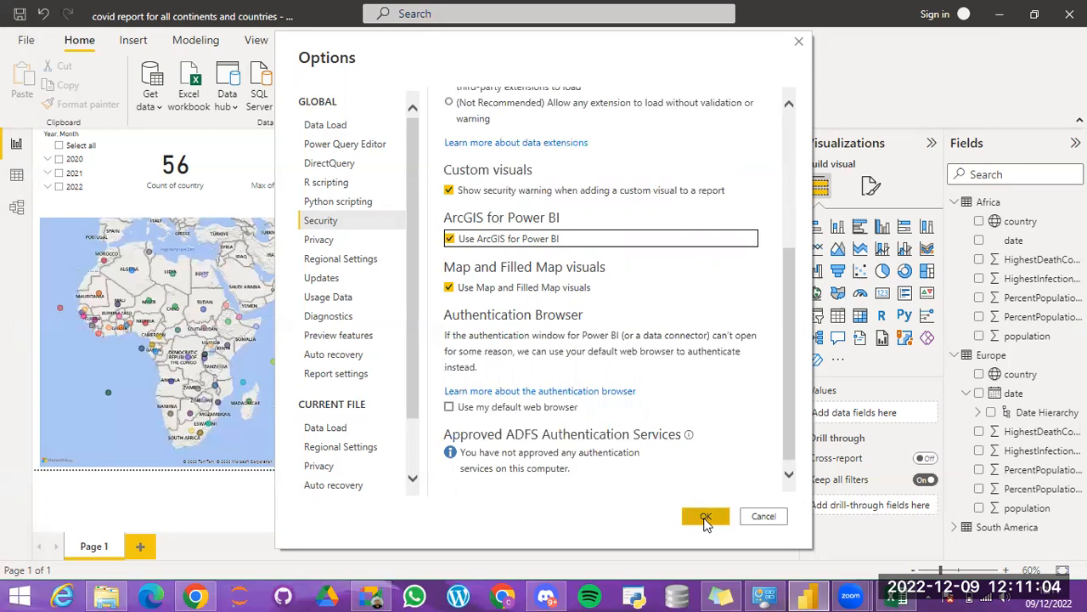
pyautogui.click(450, 239)
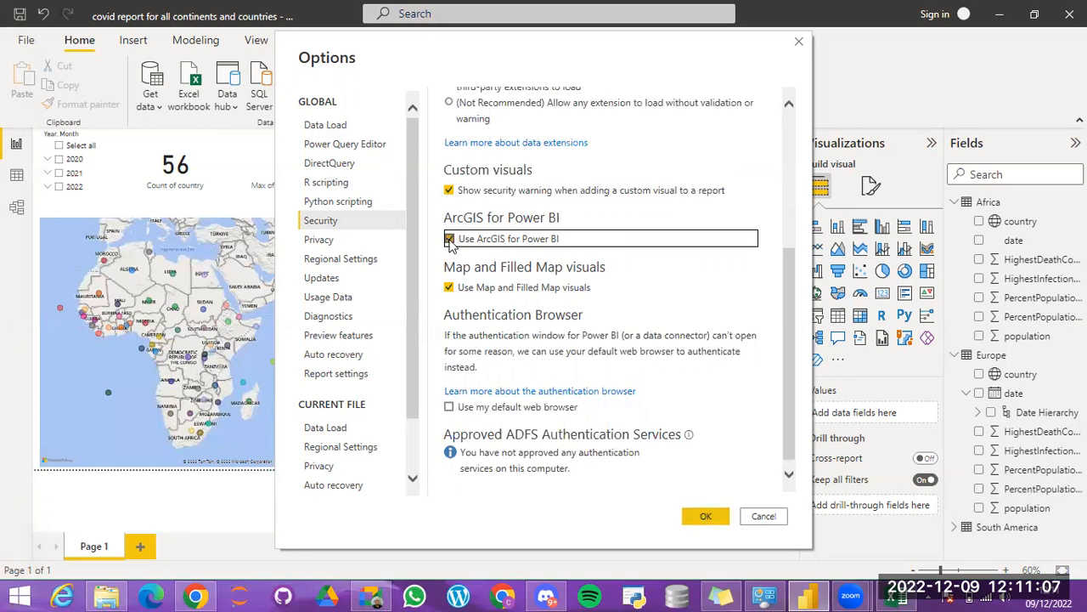
pyautogui.click(767, 520)
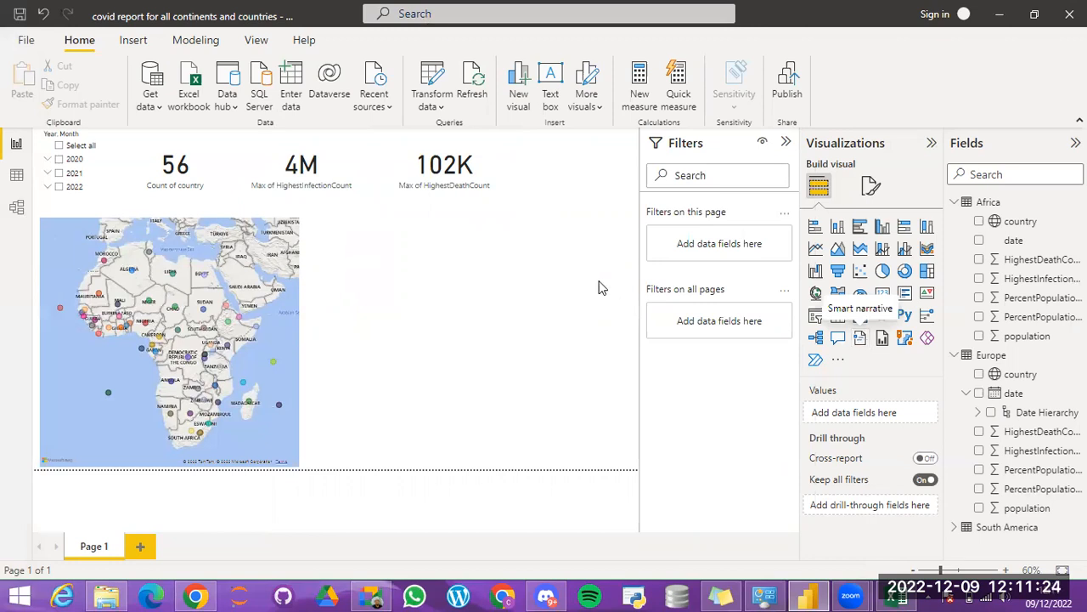
pyautogui.click(51, 401)
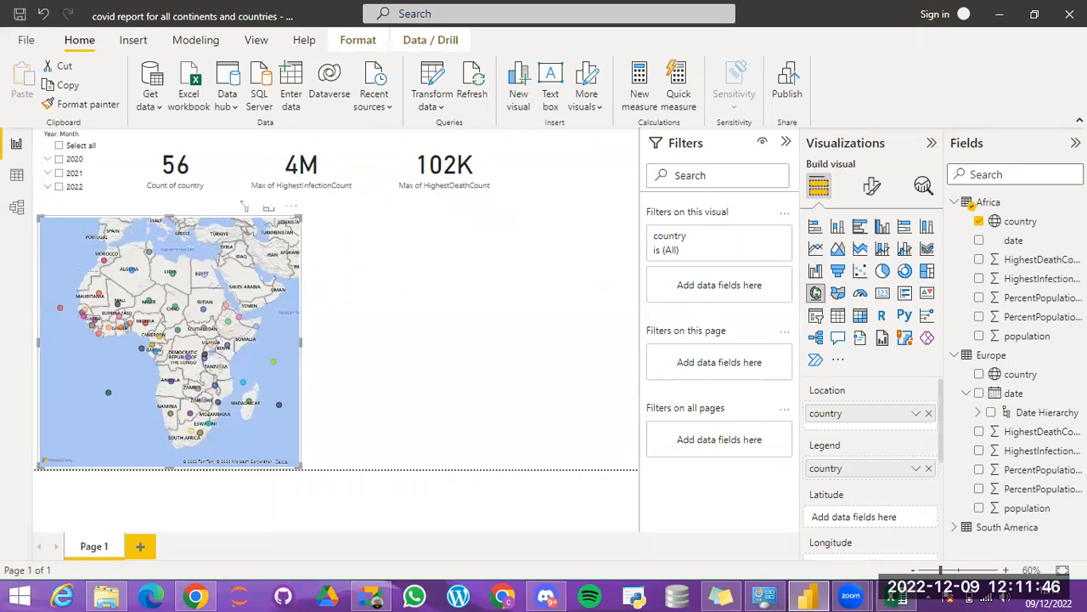
pyautogui.click(985, 597)
pyautogui.click(949, 389)
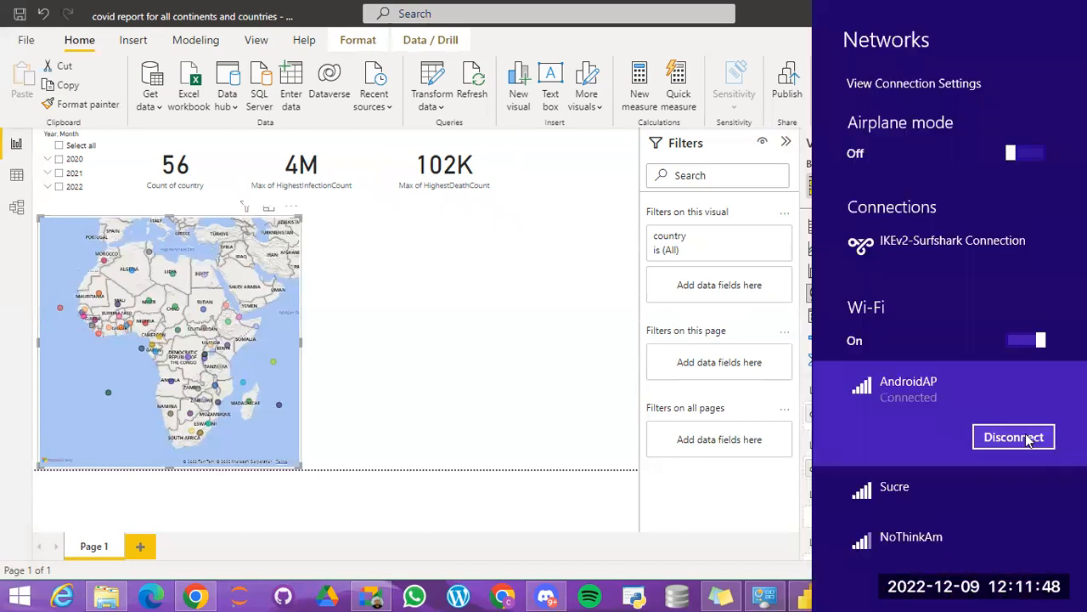
pyautogui.click(923, 452)
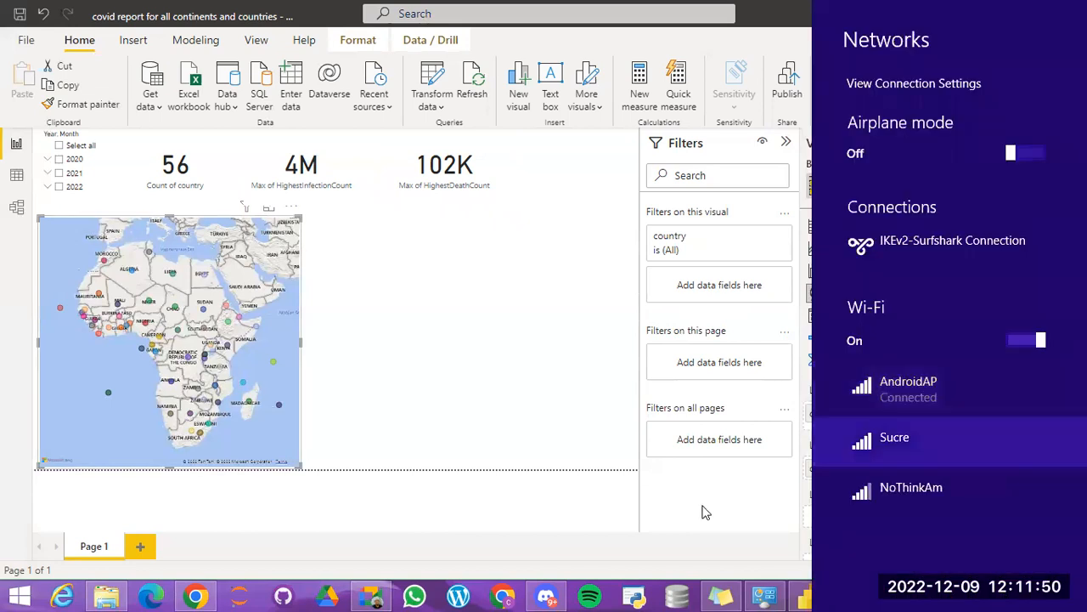
pyautogui.click(703, 511)
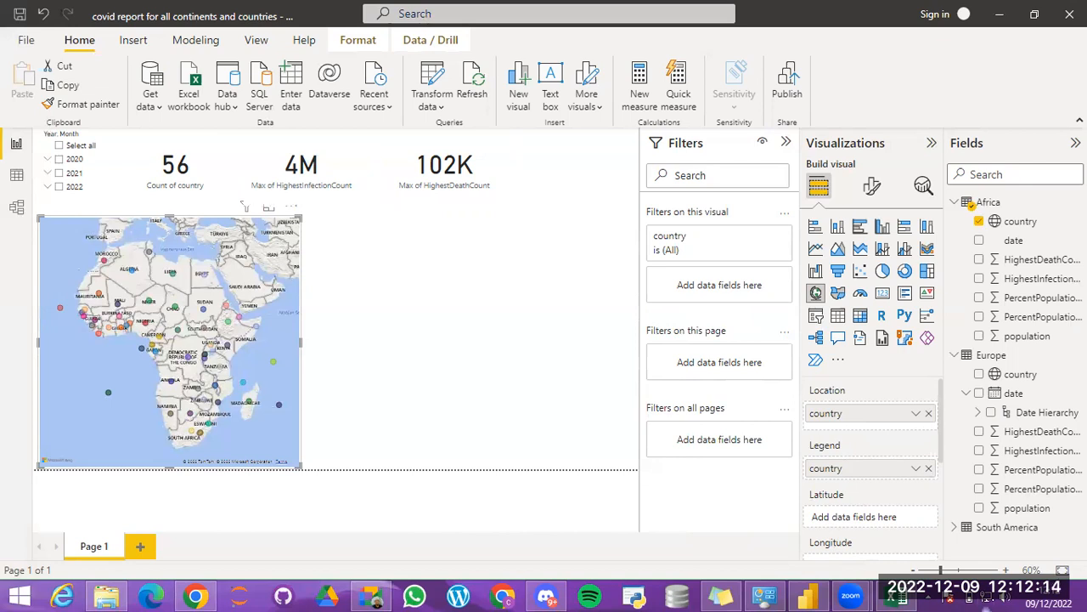
pyautogui.click(992, 599)
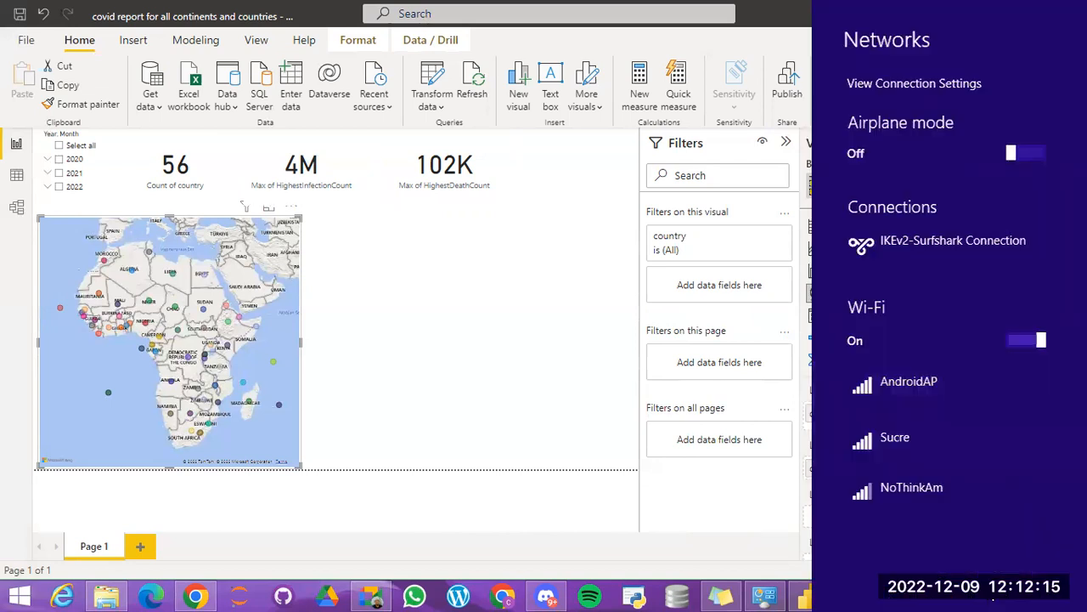
pyautogui.click(585, 512)
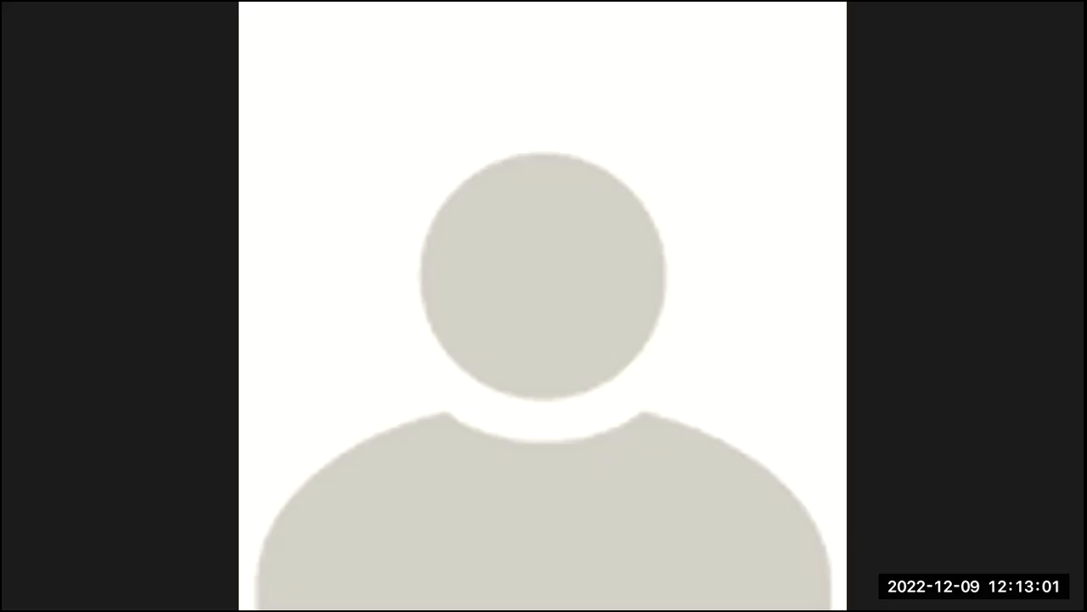
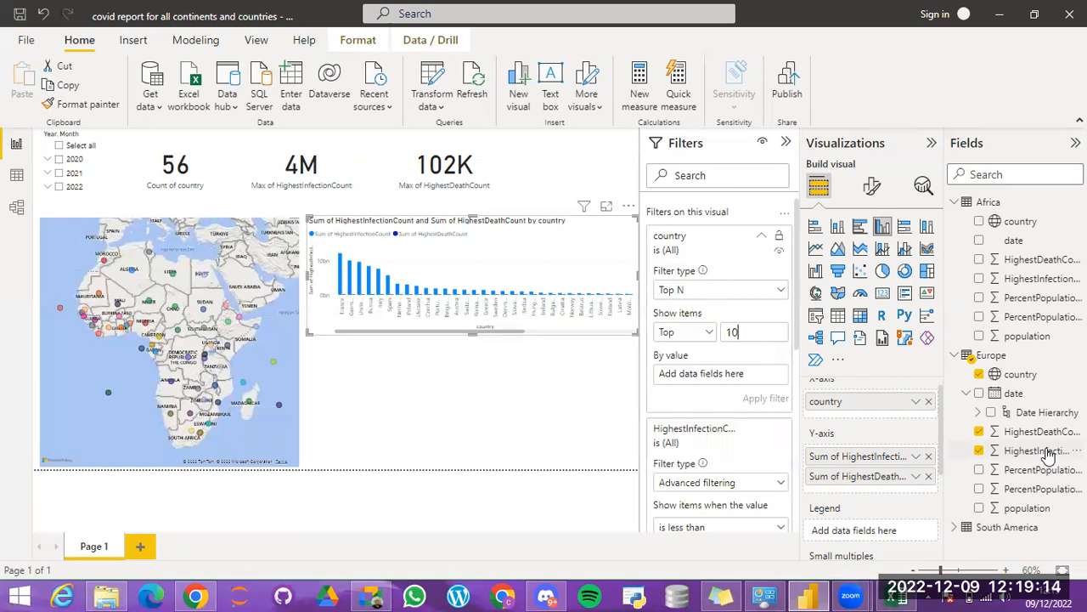
# Step: Filter the column chart to the top 10 countries by Sum of HighestInfectionCount from the Europe table
pyautogui.moveTo(722, 376); pyautogui.dragTo(746, 374)
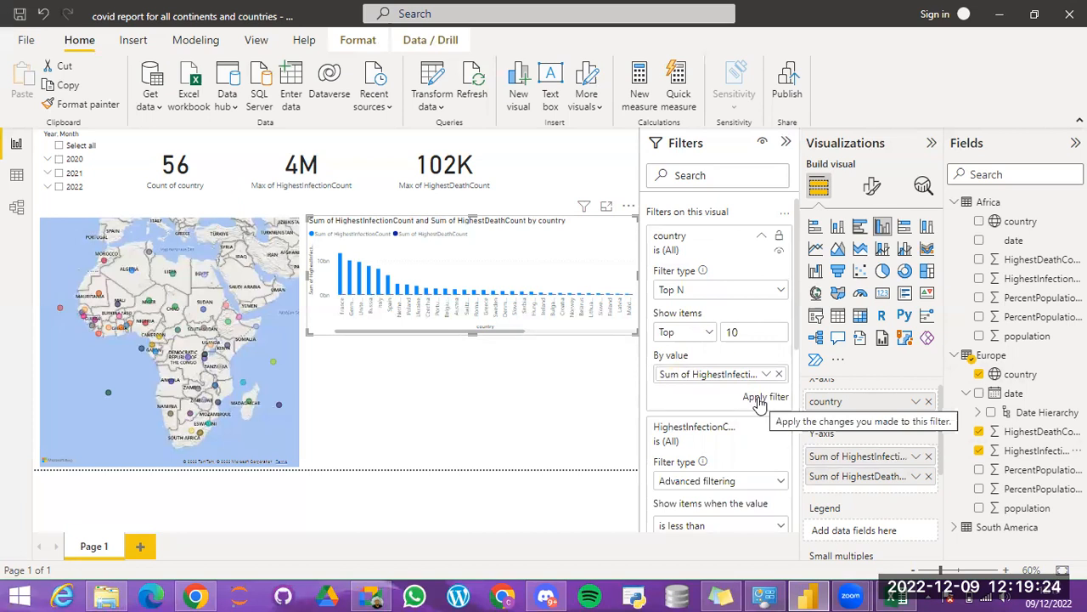
pyautogui.click(761, 399)
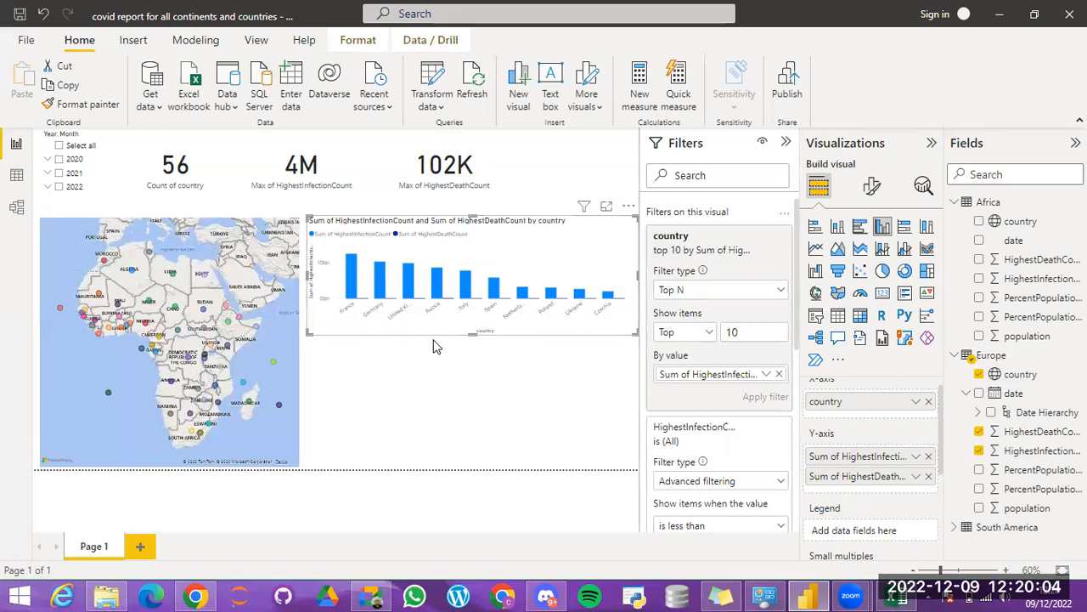
pyautogui.click(484, 400)
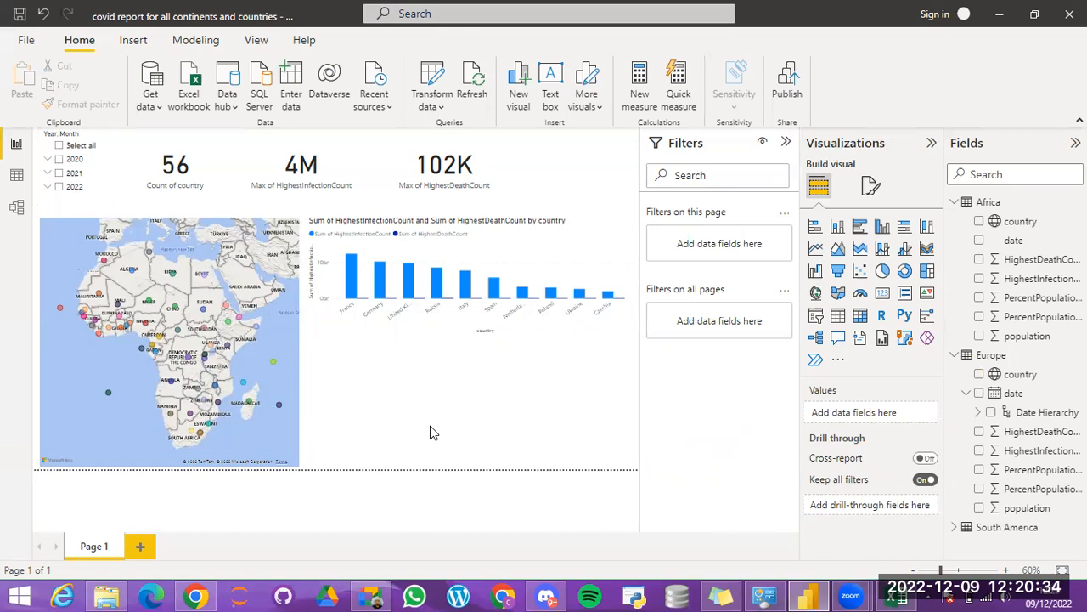
# Step: Add a line chart below the column chart with the Europe date hierarchy on its X-axis, and remove the Quarter level
pyautogui.click(815, 252)
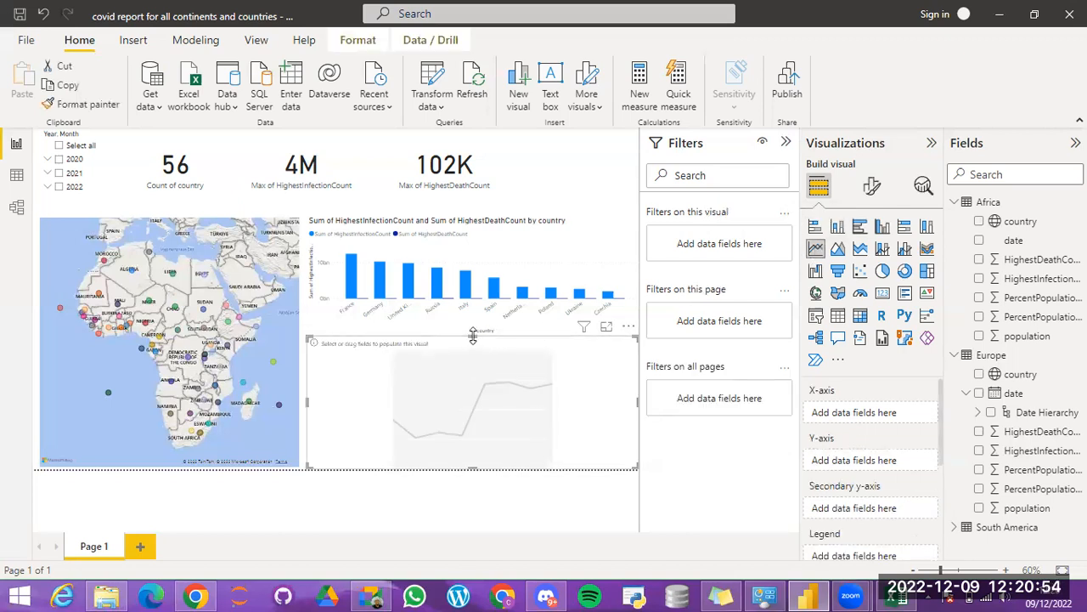
pyautogui.moveTo(473, 336); pyautogui.dragTo(473, 337)
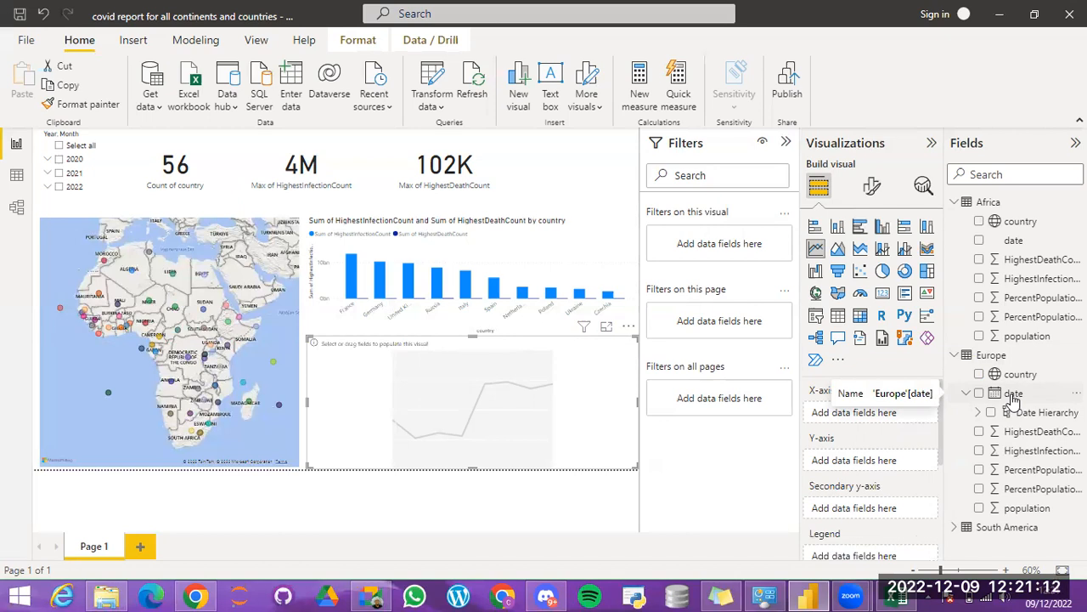
pyautogui.moveTo(1013, 399); pyautogui.dragTo(866, 416)
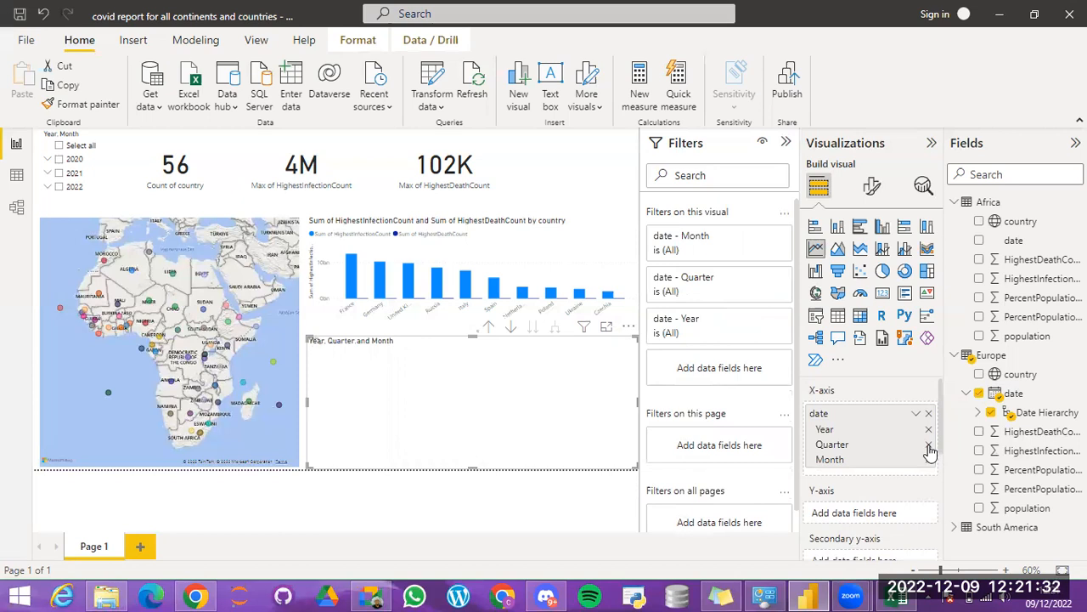
pyautogui.click(929, 451)
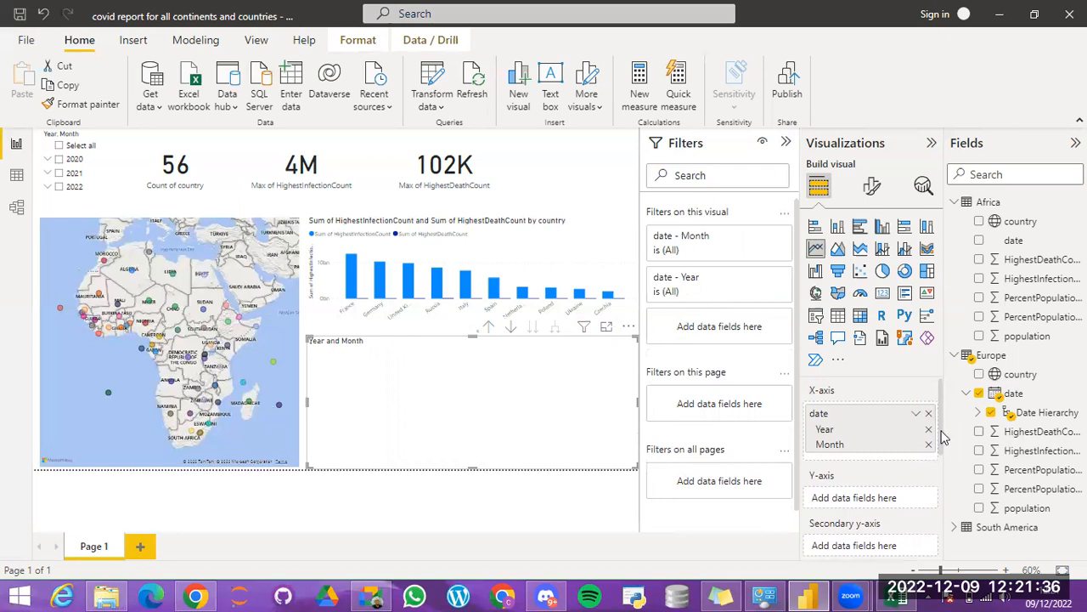
# Step: Plot Europe's HighestInfectionCount on the line chart's Y-axis and HighestDeathCount on its secondary Y-axis
pyautogui.scroll(-2, 940, 441)
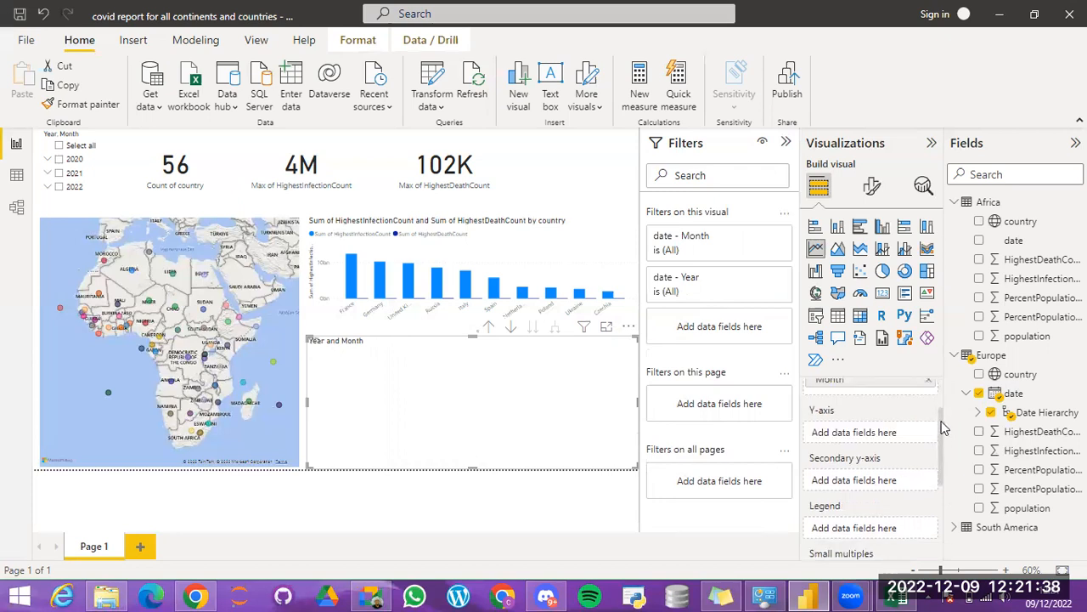
pyautogui.scroll(1, 941, 423)
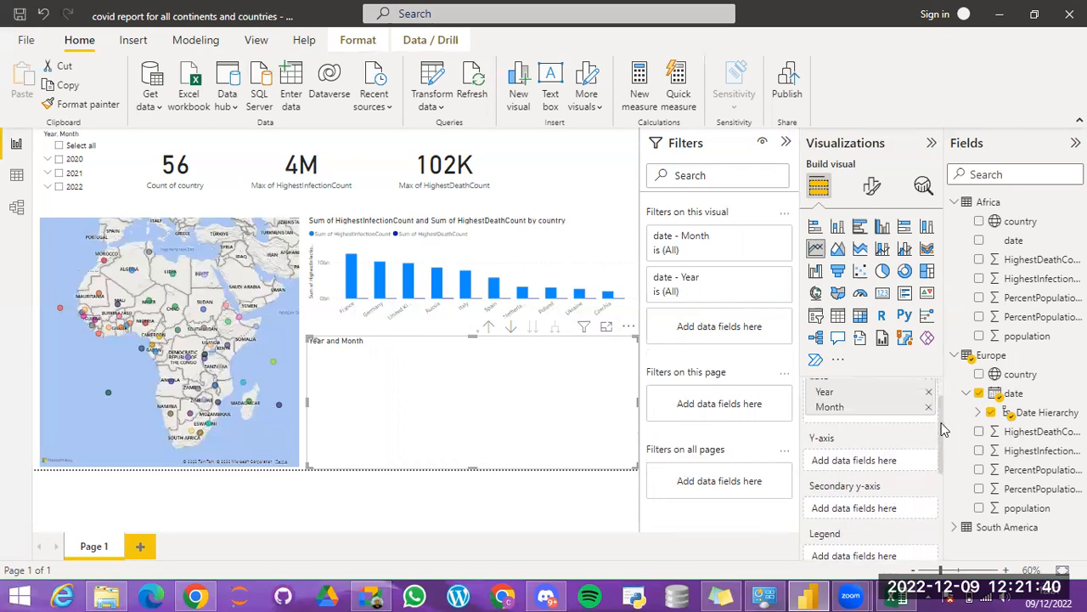
pyautogui.scroll(-1, 941, 422)
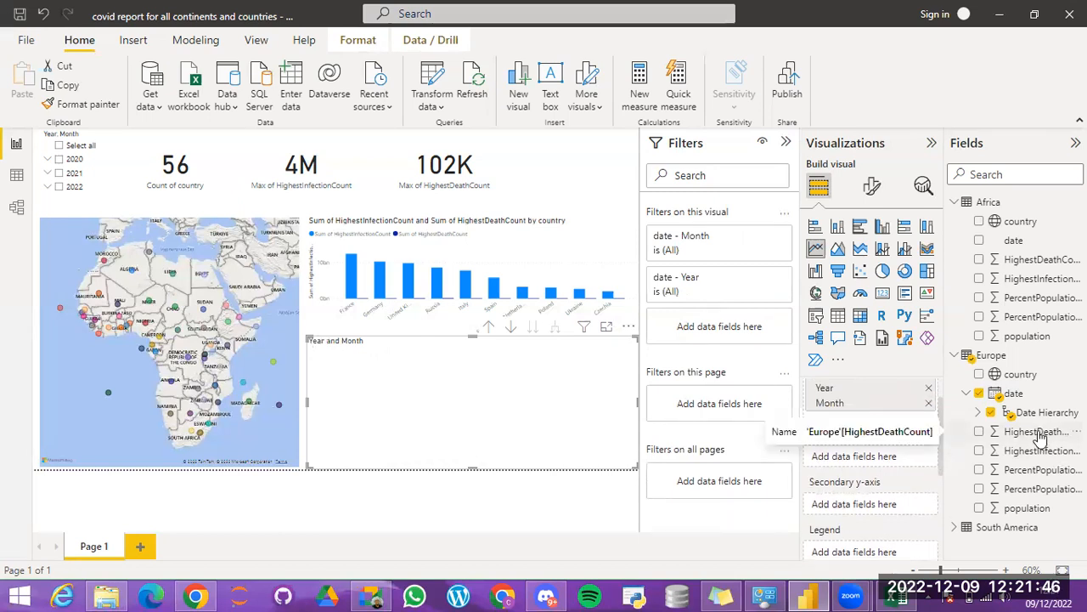
pyautogui.moveTo(1048, 458); pyautogui.dragTo(897, 457)
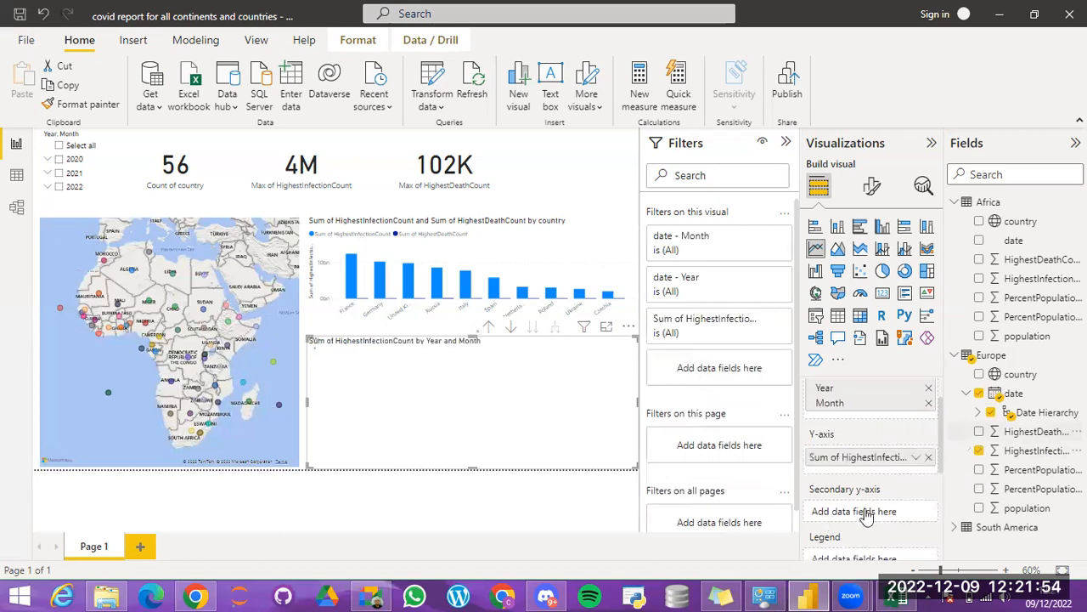
pyautogui.moveTo(866, 508); pyautogui.dragTo(894, 514)
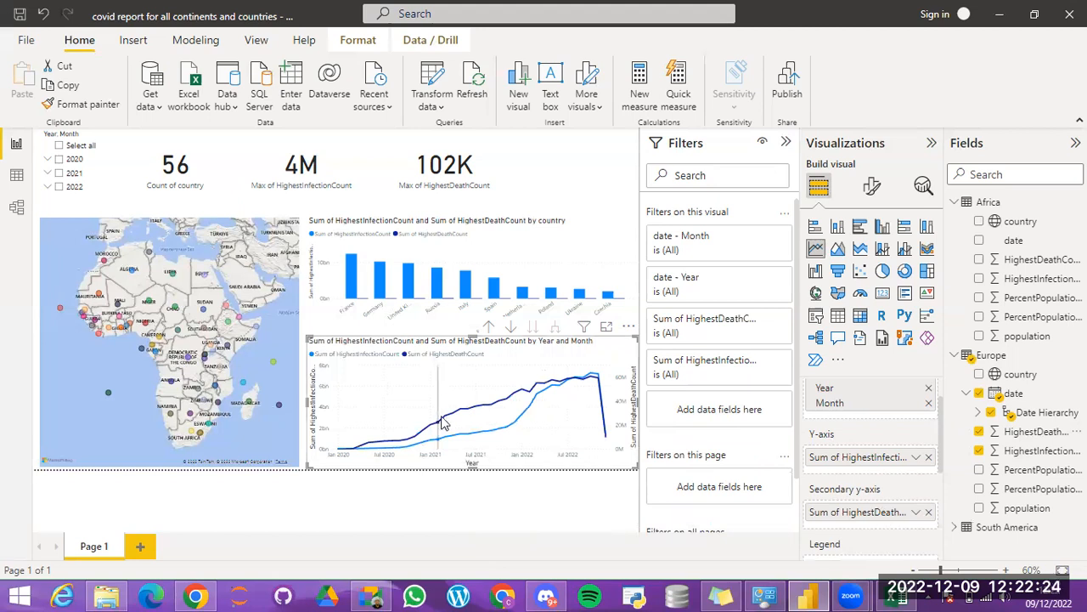
# Step: Change the aggregation of HighestInfectionCount and HighestDeathCount in the line chart to Maximum
pyautogui.moveTo(442, 422)
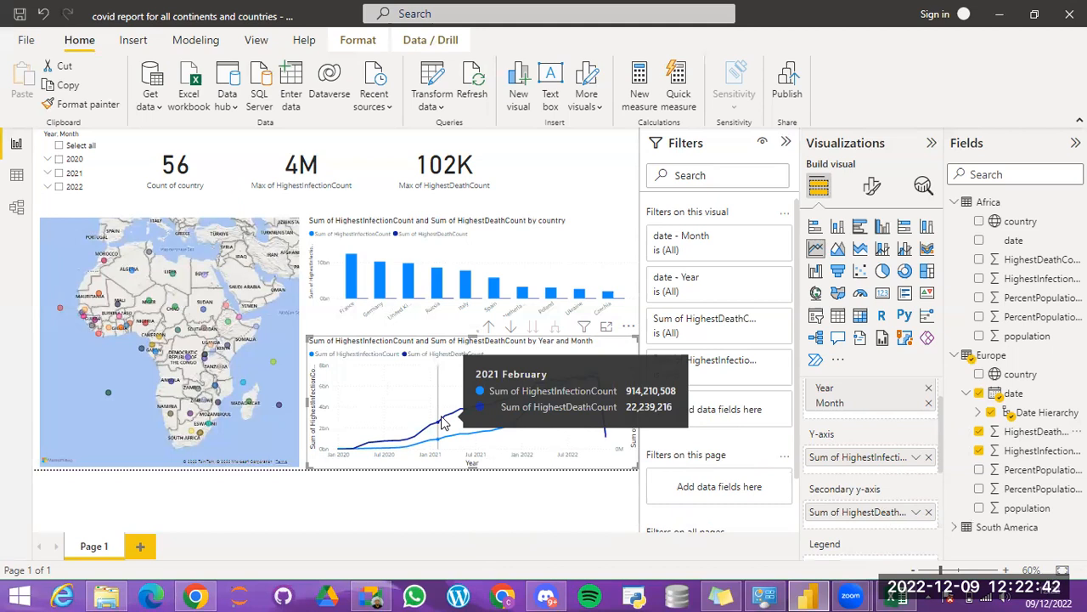
pyautogui.click(919, 459)
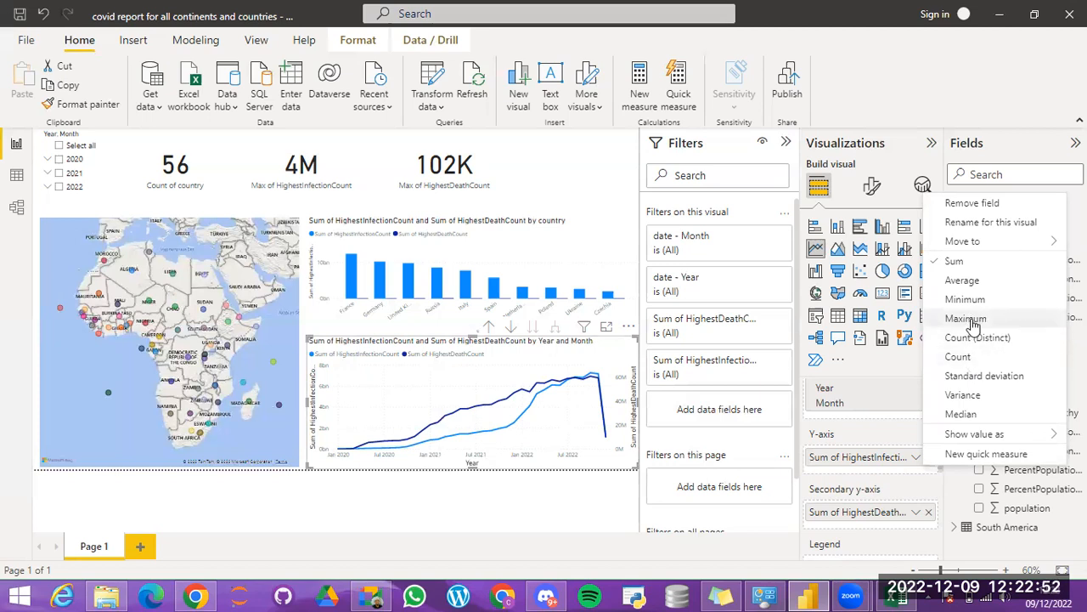
pyautogui.click(972, 325)
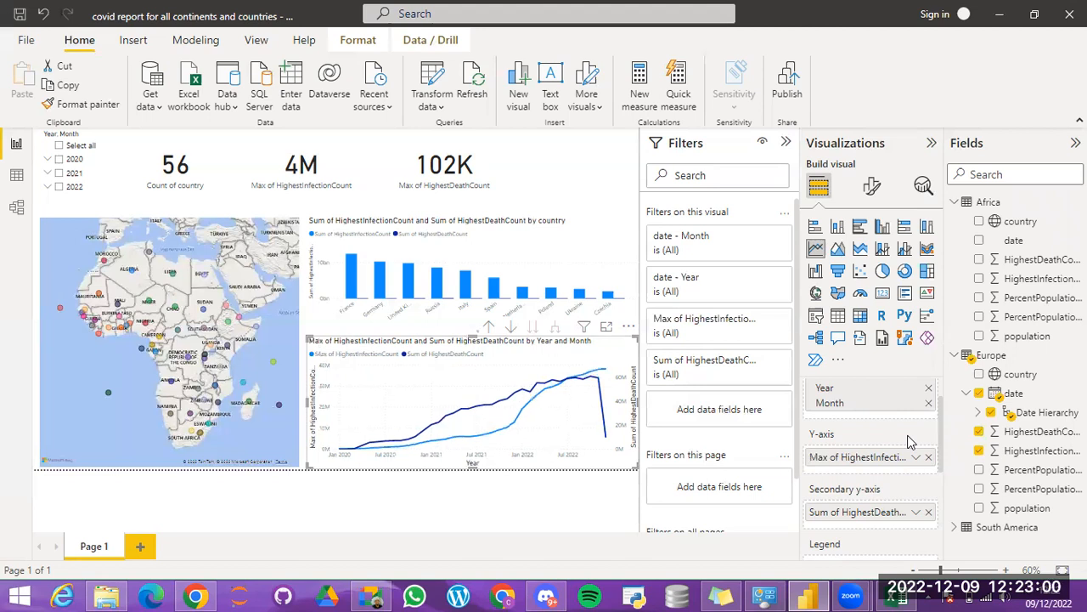
pyautogui.click(917, 513)
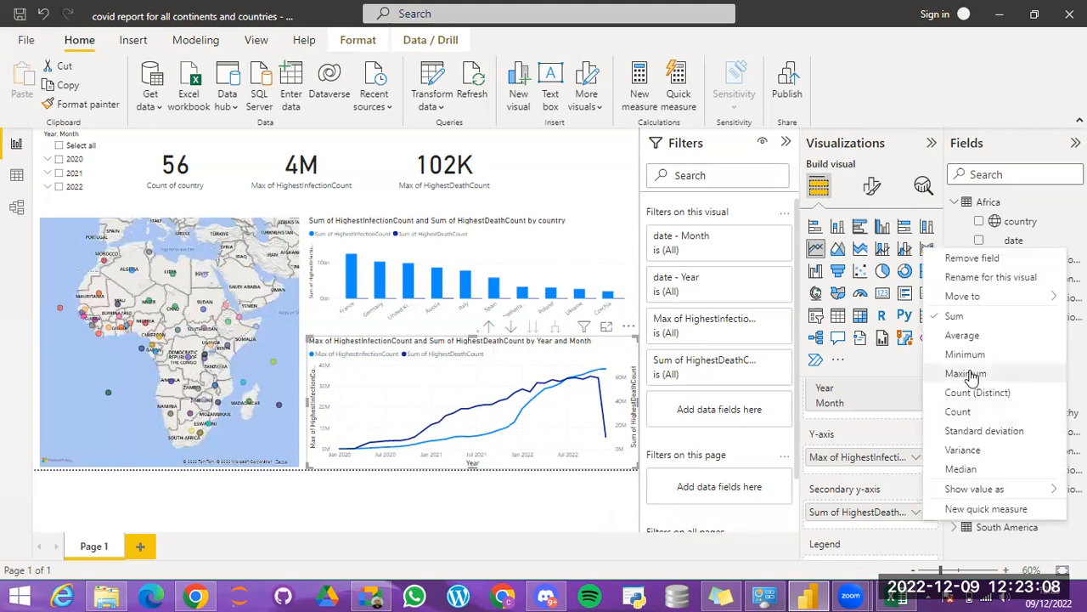
pyautogui.click(967, 373)
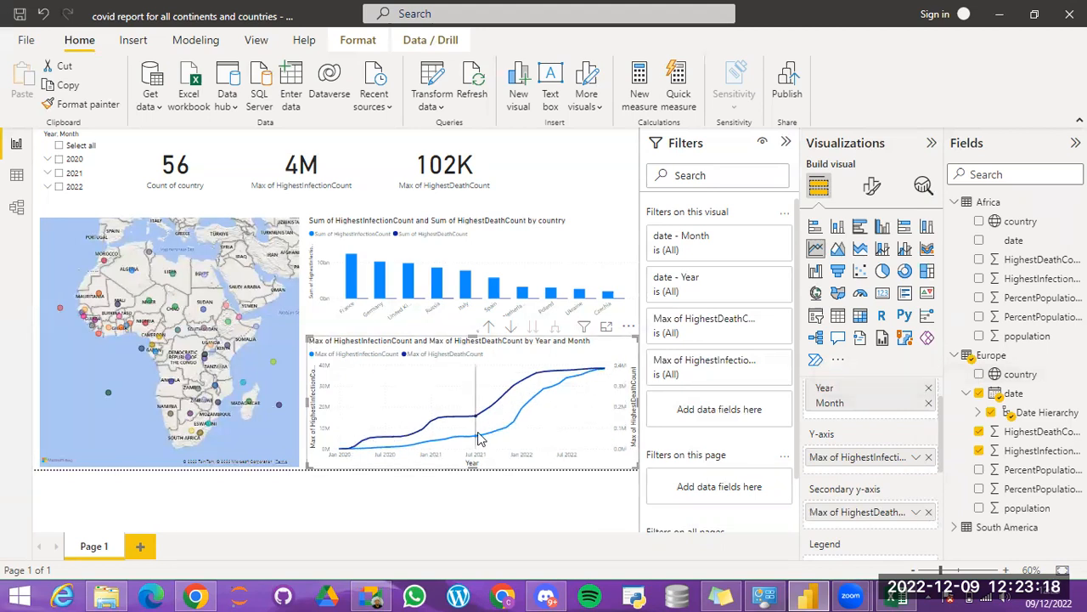
# Step: Examine the maximum infection and death counts along the line chart from July 2021 to December 2022
pyautogui.moveTo(475, 441)
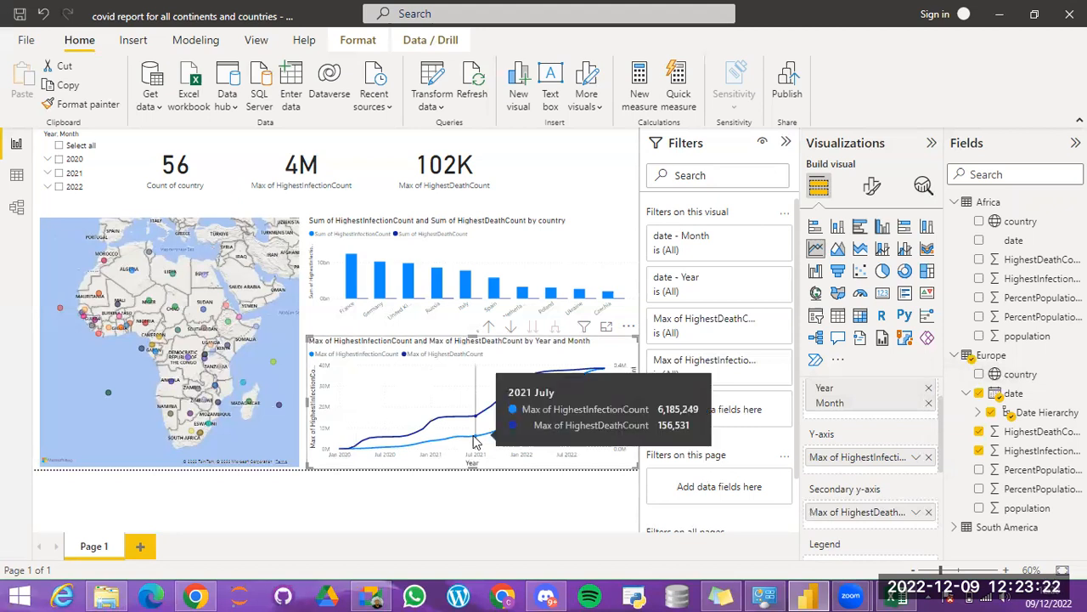
pyautogui.moveTo(512, 431)
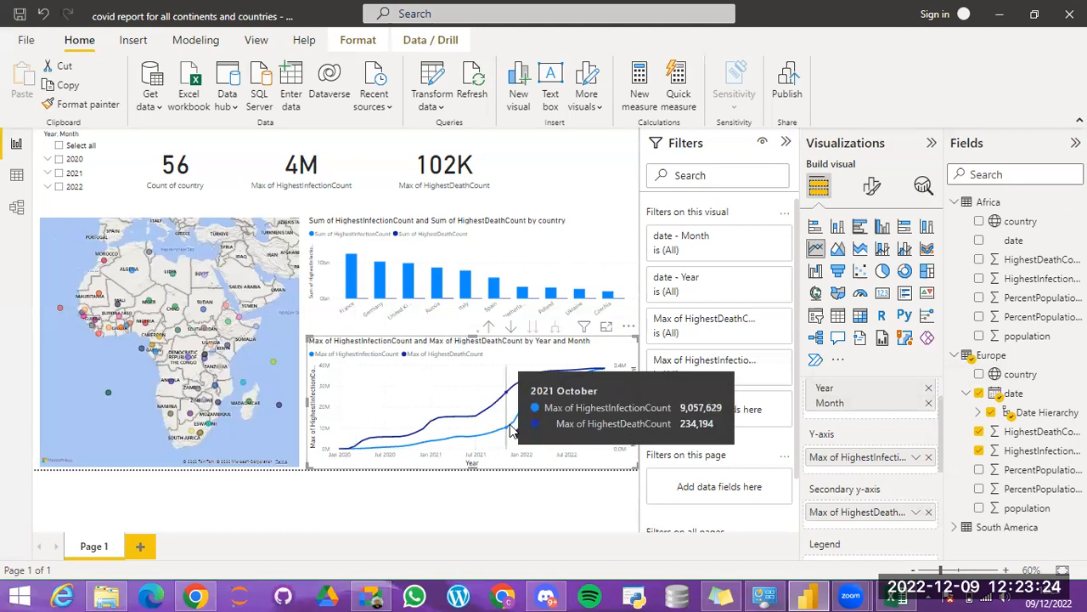
pyautogui.moveTo(543, 402)
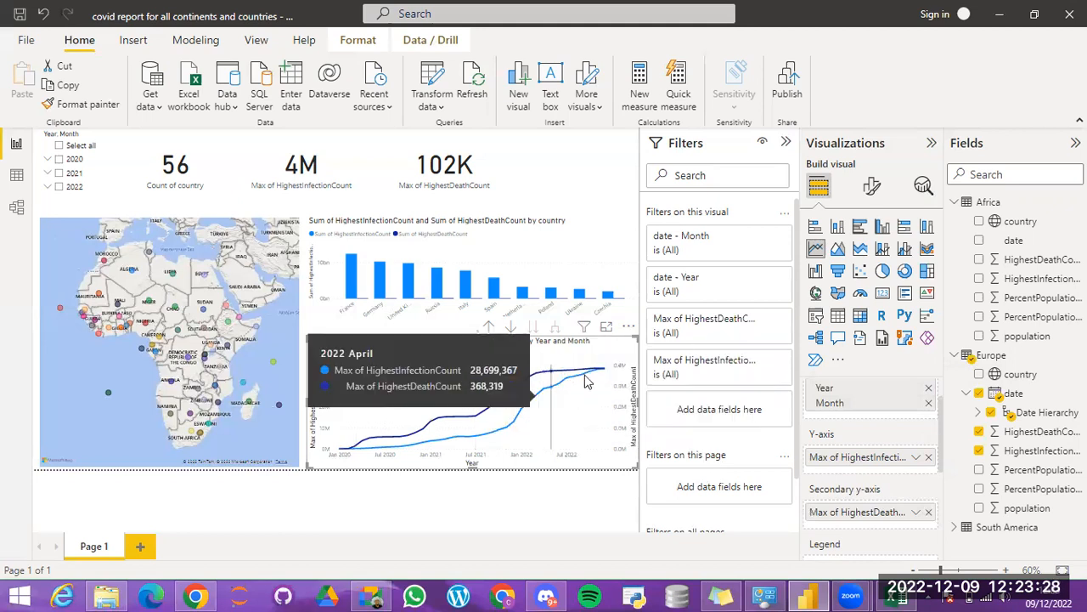
pyautogui.moveTo(605, 372)
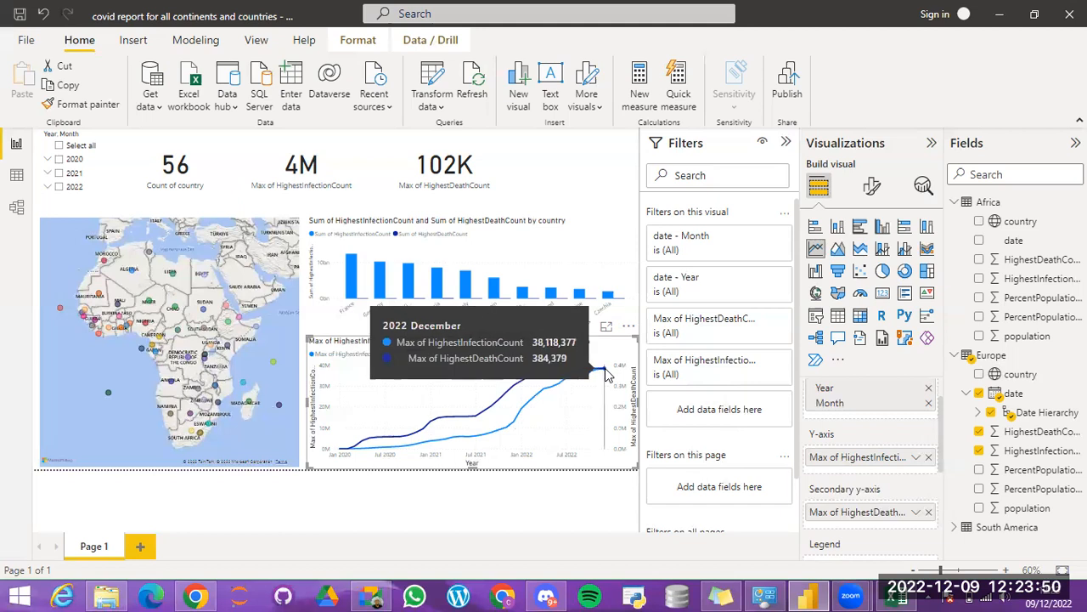
# Step: Cross-filter the line chart by individual countries in the column chart, such as France, and clear the selection
pyautogui.click(350, 280)
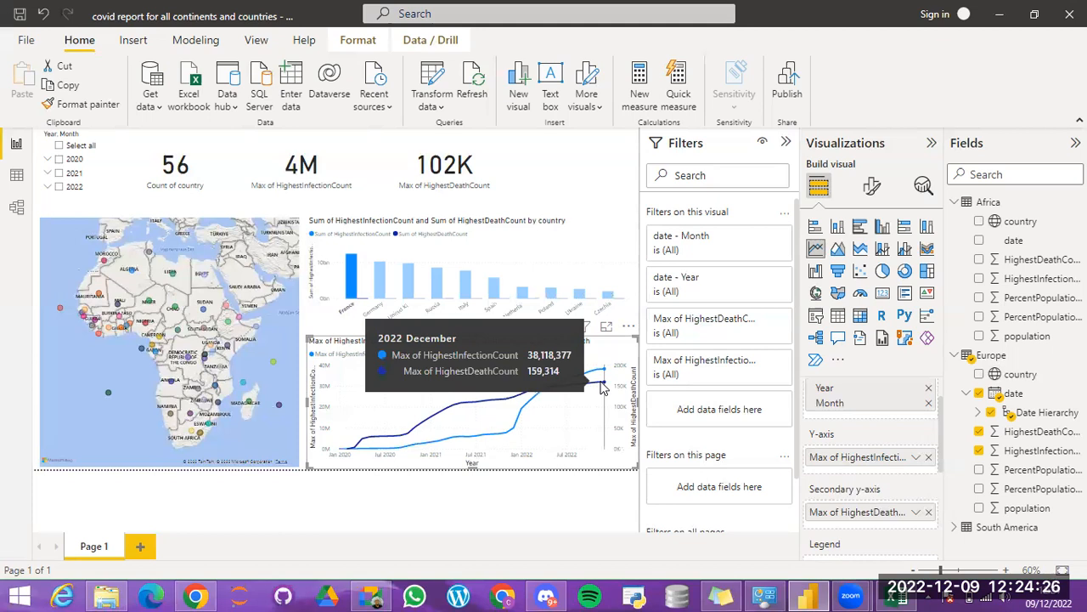
pyautogui.moveTo(383, 280)
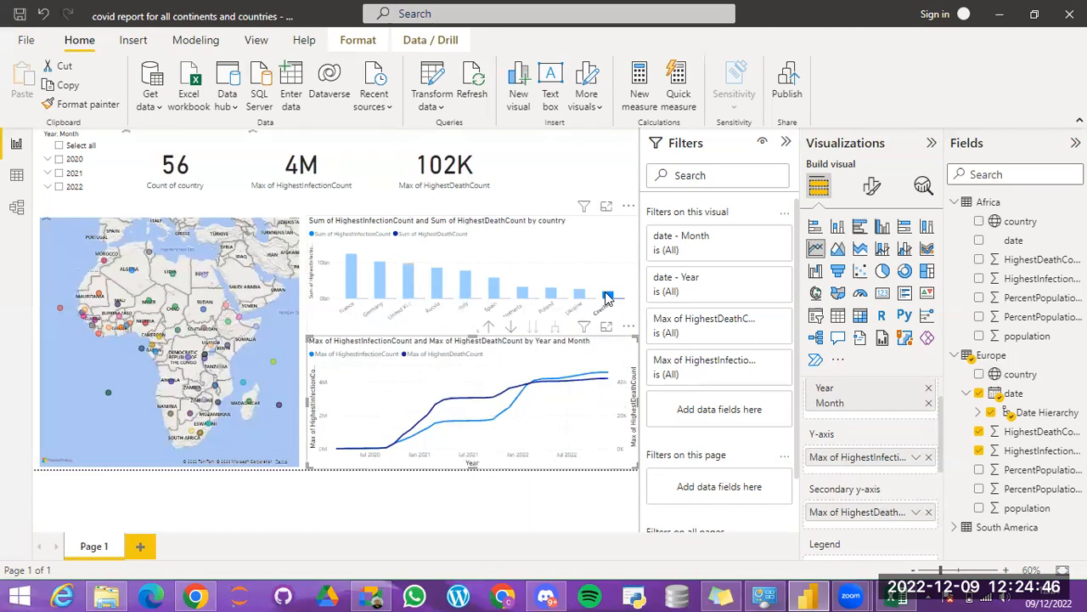
pyautogui.moveTo(607, 297)
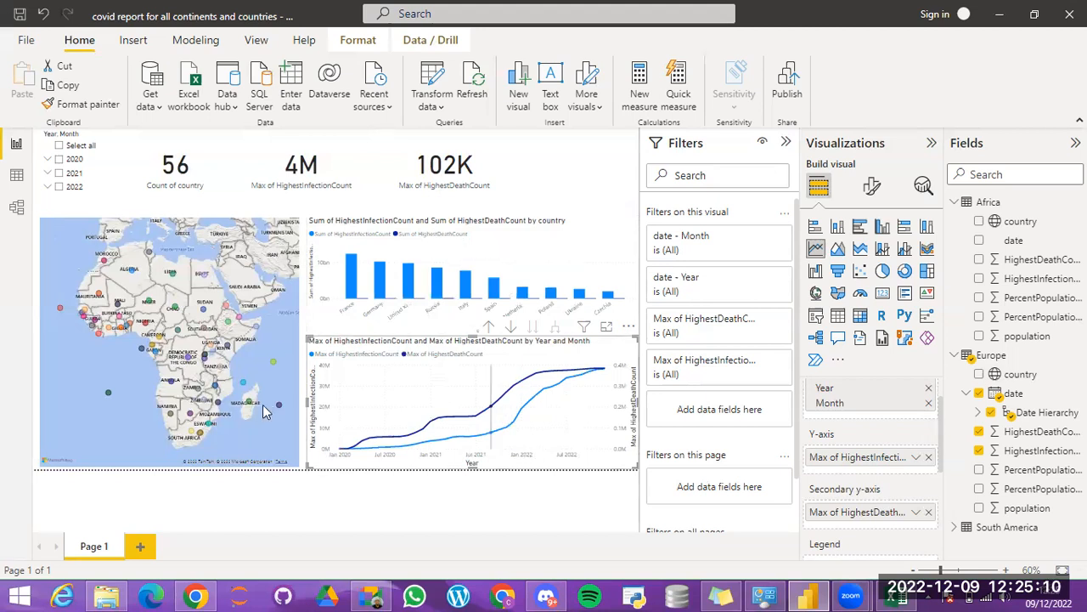
pyautogui.click(350, 276)
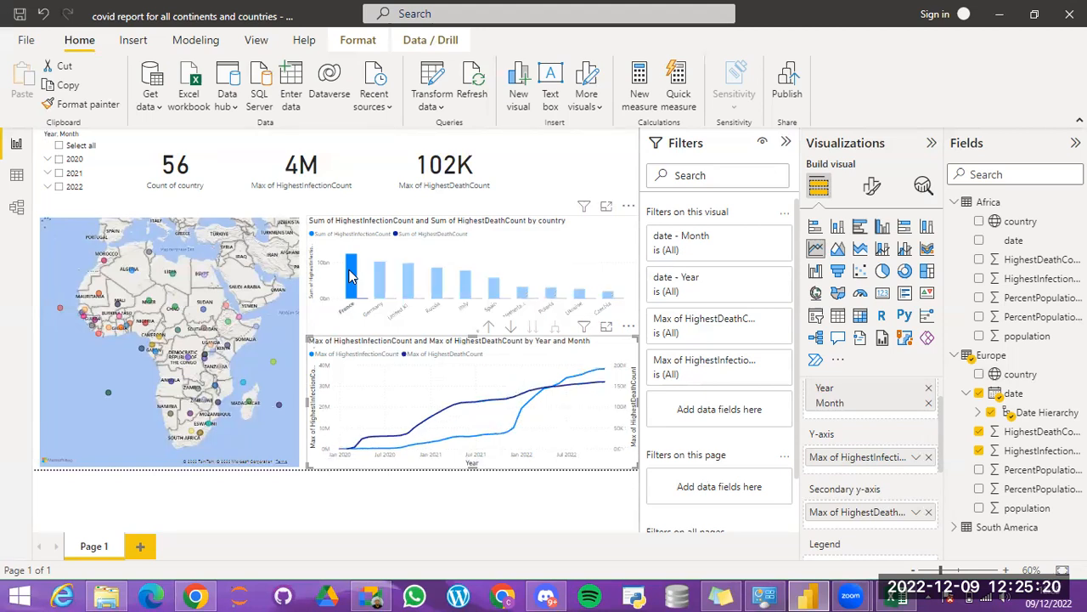
pyautogui.click(351, 276)
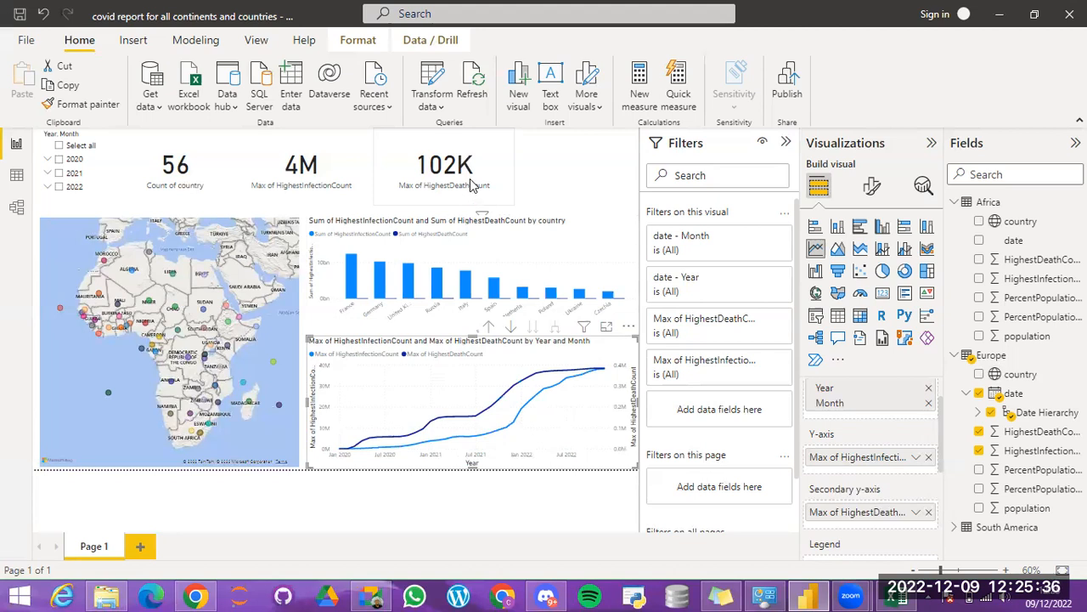
# Step: Delete the three cards for maximum death count, maximum infection count and country count
pyautogui.click(472, 186)
pyautogui.press('Delete')
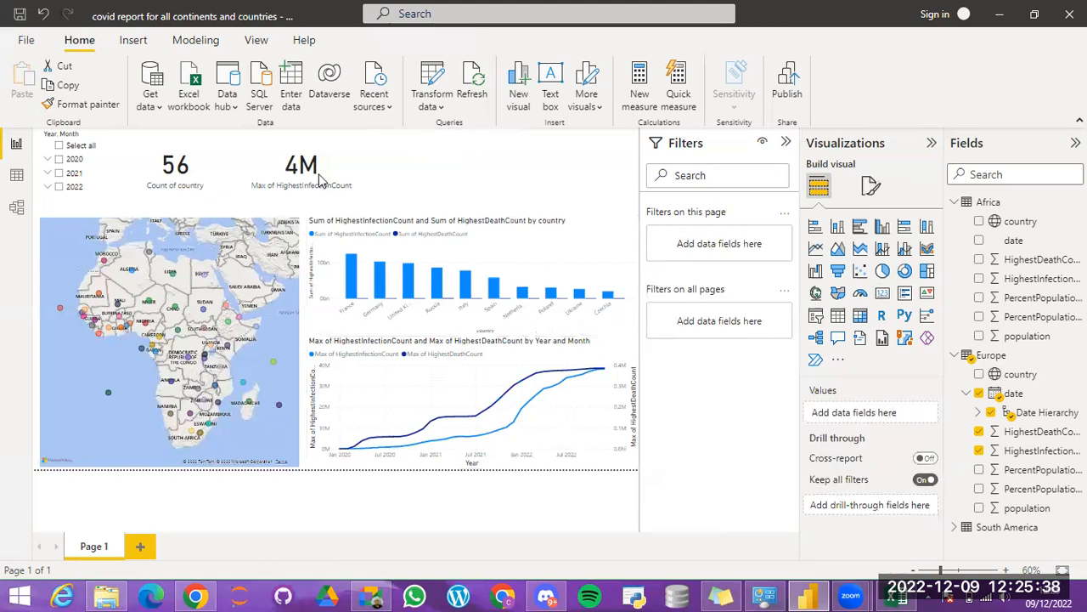
pyautogui.click(321, 181)
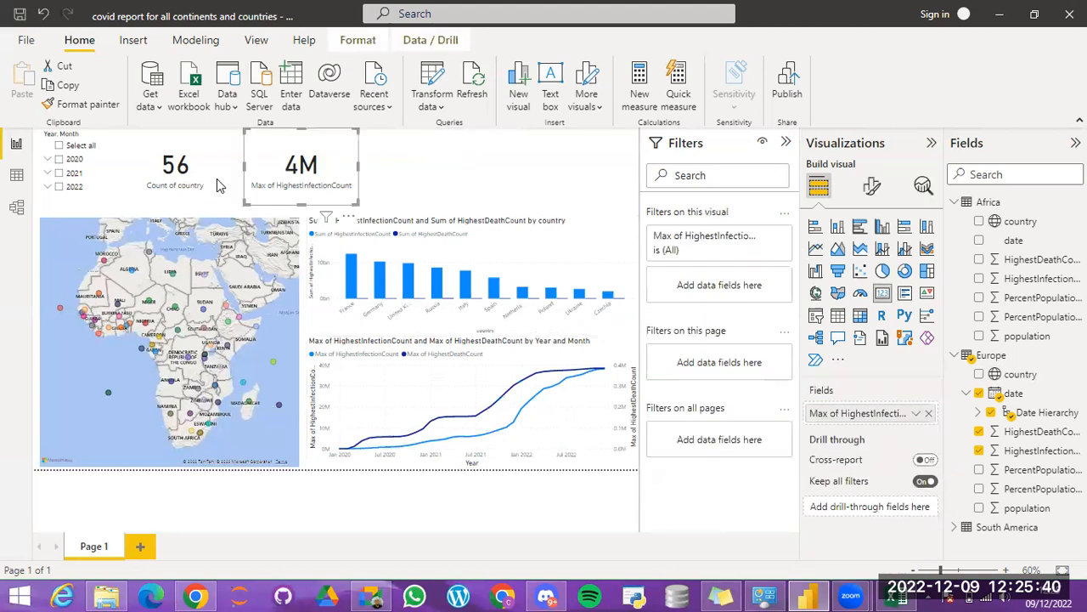
pyautogui.press('Delete')
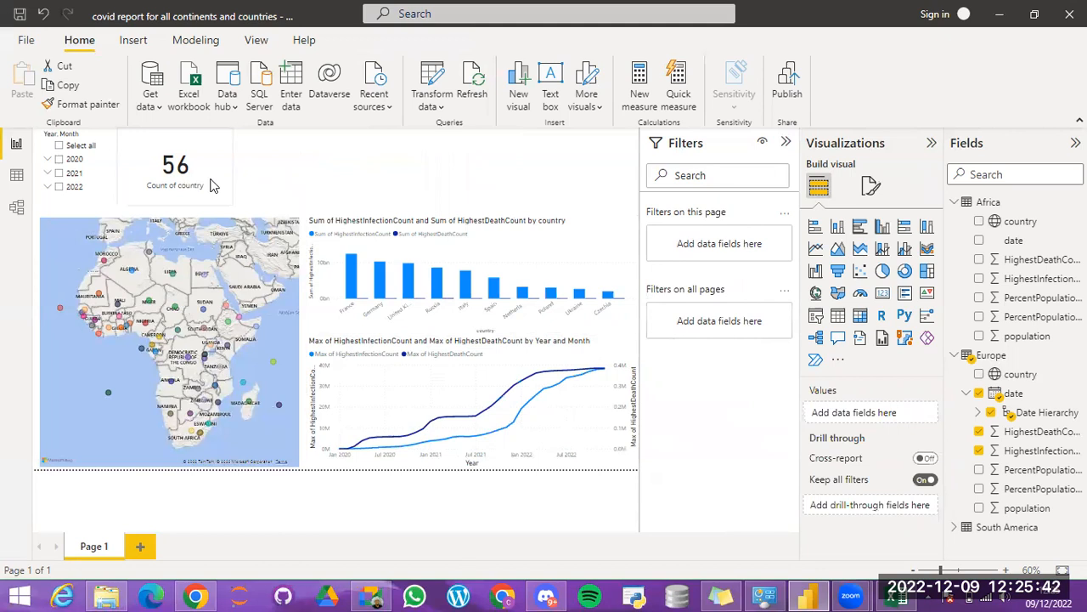
pyautogui.press('Delete')
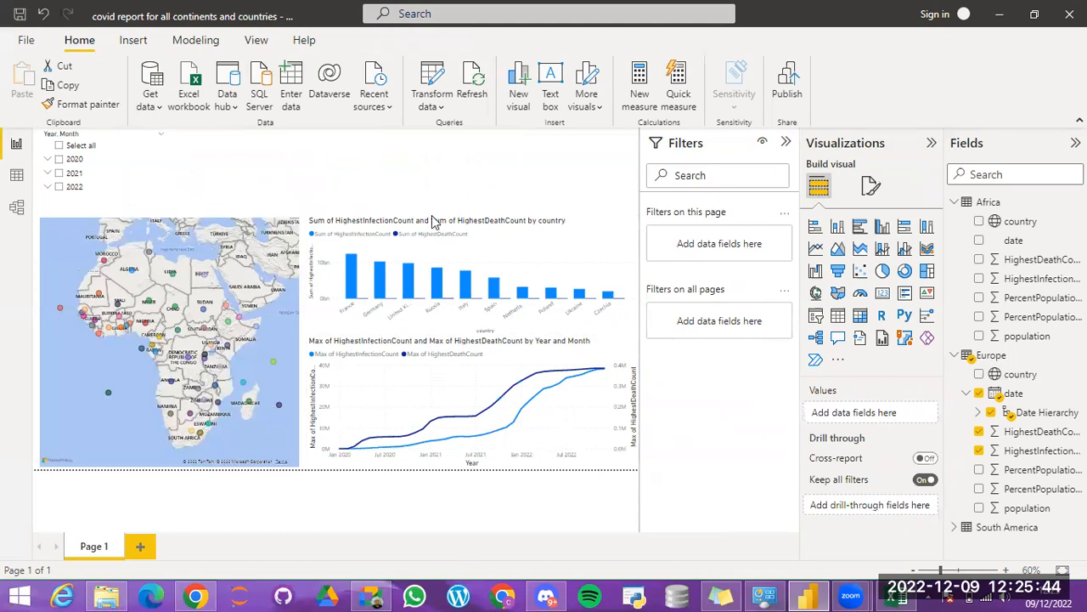
# Step: Move the country column chart to the top of the page, and reduce the heights of the column chart and the line chart
pyautogui.click(429, 140)
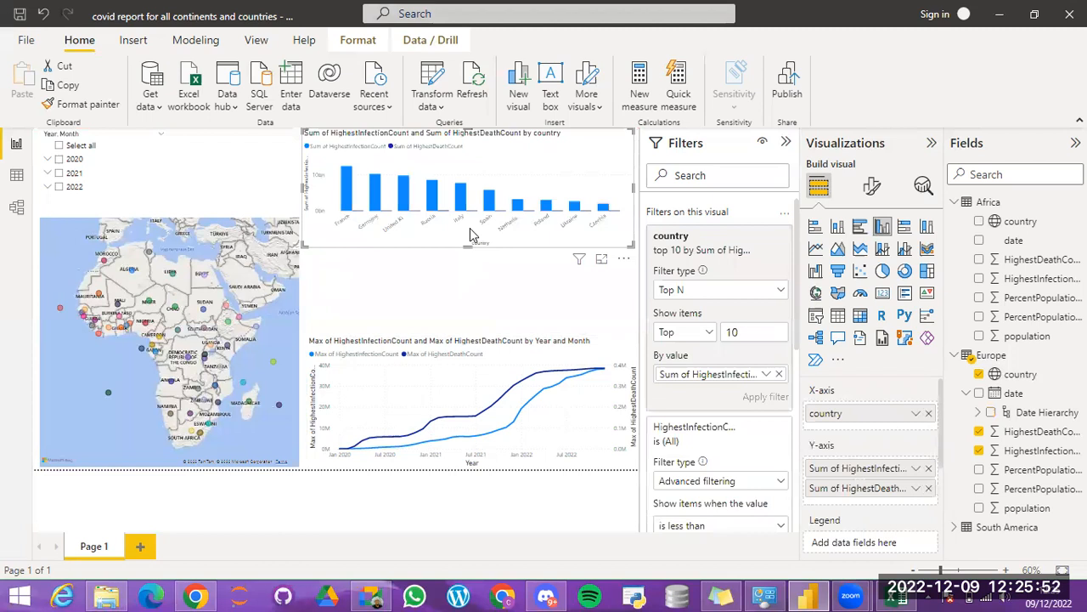
pyautogui.moveTo(469, 245); pyautogui.dragTo(473, 227)
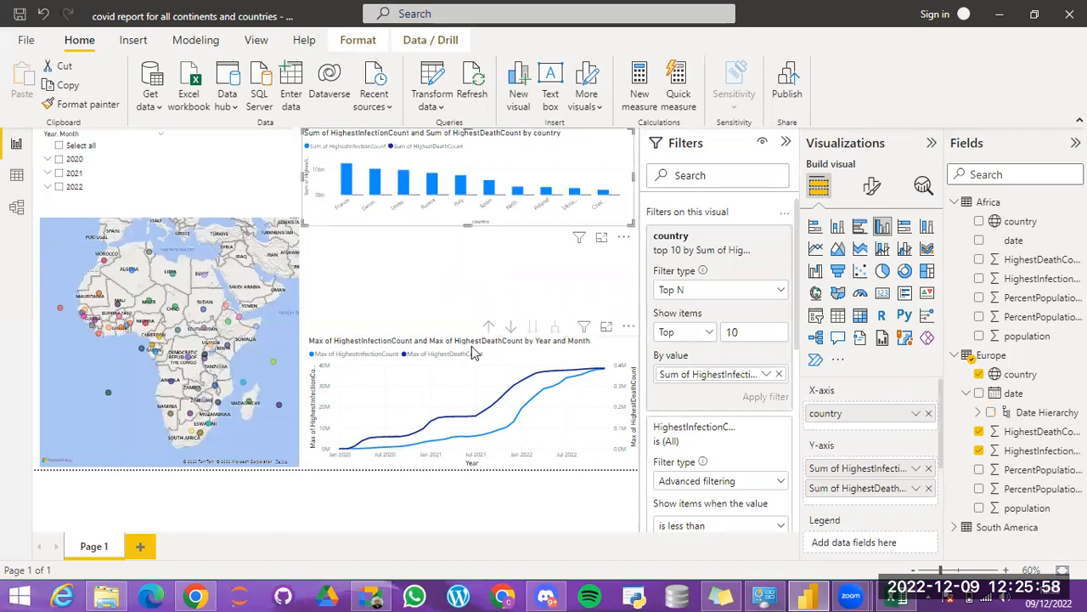
pyautogui.click(474, 352)
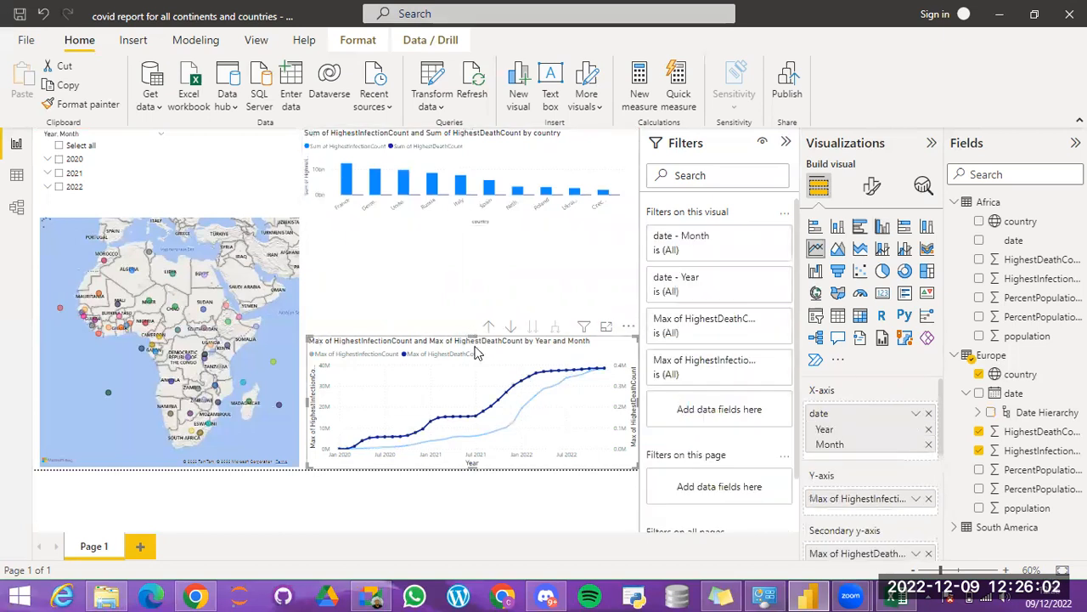
pyautogui.moveTo(475, 355); pyautogui.dragTo(477, 362)
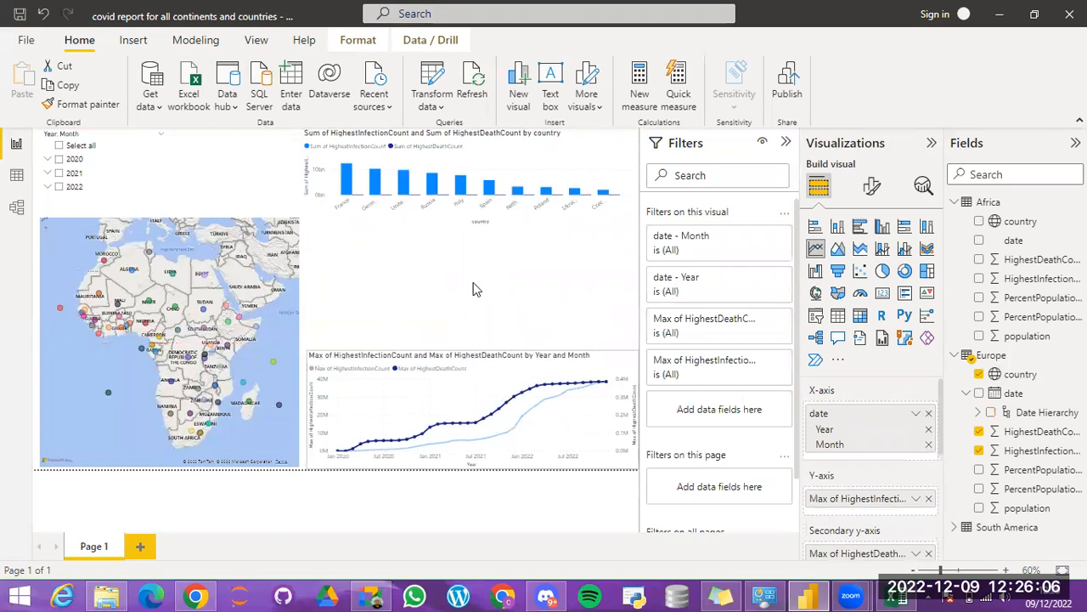
pyautogui.click(473, 294)
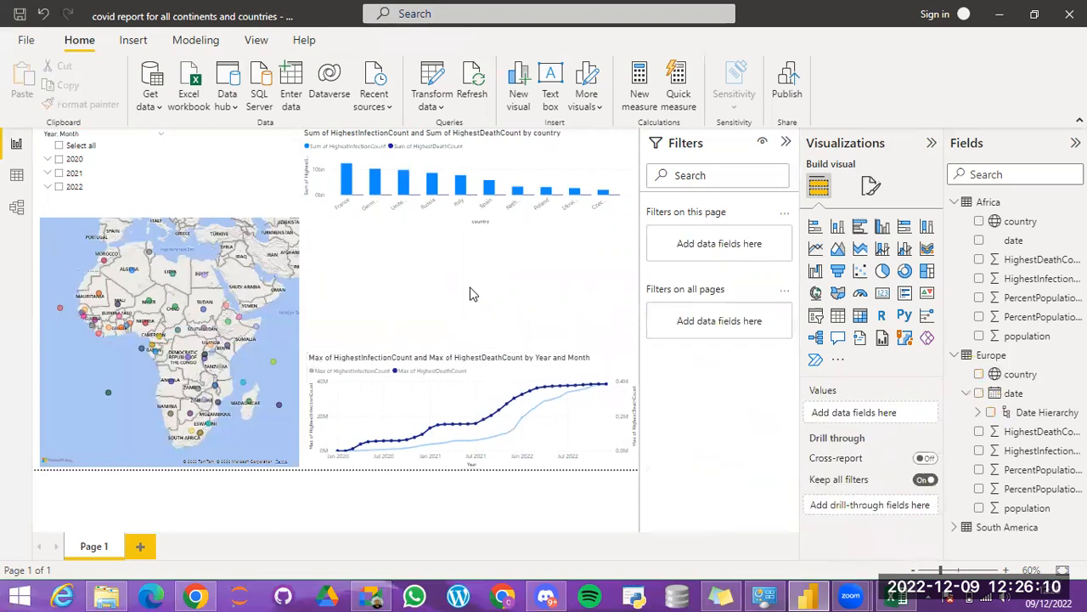
# Step: Add a line chart between the two existing charts with the Europe date hierarchy on its X-axis, keeping only Year and Month
pyautogui.click(816, 248)
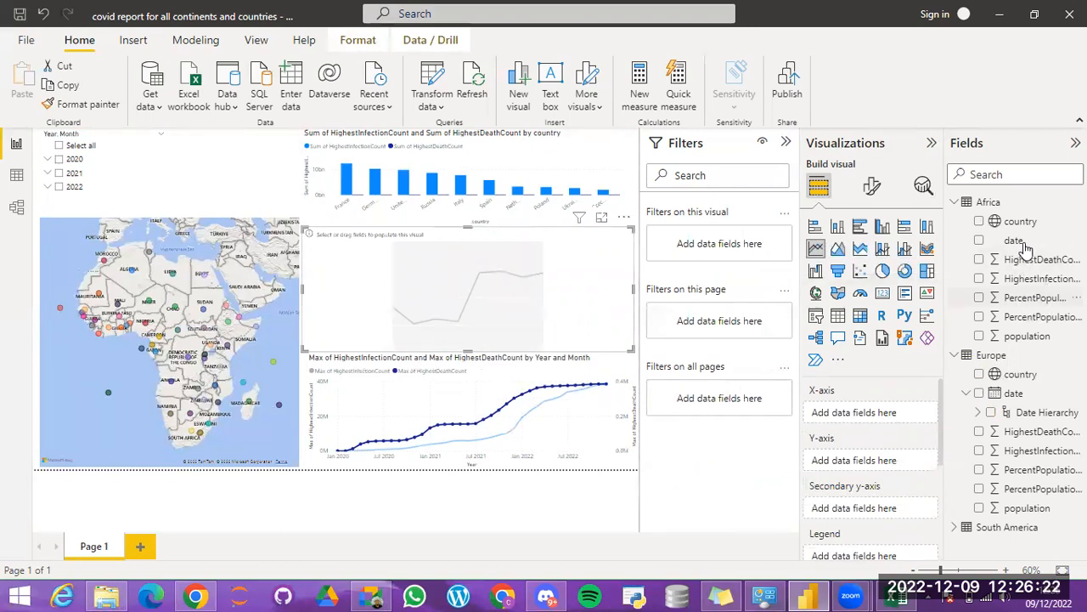
pyautogui.moveTo(1022, 250); pyautogui.dragTo(886, 419)
pyautogui.moveTo(1001, 258); pyautogui.dragTo(1024, 231)
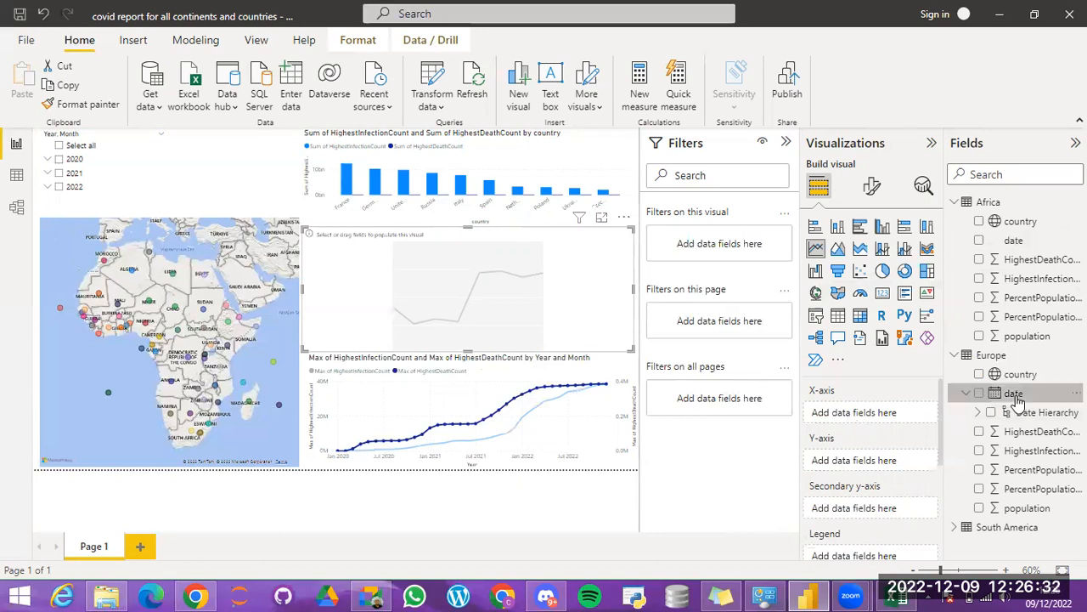
pyautogui.moveTo(1017, 399); pyautogui.dragTo(872, 420)
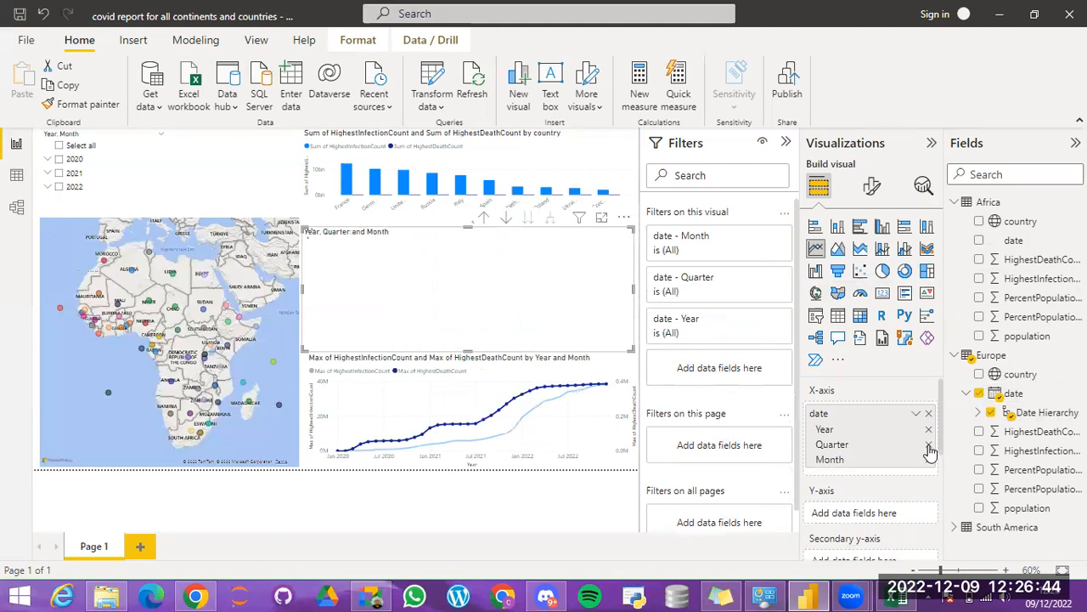
pyautogui.click(929, 445)
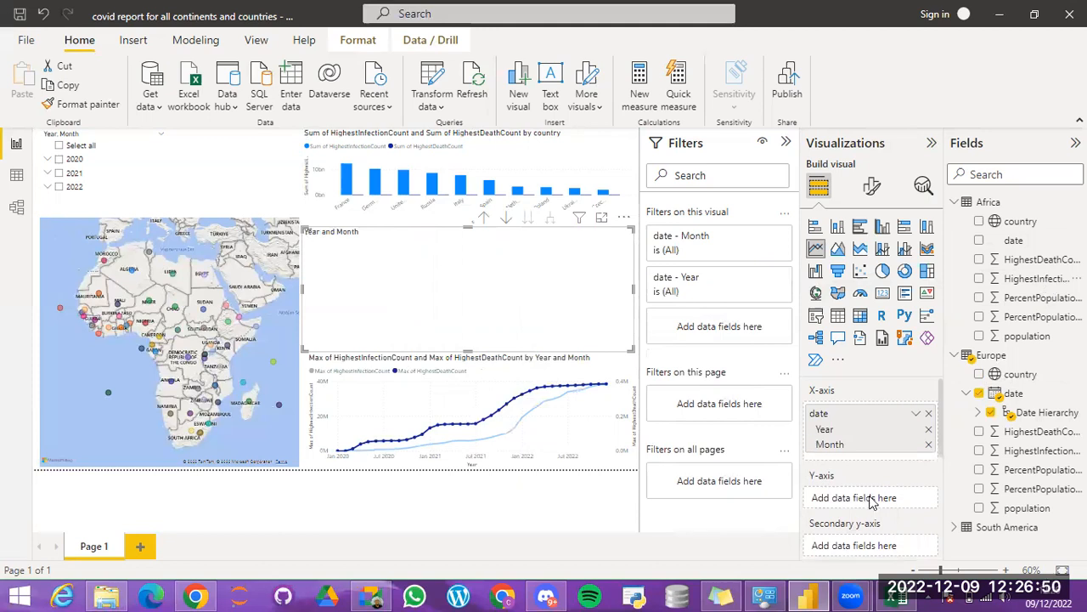
# Step: Plot Africa's HighestInfectionCount on the Y-axis and HighestDeathCount on the secondary y-axis of the new line chart, both aggregated as Maximum
pyautogui.moveTo(872, 501); pyautogui.dragTo(892, 502)
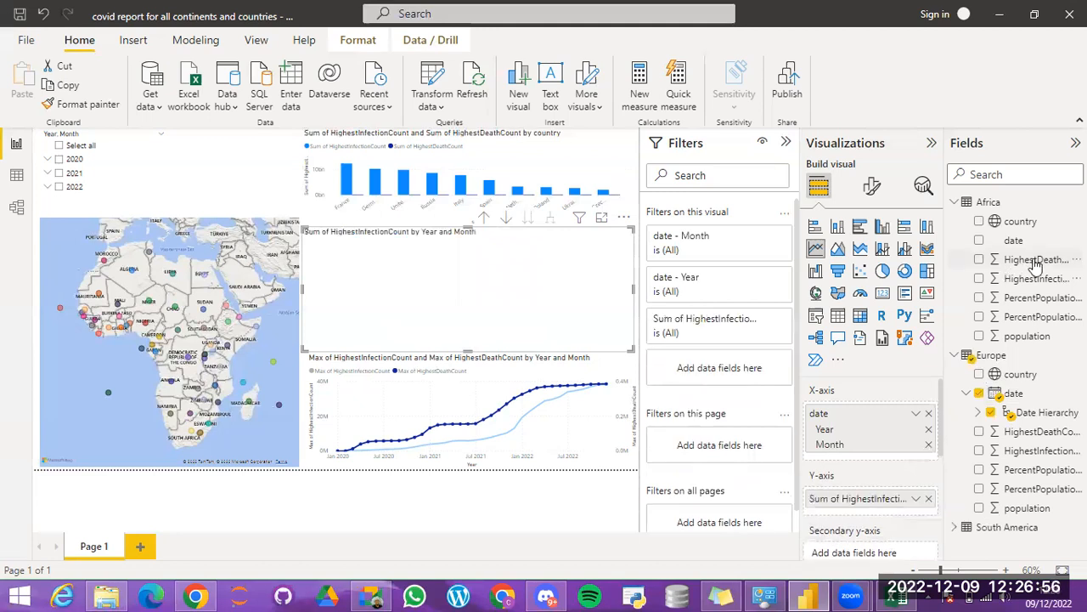
pyautogui.moveTo(881, 560); pyautogui.dragTo(882, 496)
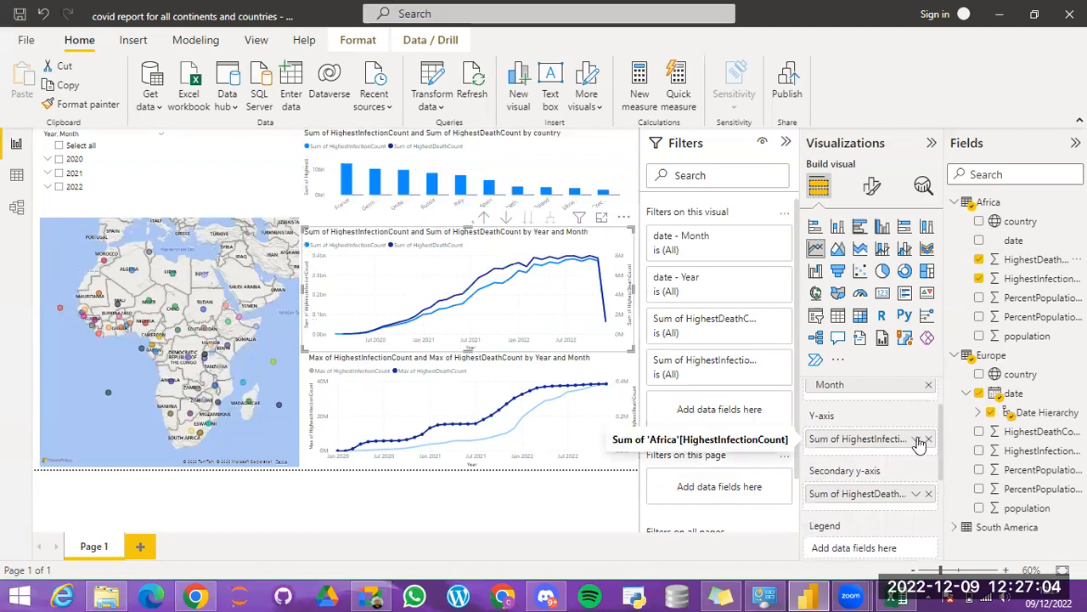
pyautogui.click(915, 439)
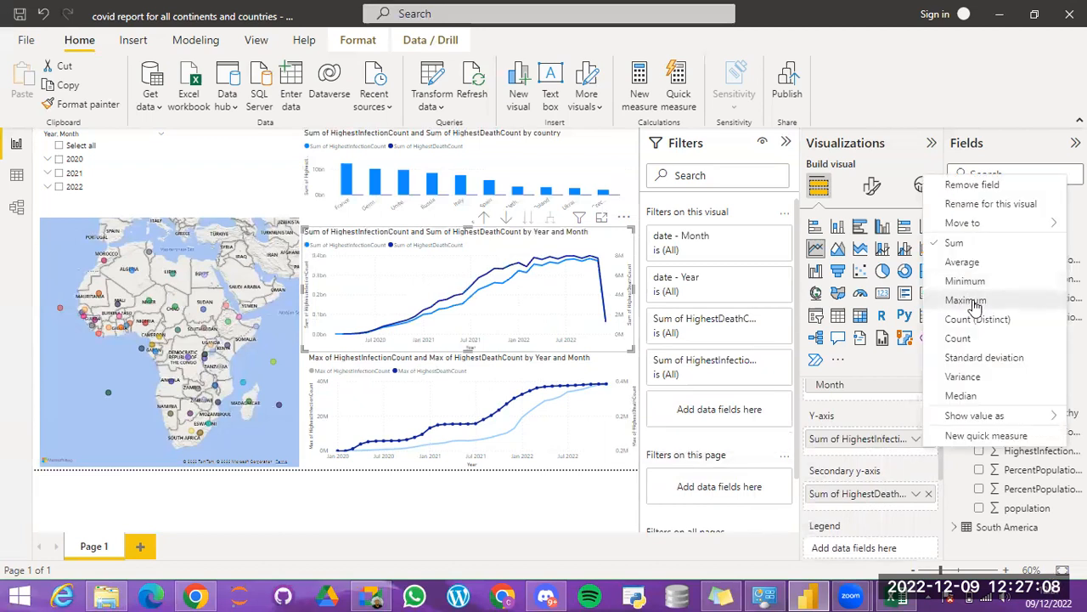
pyautogui.click(975, 303)
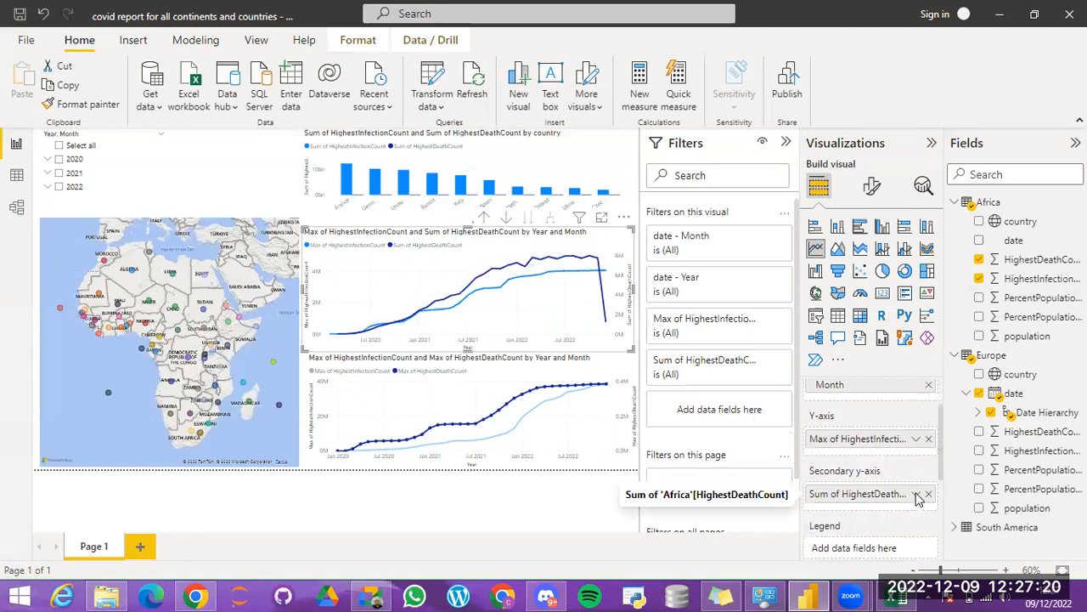
pyautogui.click(916, 495)
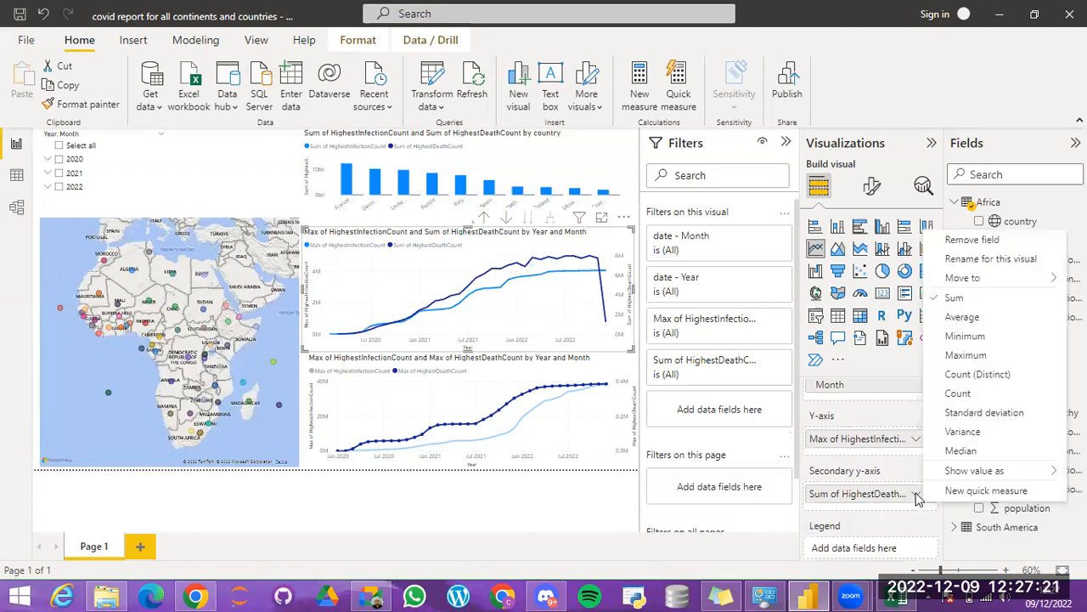
pyautogui.click(980, 358)
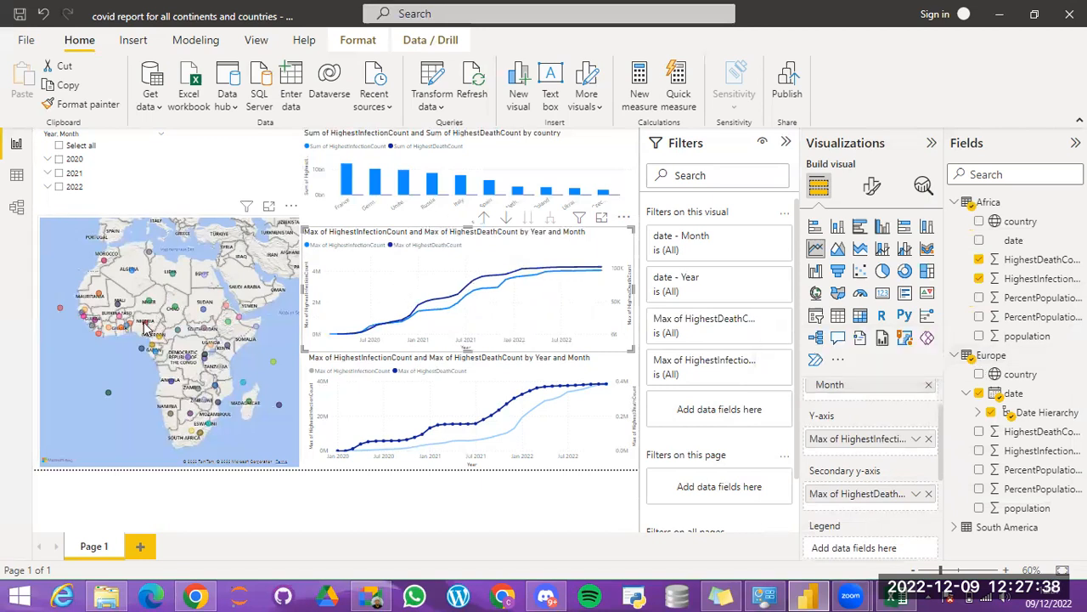
# Step: Cross-filter the Africa line chart by individual countries on the map, such as Nigeria, Algeria, Madagascar and Namibia
pyautogui.moveTo(145, 325)
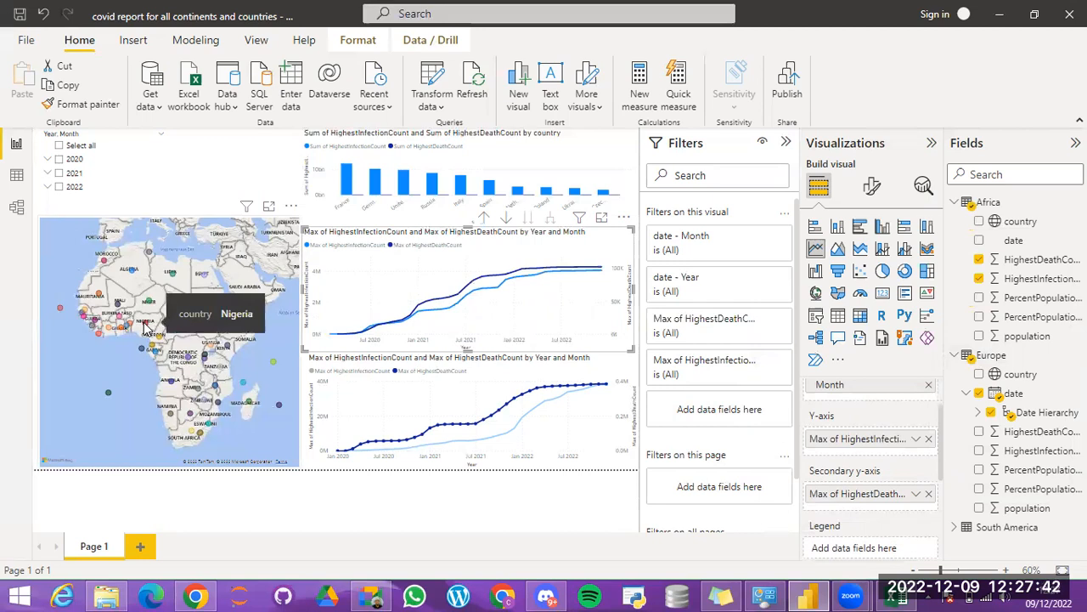
pyautogui.click(144, 327)
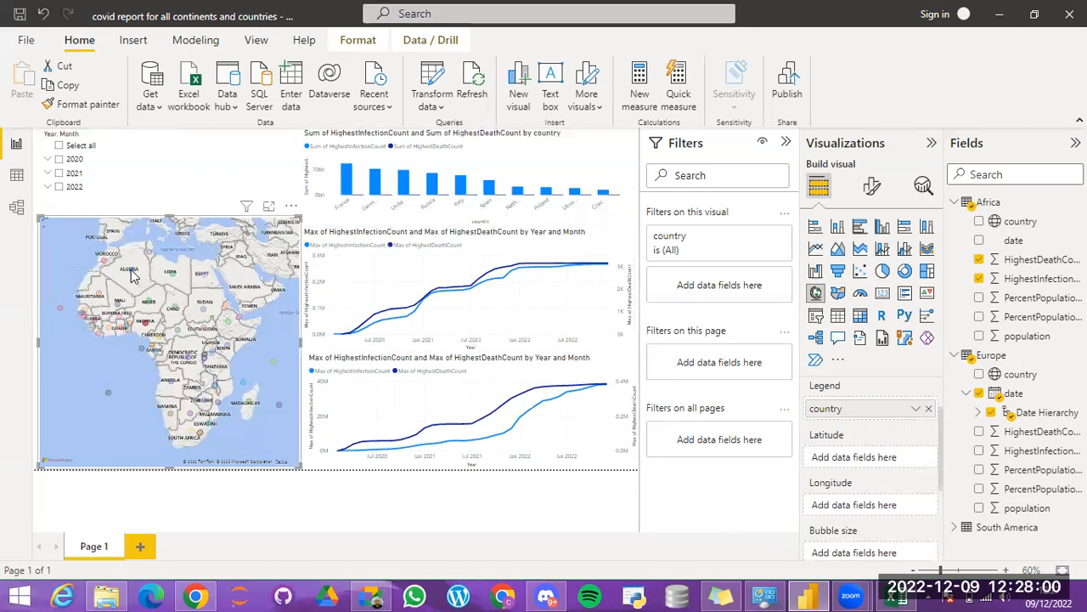
pyautogui.moveTo(132, 276)
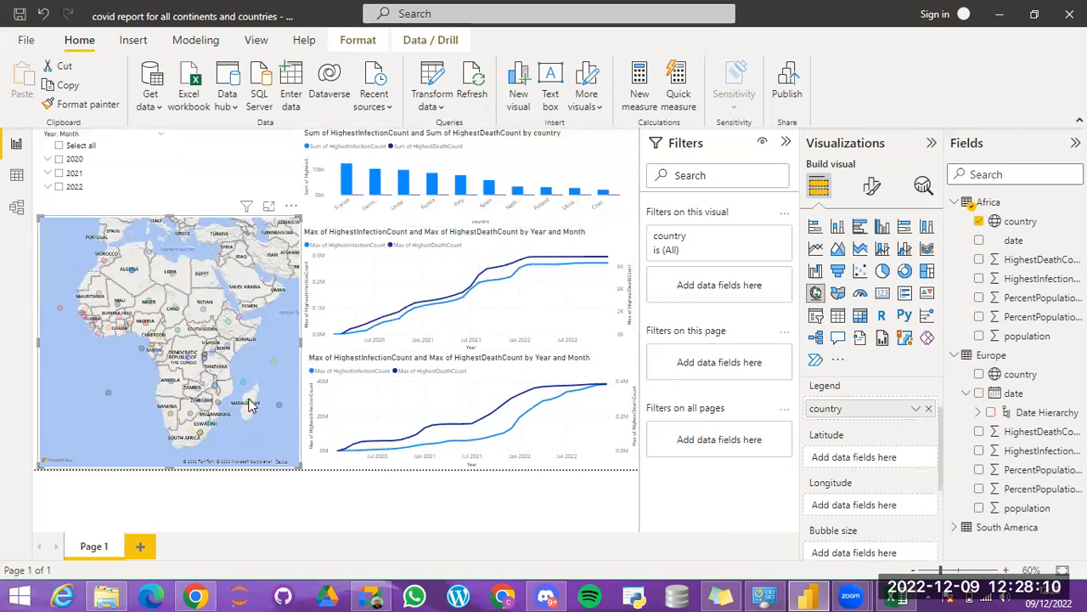
pyautogui.moveTo(251, 406)
pyautogui.click(249, 402)
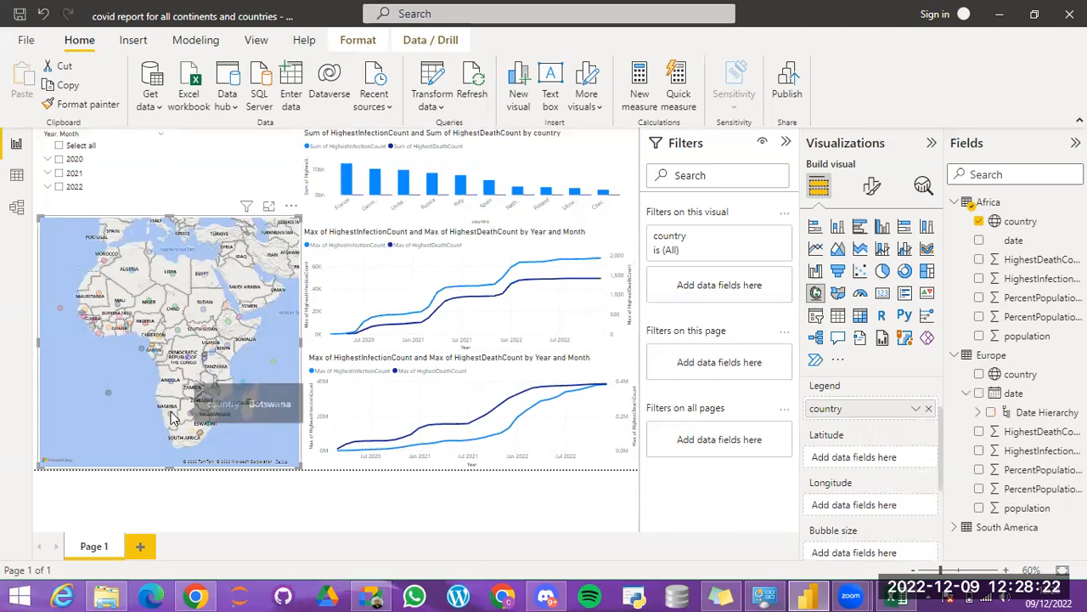
pyautogui.moveTo(171, 415)
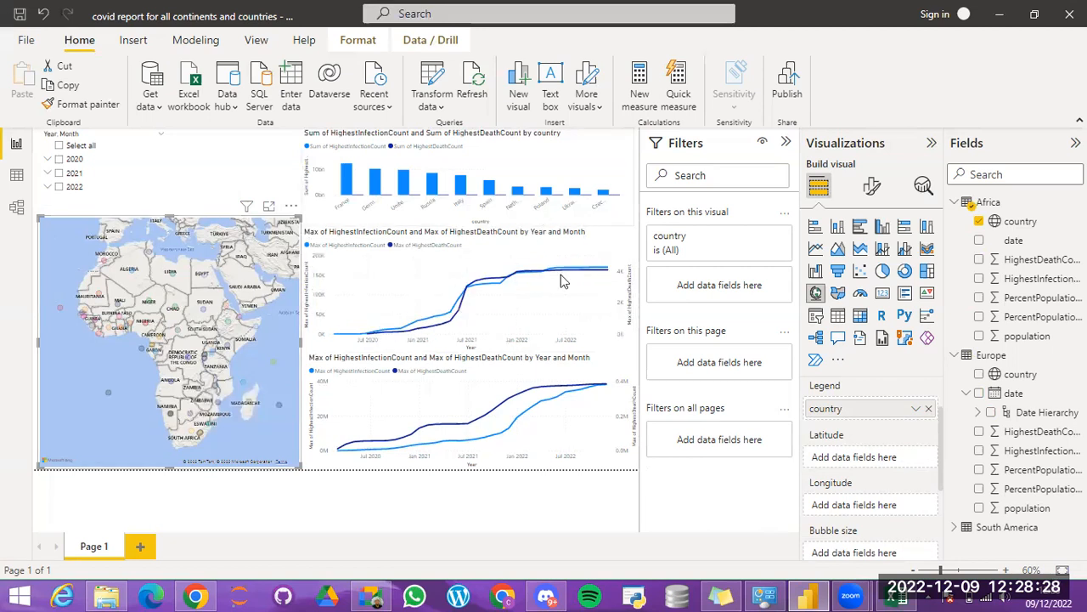
# Step: Clear the map selection and examine the maximum infection and death counts at the ends of both line charts
pyautogui.moveTo(475, 271)
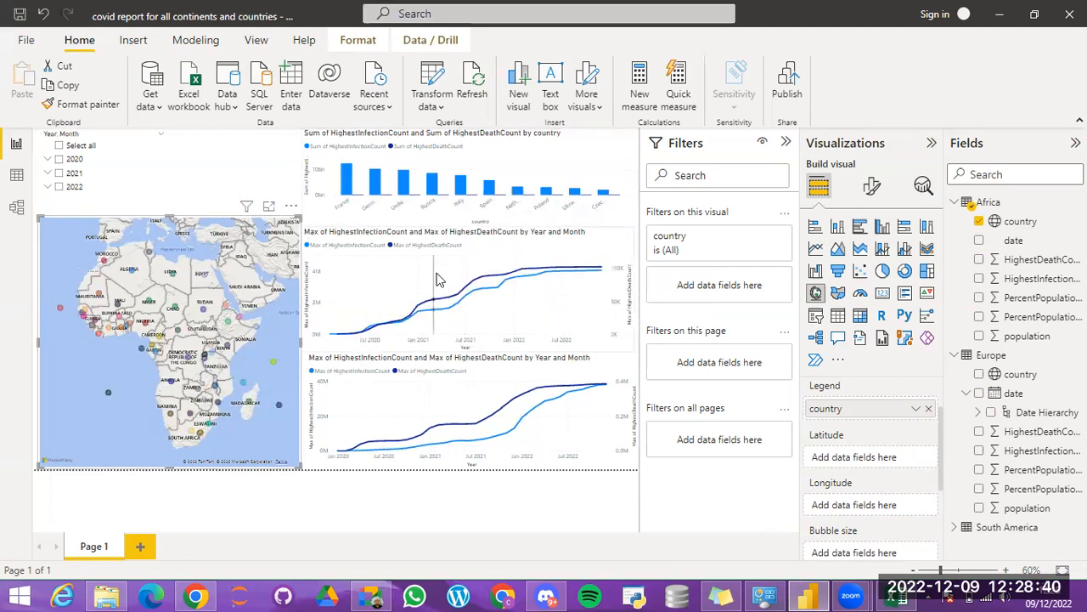
pyautogui.moveTo(448, 299)
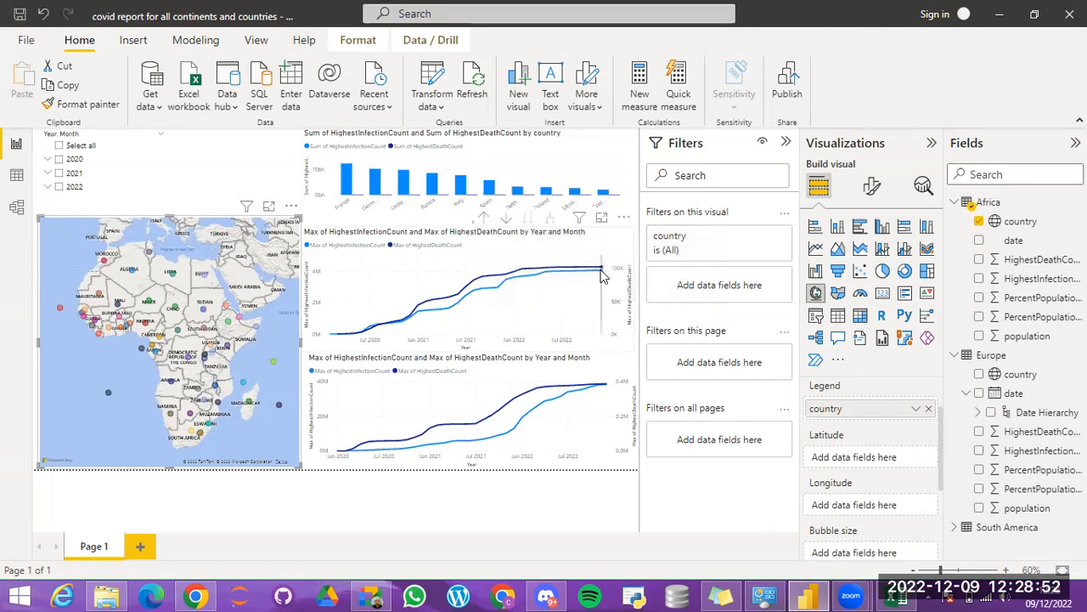
pyautogui.moveTo(601, 271)
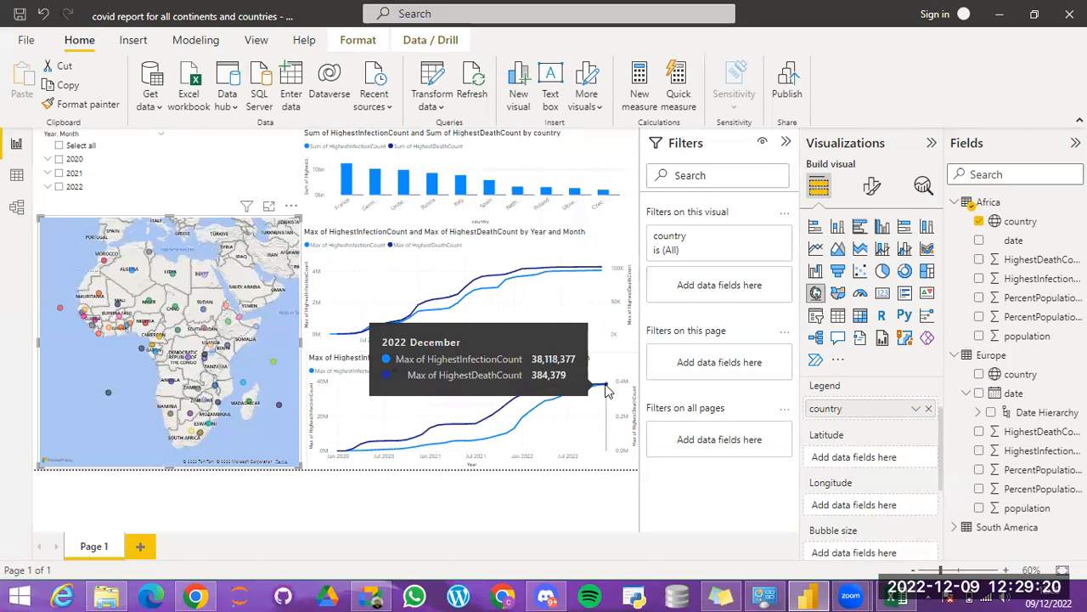
pyautogui.click(200, 164)
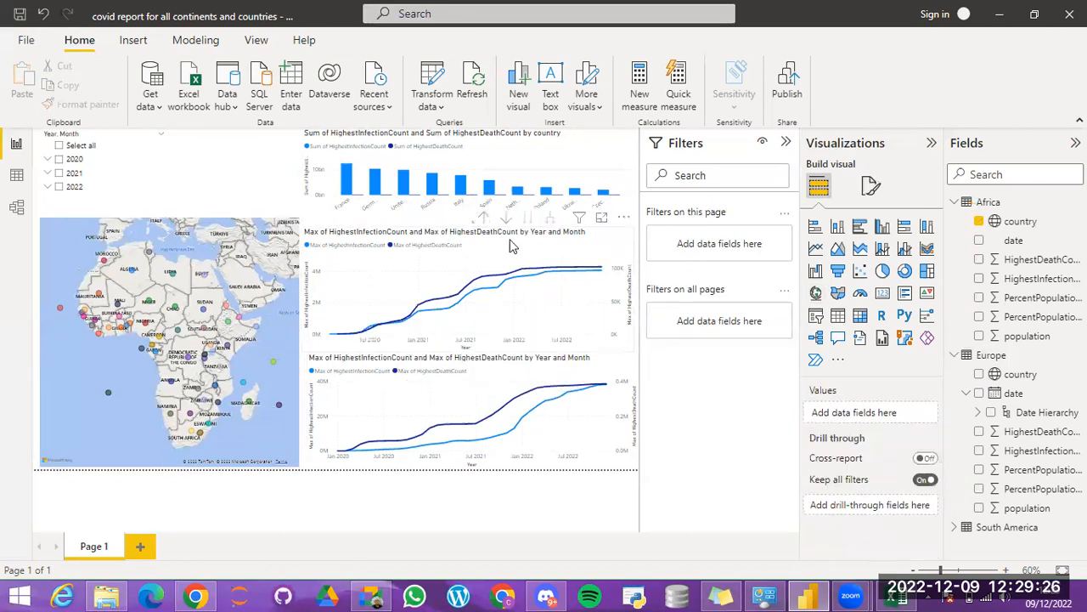
# Step: Turn on the zoom slider for the Africa and Europe line charts, with the Y-axis slider off and the X-axis slider on
pyautogui.click(510, 245)
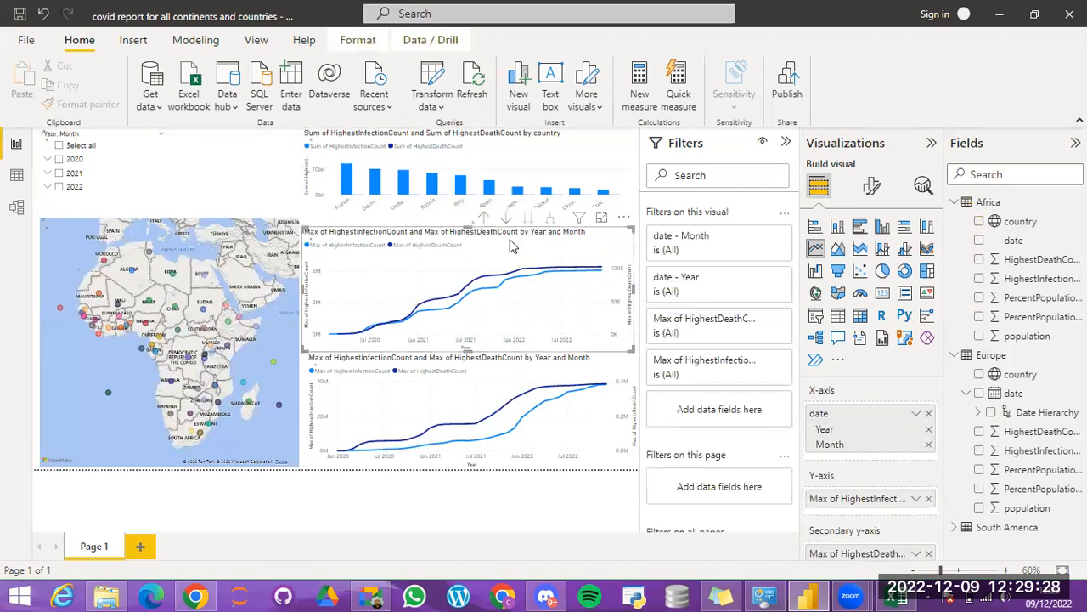
pyautogui.click(873, 189)
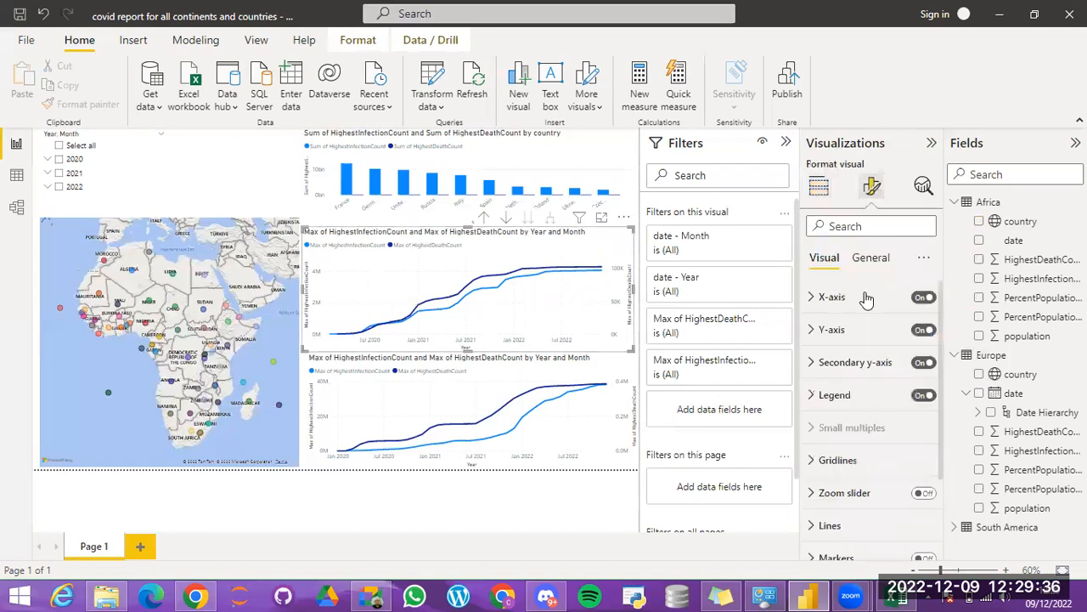
pyautogui.click(921, 494)
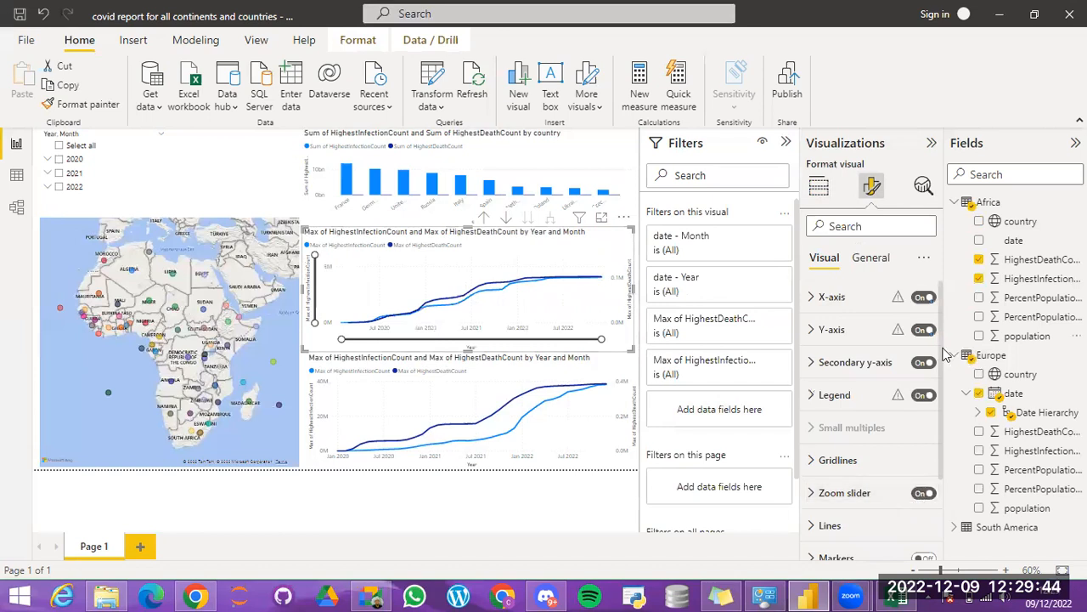
pyautogui.scroll(-2, 941, 399)
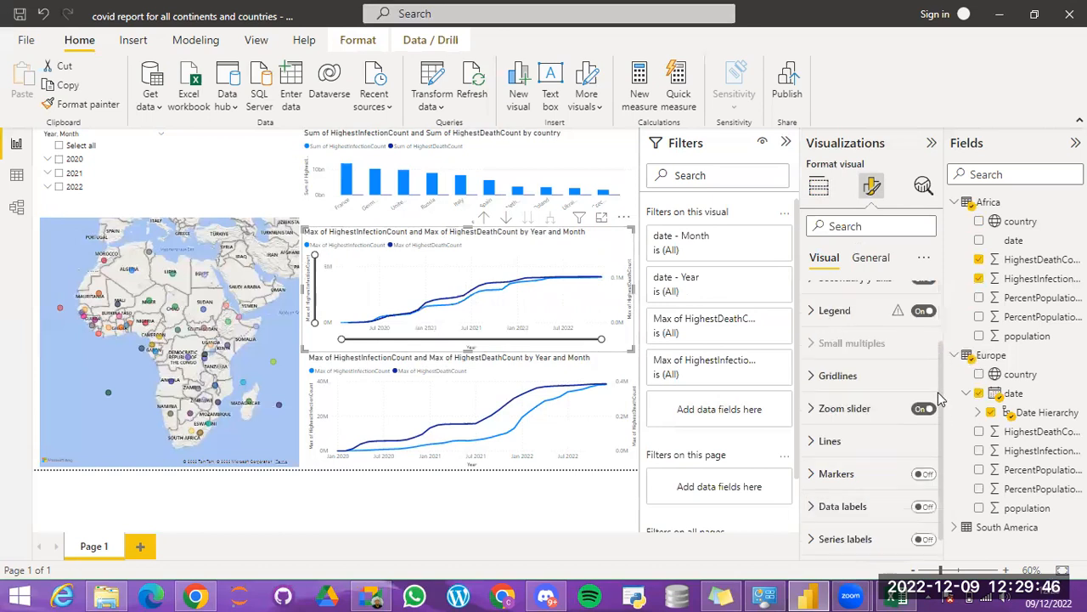
pyautogui.scroll(1, 941, 400)
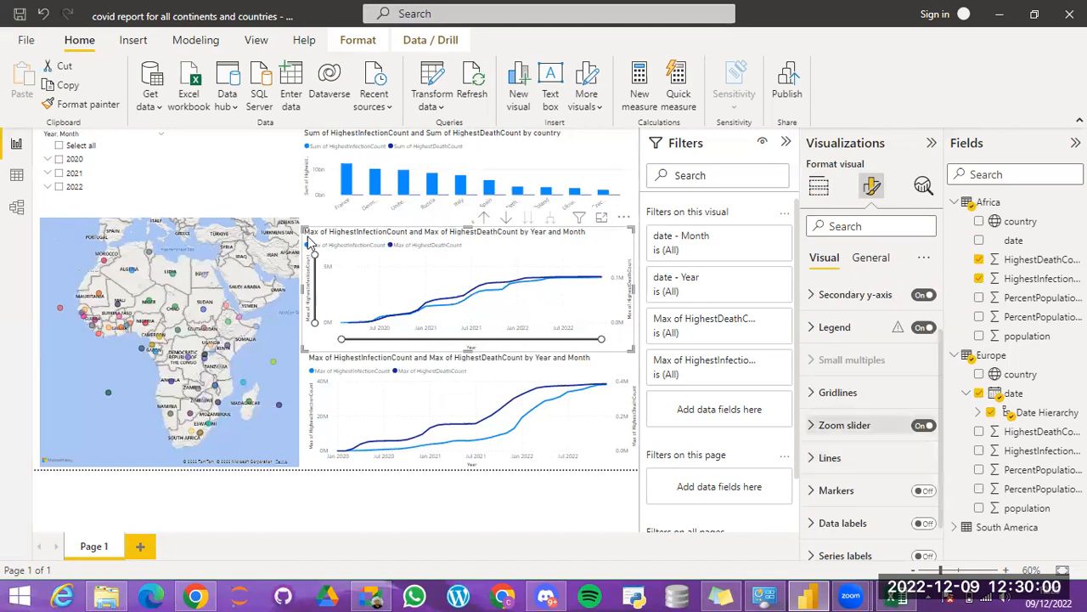
pyautogui.click(841, 424)
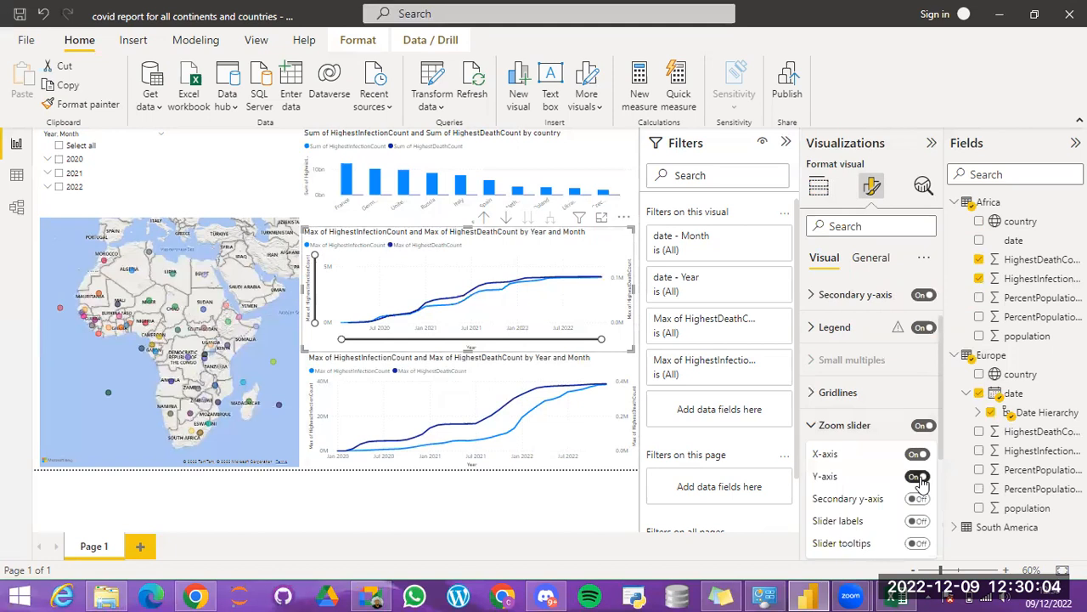
pyautogui.click(919, 476)
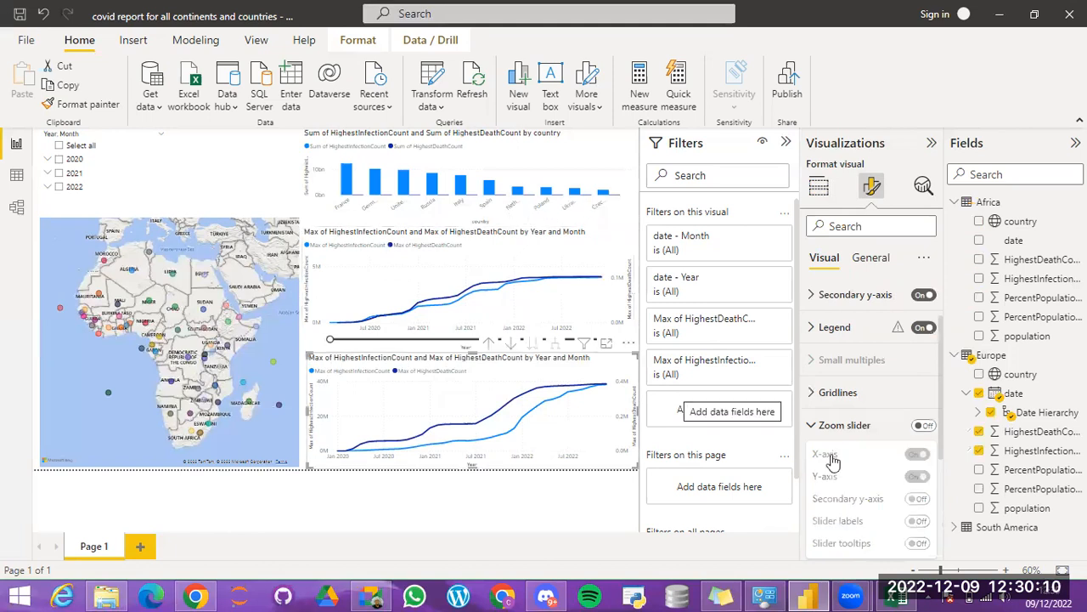
pyautogui.click(922, 427)
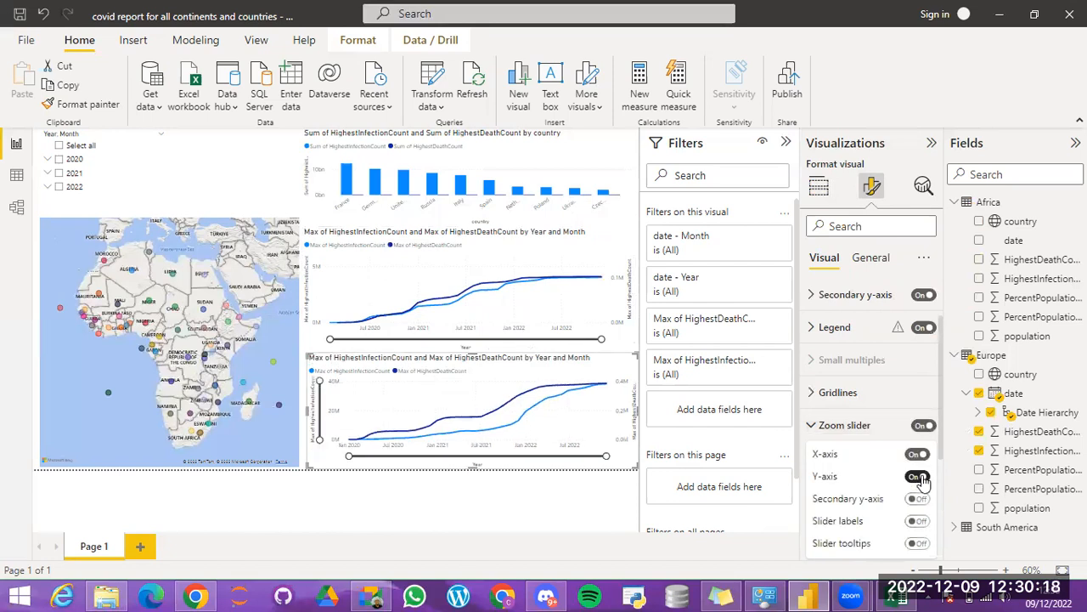
pyautogui.click(923, 479)
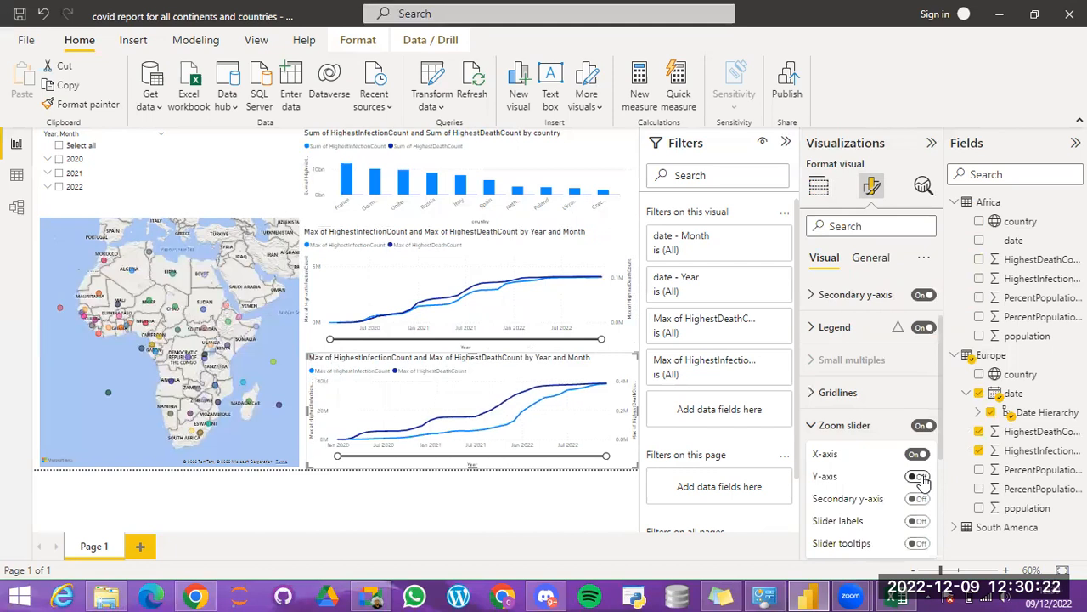
# Step: Narrow the Africa line chart's date range with its zoom slider, inspect the monthly counts, and restore the full range
pyautogui.click(368, 338)
pyautogui.click(380, 339)
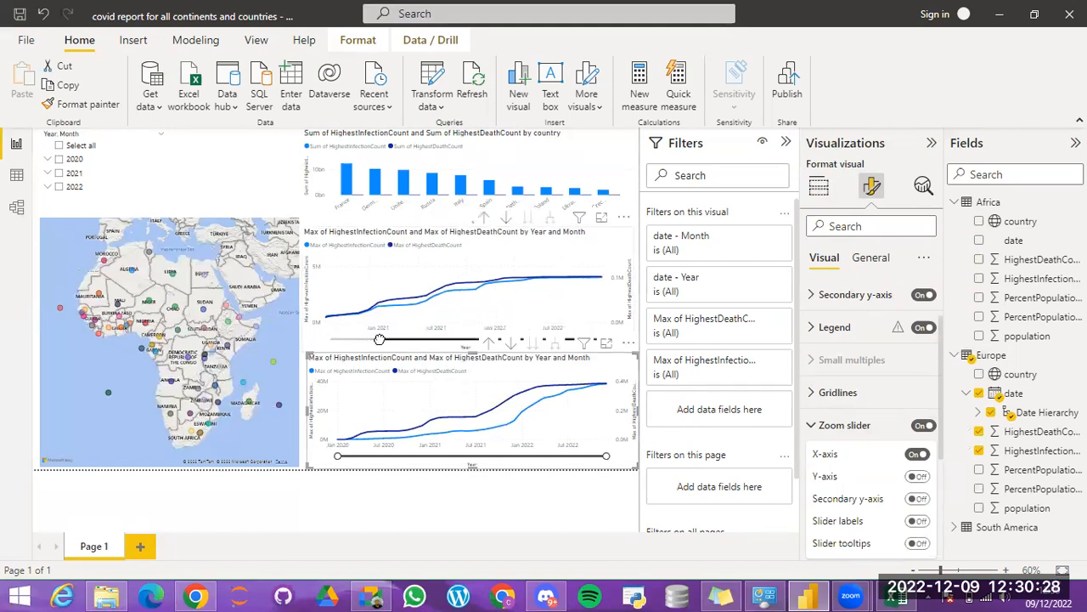
pyautogui.click(600, 338)
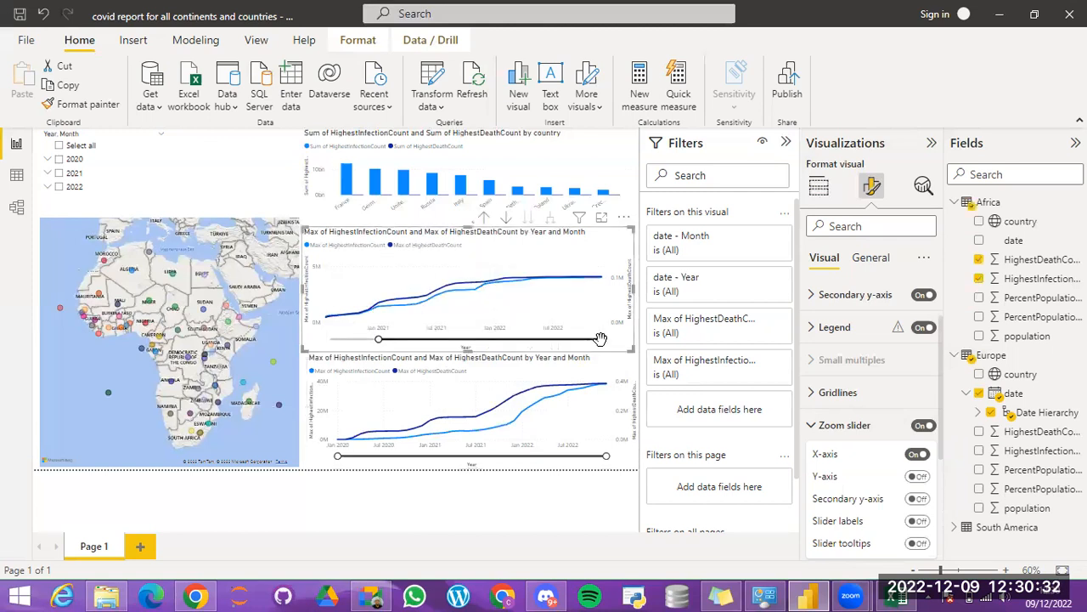
pyautogui.moveTo(600, 339); pyautogui.dragTo(509, 340)
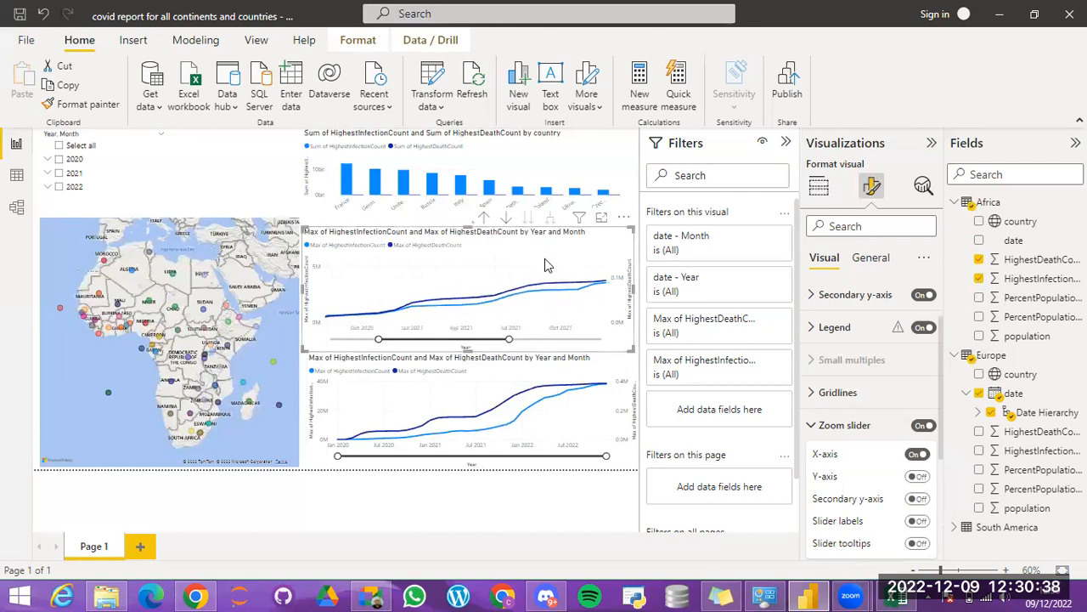
pyautogui.moveTo(462, 268)
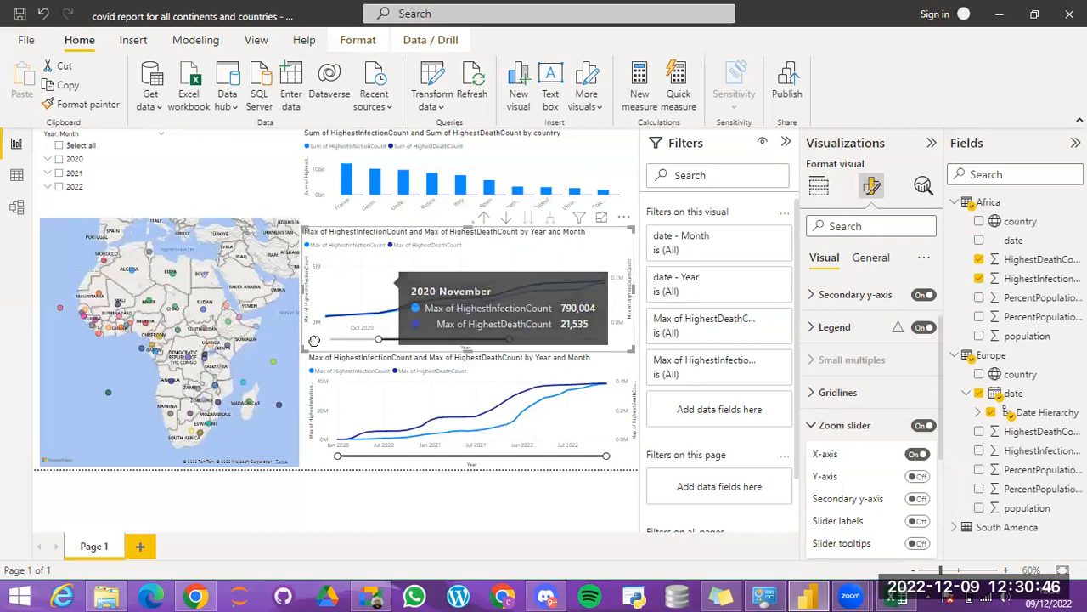
pyautogui.moveTo(379, 339); pyautogui.dragTo(315, 346)
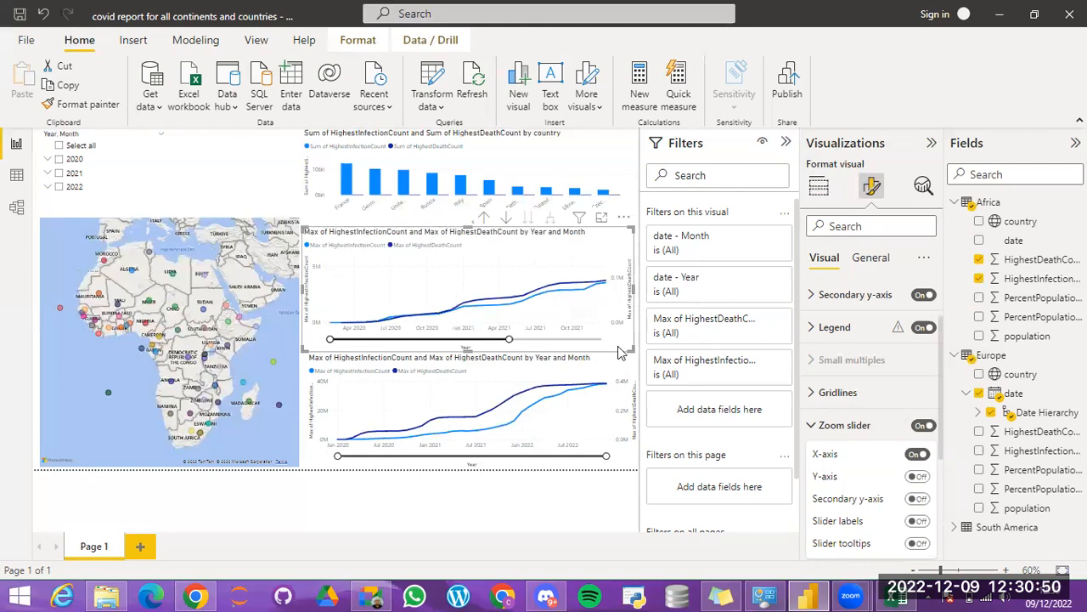
pyautogui.moveTo(508, 339); pyautogui.dragTo(623, 348)
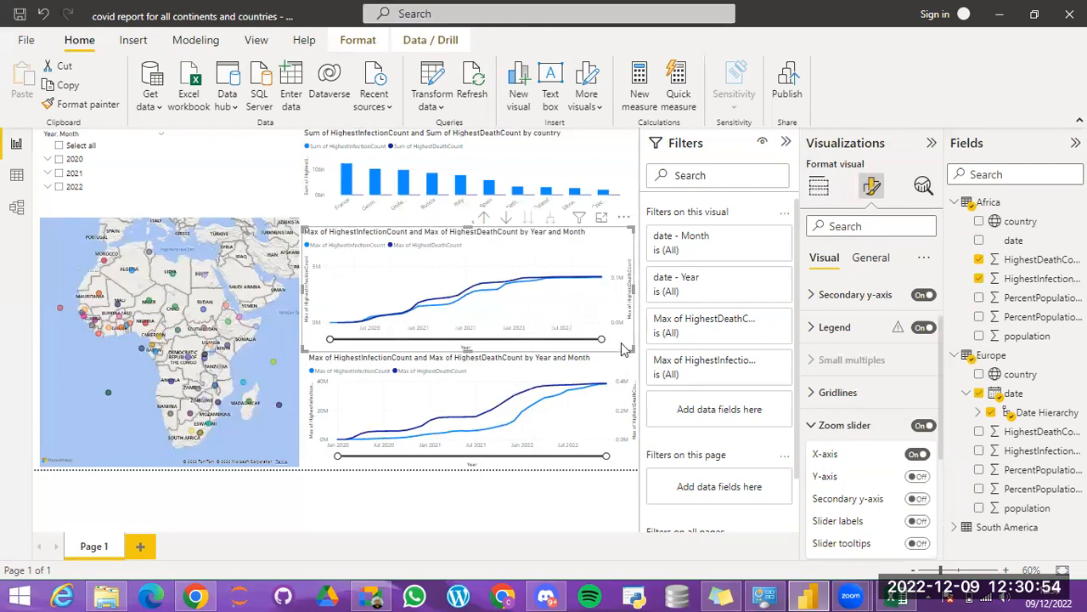
pyautogui.moveTo(604, 277)
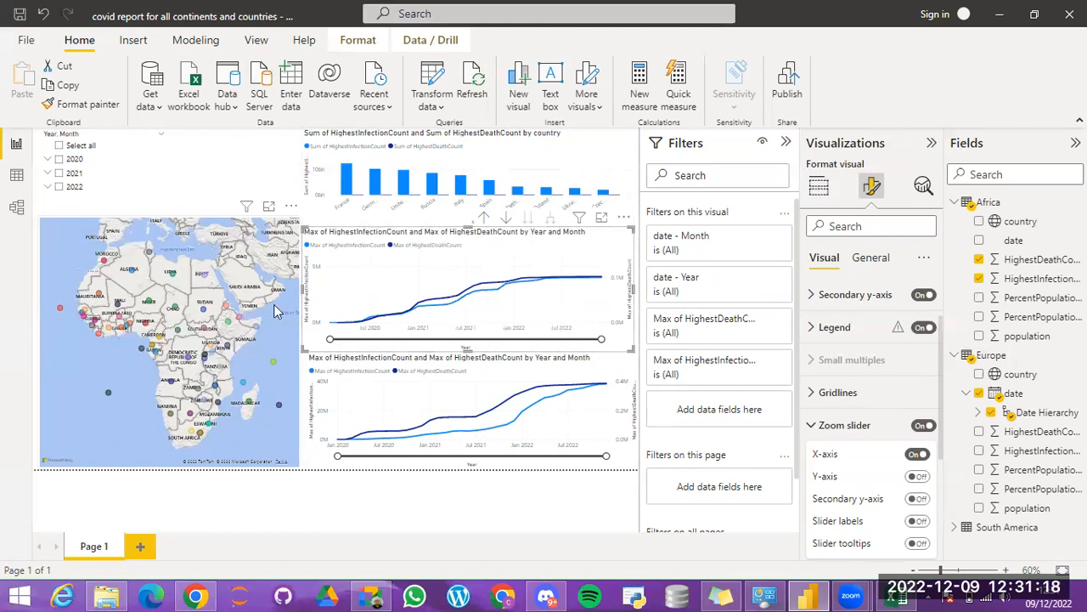
# Step: Cross-filter the Africa line chart by Mauritius on the map and examine its infection and death counts from March 2020 onward
pyautogui.moveTo(146, 325)
pyautogui.moveTo(280, 409)
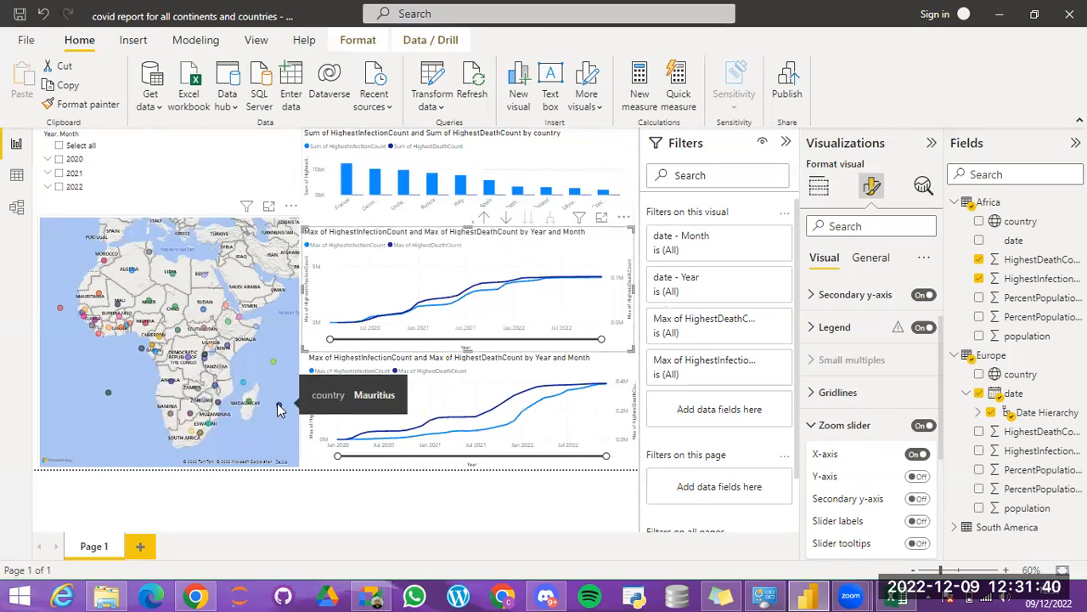
pyautogui.click(281, 410)
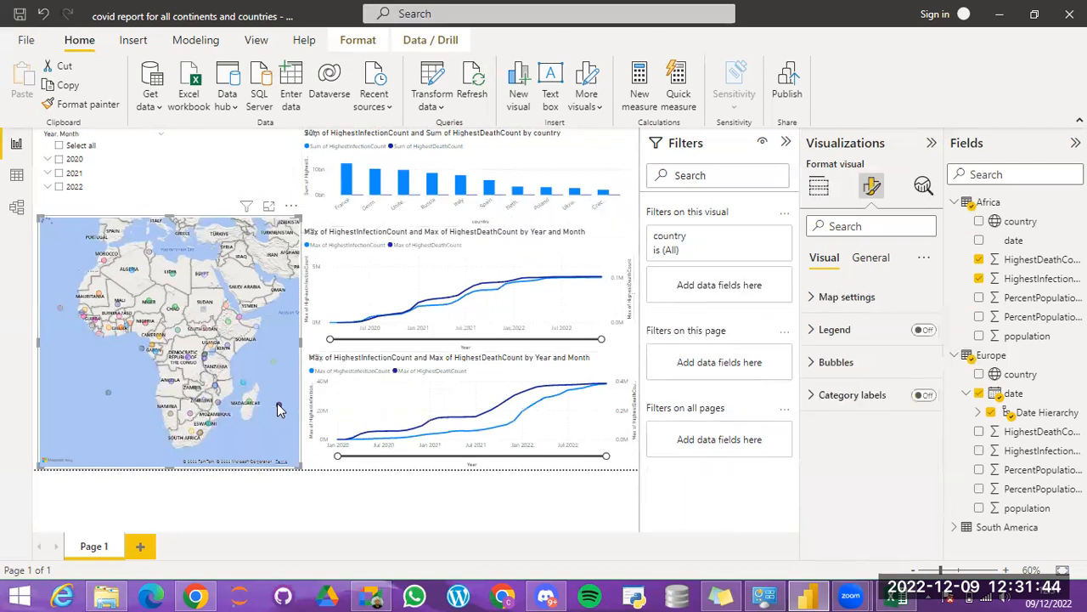
pyautogui.click(278, 405)
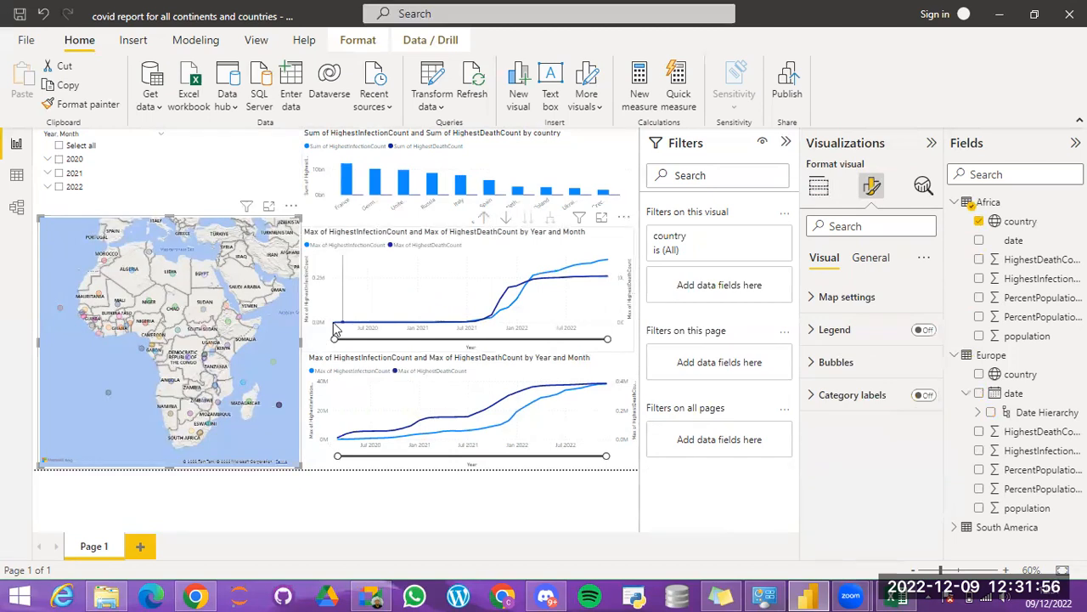
pyautogui.moveTo(332, 324)
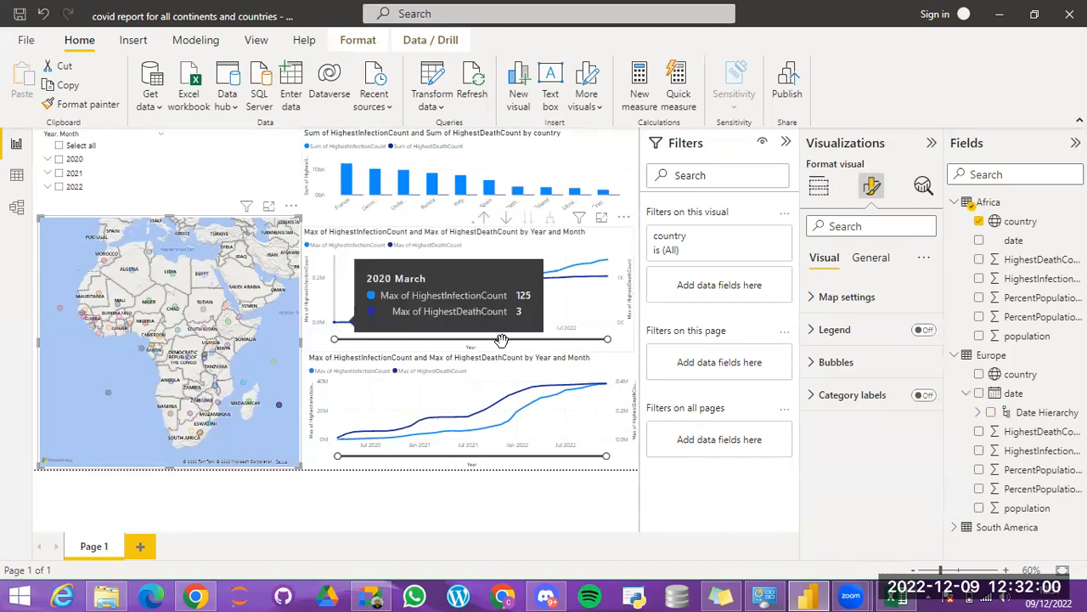
pyautogui.moveTo(470, 329)
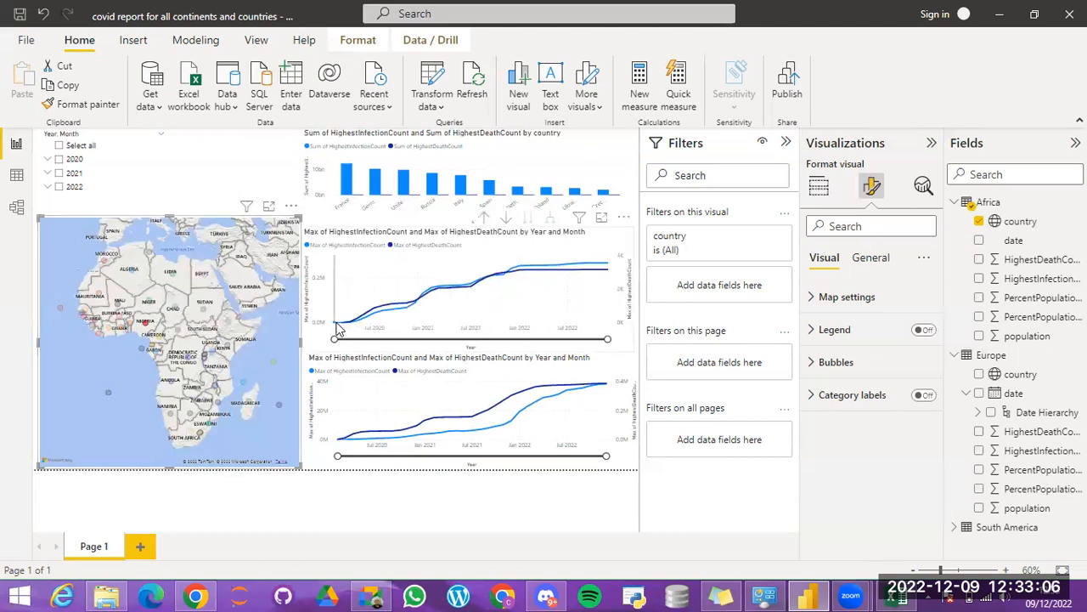
# Step: Examine Nigeria's February 2020 and December 2022 counts in the Africa line chart, and clear the map selection to compare the unfiltered December 2022 counts
pyautogui.moveTo(337, 329)
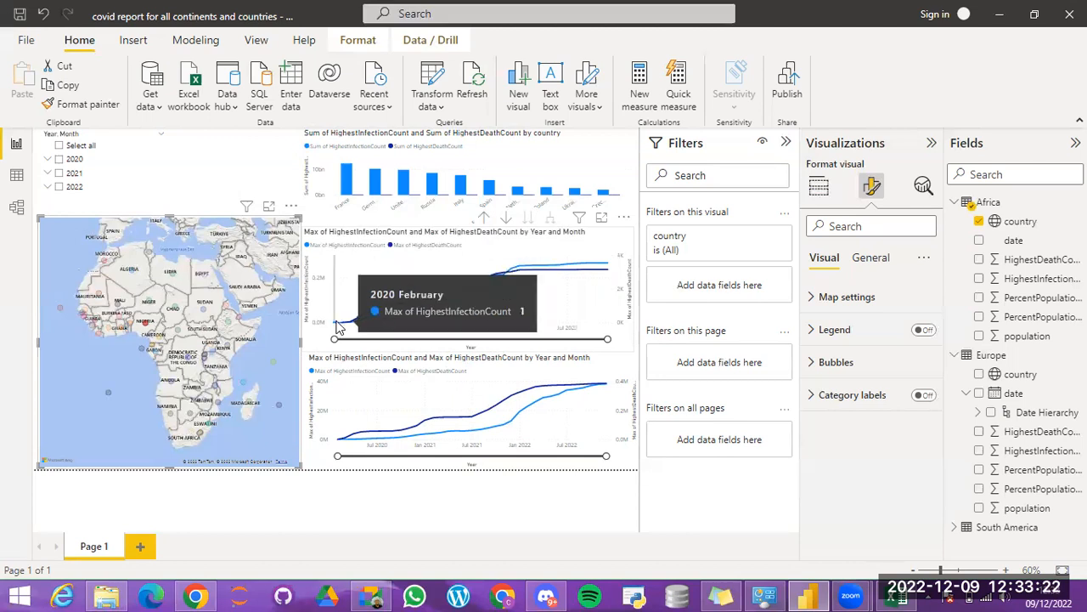
pyautogui.moveTo(500, 280)
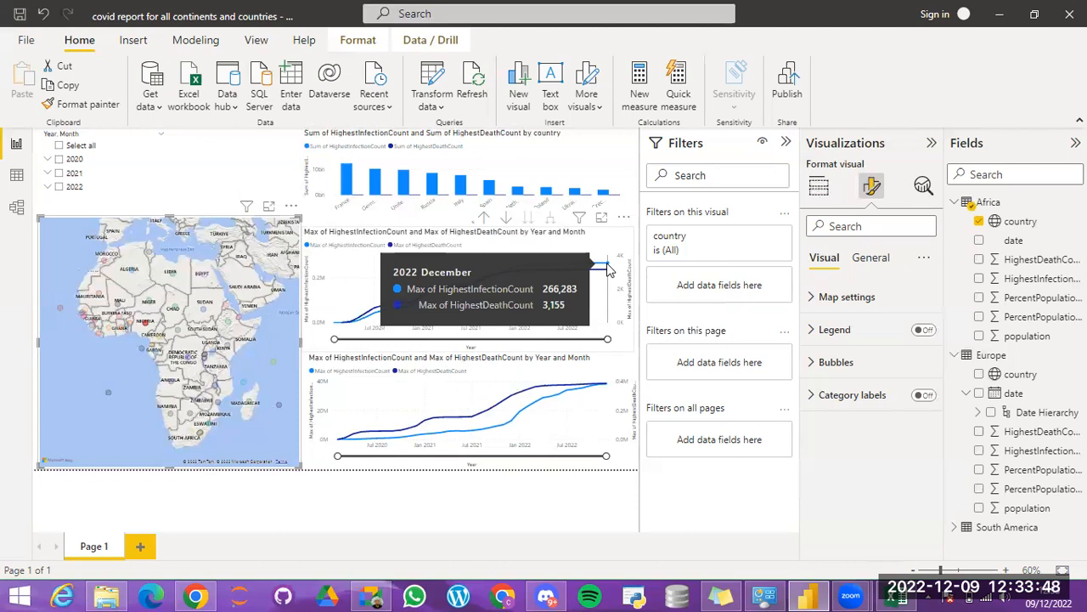
pyautogui.click(92, 369)
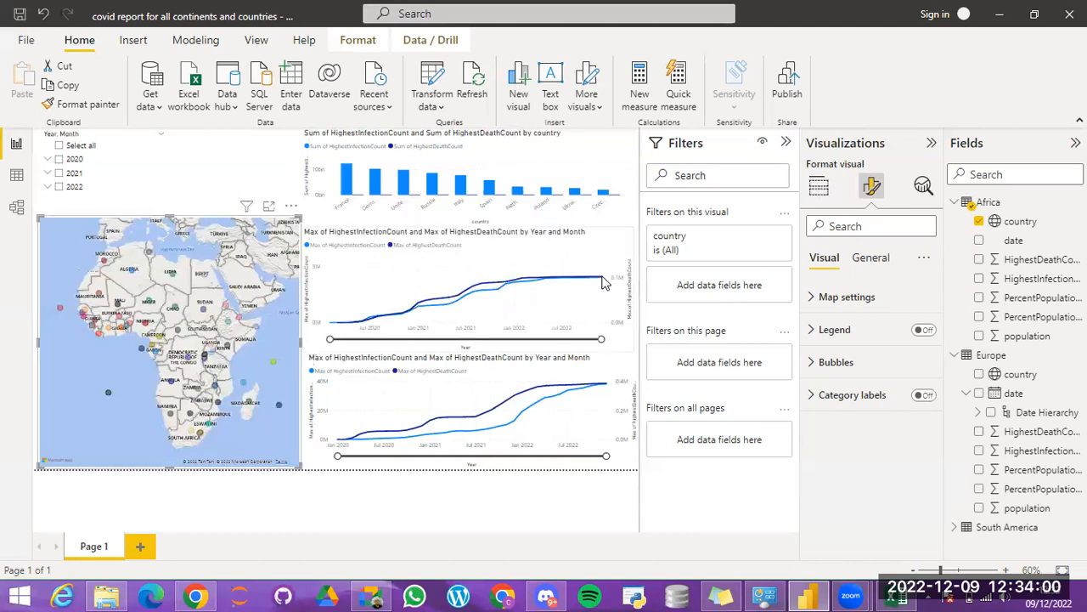
pyautogui.moveTo(602, 283)
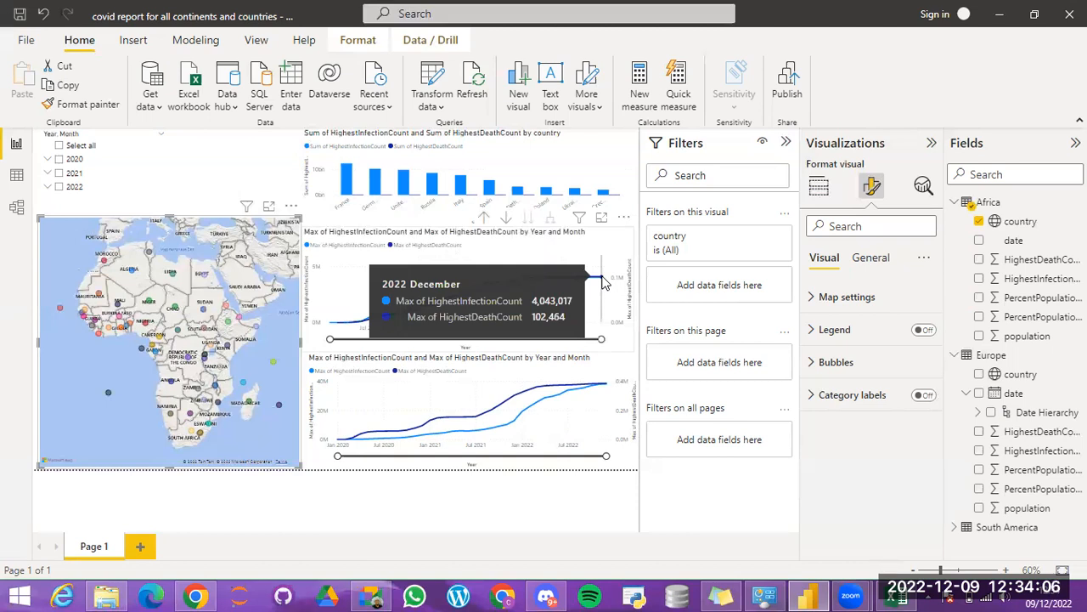
# Step: Deselect the map visual and save the COVID report
pyautogui.click(238, 174)
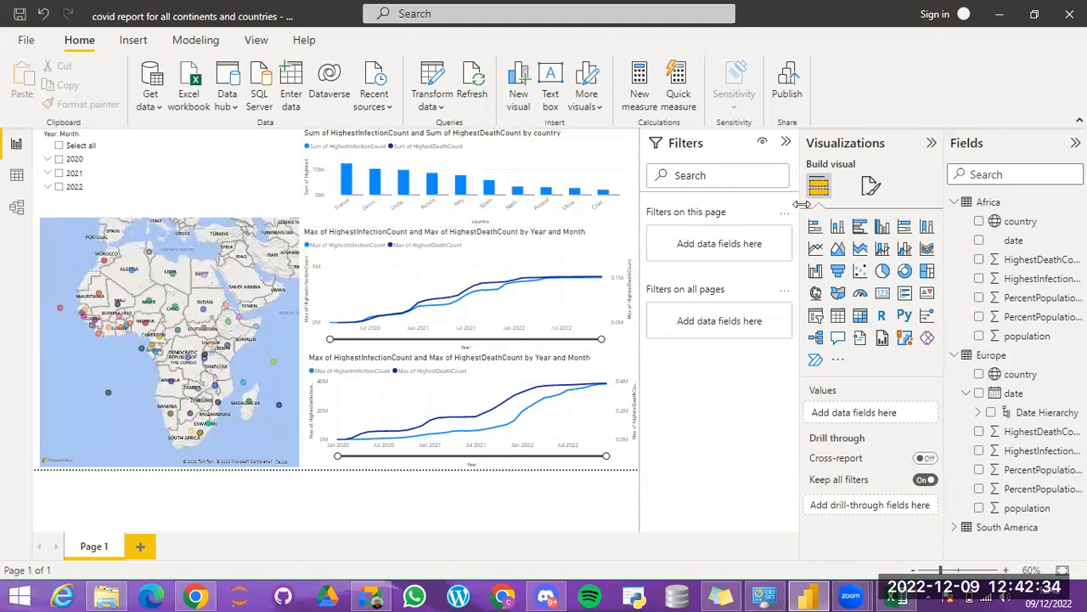
pyautogui.click(18, 17)
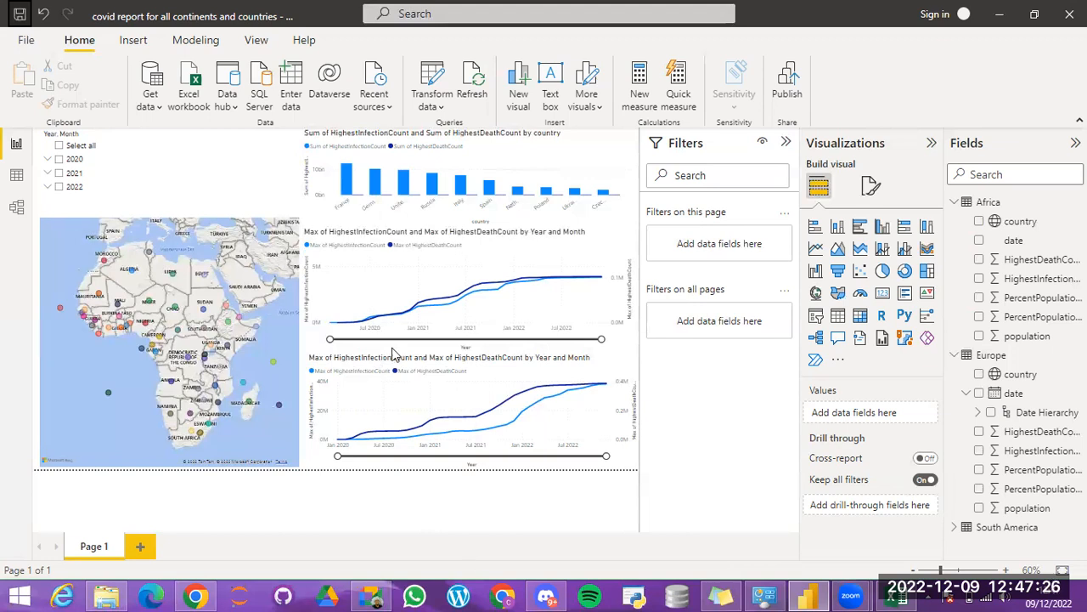
# Step: Review the report's export options, including Export to PDF, and return to the report page without exporting
pyautogui.click(26, 43)
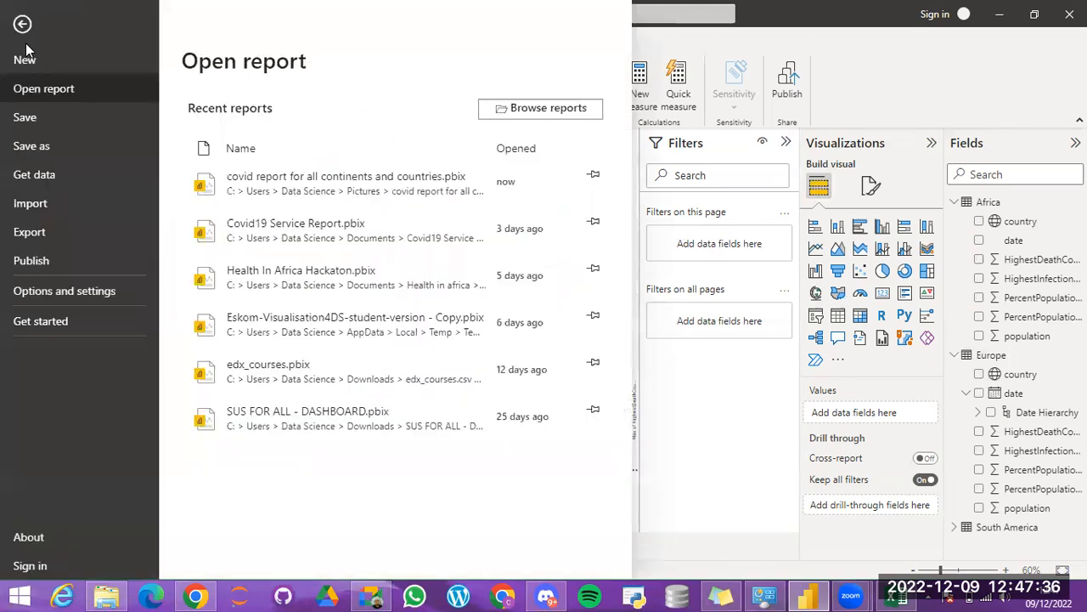
pyautogui.click(30, 232)
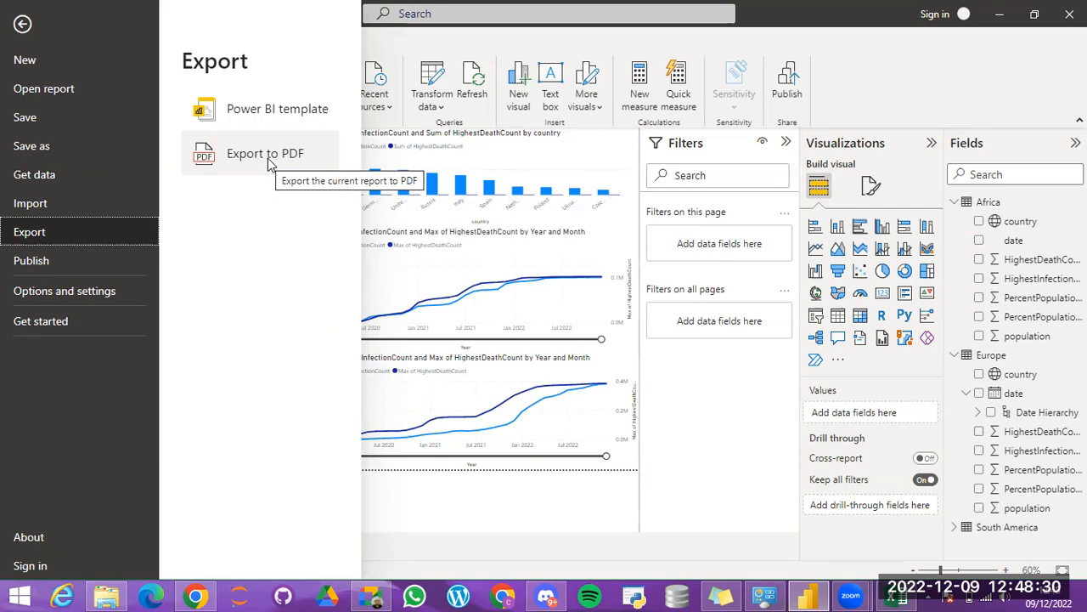
pyautogui.click(22, 26)
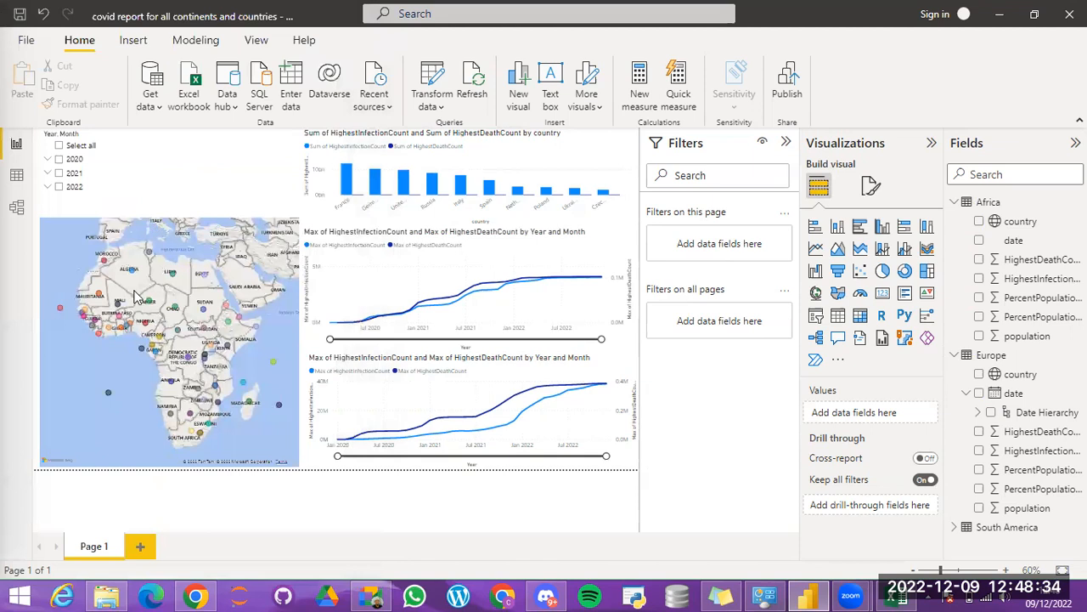